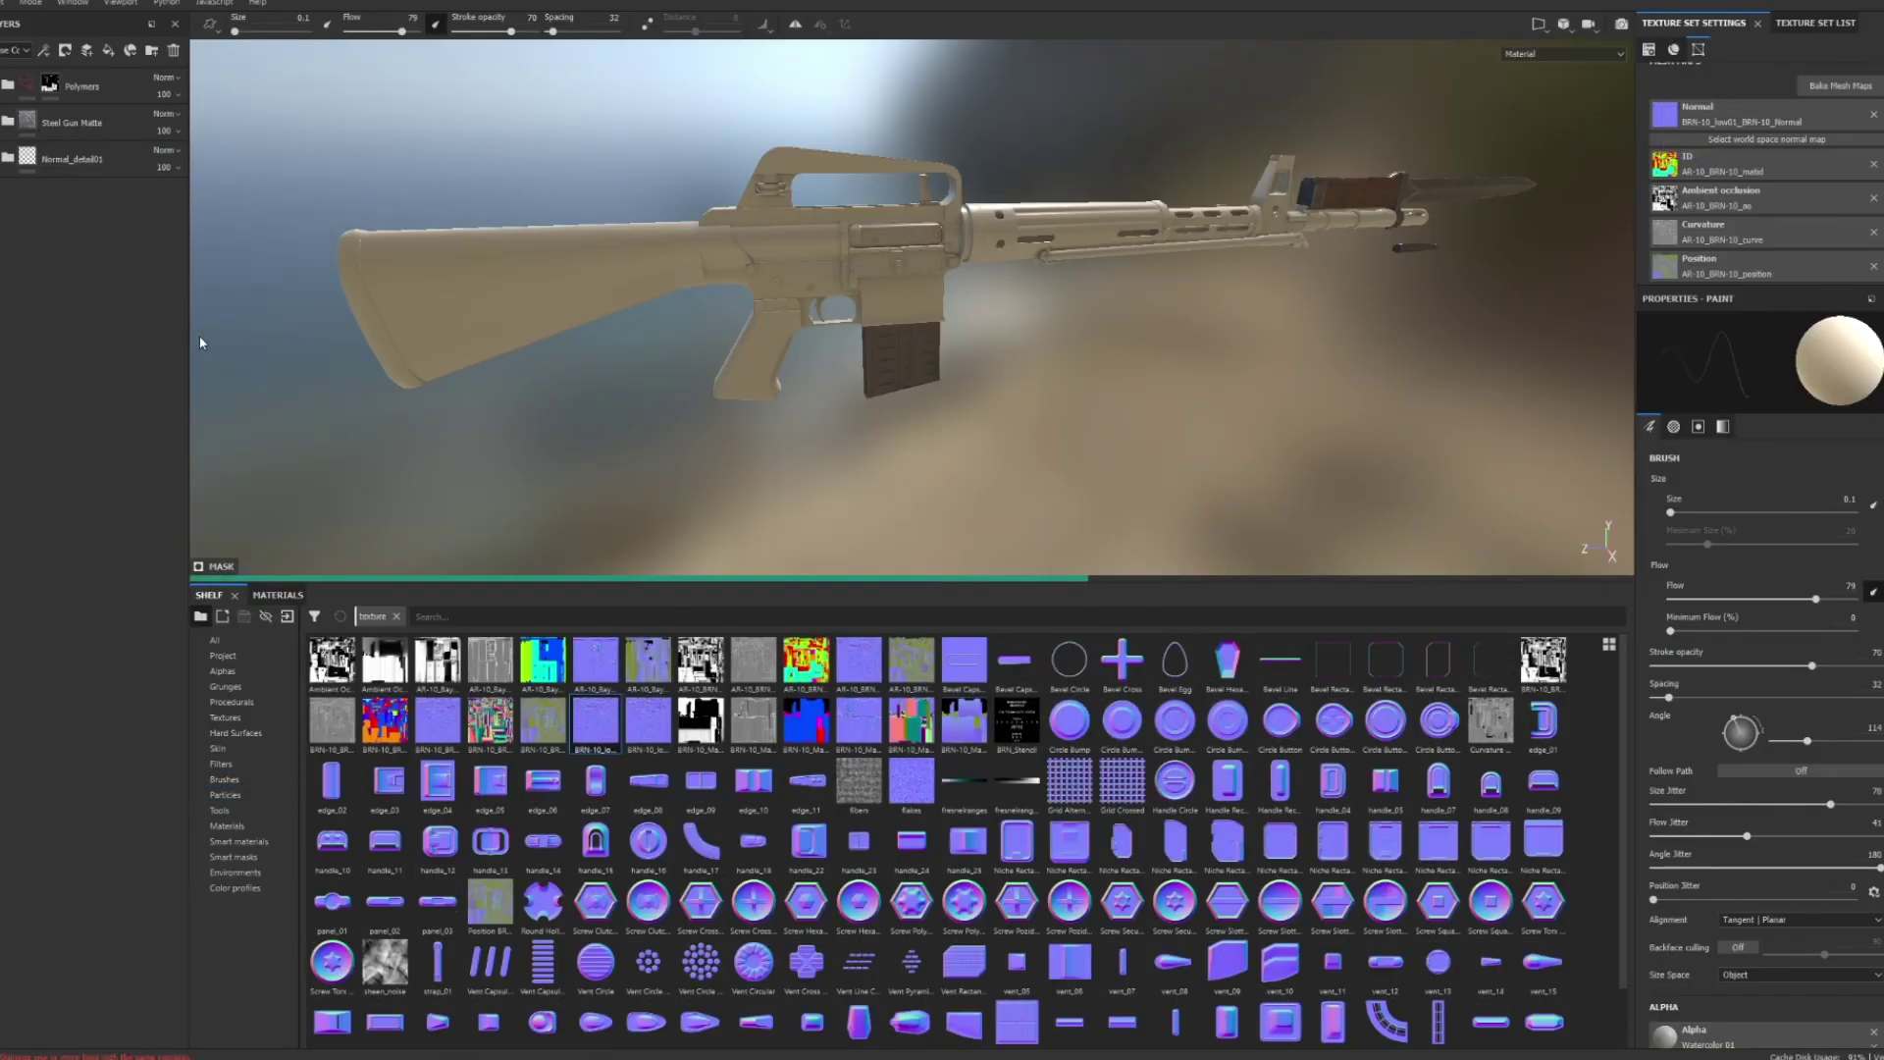
- Bake only the ambient occlusion map for the BRN-10 texture set, ignoring backfaces by mesh name and always allowing self occlusion
scroll(1126, 274, up, 5)
alt+drag(1126, 273, 913, 256)
scroll(912, 257, up, 5)
click(1739, 198)
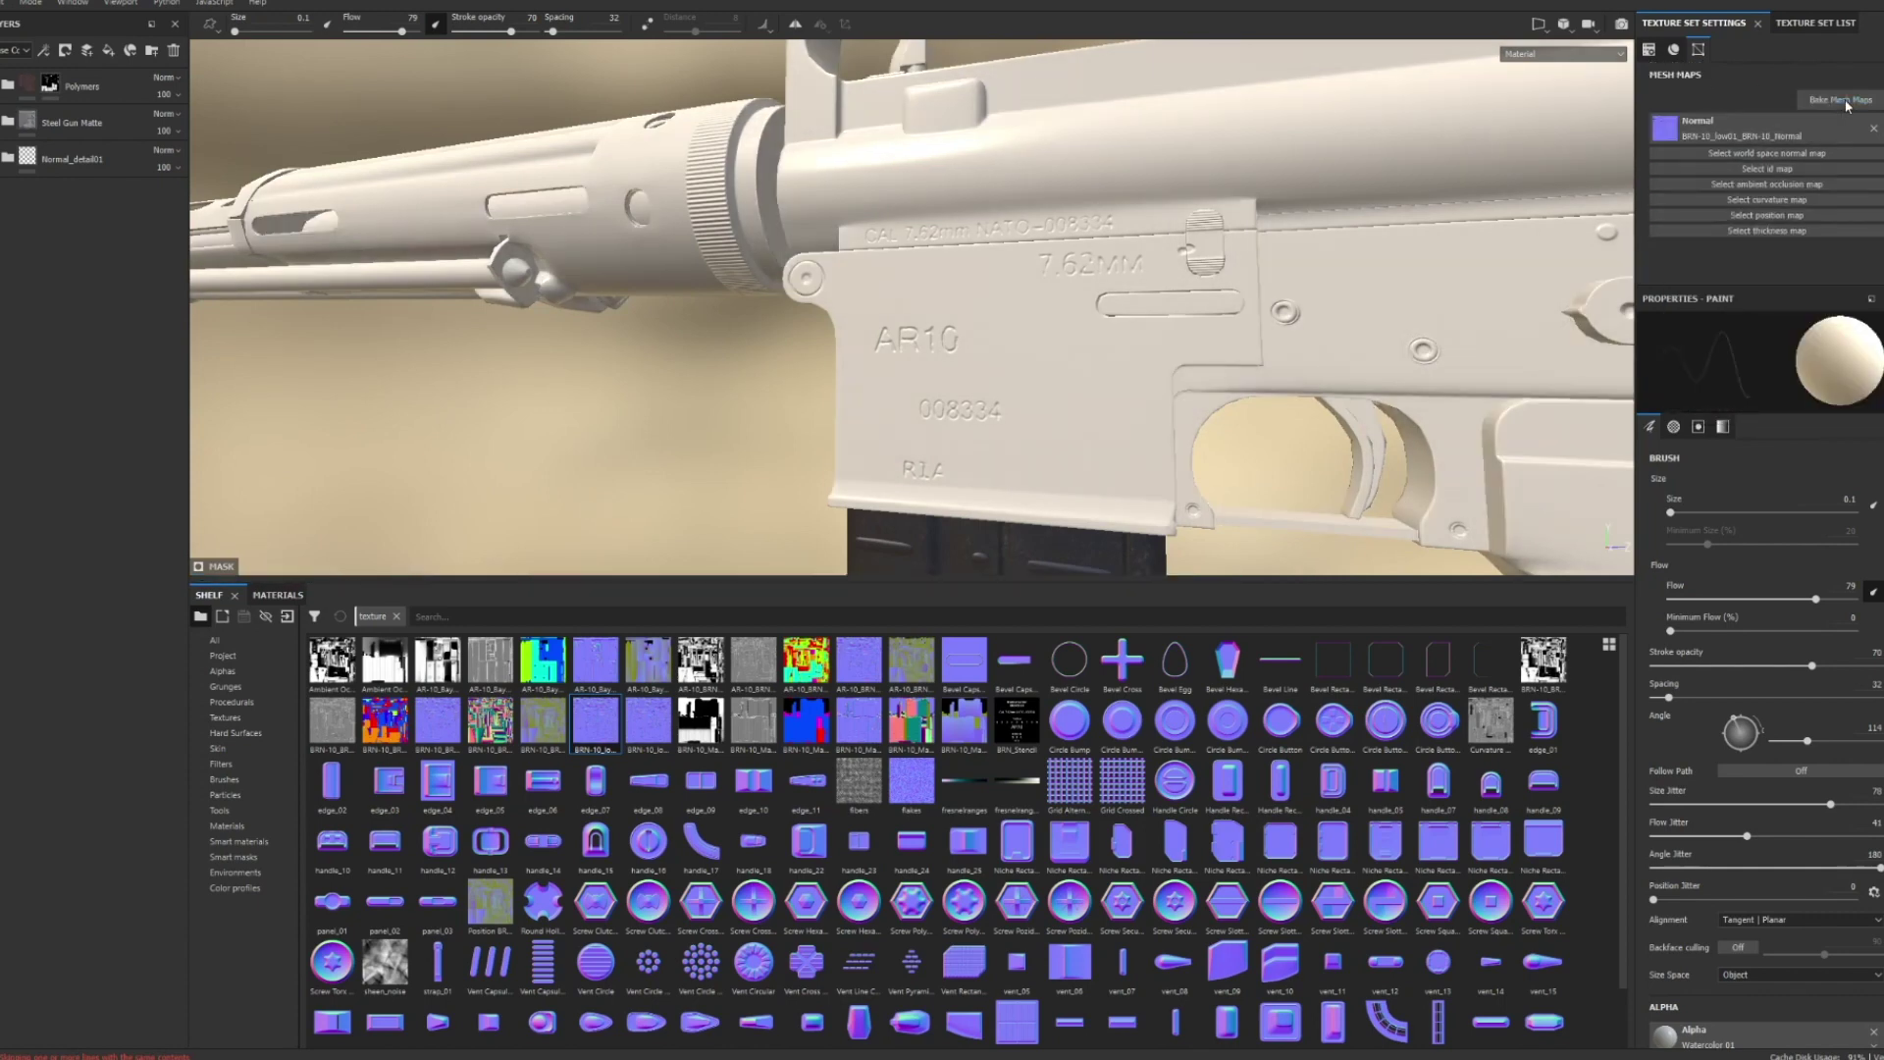
click(724, 448)
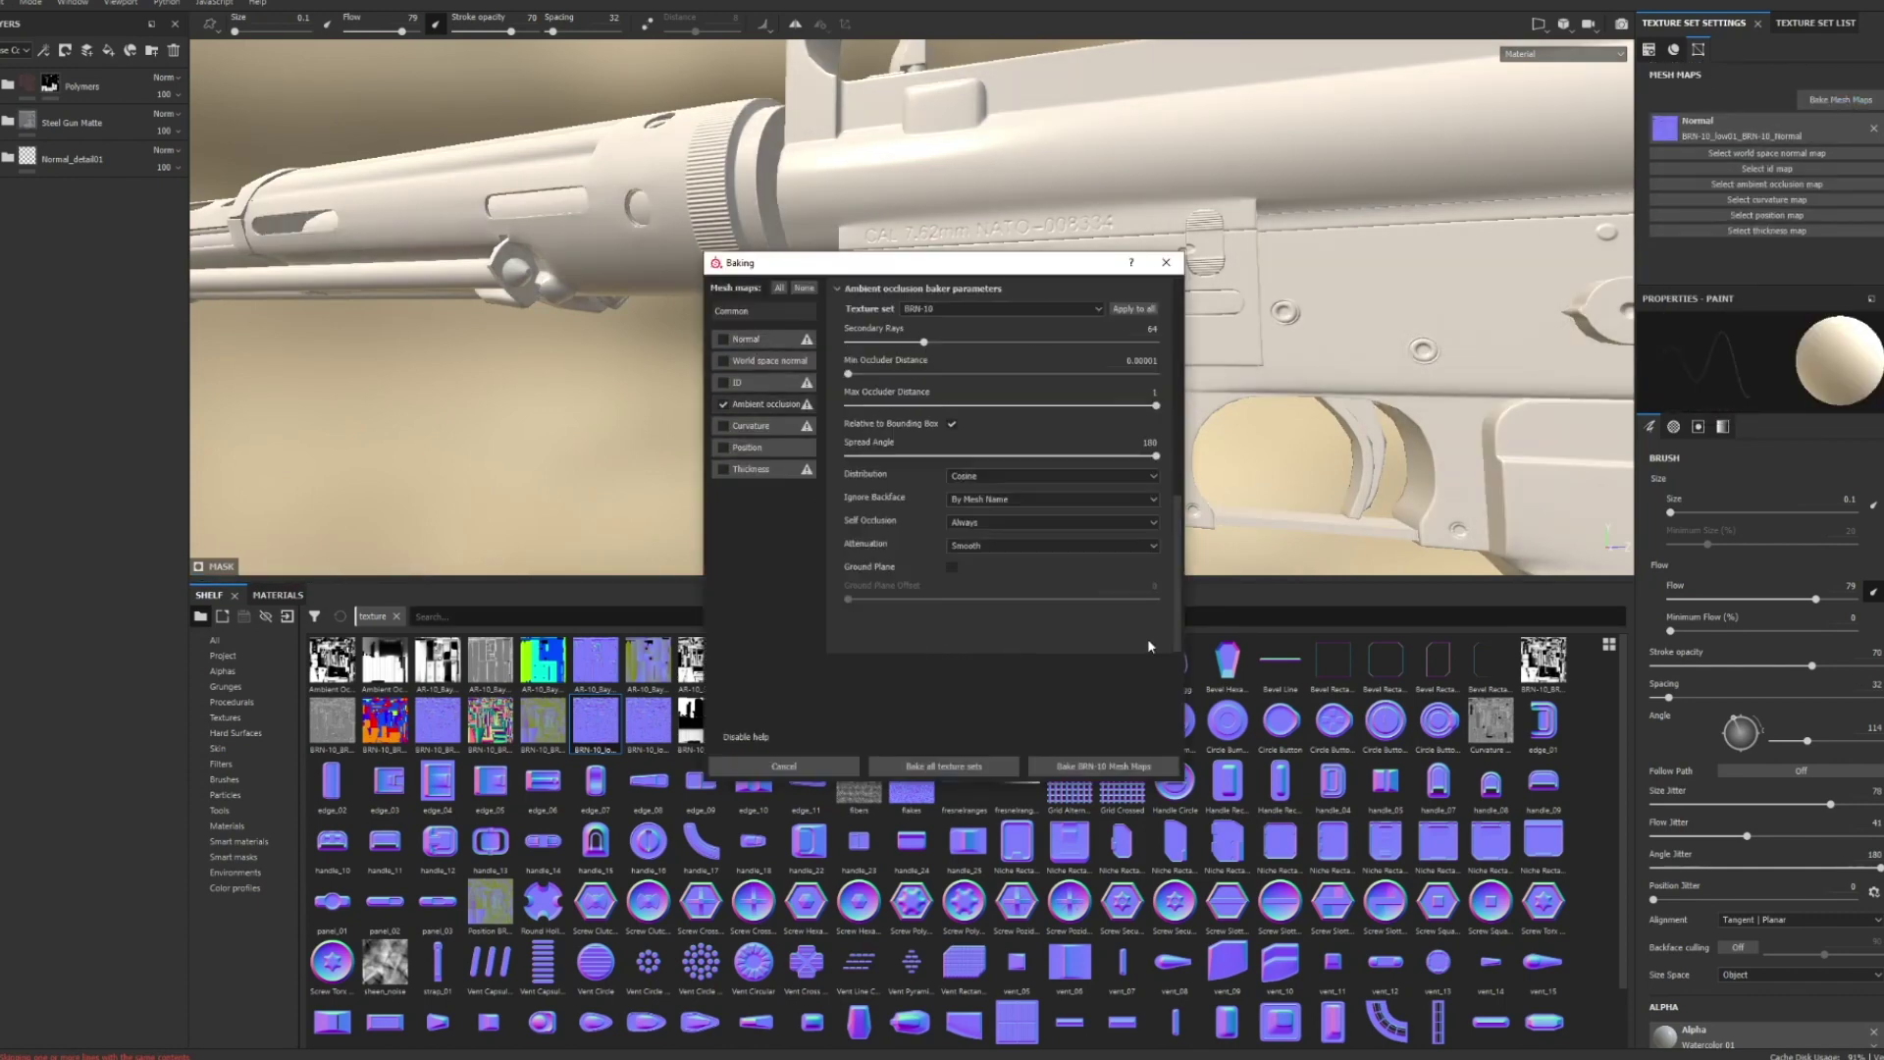
click(1114, 767)
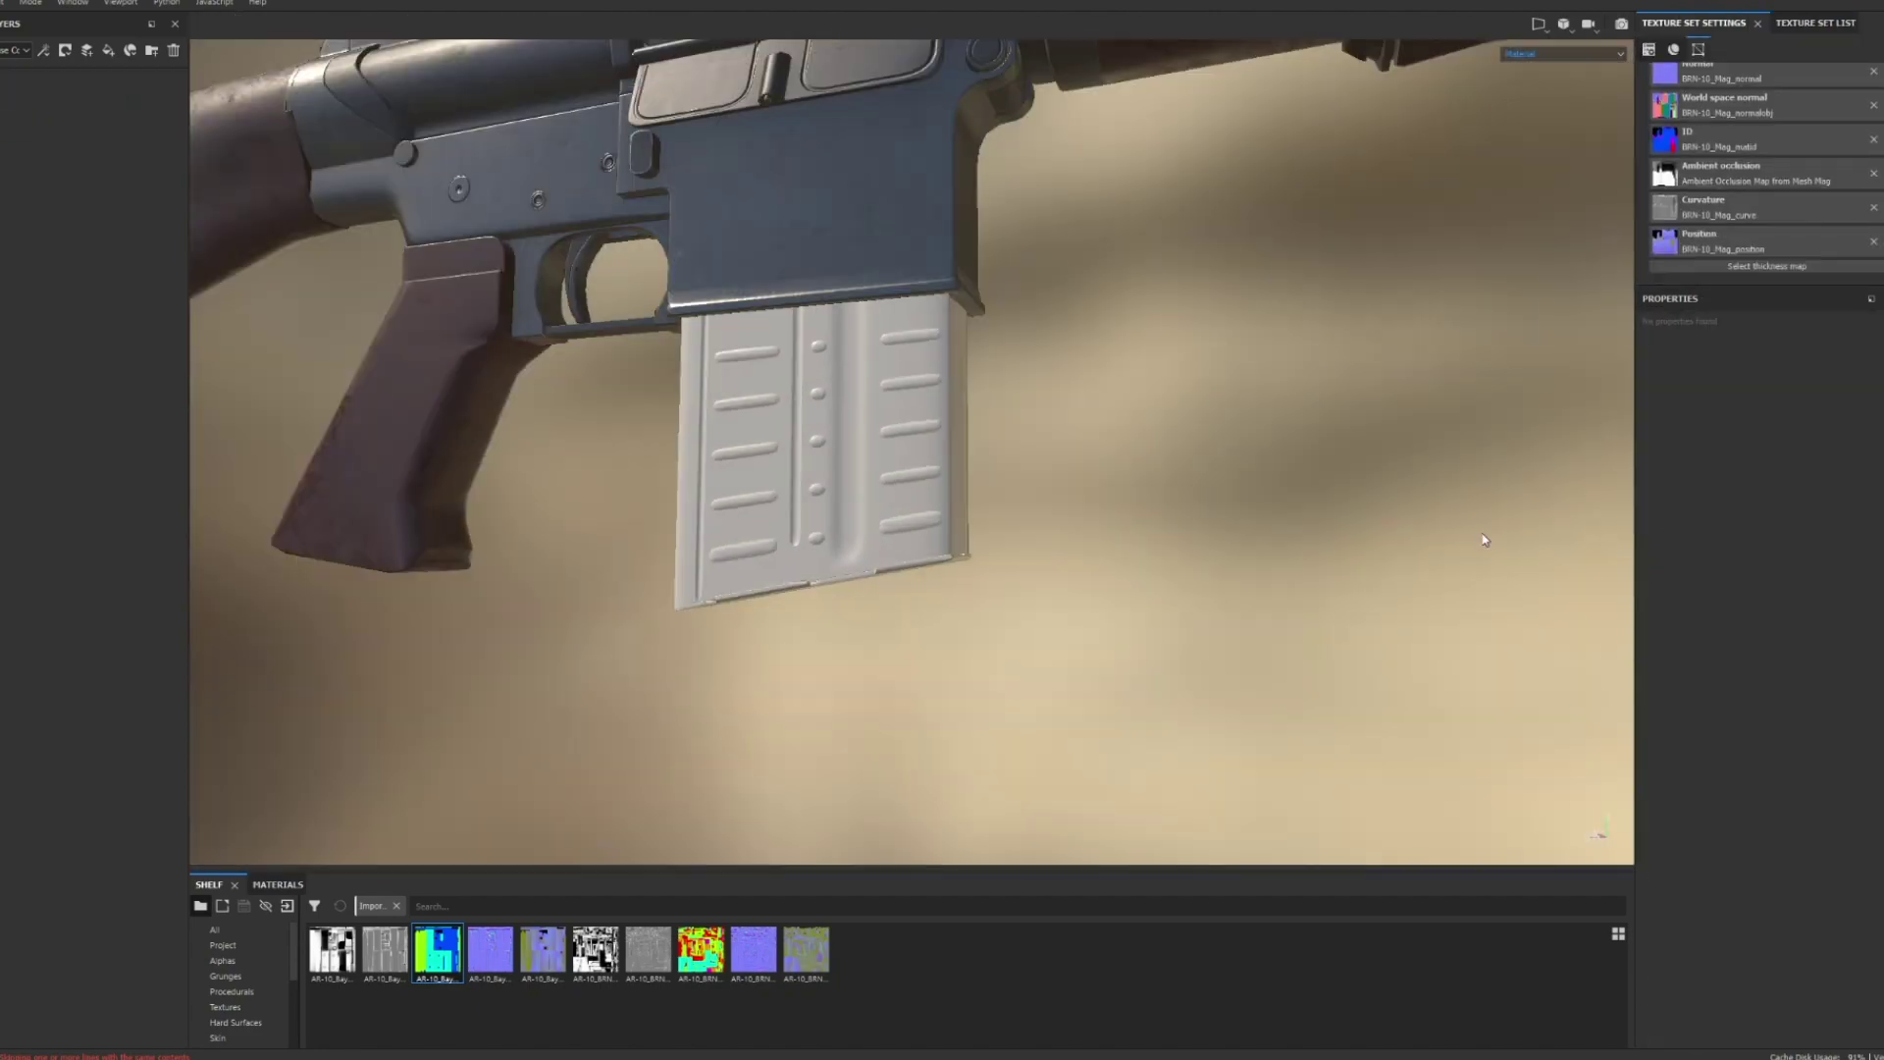
- Browse the material library and add a Wood Walnut fill layer above Steel Rust and Wear on the bayonet
click(243, 1024)
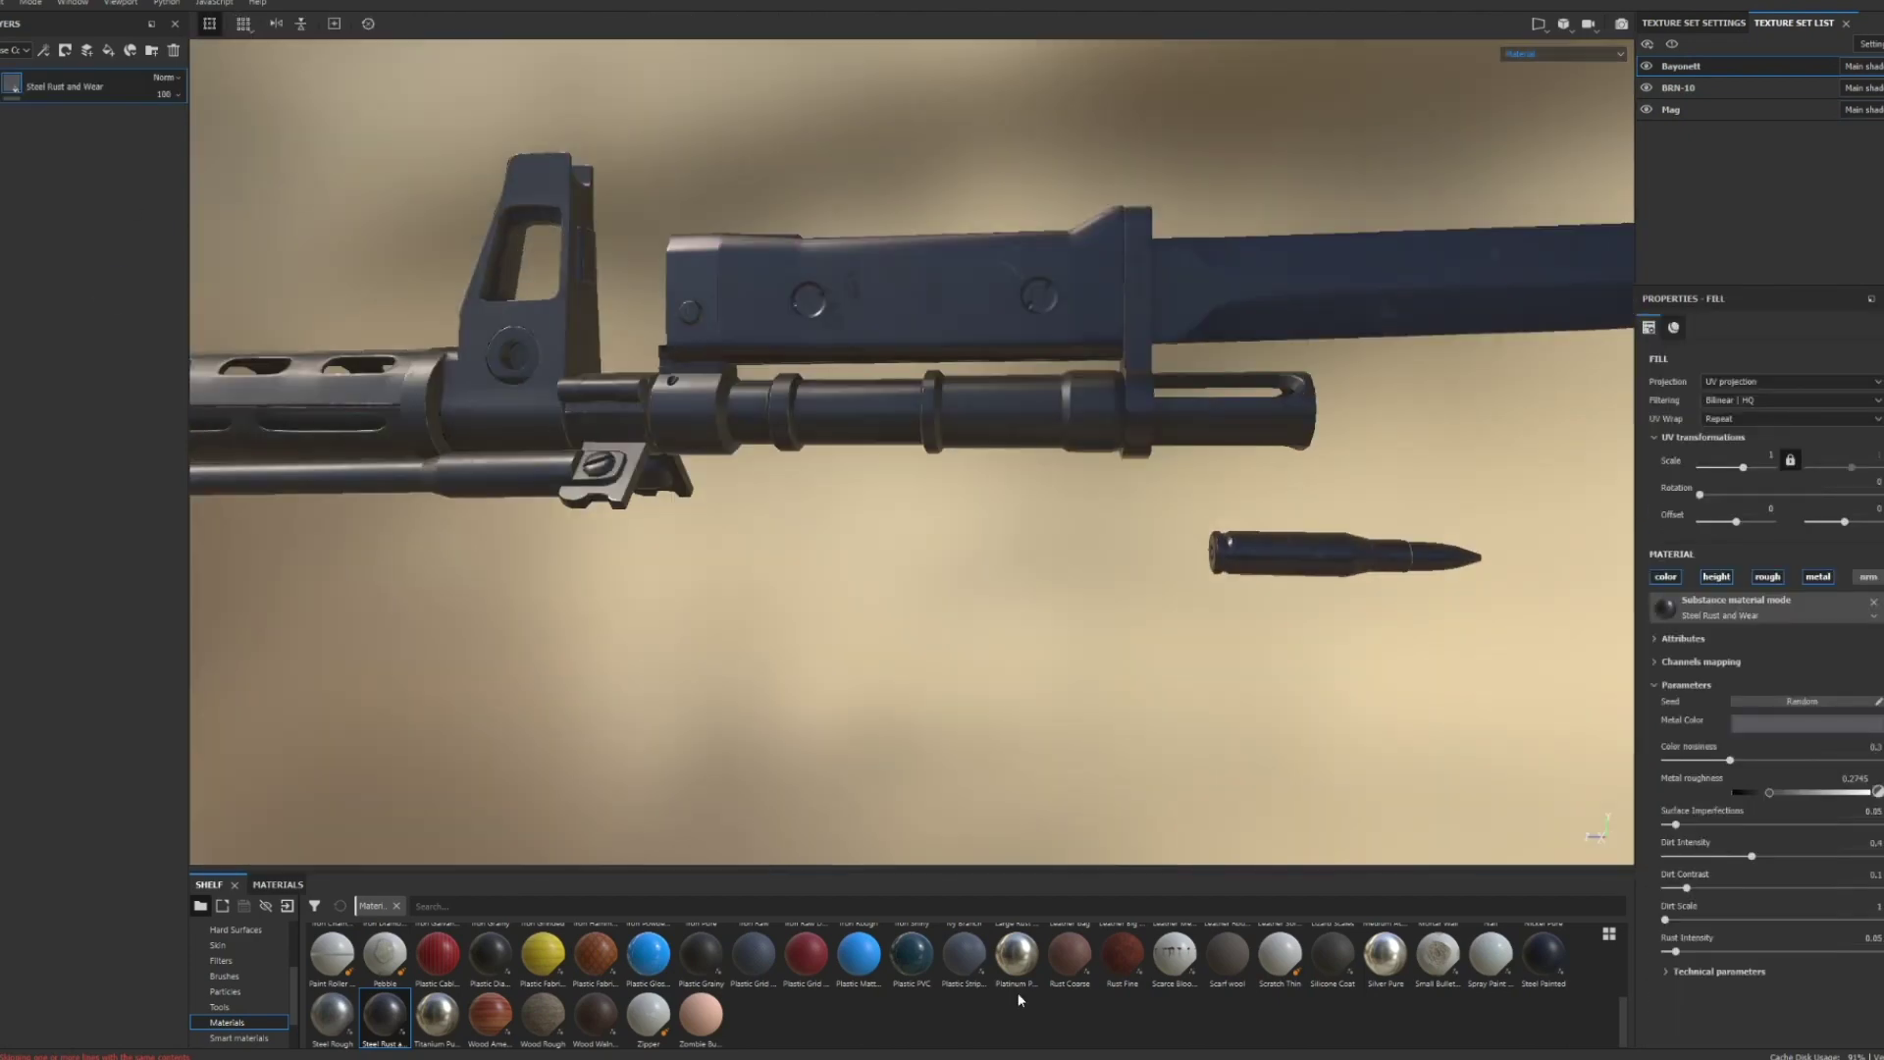
drag(1008, 871, 1009, 731)
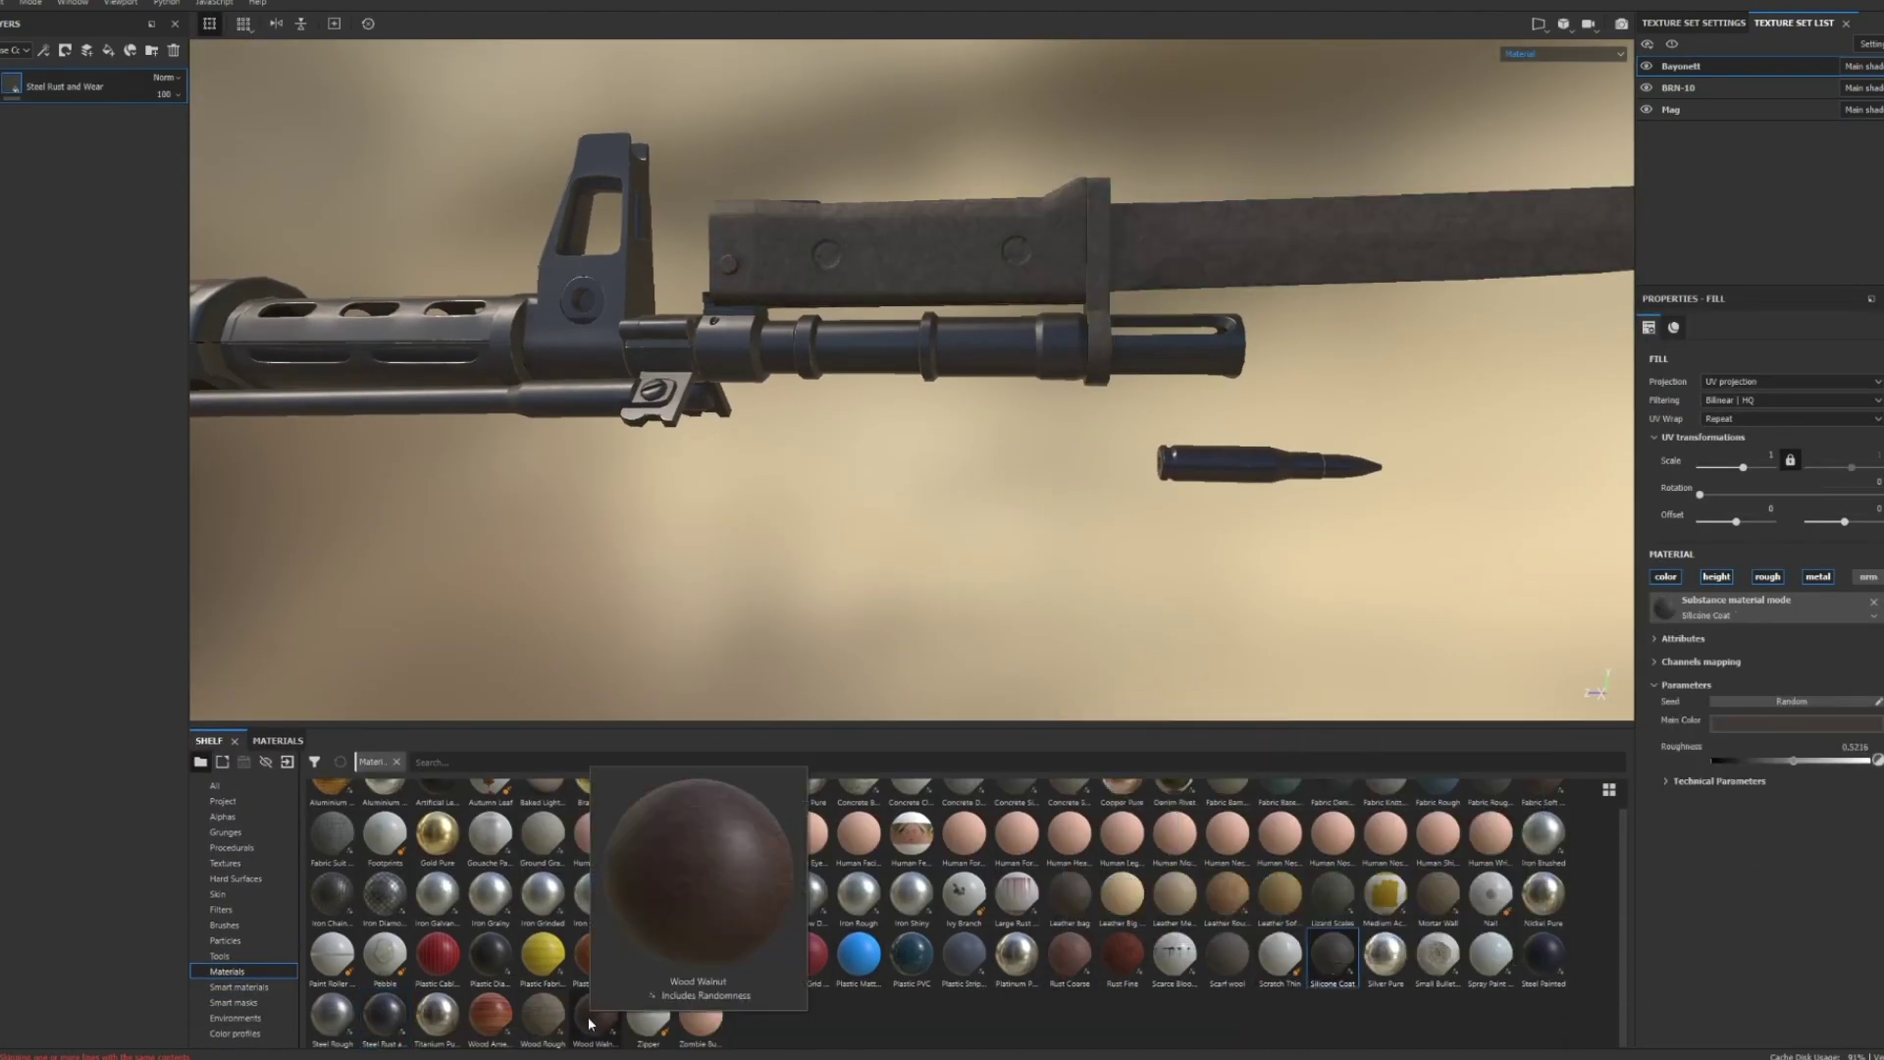
drag(594, 1016, 77, 82)
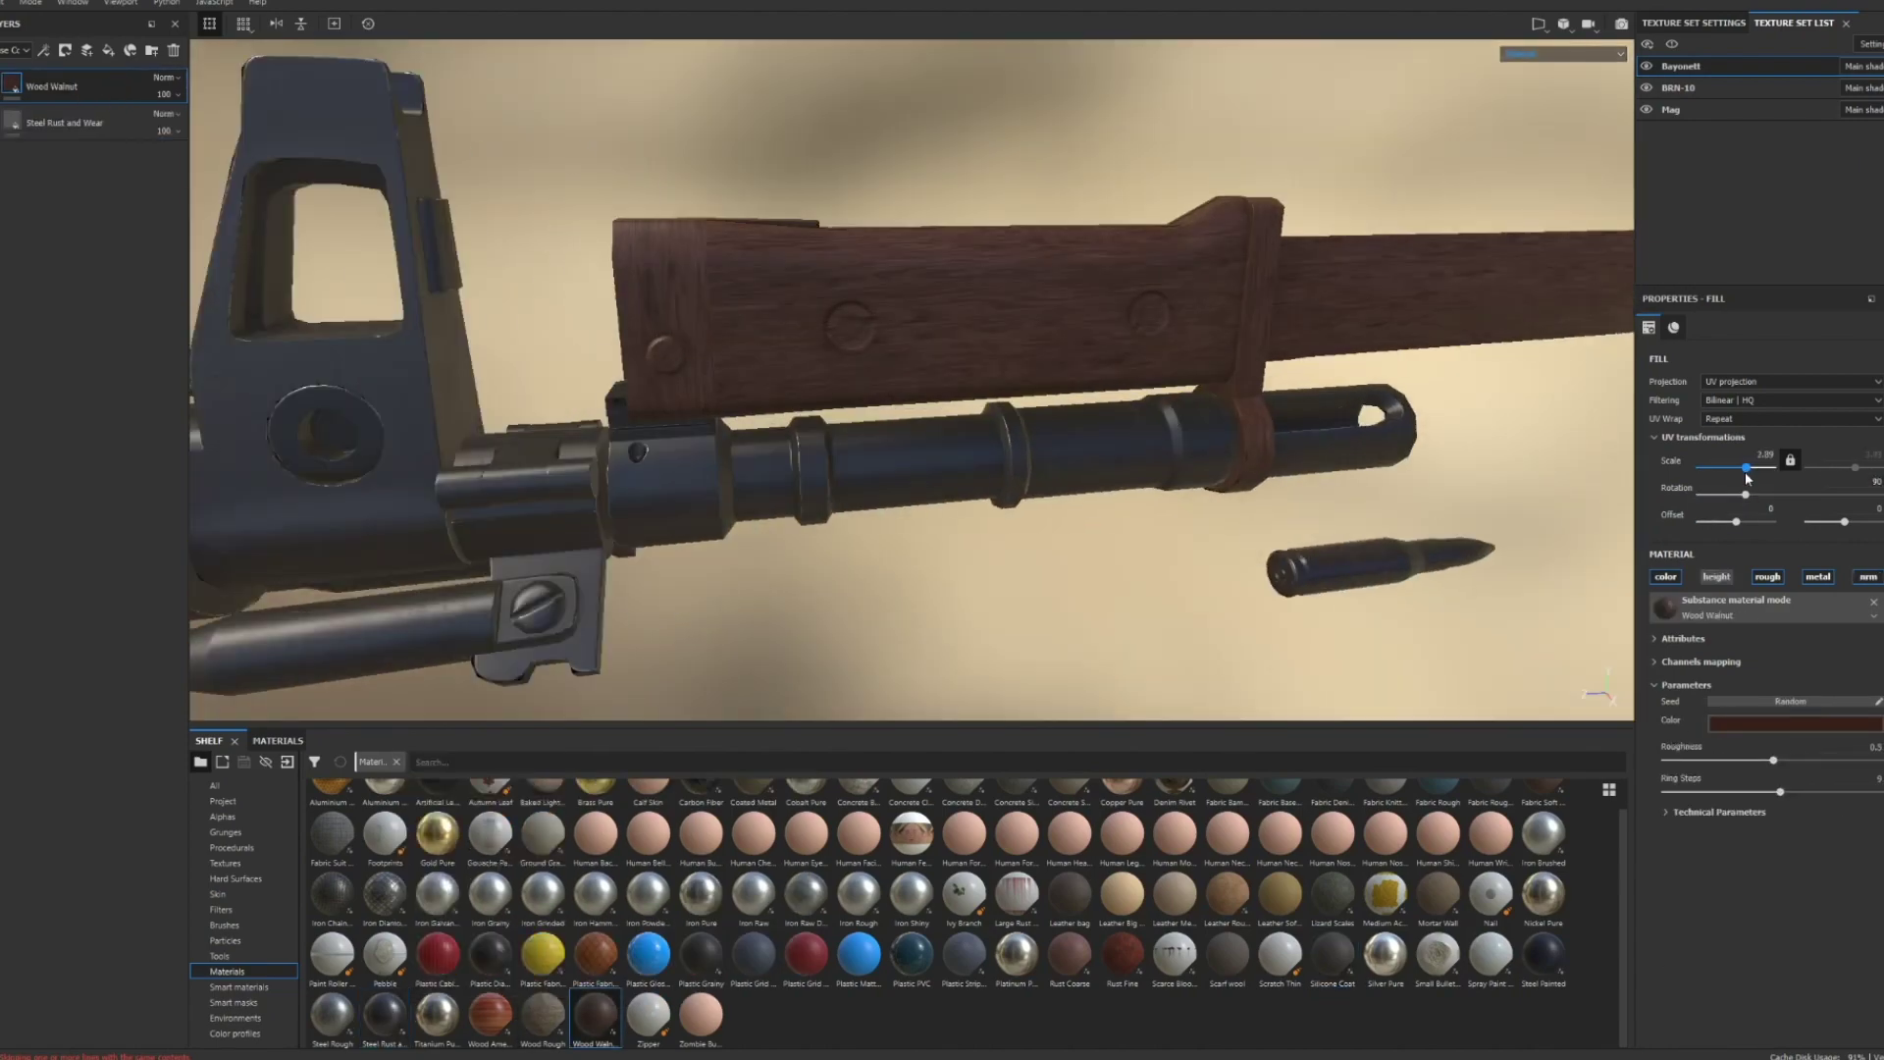
- Add a black mask to the Wood Walnut layer and reveal the wood on the bayonet's grip faces with polygon fill
right_click(33, 87)
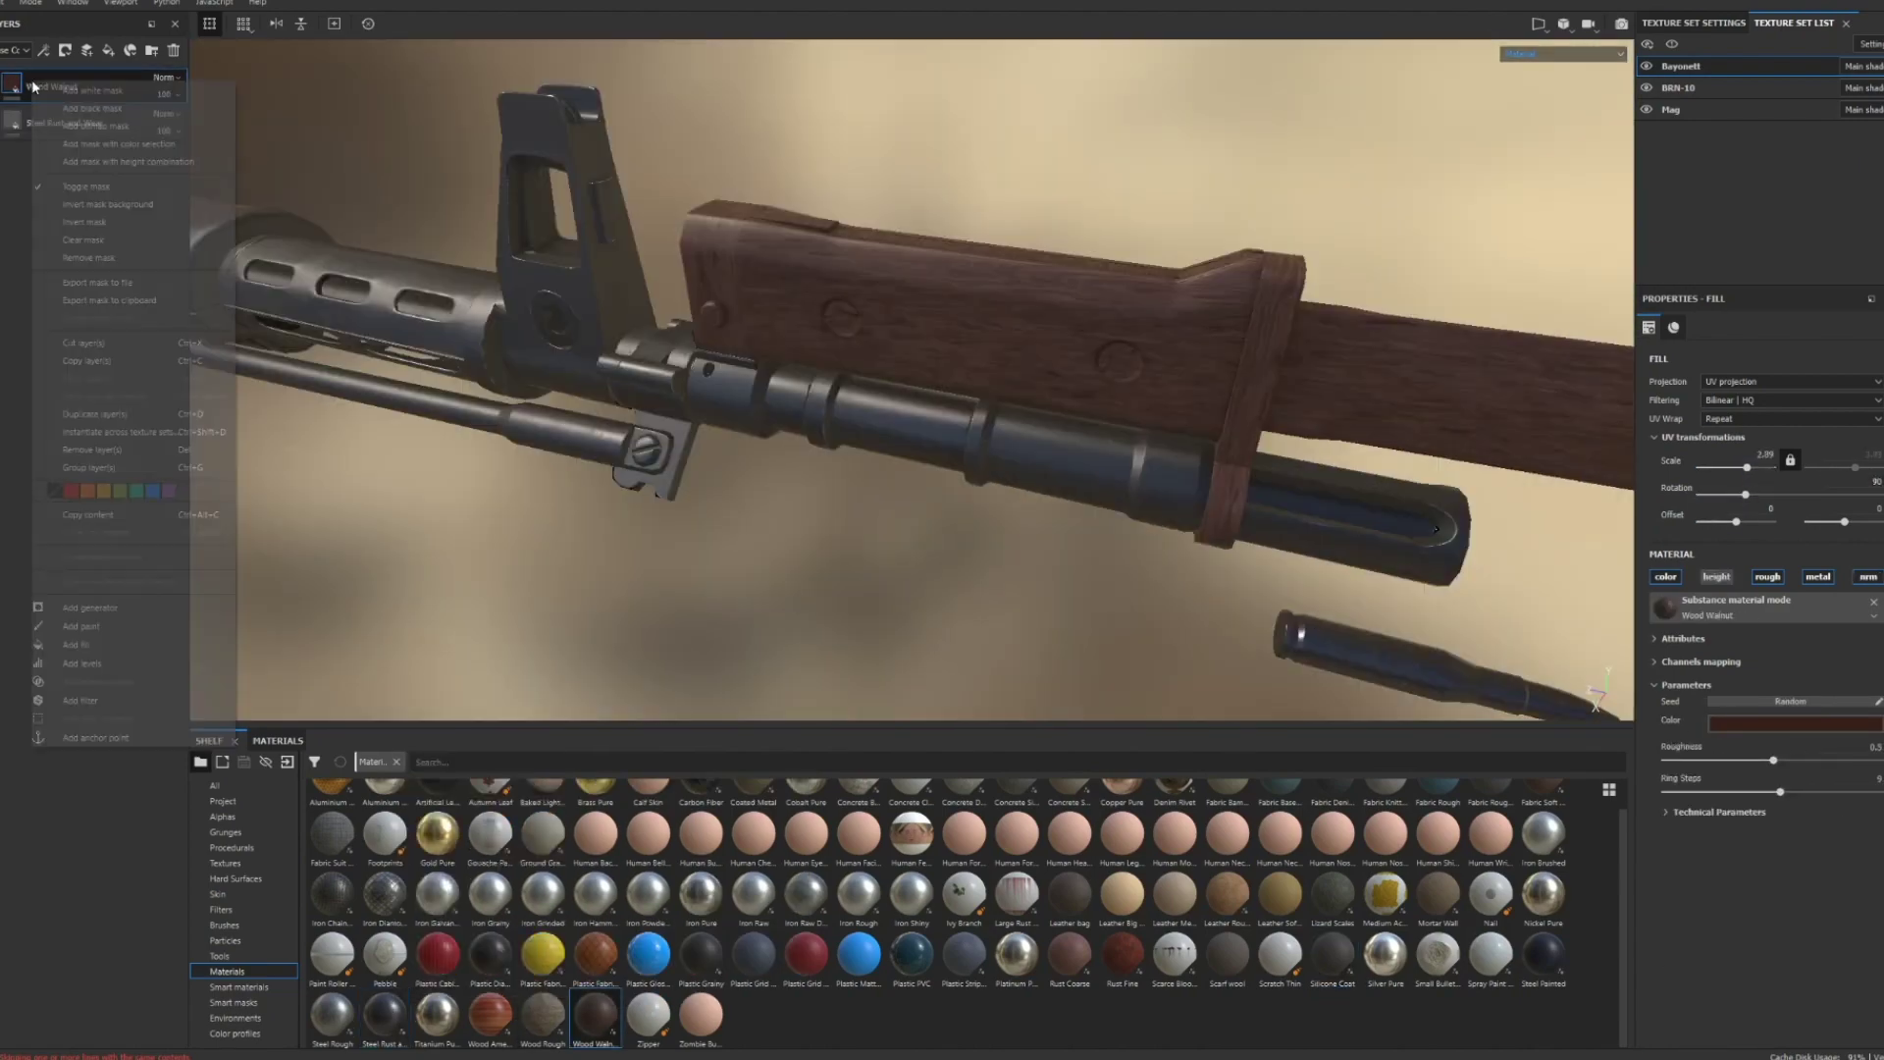
click(93, 108)
key(4)
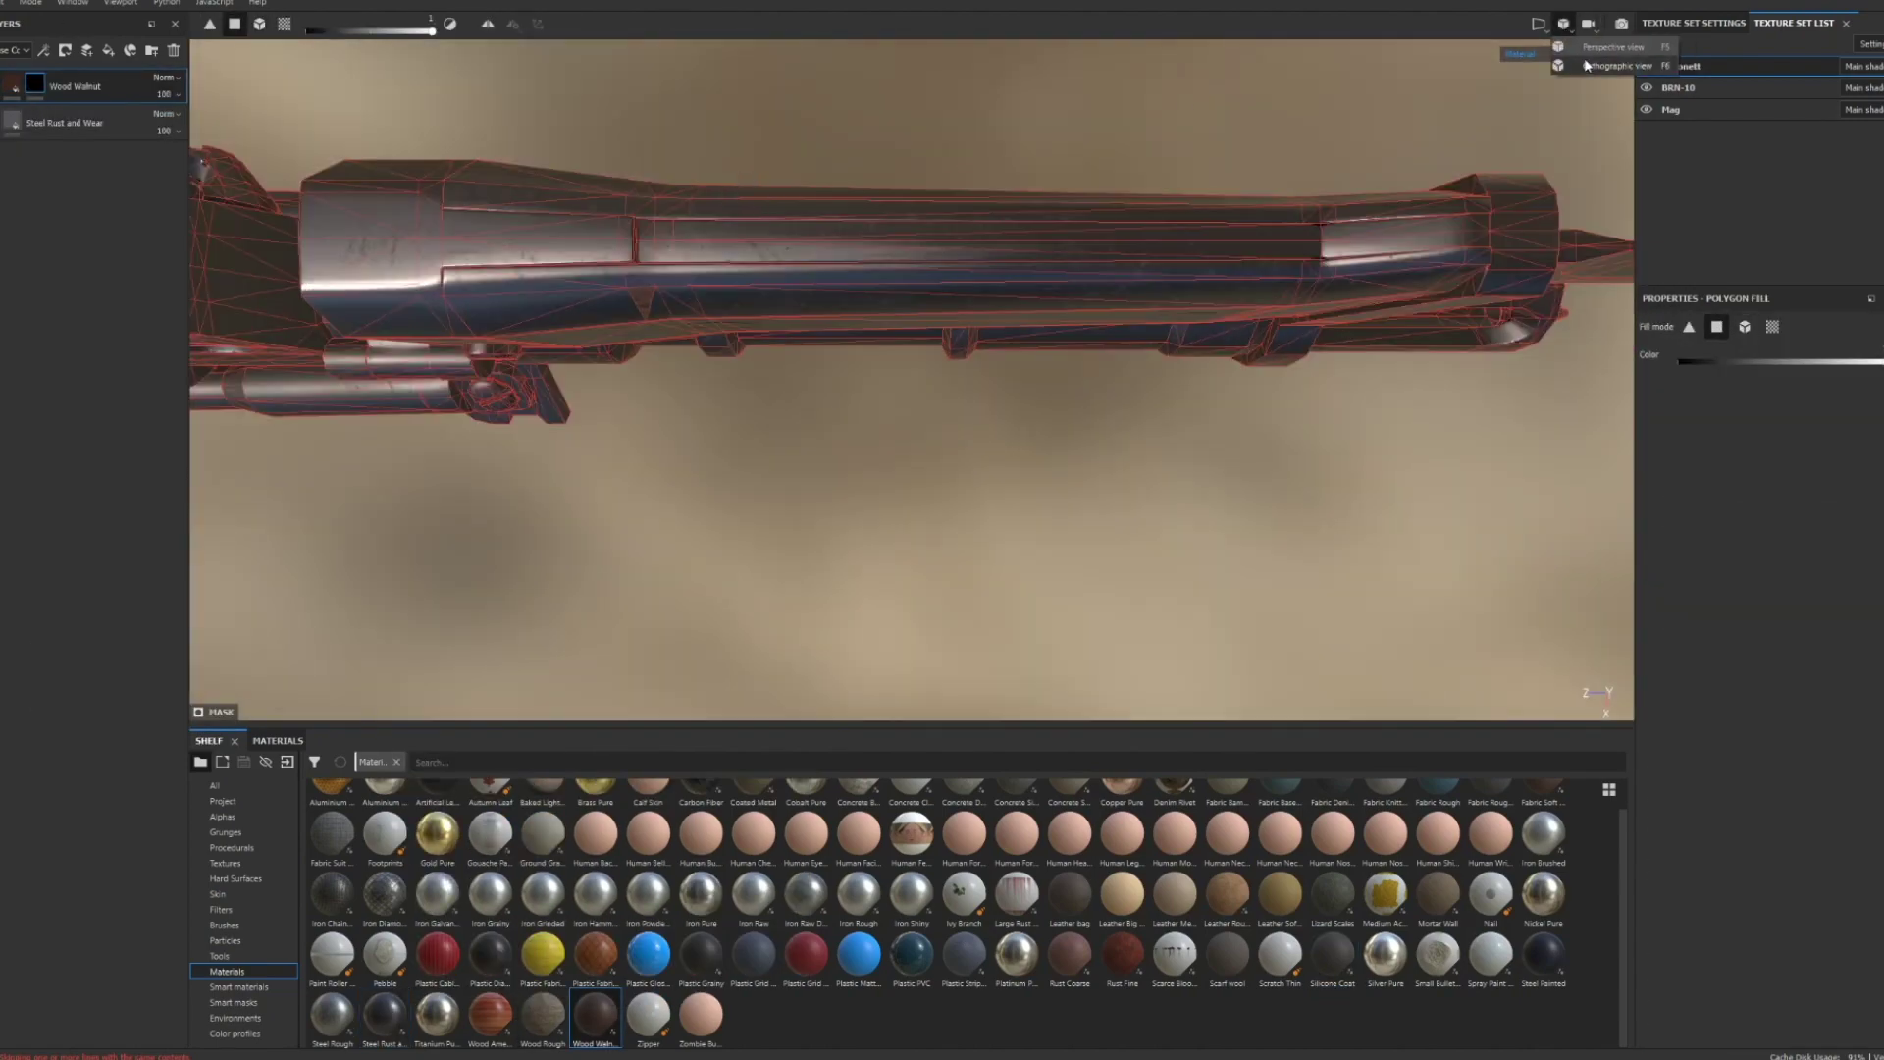
click(1587, 65)
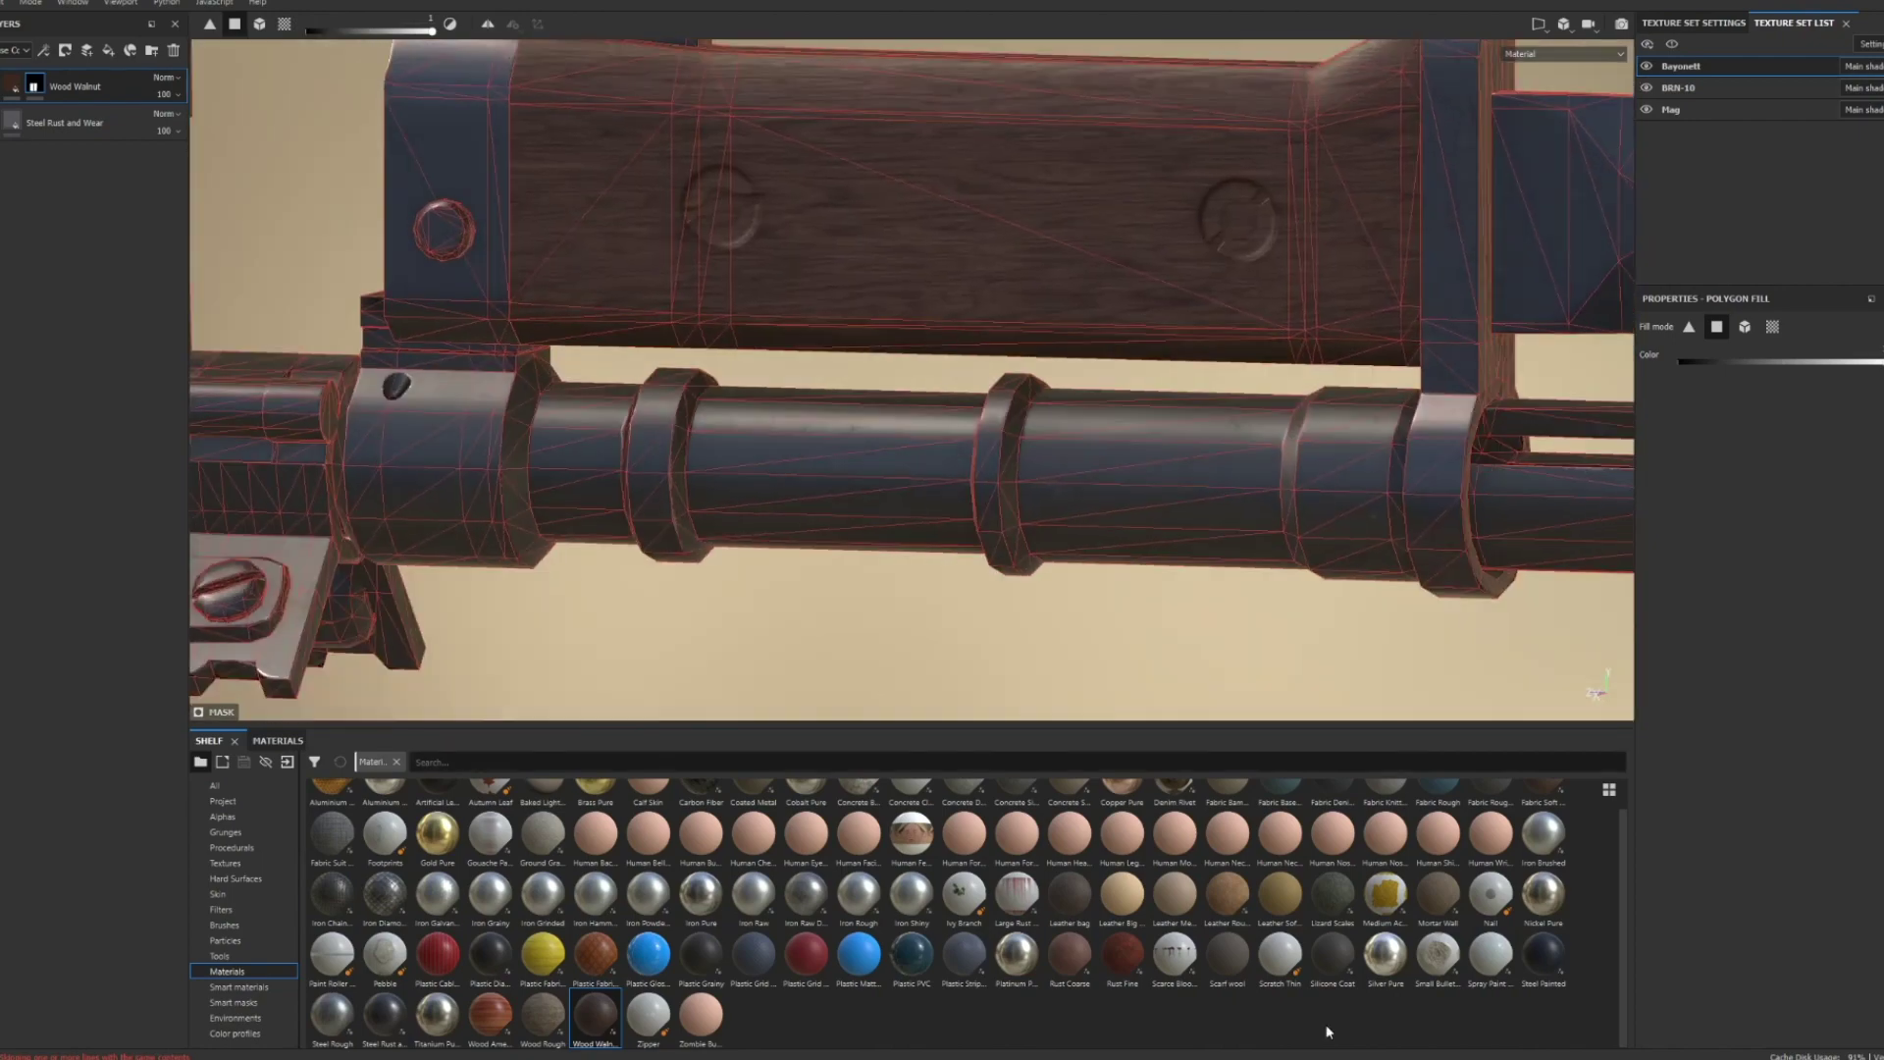
alt+drag(883, 491, 1544, 664)
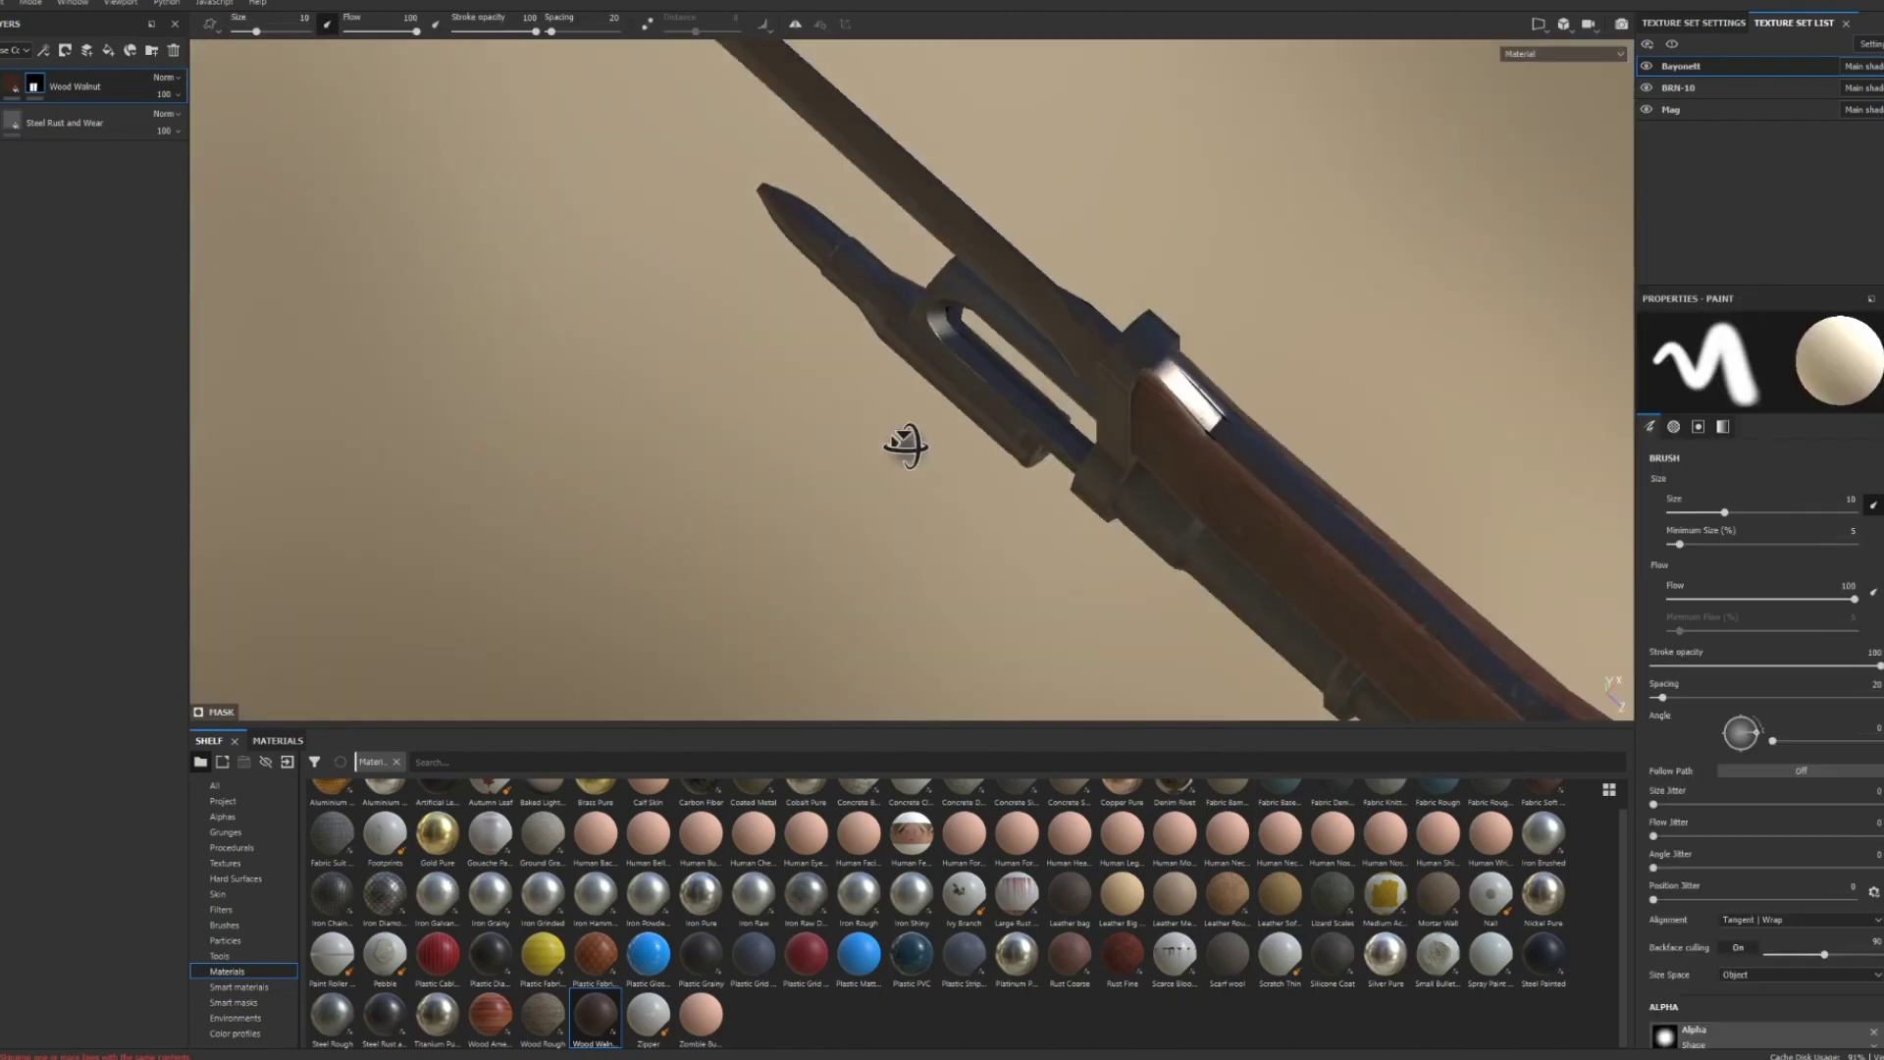
mouse_move(895, 441)
alt+mouse_down()
mouse_move(786, 395)
mouse_move(1388, 421)
alt+mouse_up()
key(4)
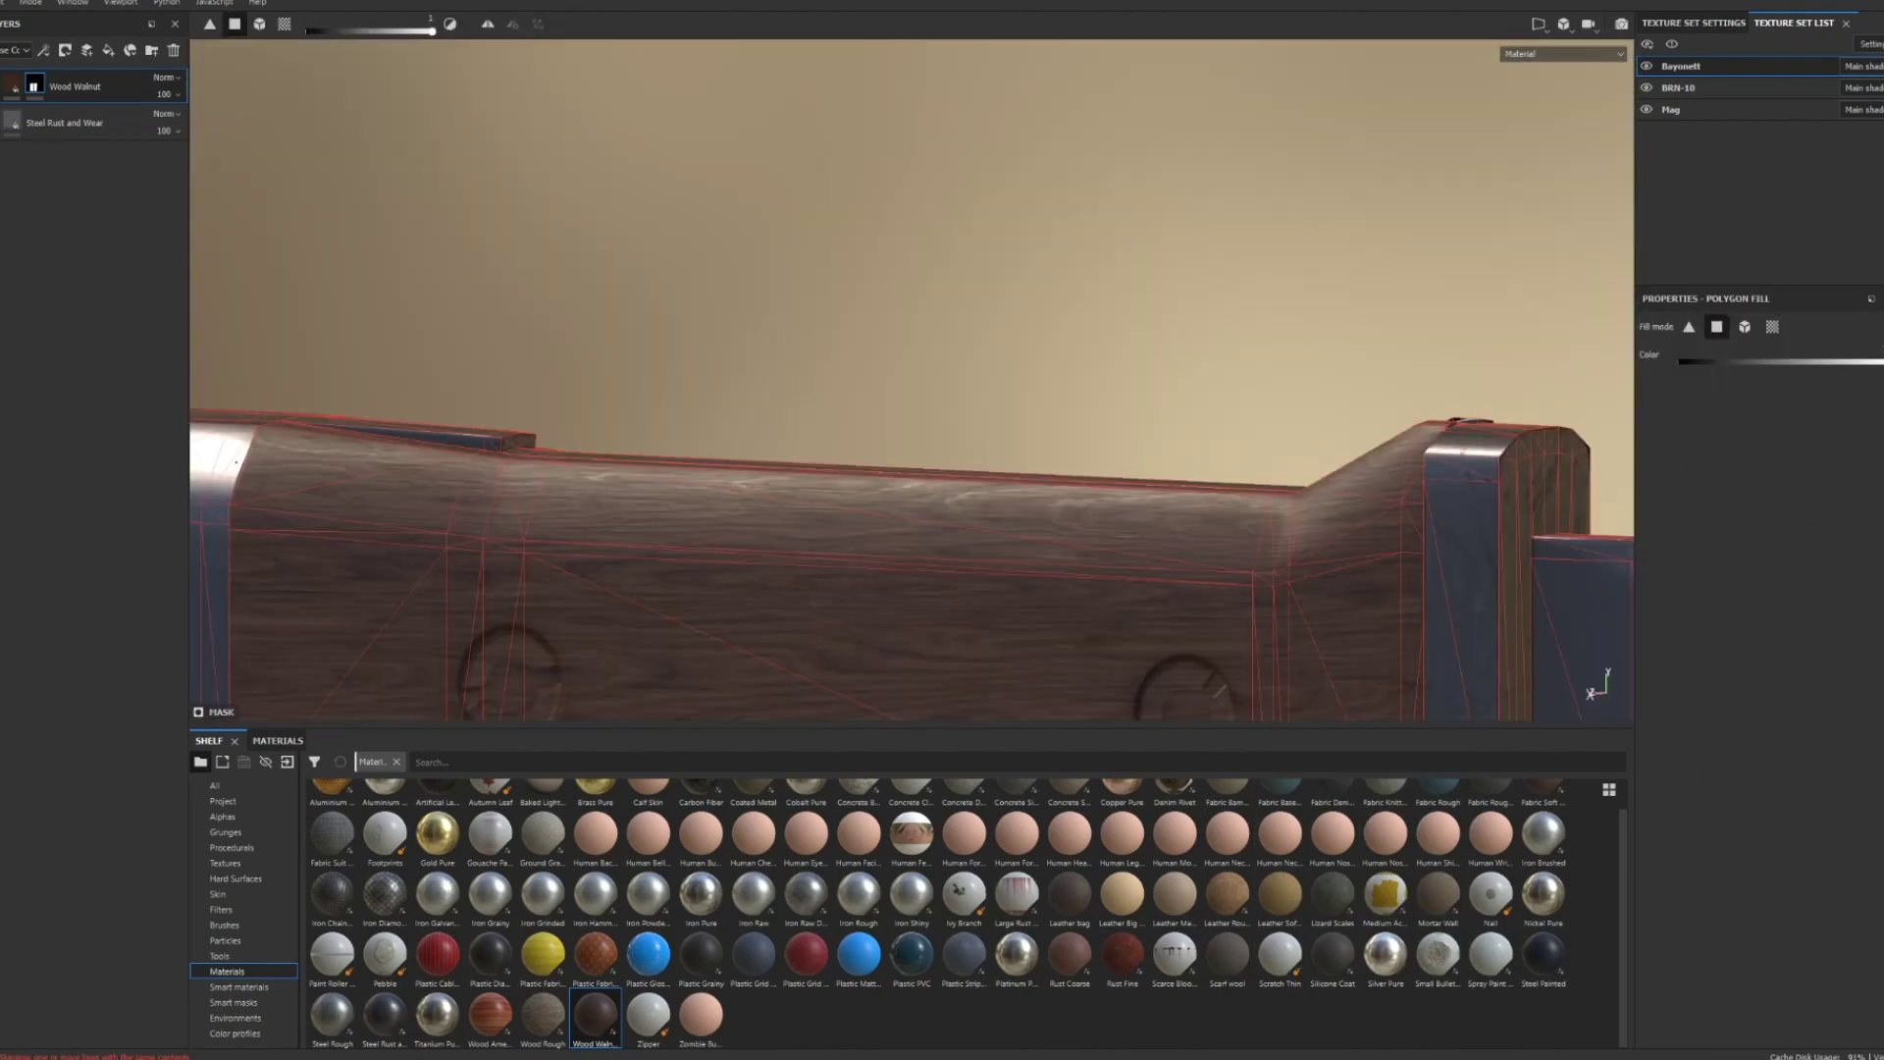
alt+drag(962, 451, 1774, 727)
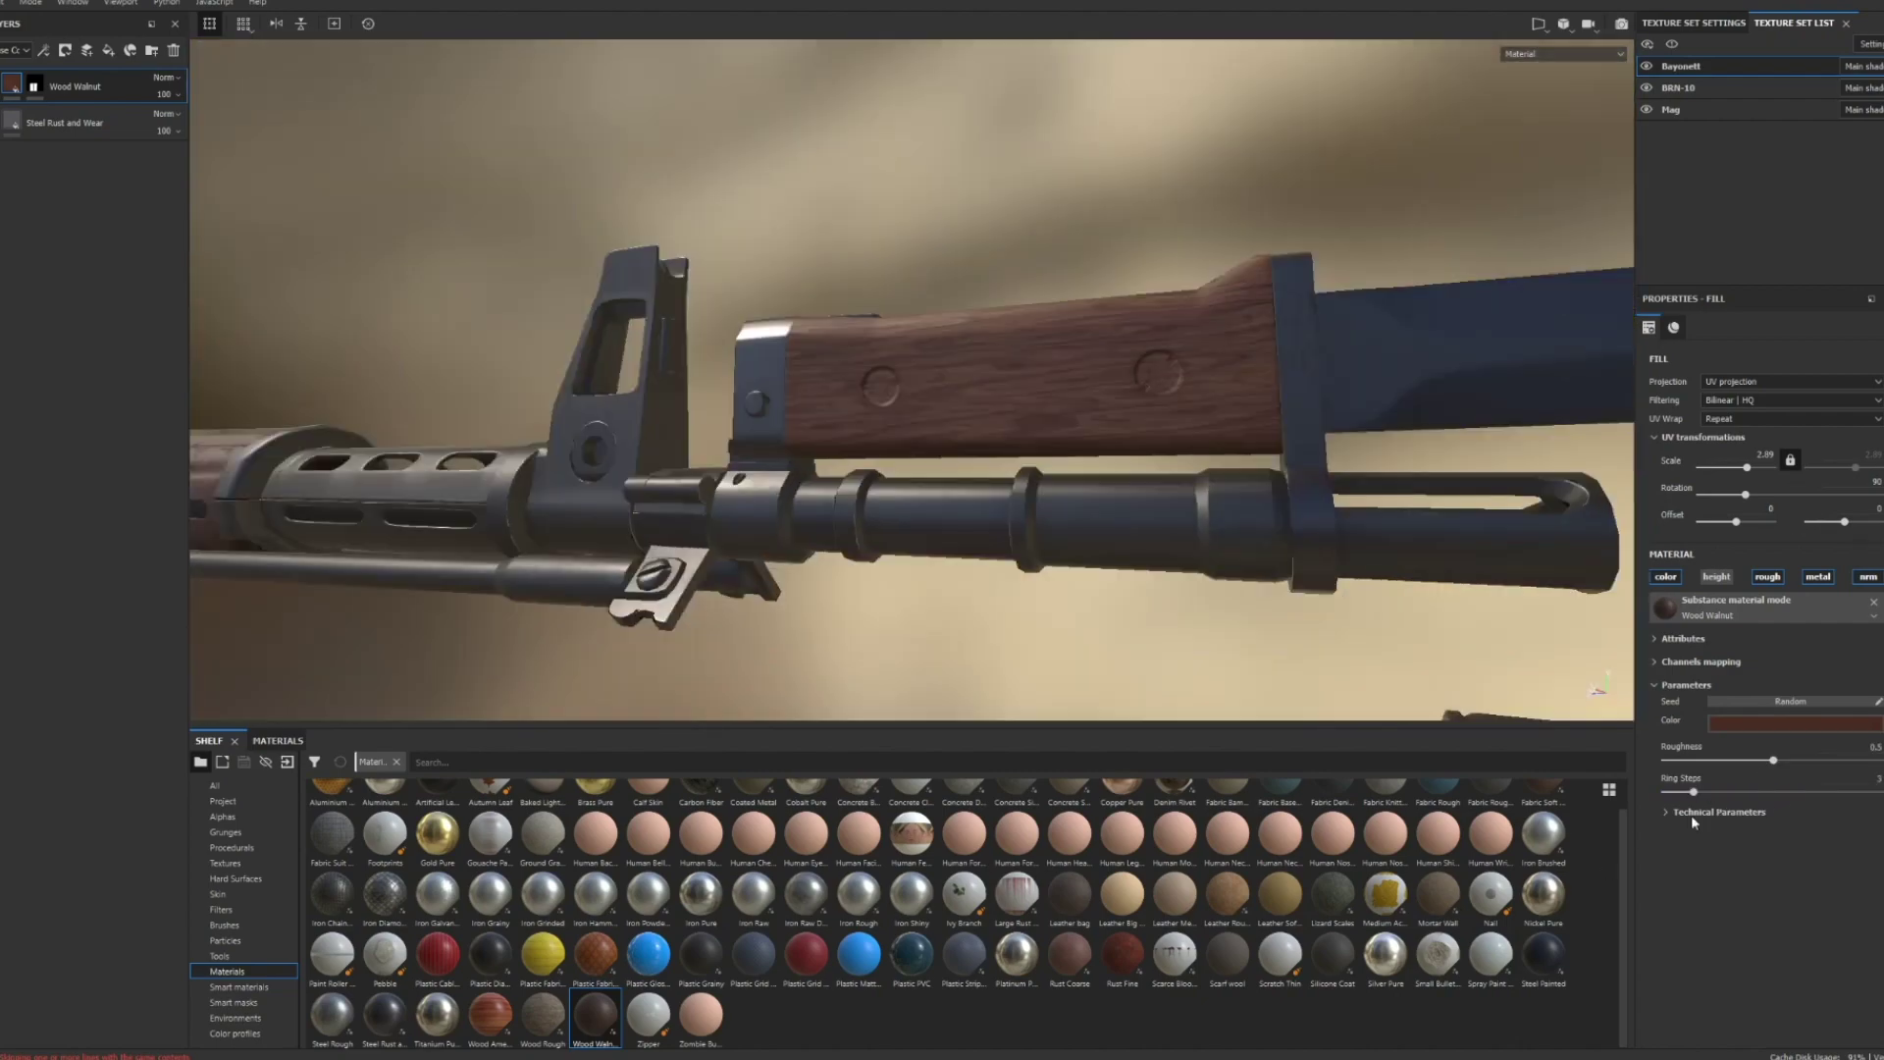
- Expand the walnut's technical parameters and exclude the grip's rivets from its mask with a color selection on their blue ID colour
click(1708, 812)
alt+drag(757, 576, 71, 138)
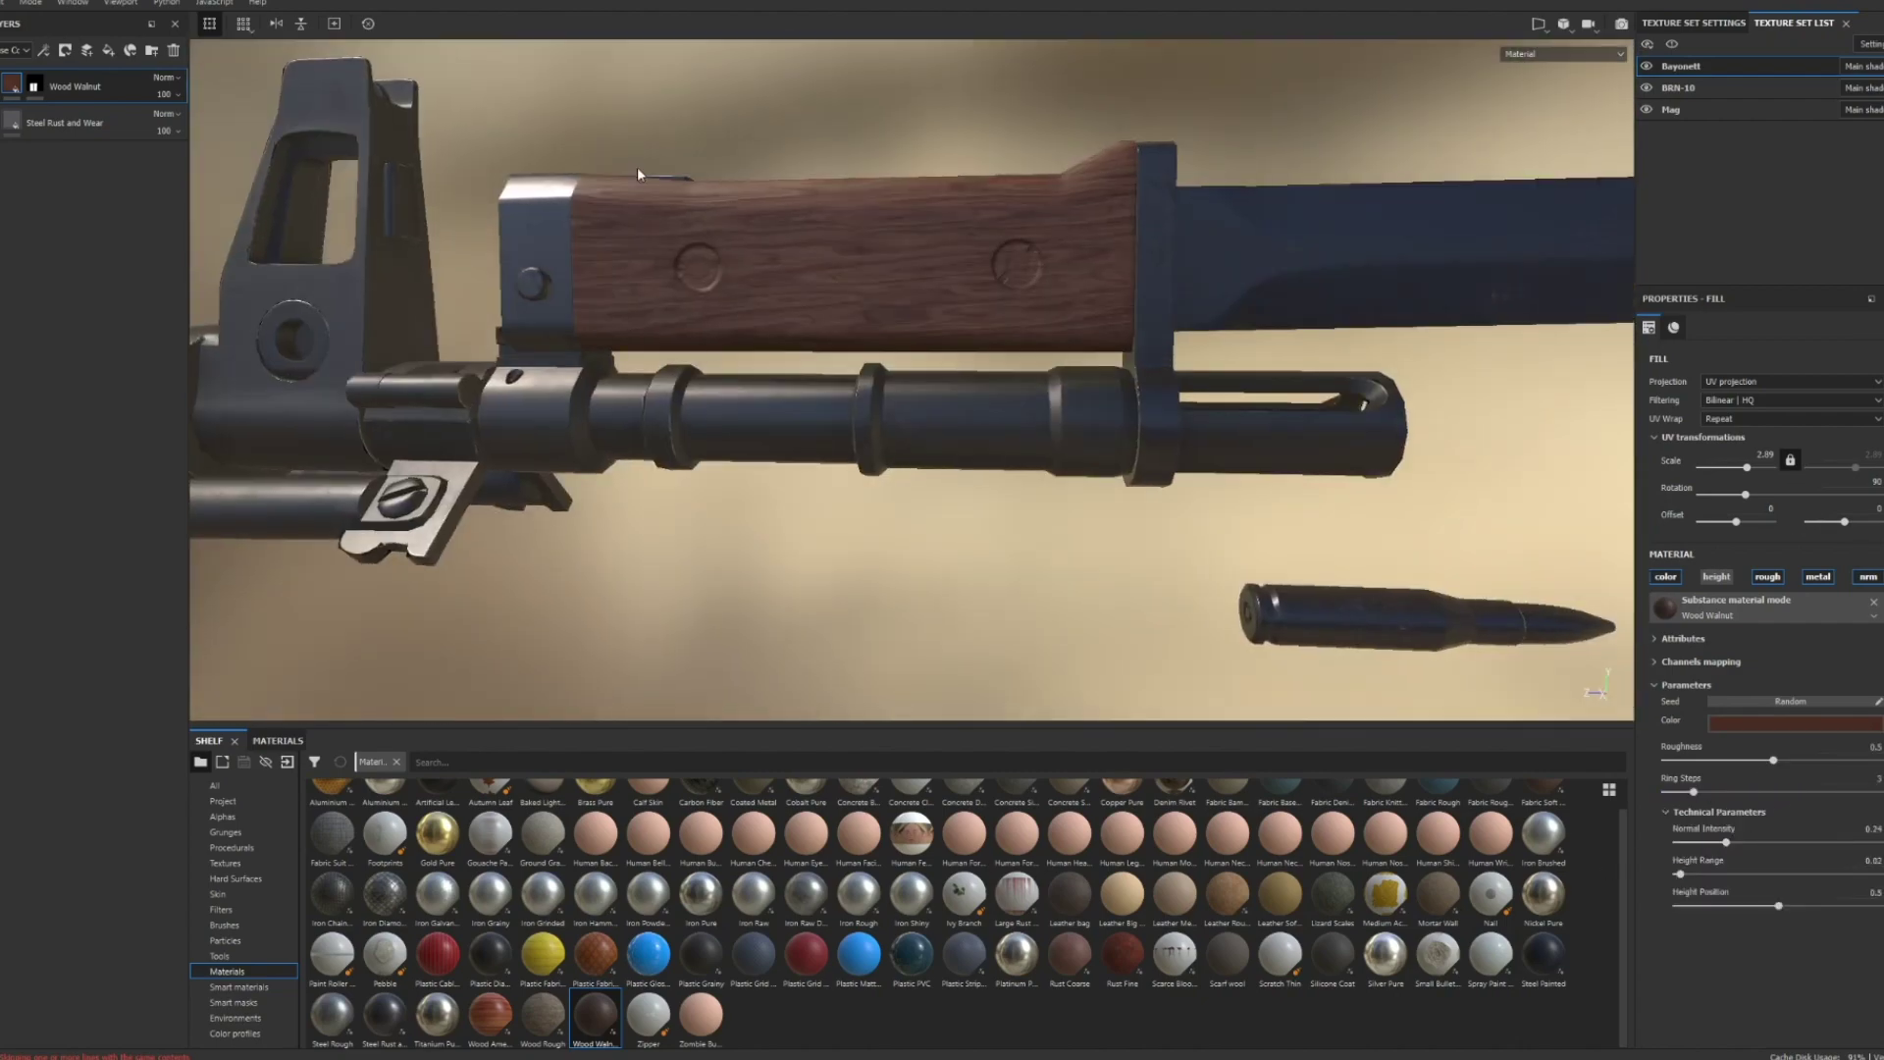
click(43, 50)
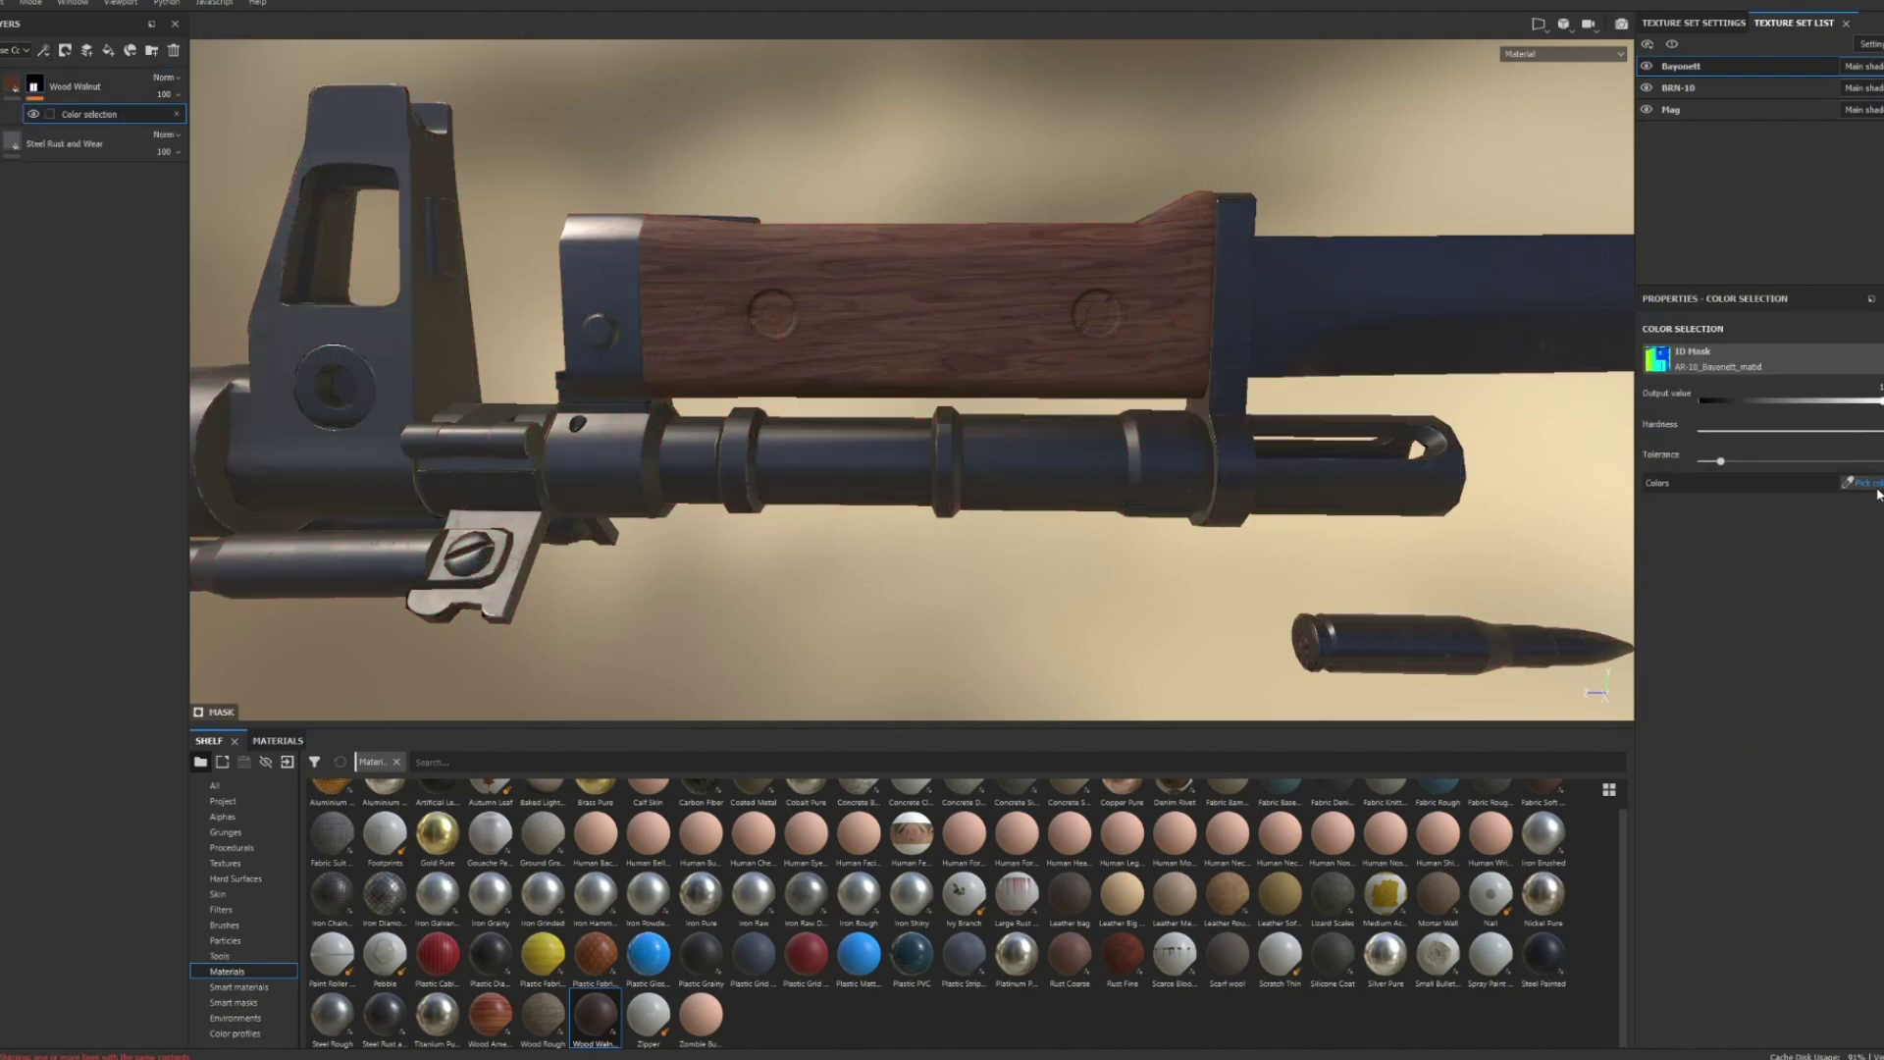
click(1860, 483)
click(888, 294)
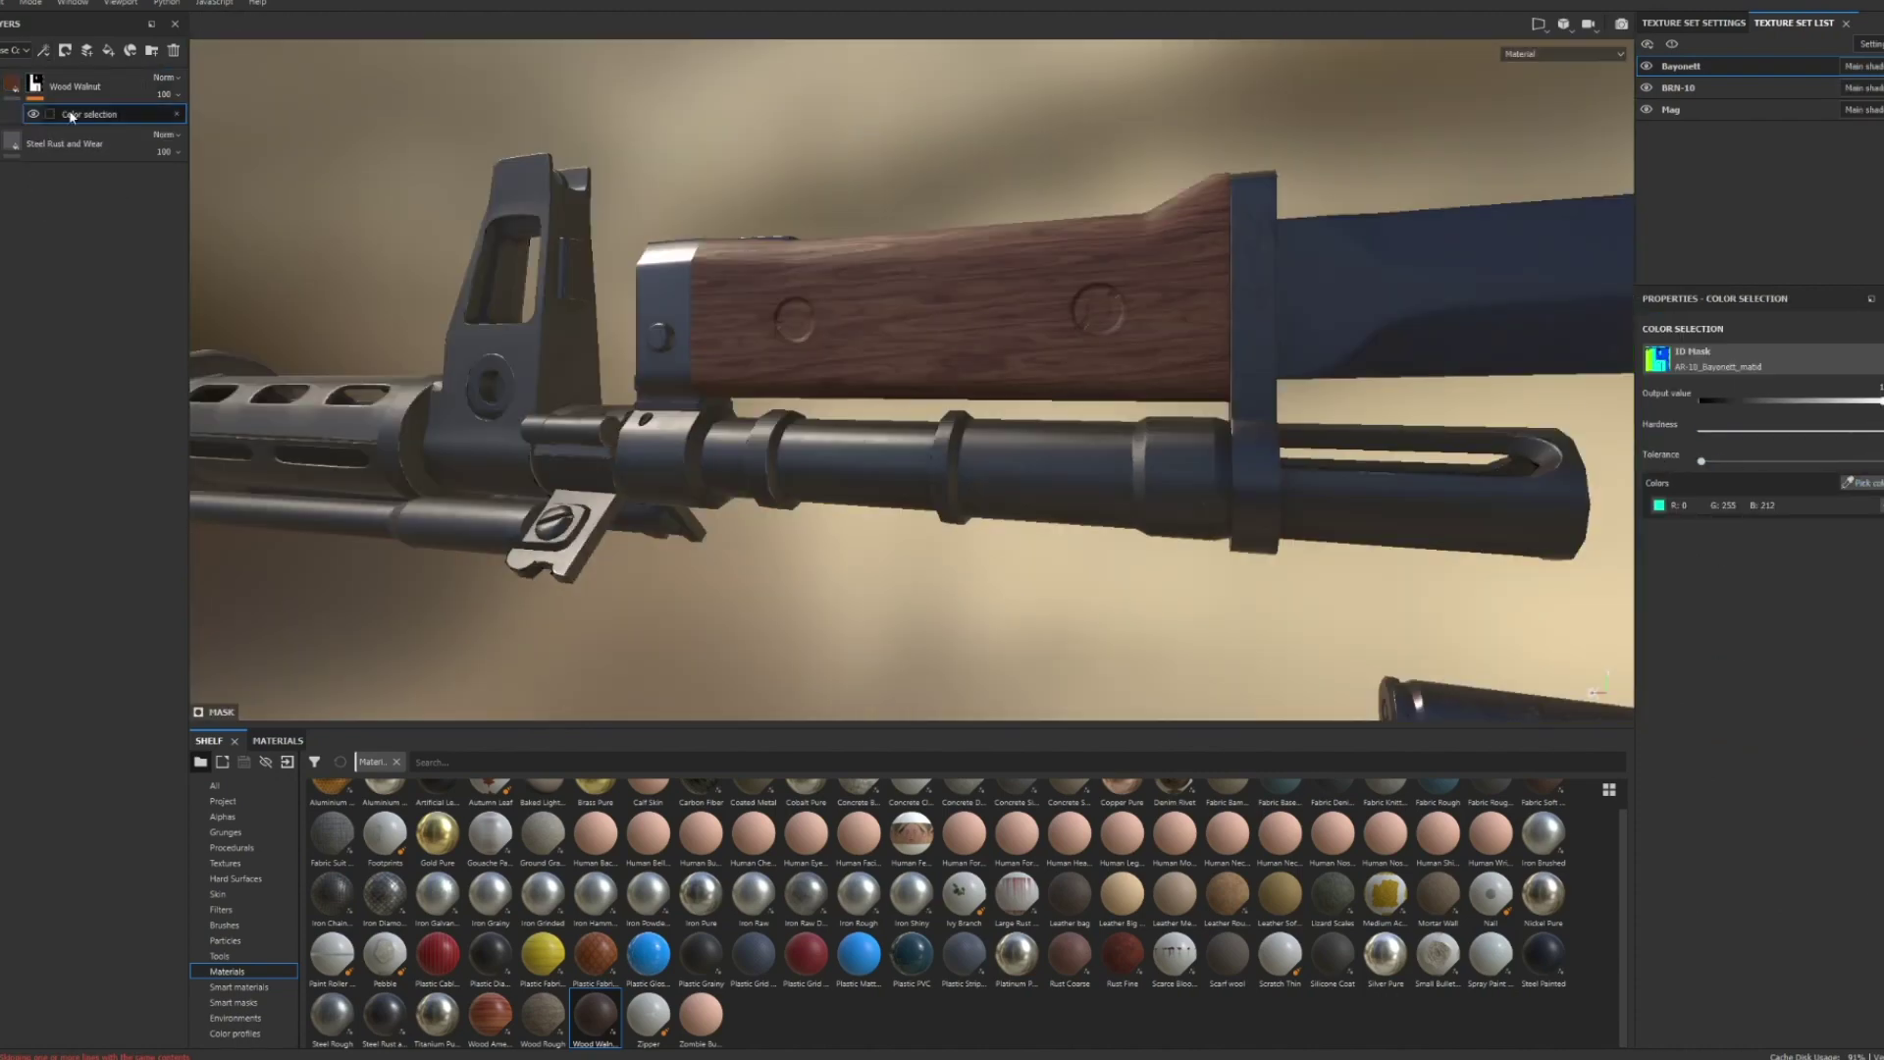
click(1867, 485)
click(1122, 233)
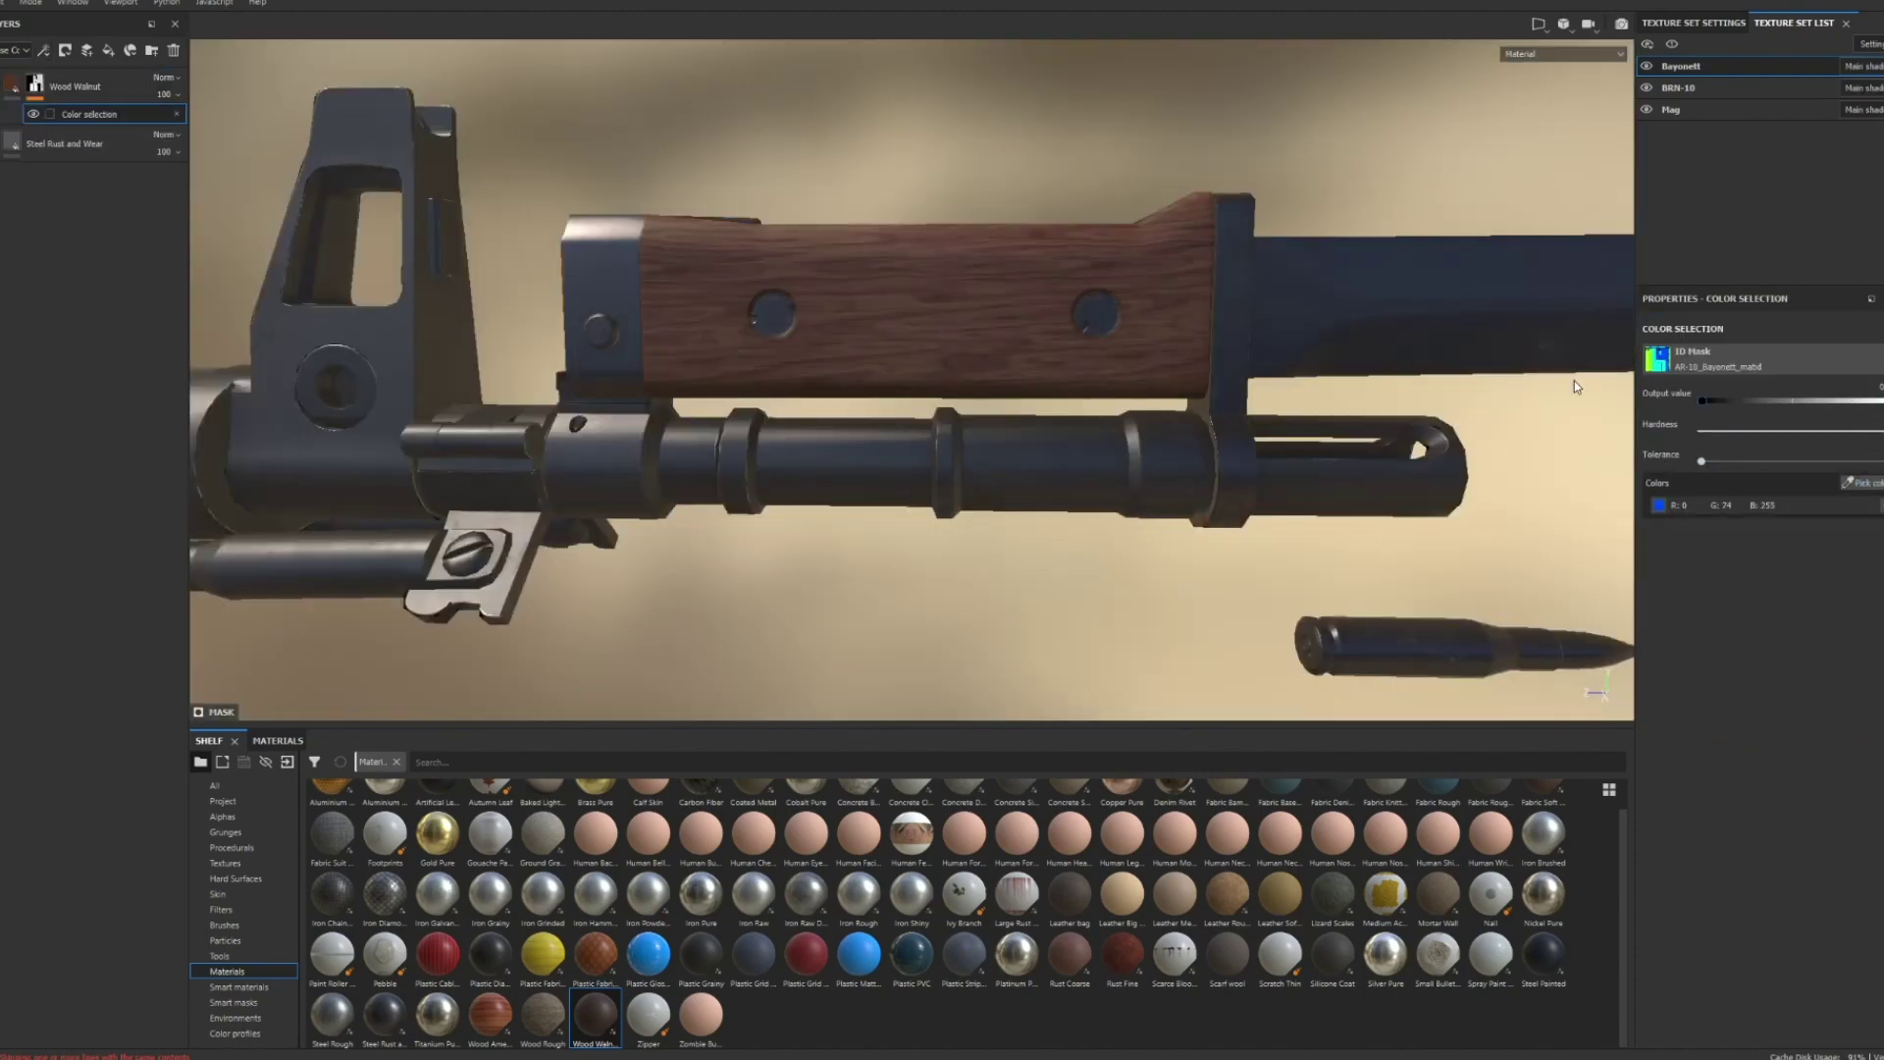
alt+drag(1576, 387, 874, 440)
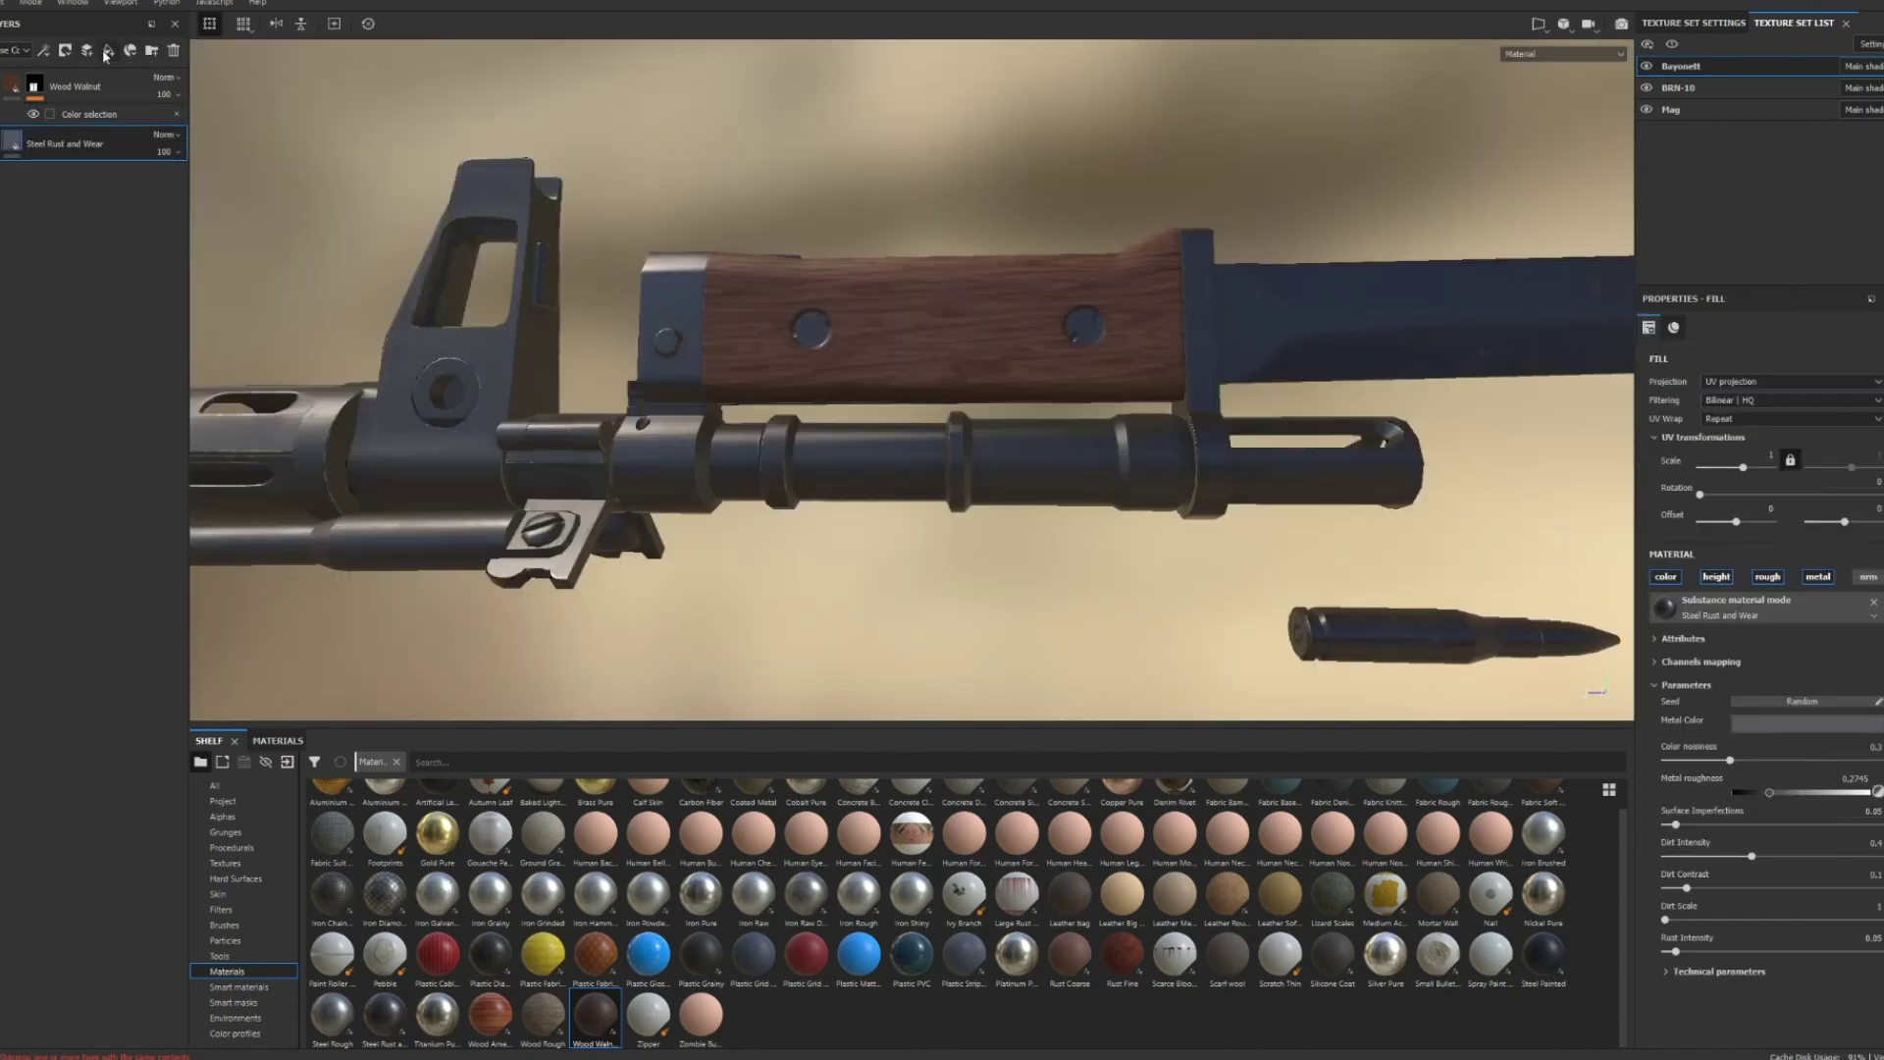
- Add a fill layer beneath Steel Rust and Wear, limit its material channels, and add an ambient occlusion channel to the texture set
click(108, 51)
drag(68, 143, 69, 179)
click(1817, 577)
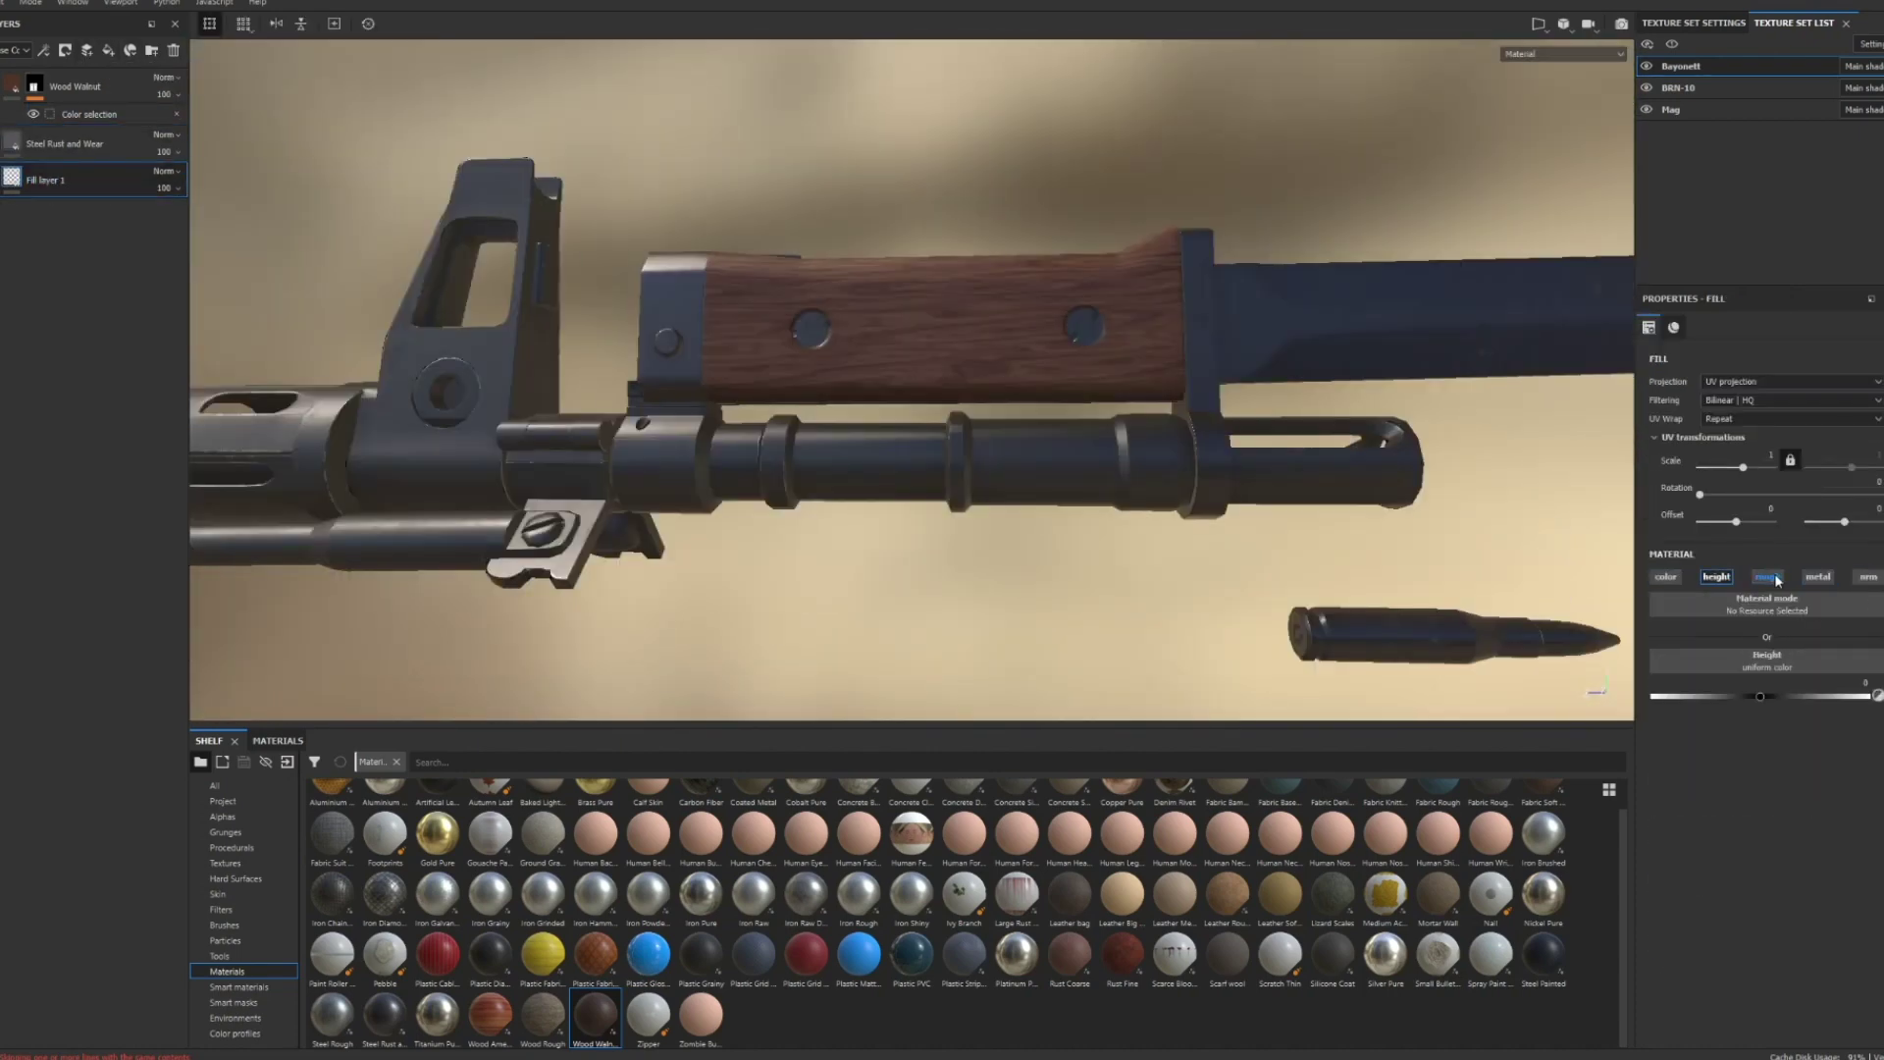
click(1694, 23)
click(1875, 153)
click(1870, 178)
click(1867, 576)
- Lower the bottom fill layer's height slightly below zero and give it a black mask
drag(1760, 764, 1739, 766)
right_click(24, 169)
click(98, 197)
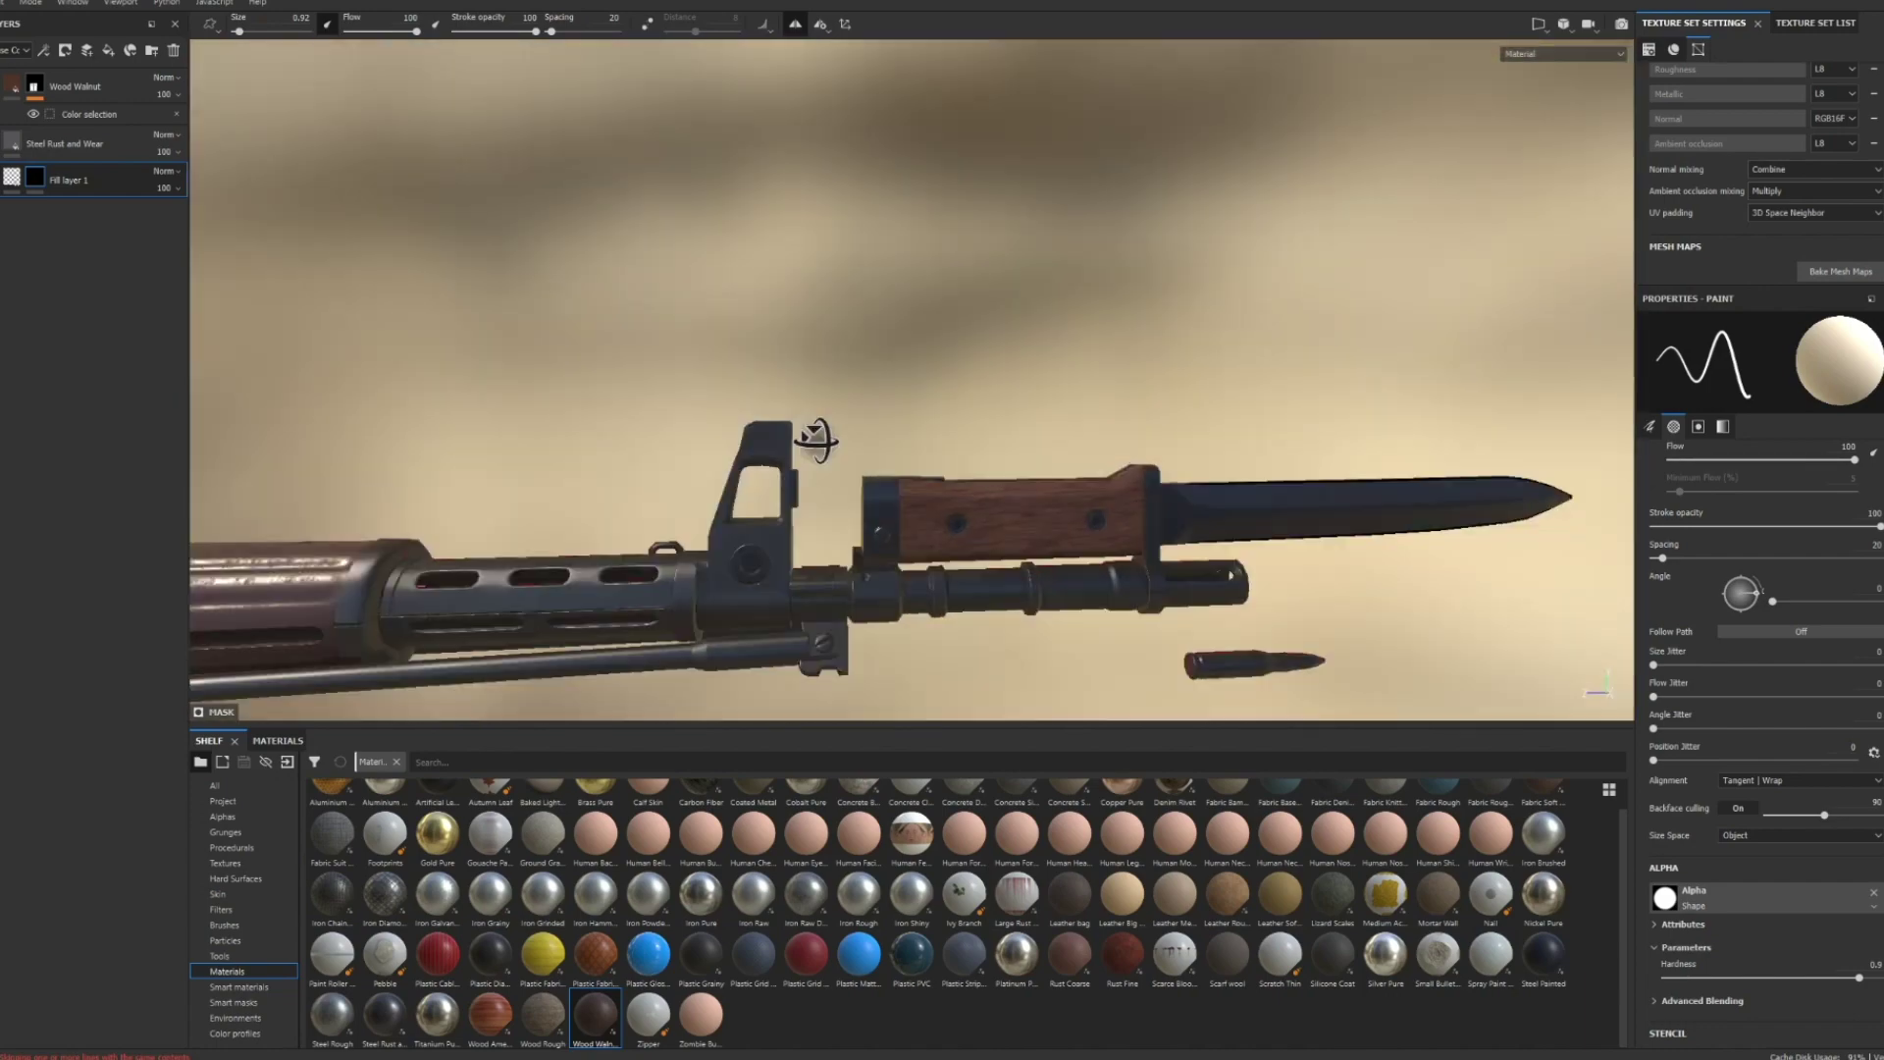
- Add a second fill layer to the bayonet's layer stack
click(106, 53)
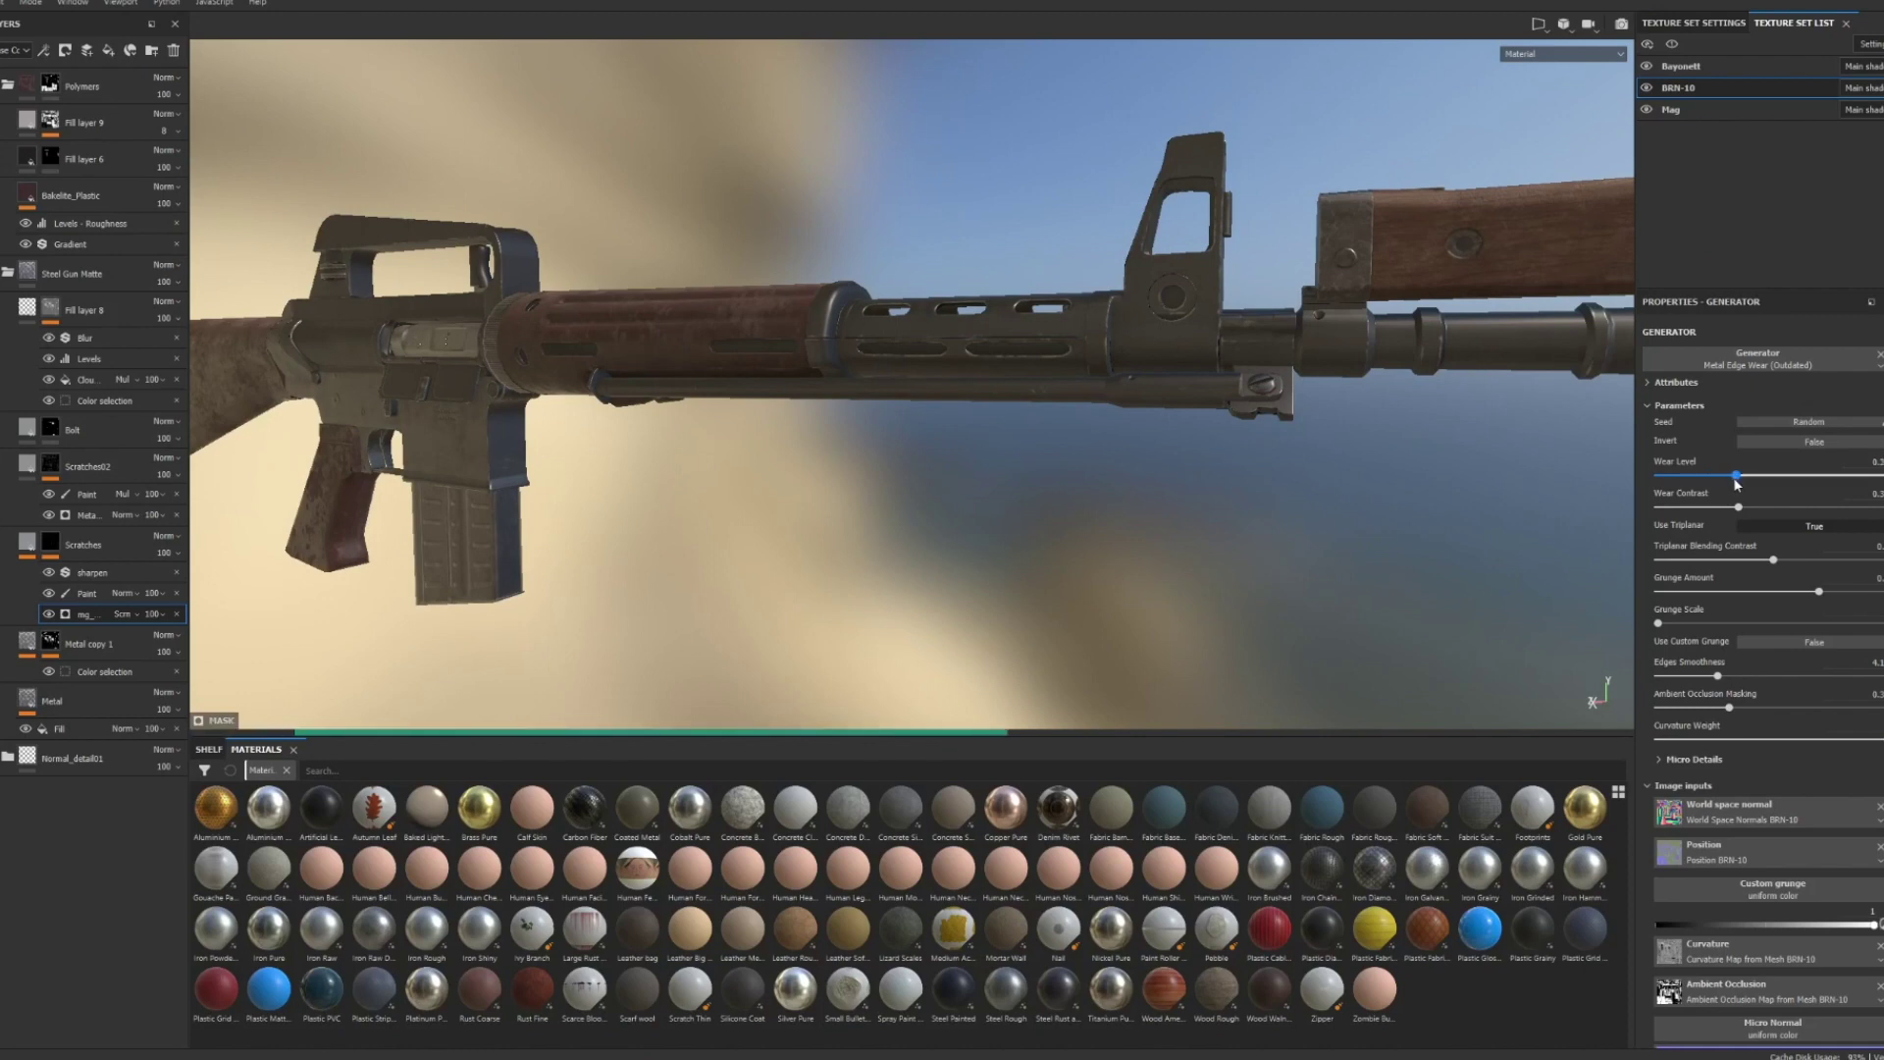
- Raise the Wear Level of the Metal Edge Wear generator on the BRN-10 Scratches layer's mask
drag(1778, 481, 1781, 481)
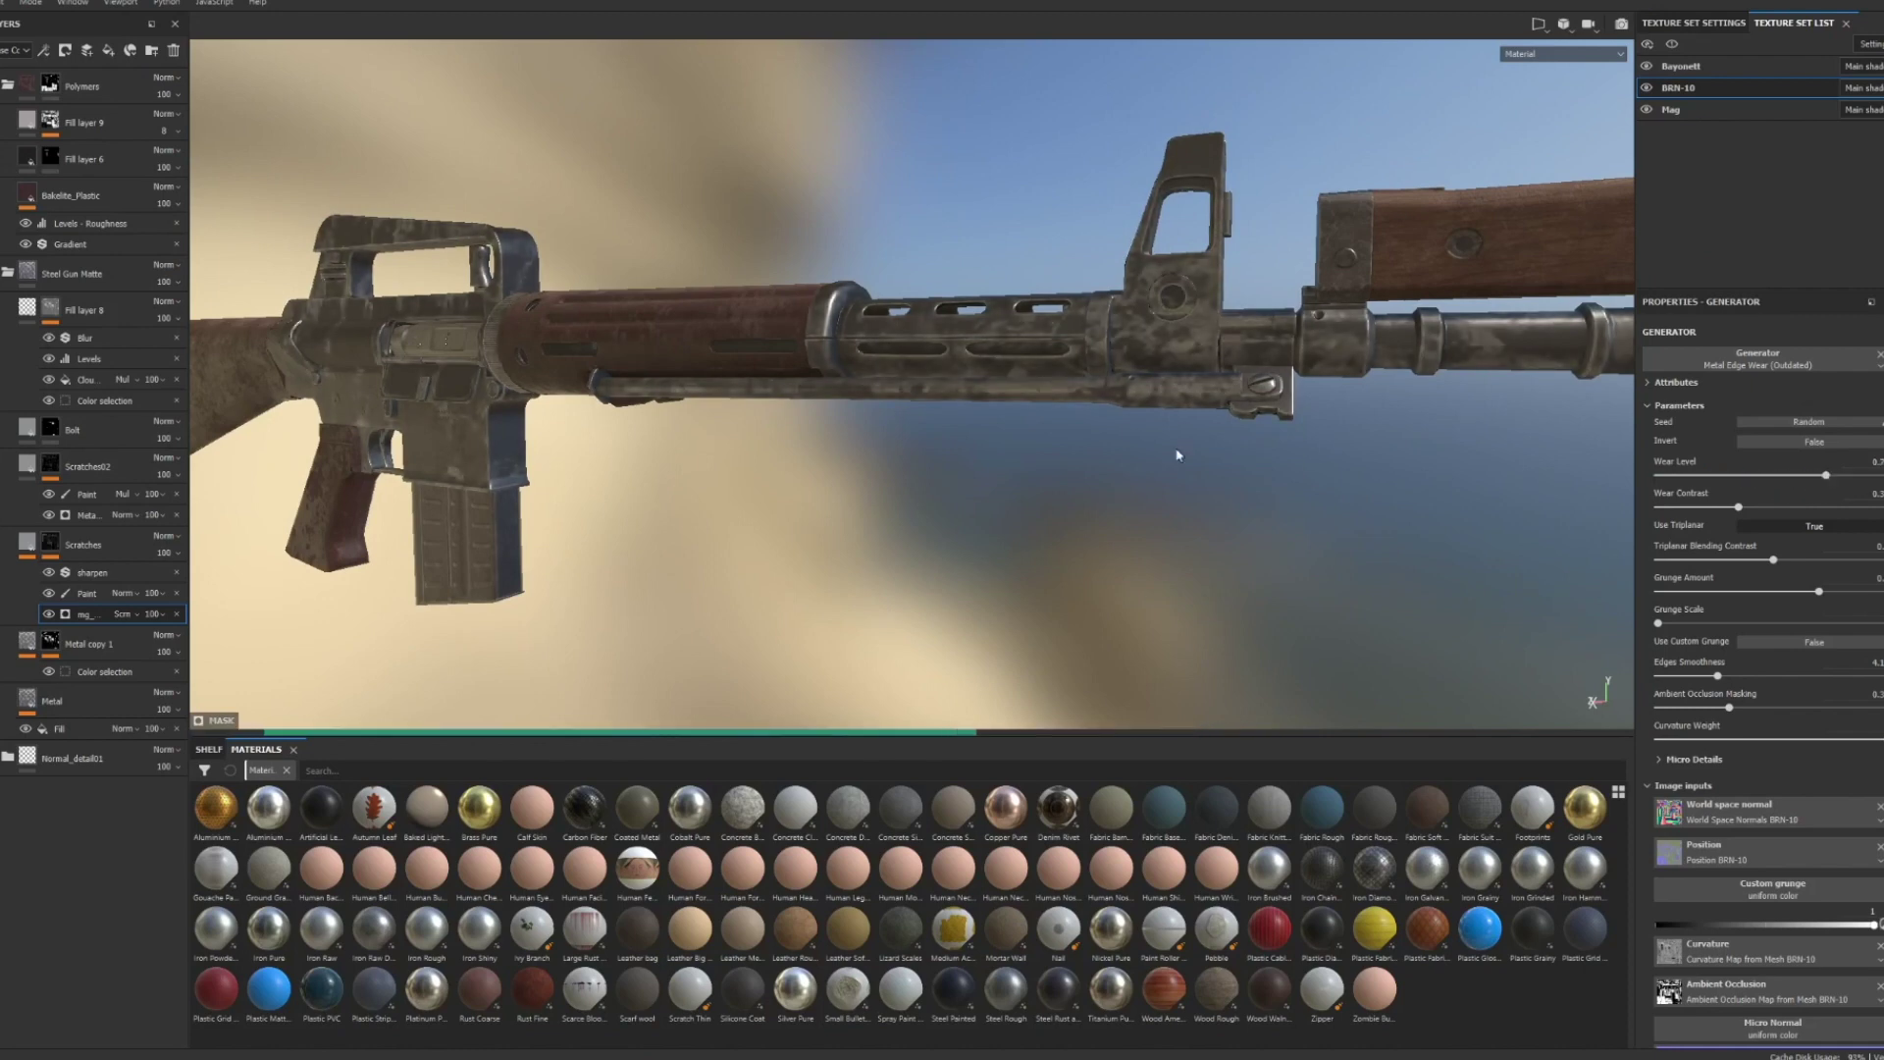
alt+drag(1132, 455, 1223, 463)
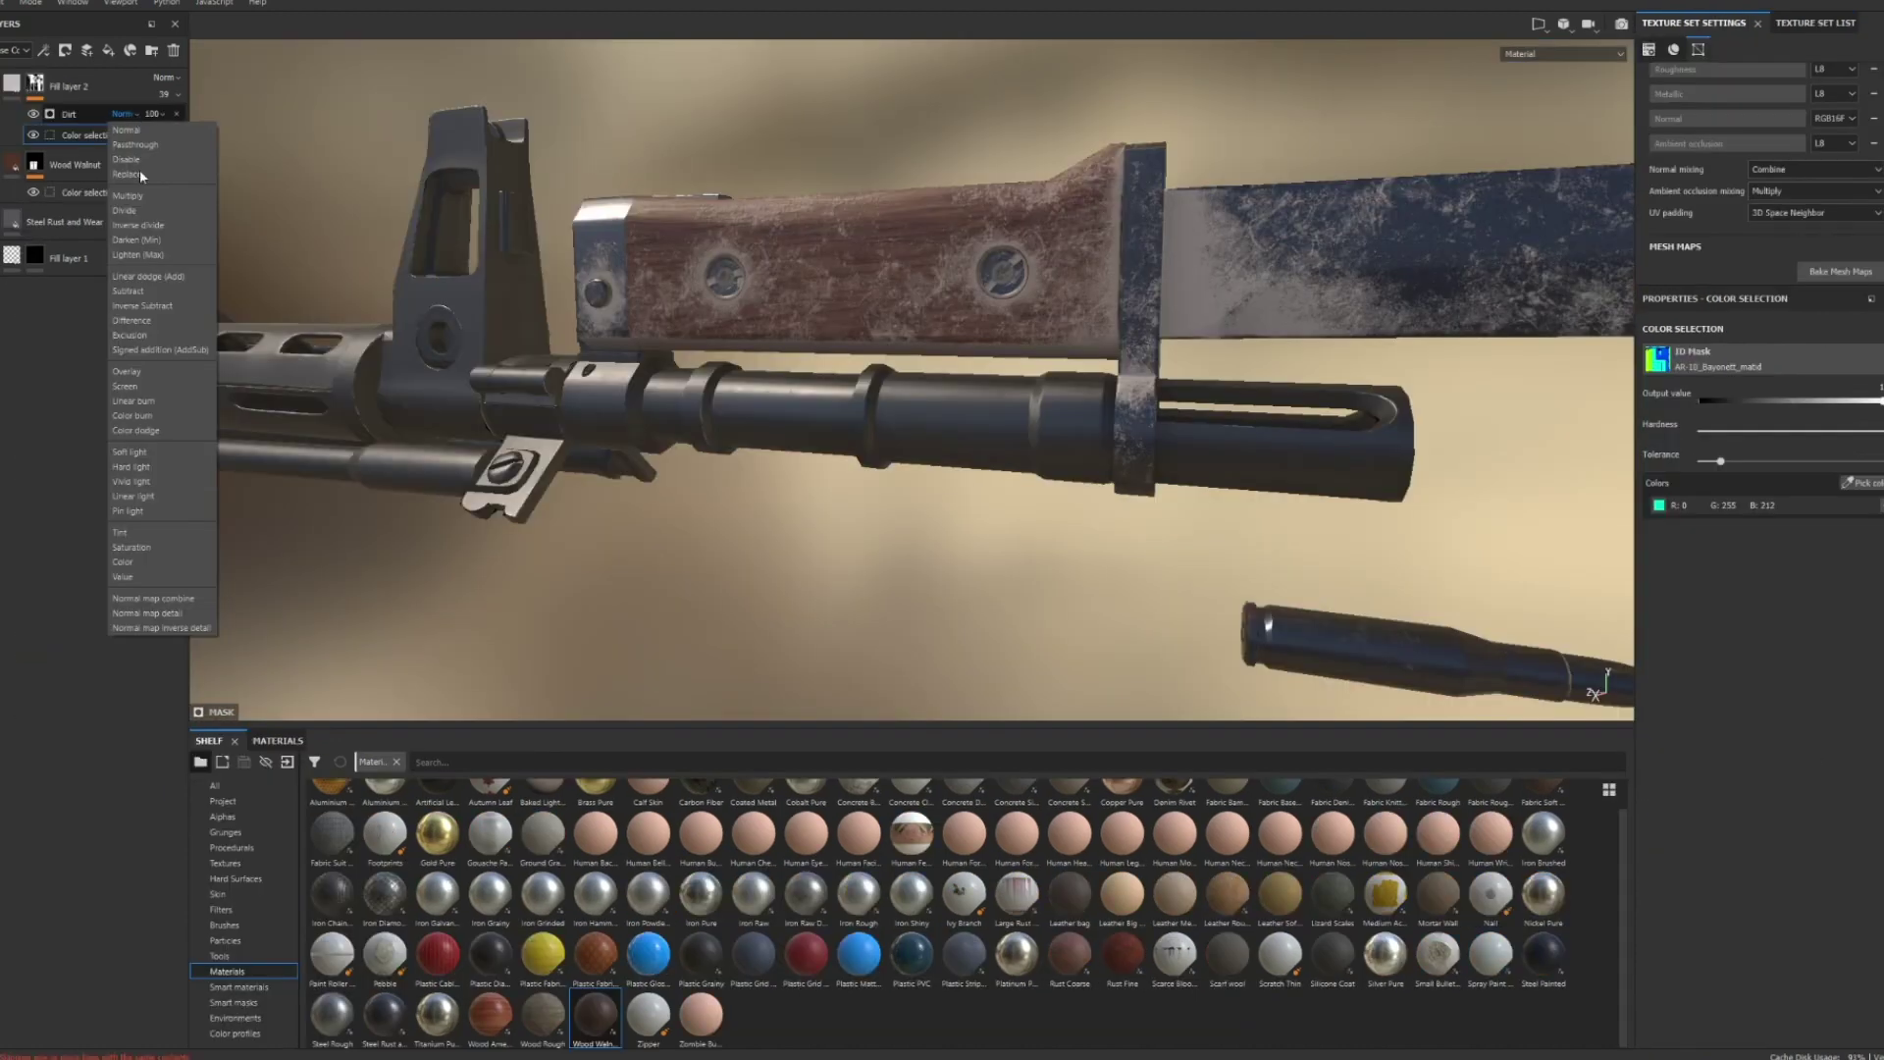
- Set the blend mode of the Dirt generator on Fill layer 2's mask to Multiply
click(140, 169)
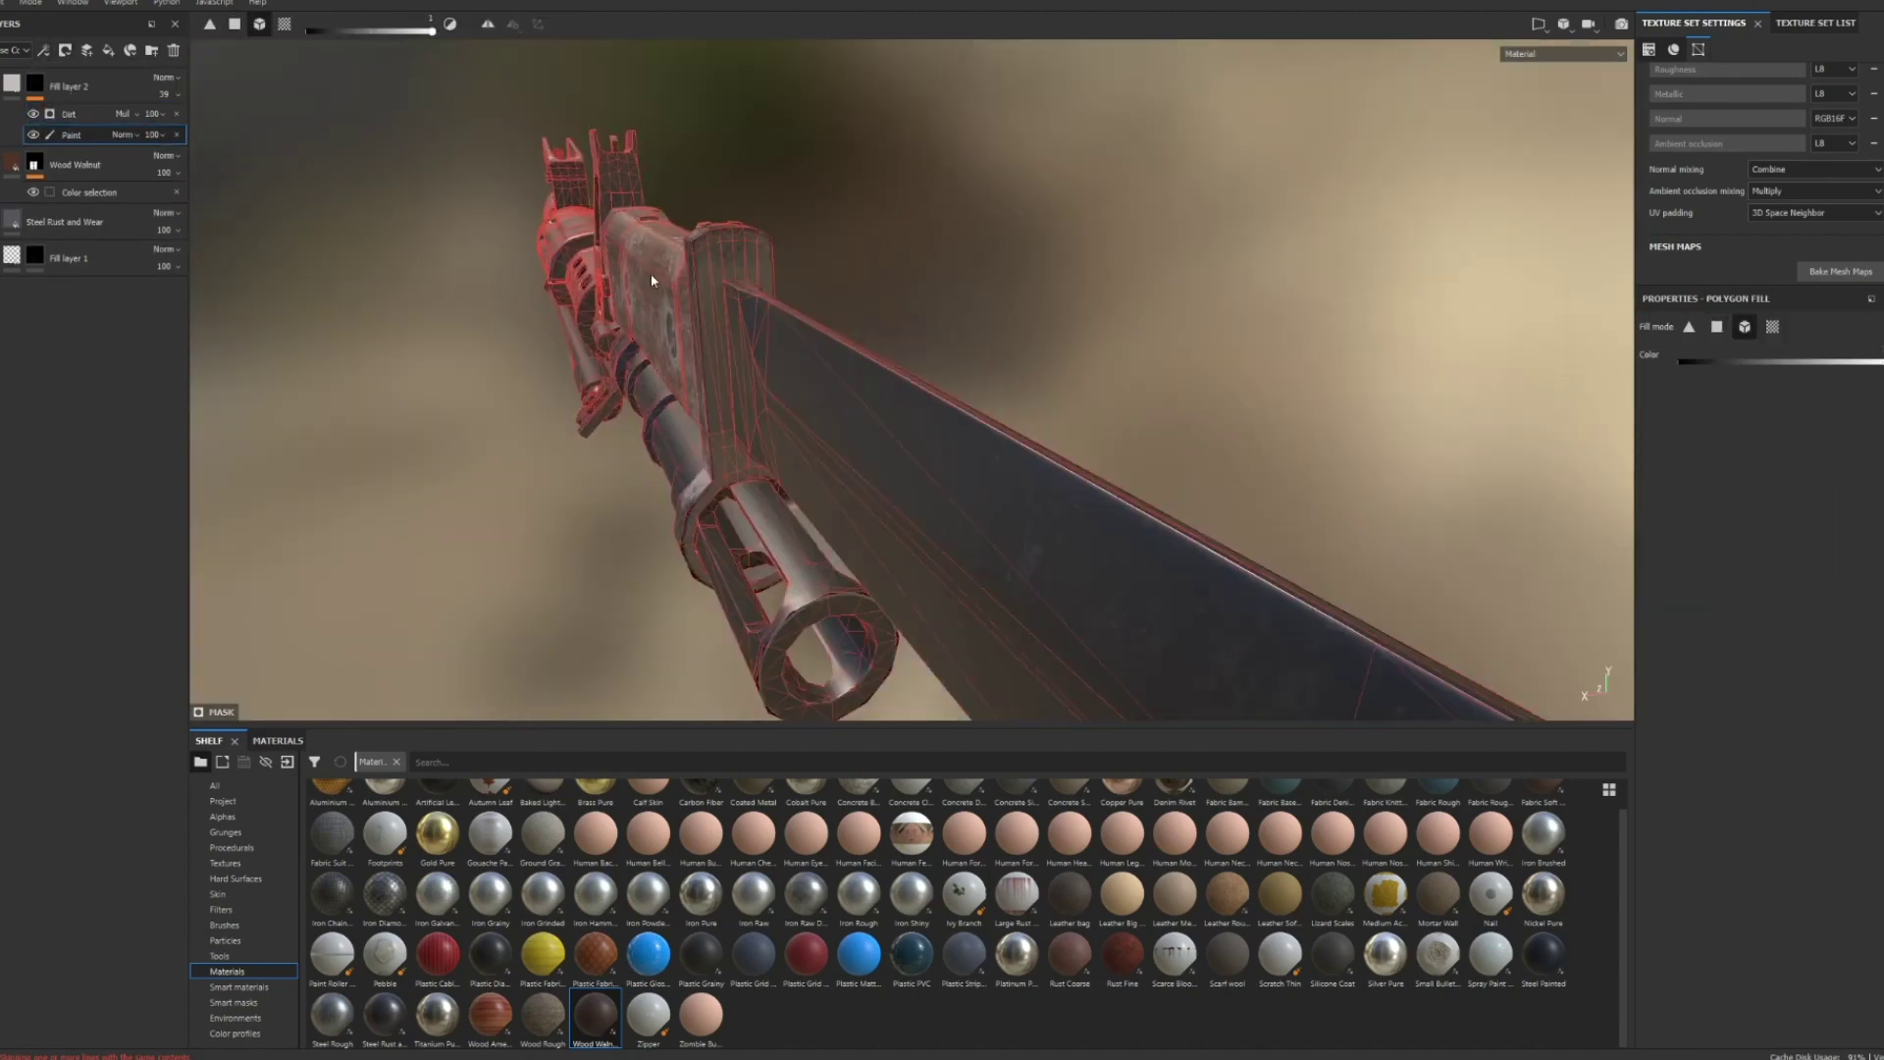
alt+drag(651, 280, 1085, 461)
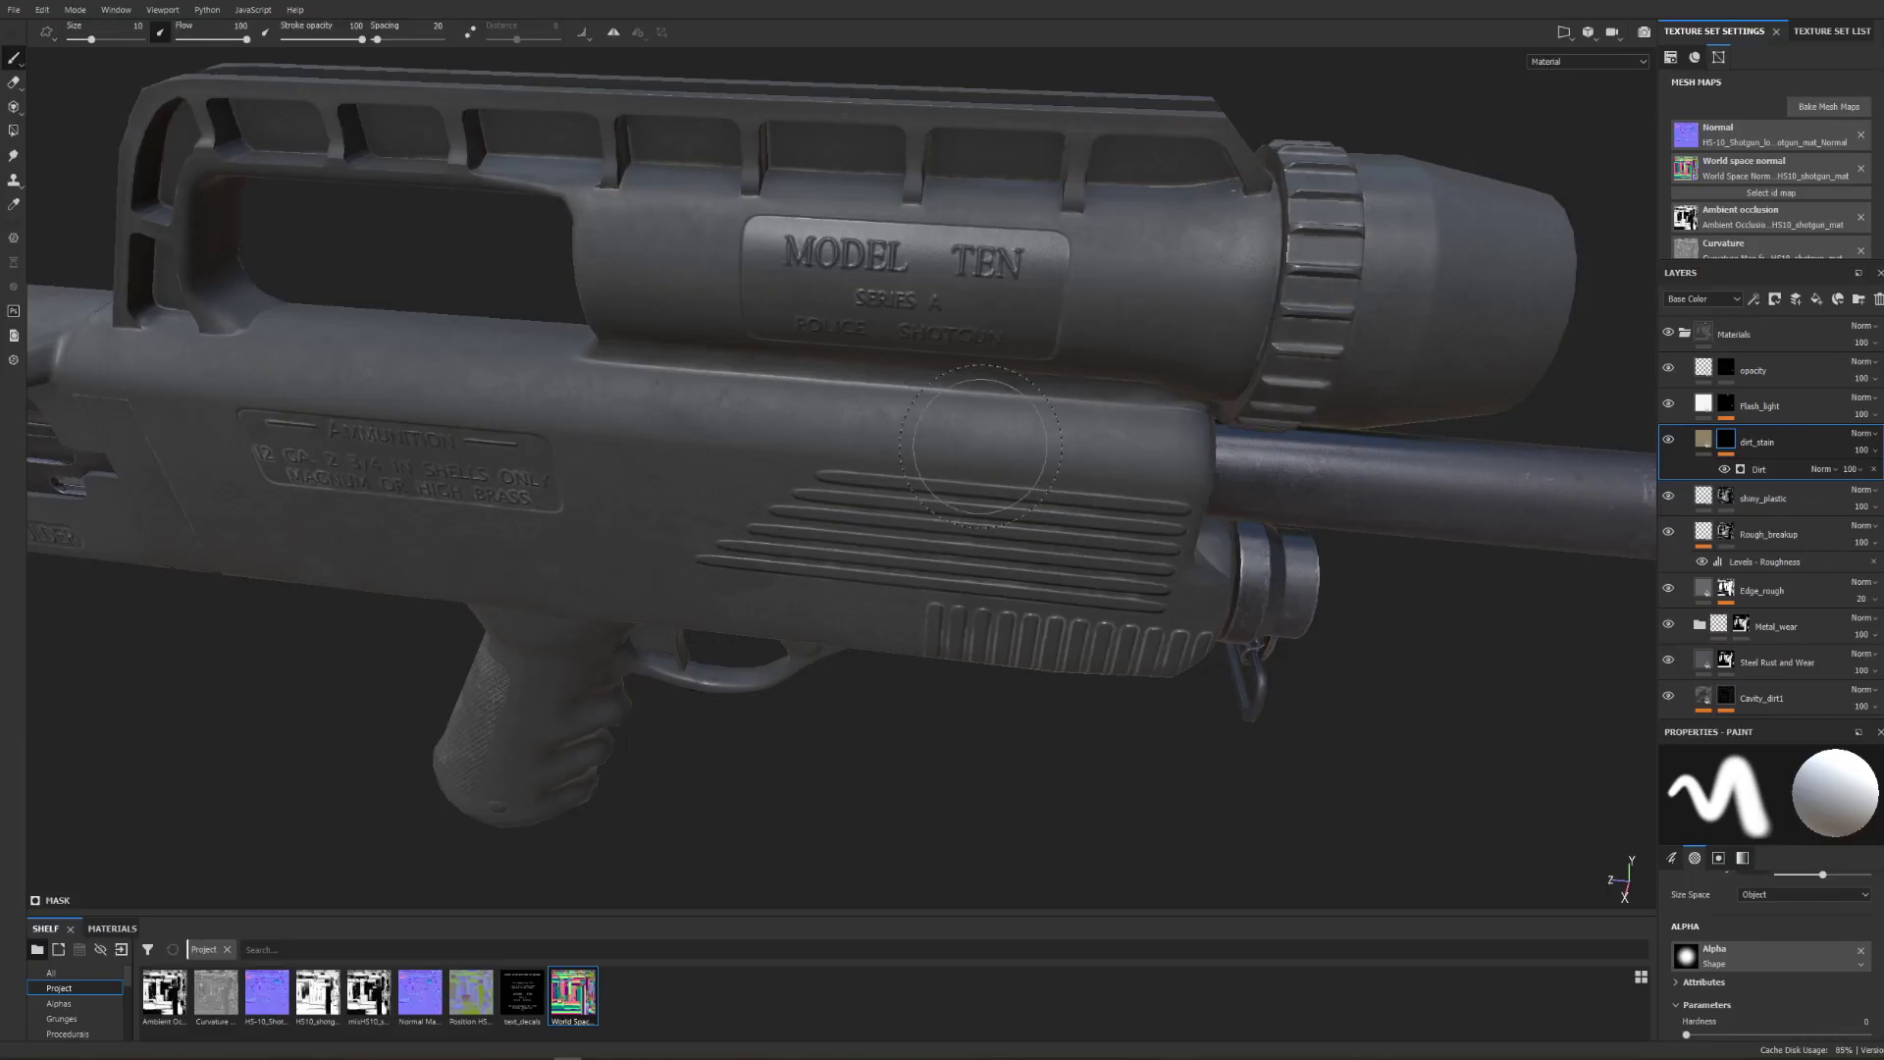
- Examine the shotgun model's surface from both sides and from the stock end, including the engraved markings
scroll(996, 447, down, 3)
scroll(764, 524, down, 3)
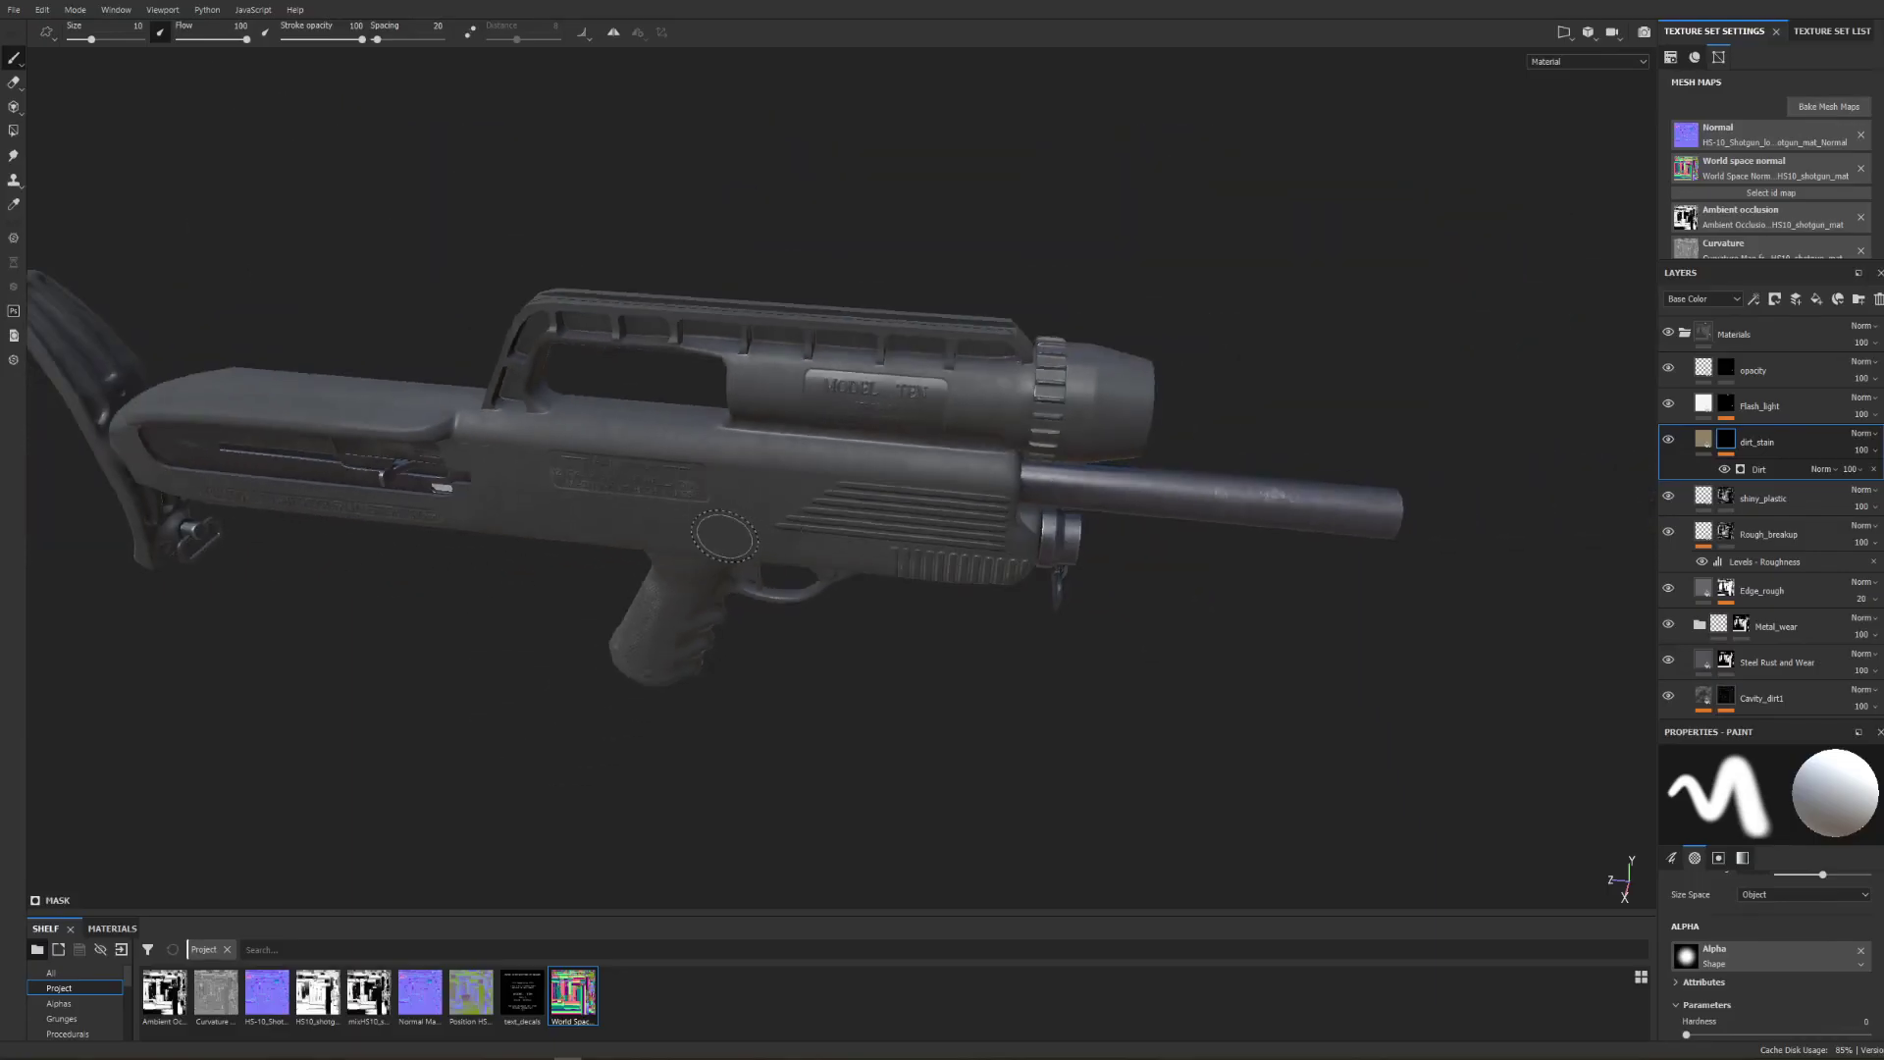
alt+middle_drag(729, 528, 873, 416)
alt+drag(763, 498, 942, 491)
alt+middle_drag(687, 392, 922, 442)
alt+drag(662, 368, 1151, 384)
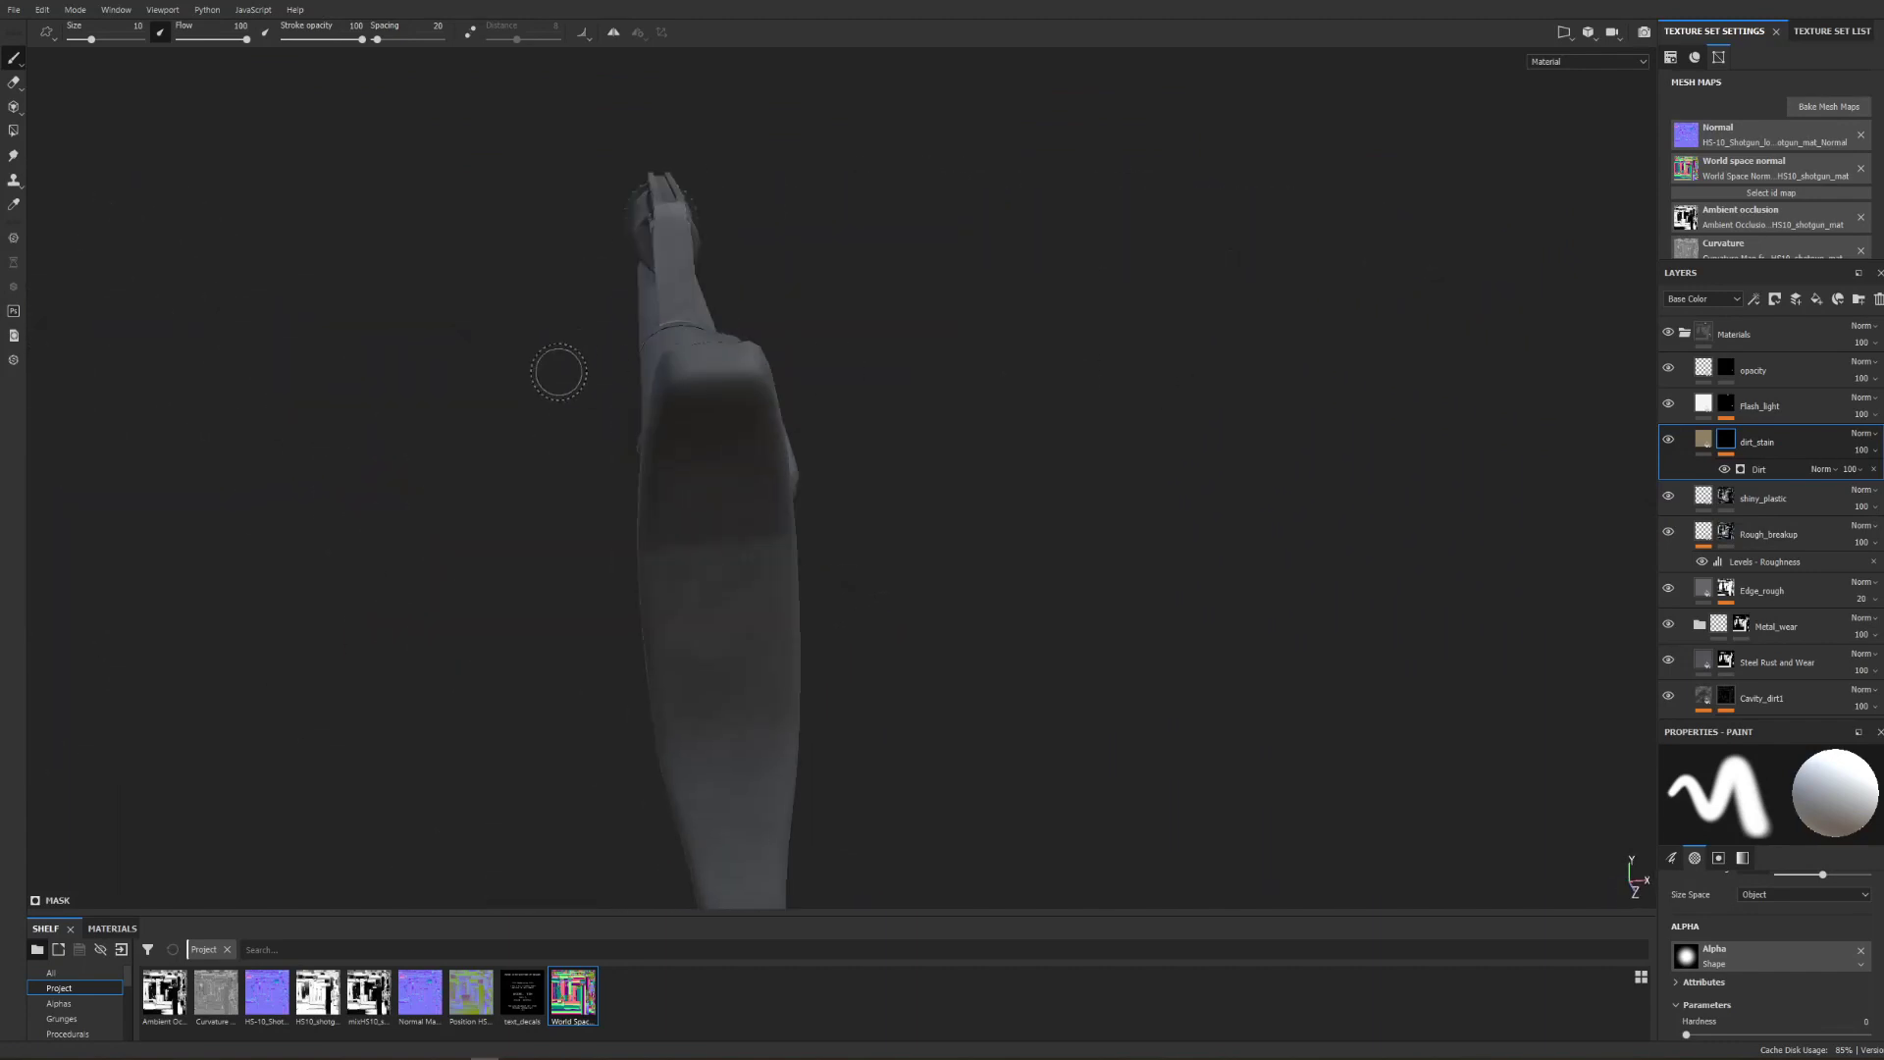
mouse_move(442, 373)
alt+mouse_down()
mouse_move(526, 384)
mouse_move(556, 363)
mouse_move(829, 417)
mouse_move(908, 387)
mouse_move(210, 437)
mouse_move(892, 455)
mouse_move(1176, 436)
mouse_move(1089, 428)
alt+mouse_up()
alt+middle_drag(1565, 432, 1324, 385)
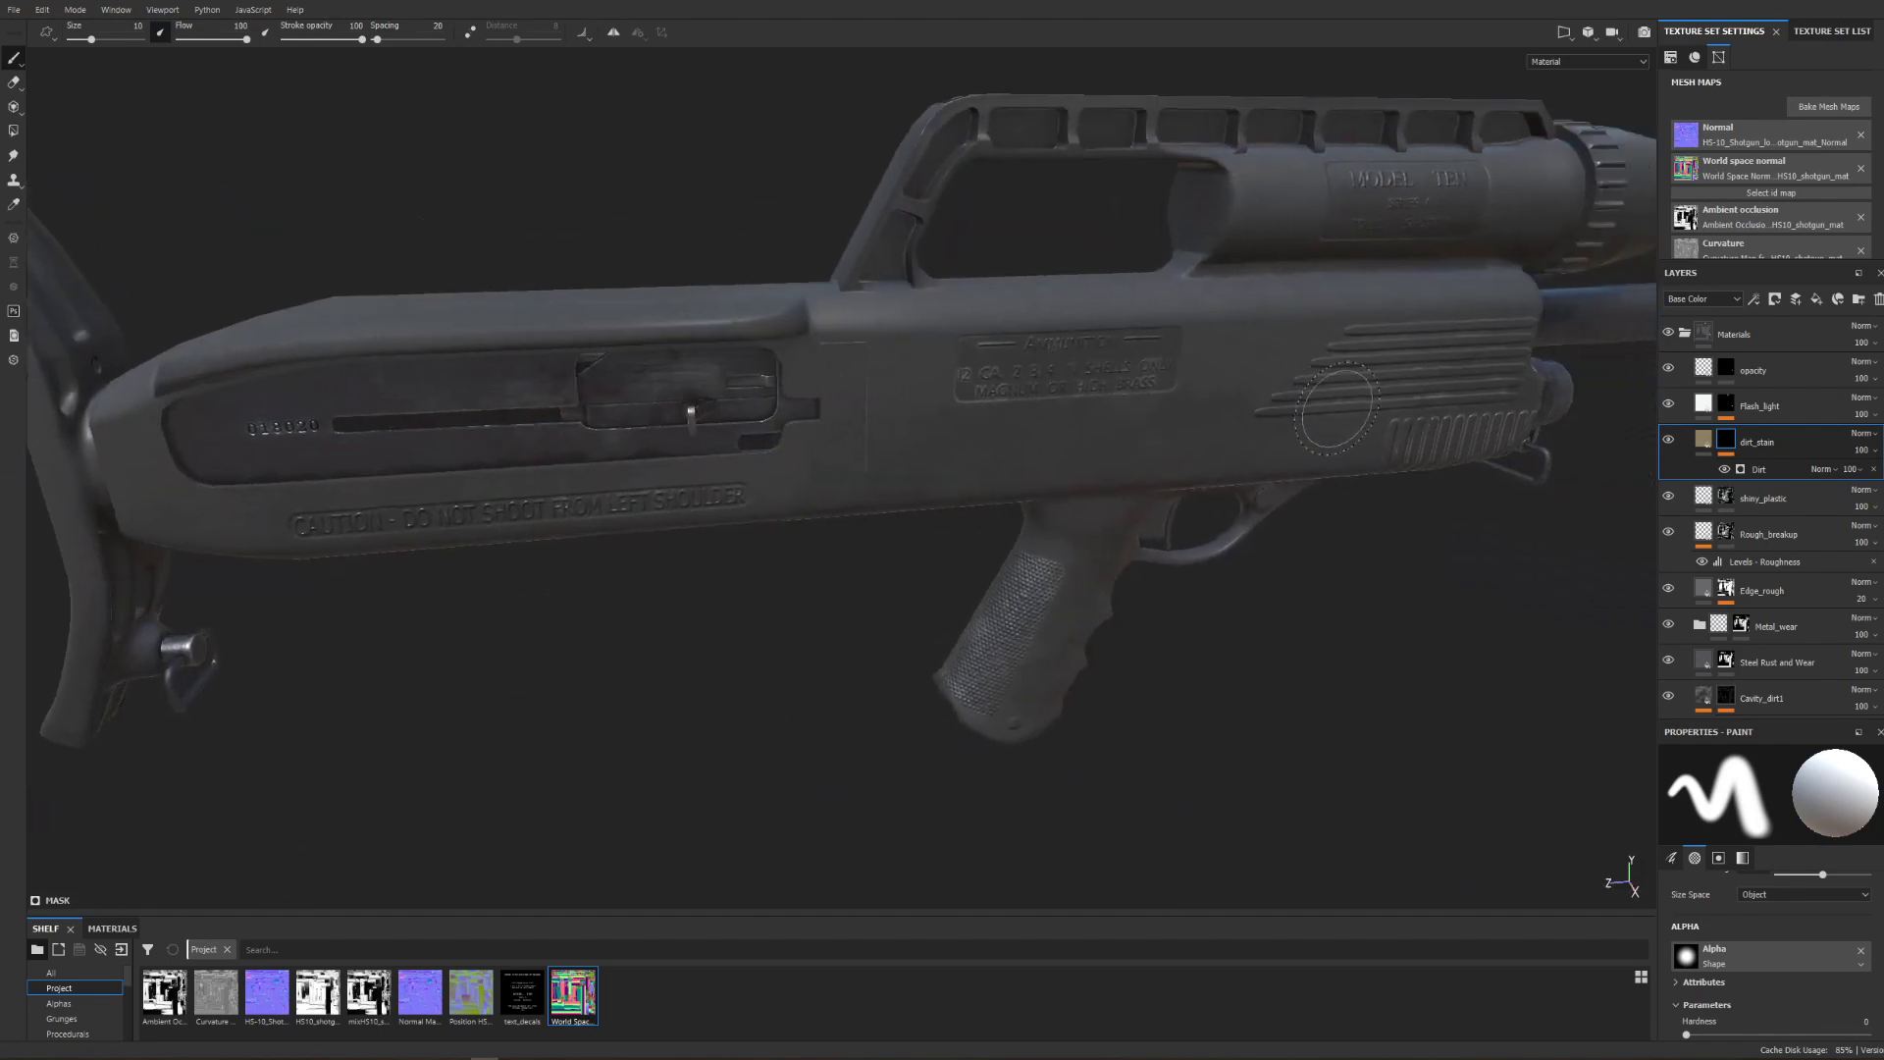
mouse_move(1357, 448)
alt+mouse_down()
mouse_move(1316, 400)
mouse_move(1417, 387)
mouse_move(1182, 488)
mouse_move(1211, 458)
alt+mouse_up()
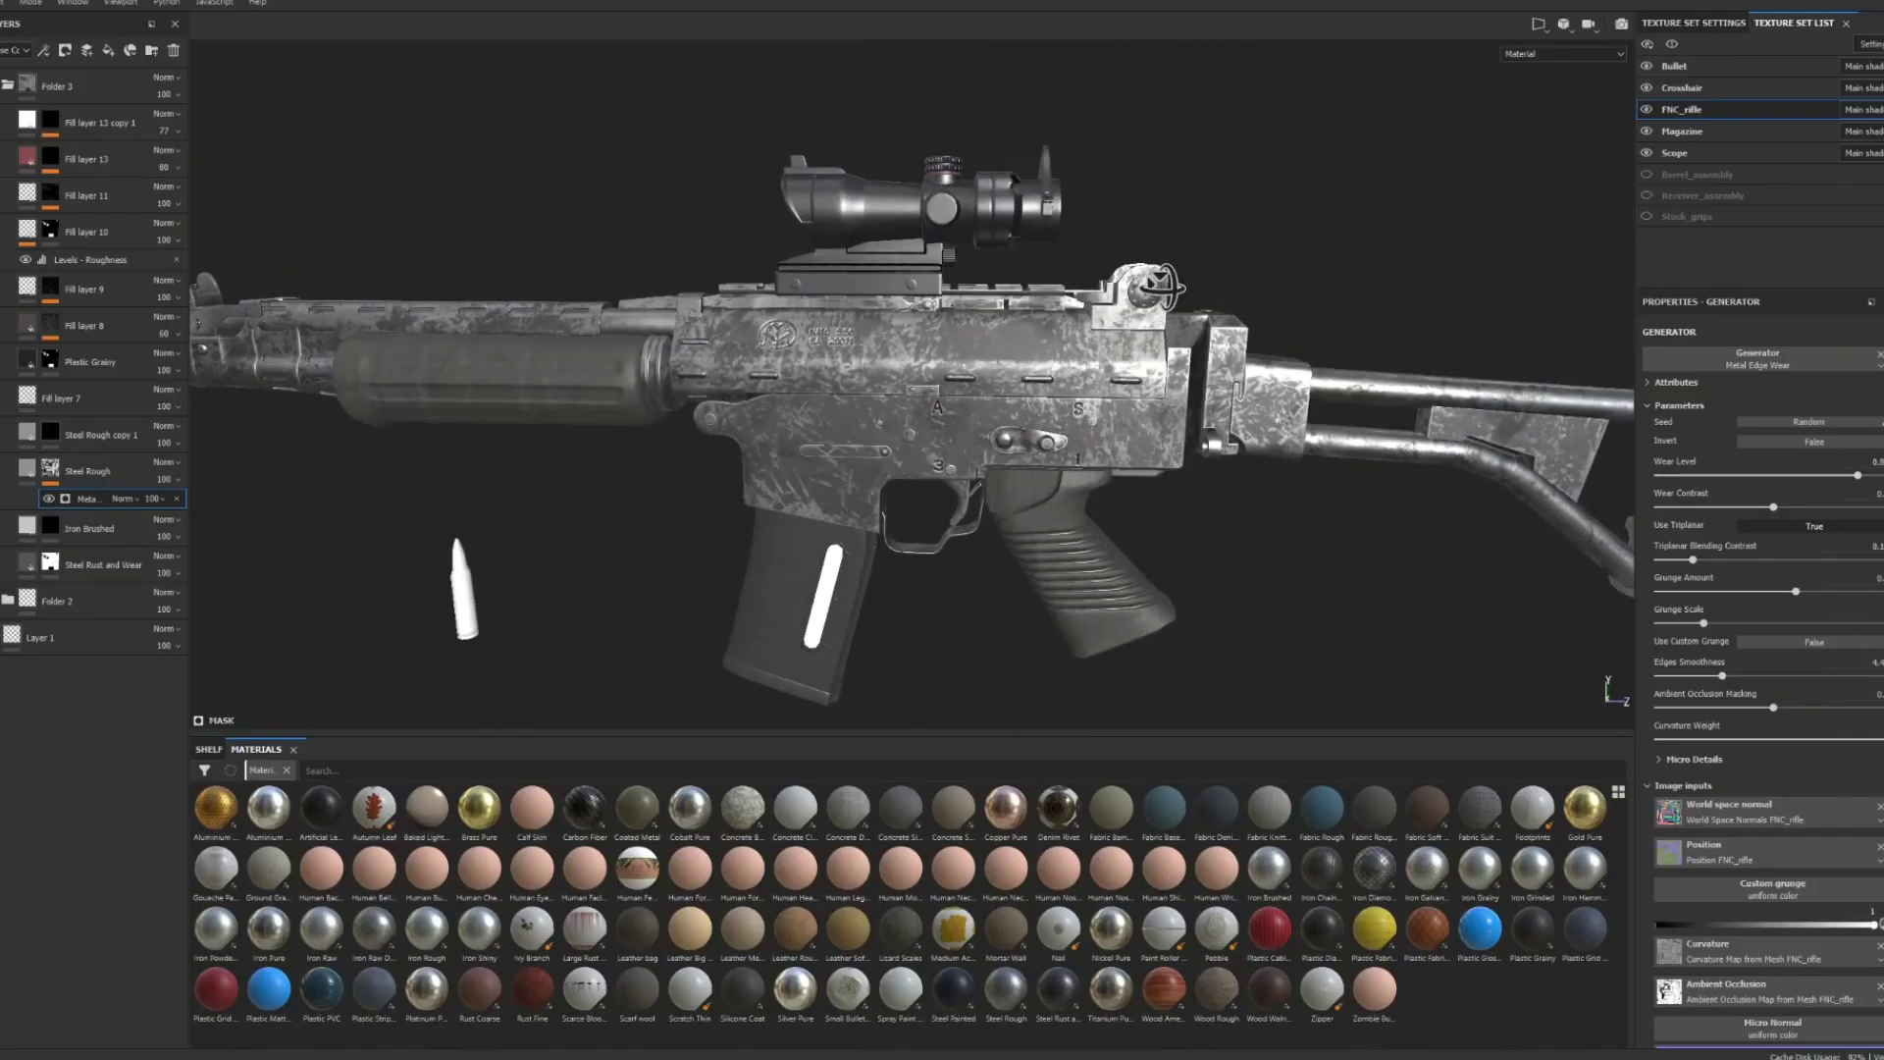
- Examine the metal edge wear on the FNC_rifle body, handguard, scope and stock from both sides
alt+drag(1099, 411, 824, 390)
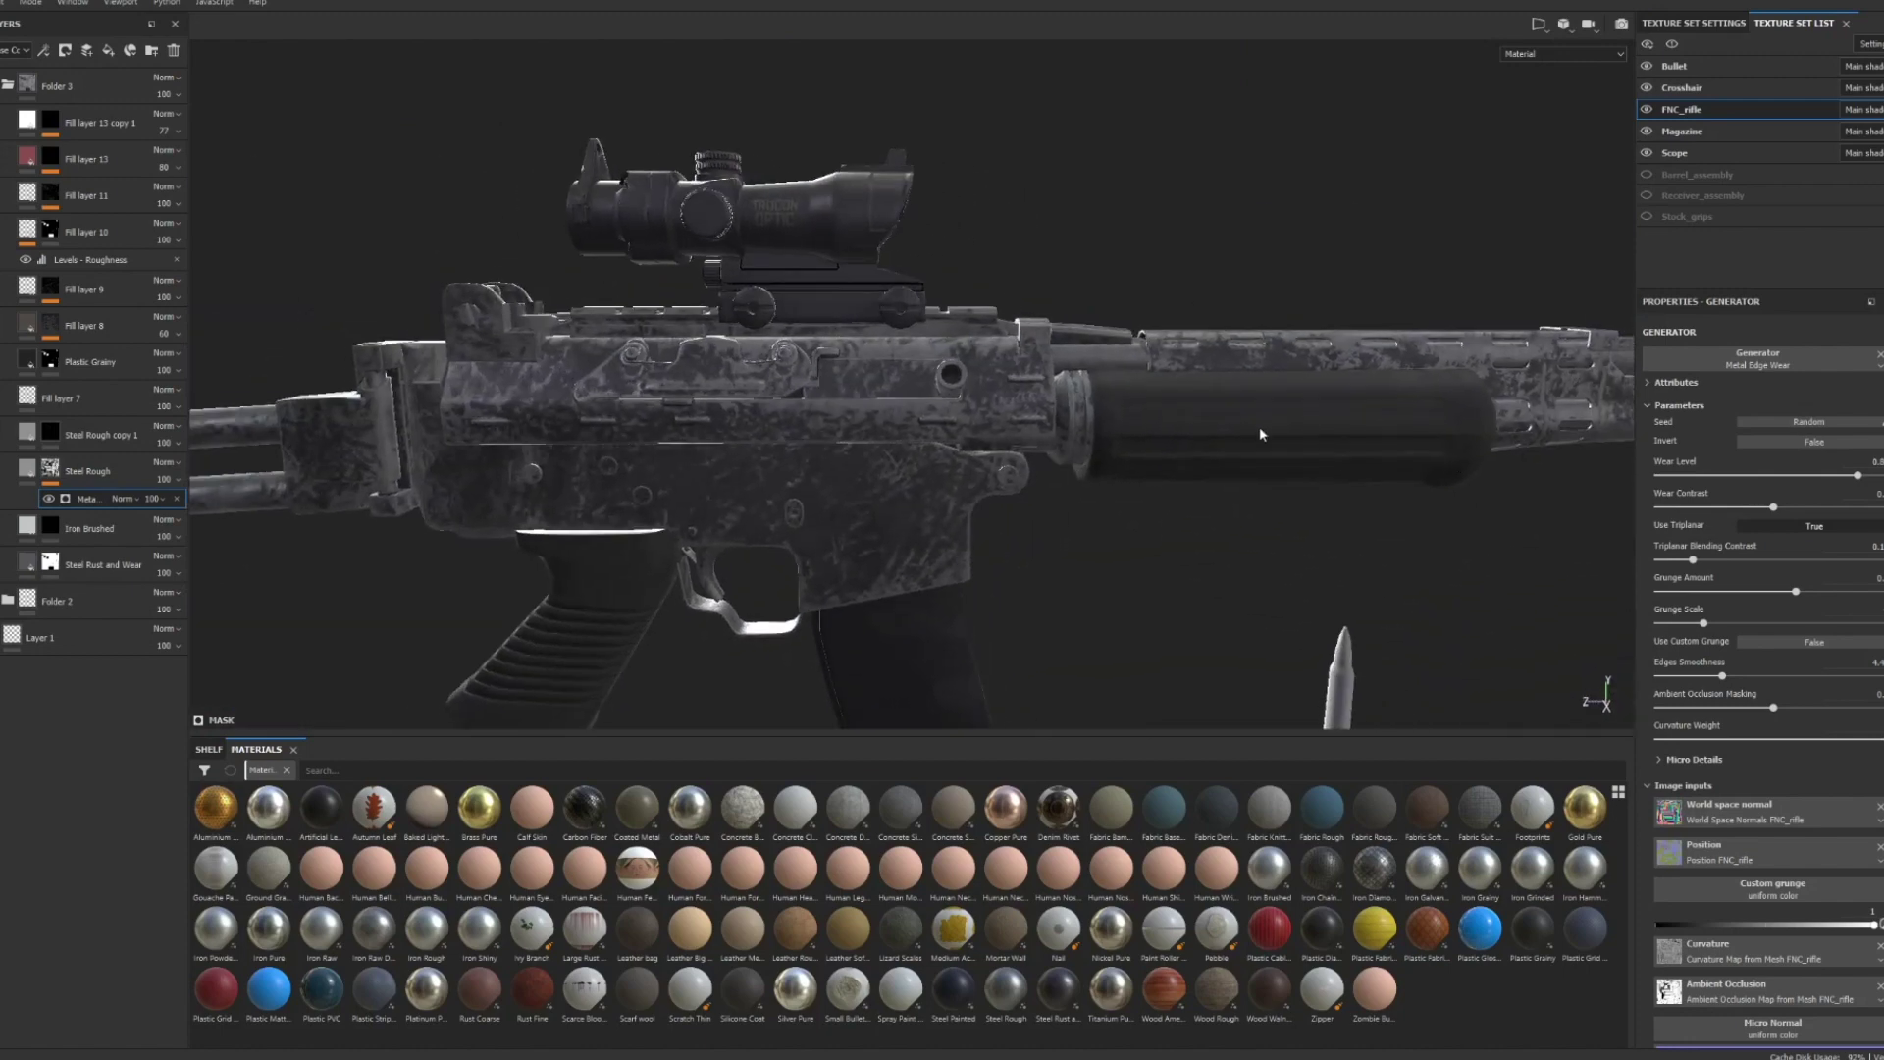
alt+middle_drag(1259, 427, 605, 423)
alt+drag(1156, 450, 1045, 422)
alt+middle_drag(1046, 422, 1374, 442)
alt+drag(785, 461, 918, 476)
mouse_move(918, 476)
alt+middle_down()
mouse_move(860, 490)
mouse_move(942, 471)
alt+middle_up()
alt+right_drag(942, 471, 962, 499)
alt+middle_drag(961, 498, 1249, 413)
alt+drag(1250, 413, 1197, 497)
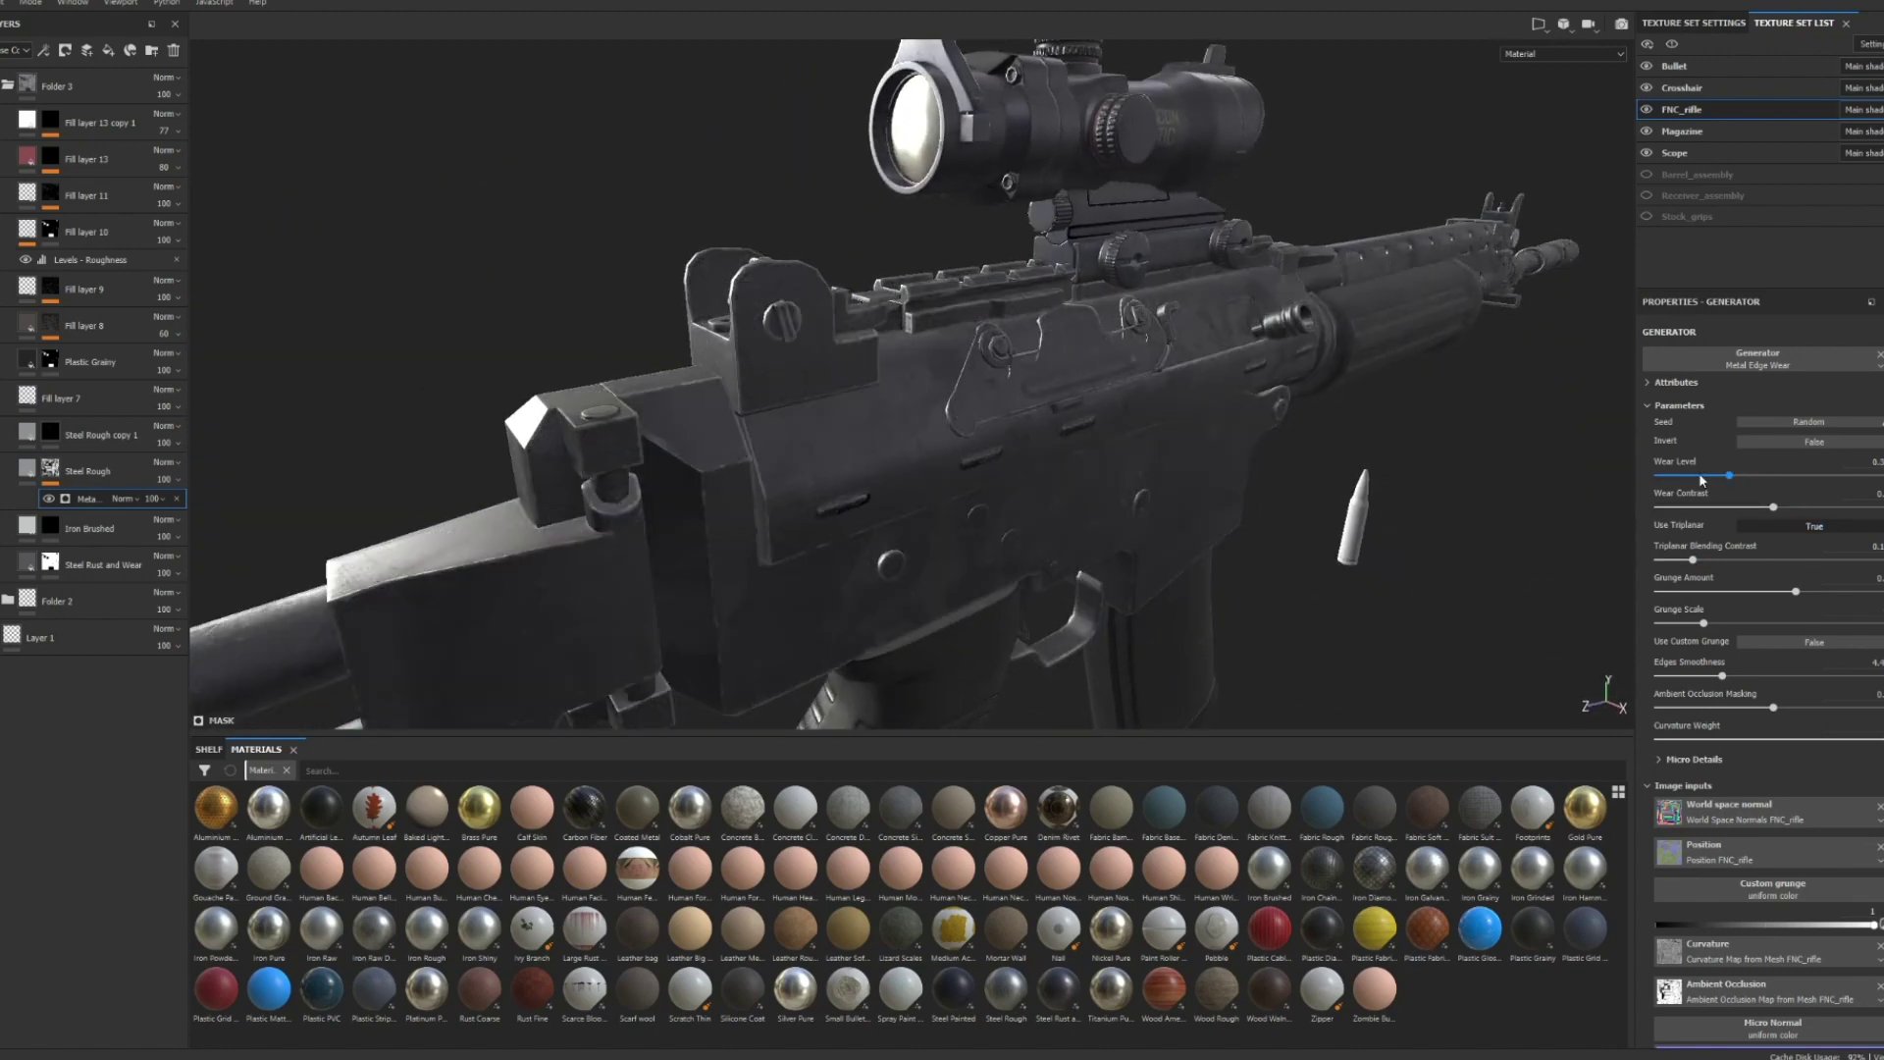
alt+drag(1127, 426, 1363, 459)
scroll(1362, 460, down, 5)
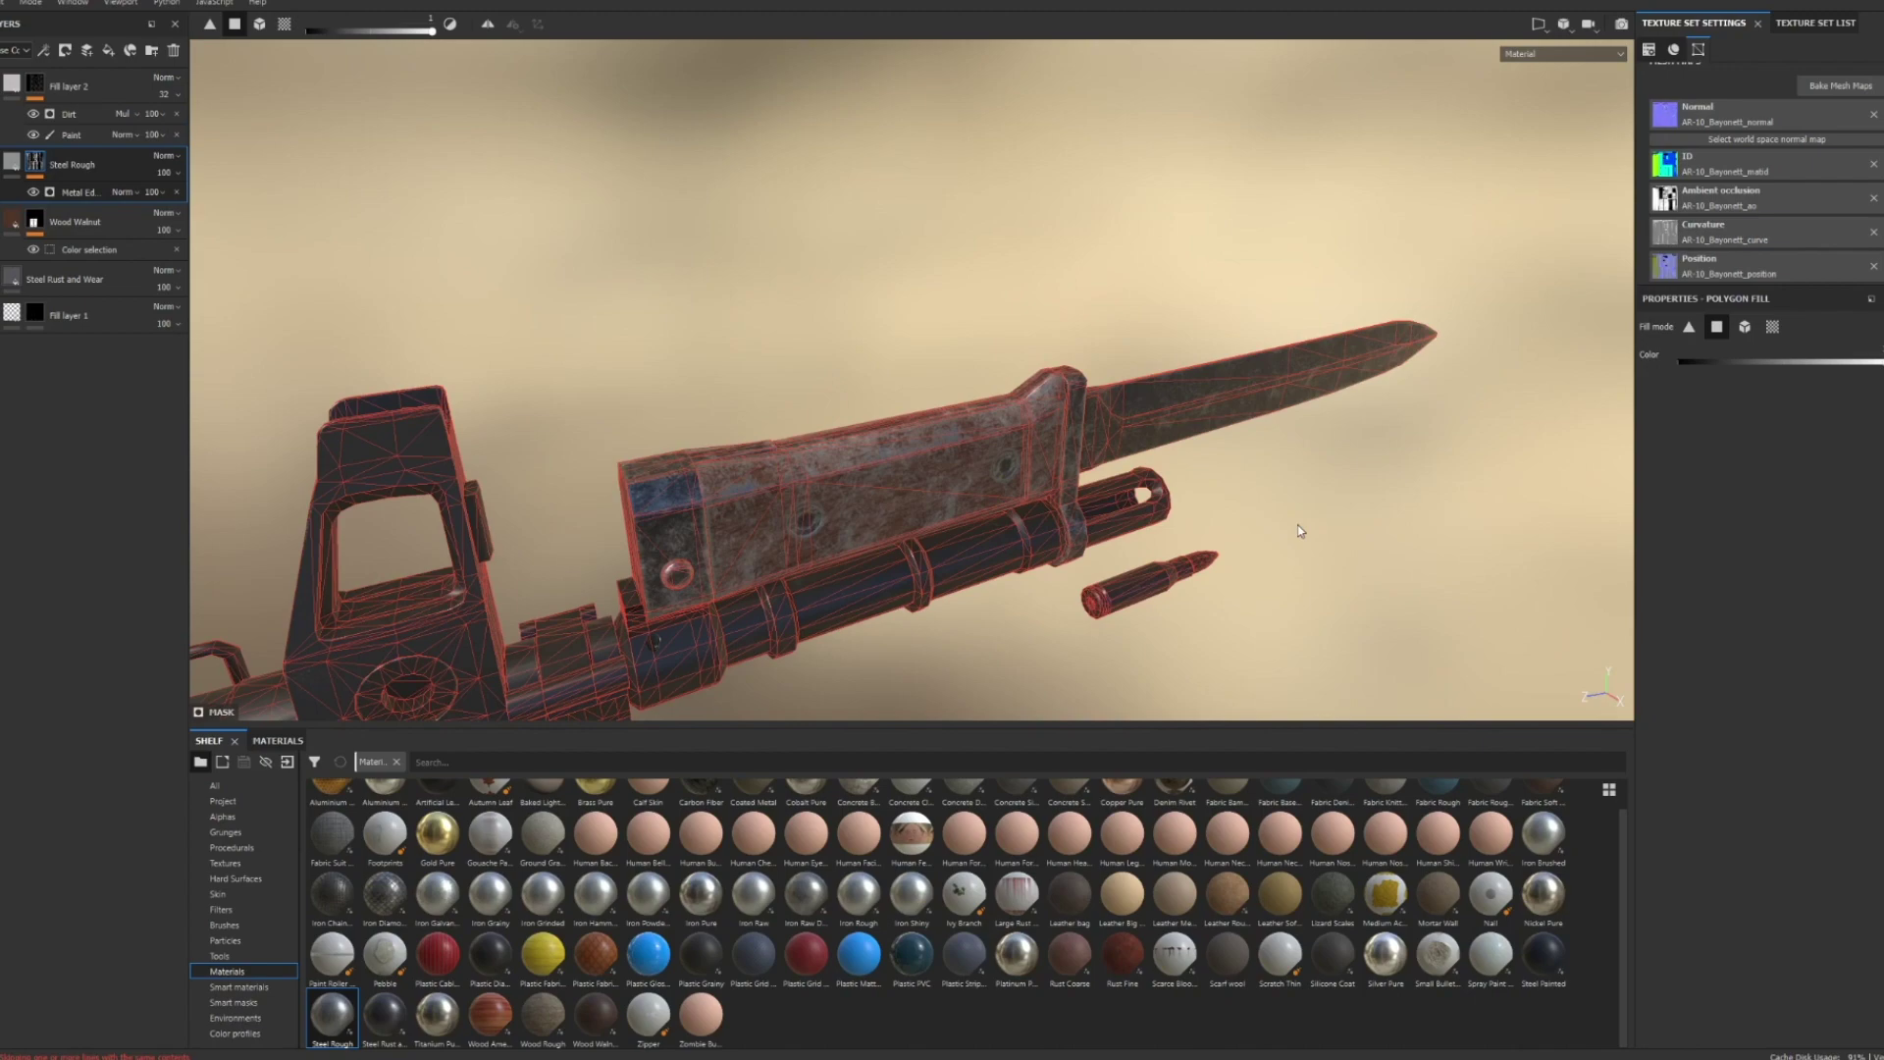
- Raise Edges Smoothness to about 11 in the Metal Edge Wear generator on the bayonet's Steel Rough layer
alt+drag(1276, 529, 888, 447)
scroll(761, 320, down, 3)
scroll(888, 447, up, 4)
scroll(1786, 684, down, 1)
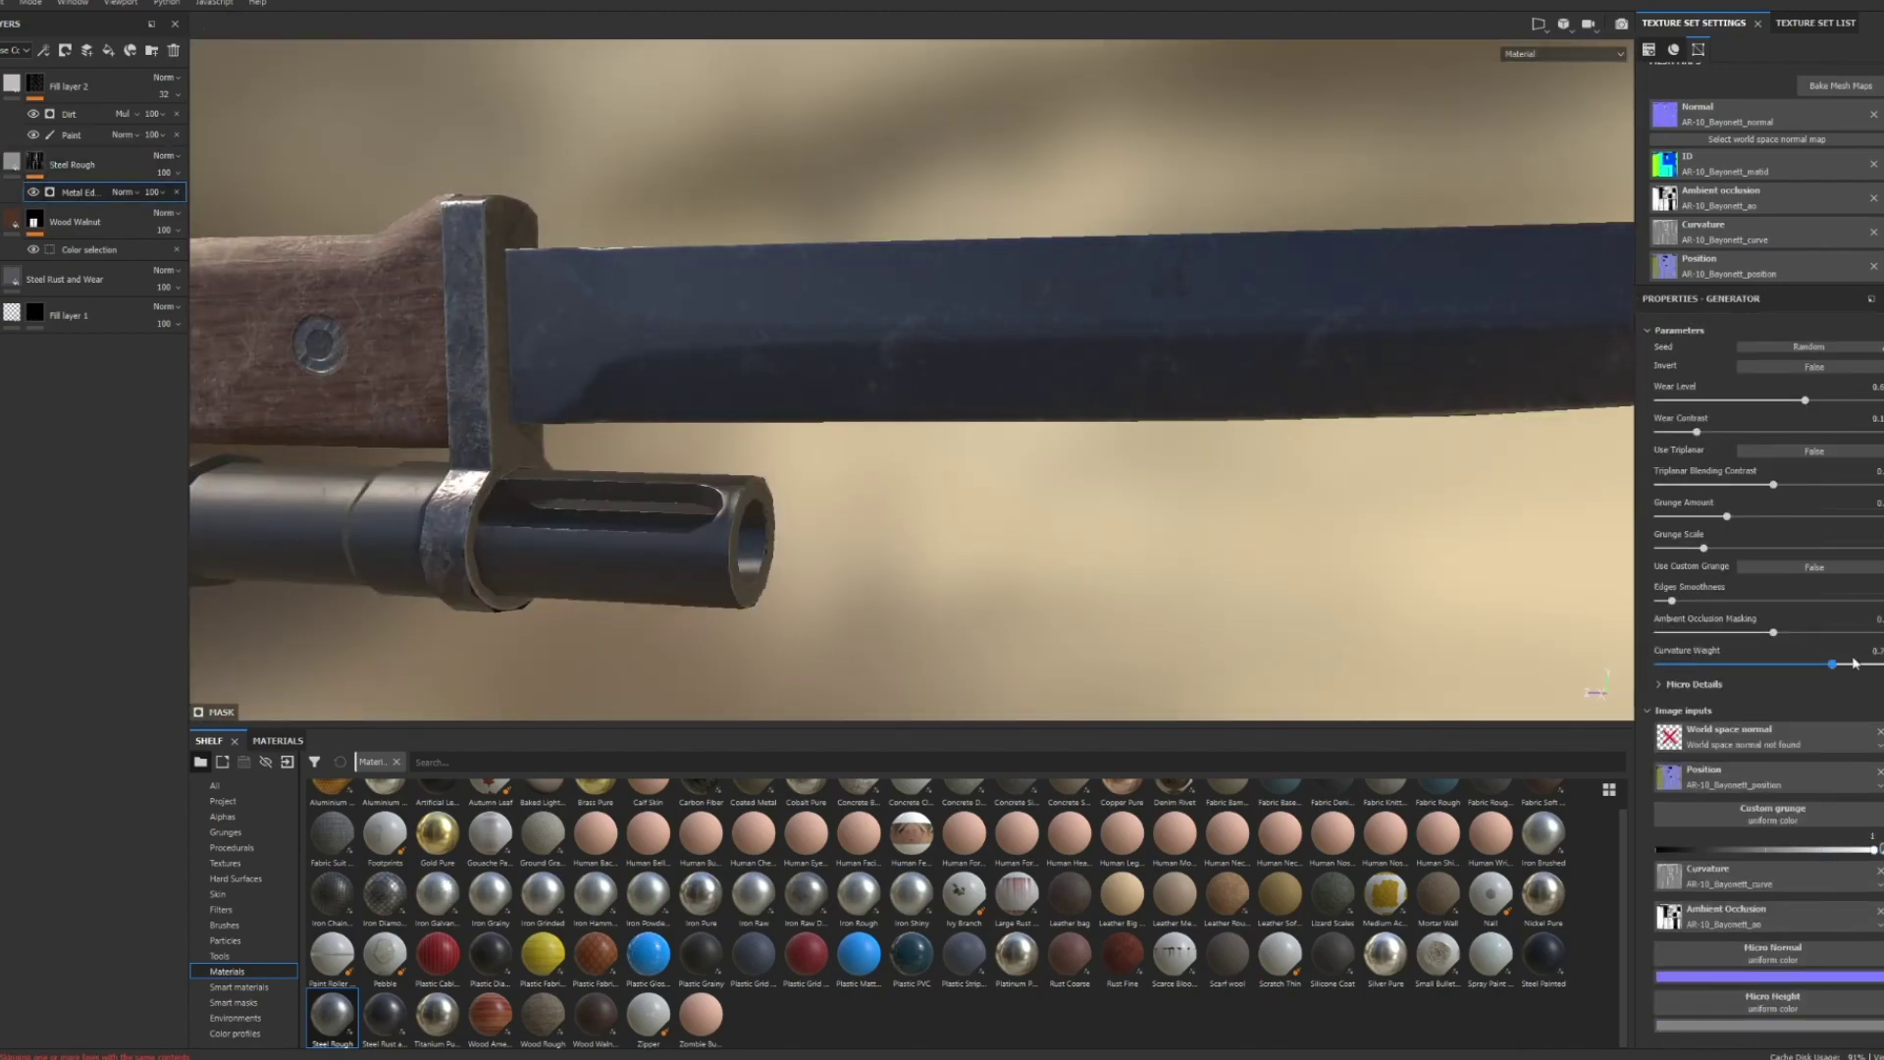
alt+middle_drag(667, 358, 735, 360)
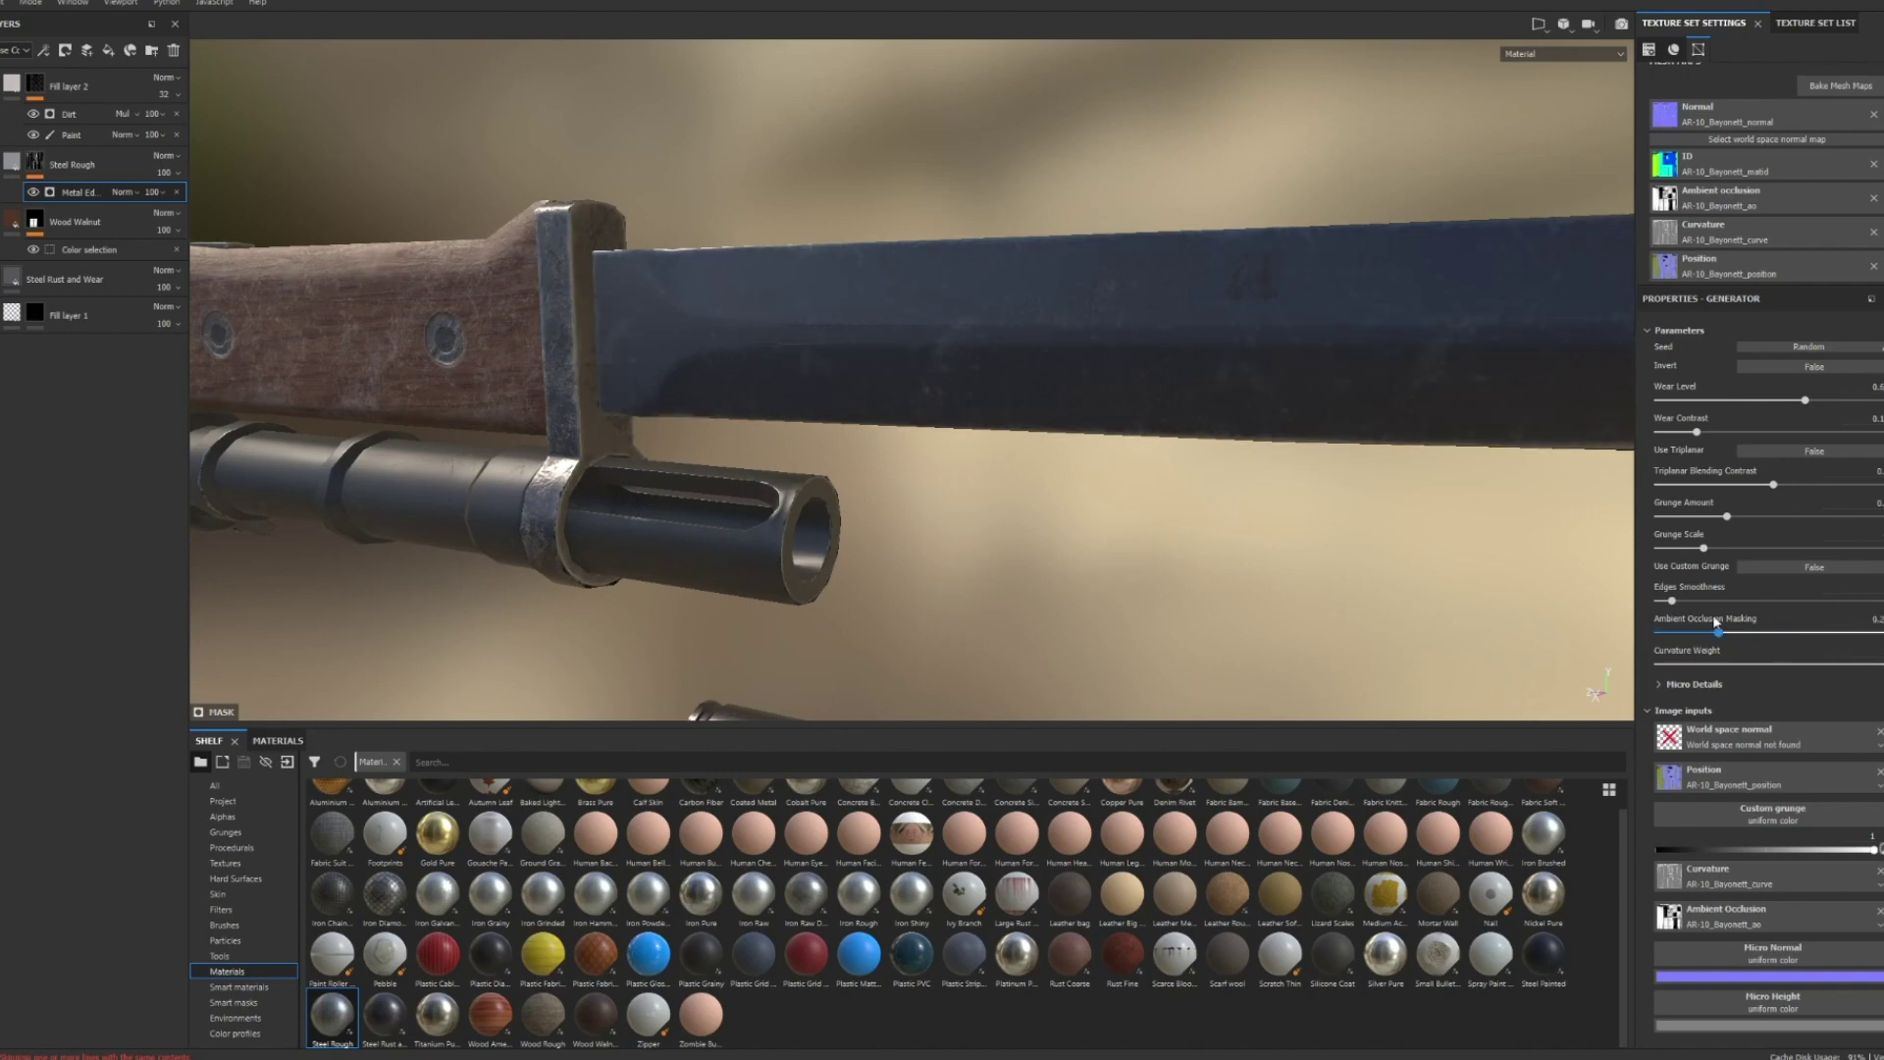
click(1830, 600)
- Increase the grunge amount and wear contrast and reduce the grunge scale of the Steel Rough layer's Metal Edge Wear generator
alt+drag(1246, 471, 926, 413)
scroll(925, 412, down, 3)
alt+middle_drag(926, 412, 913, 504)
click(1756, 516)
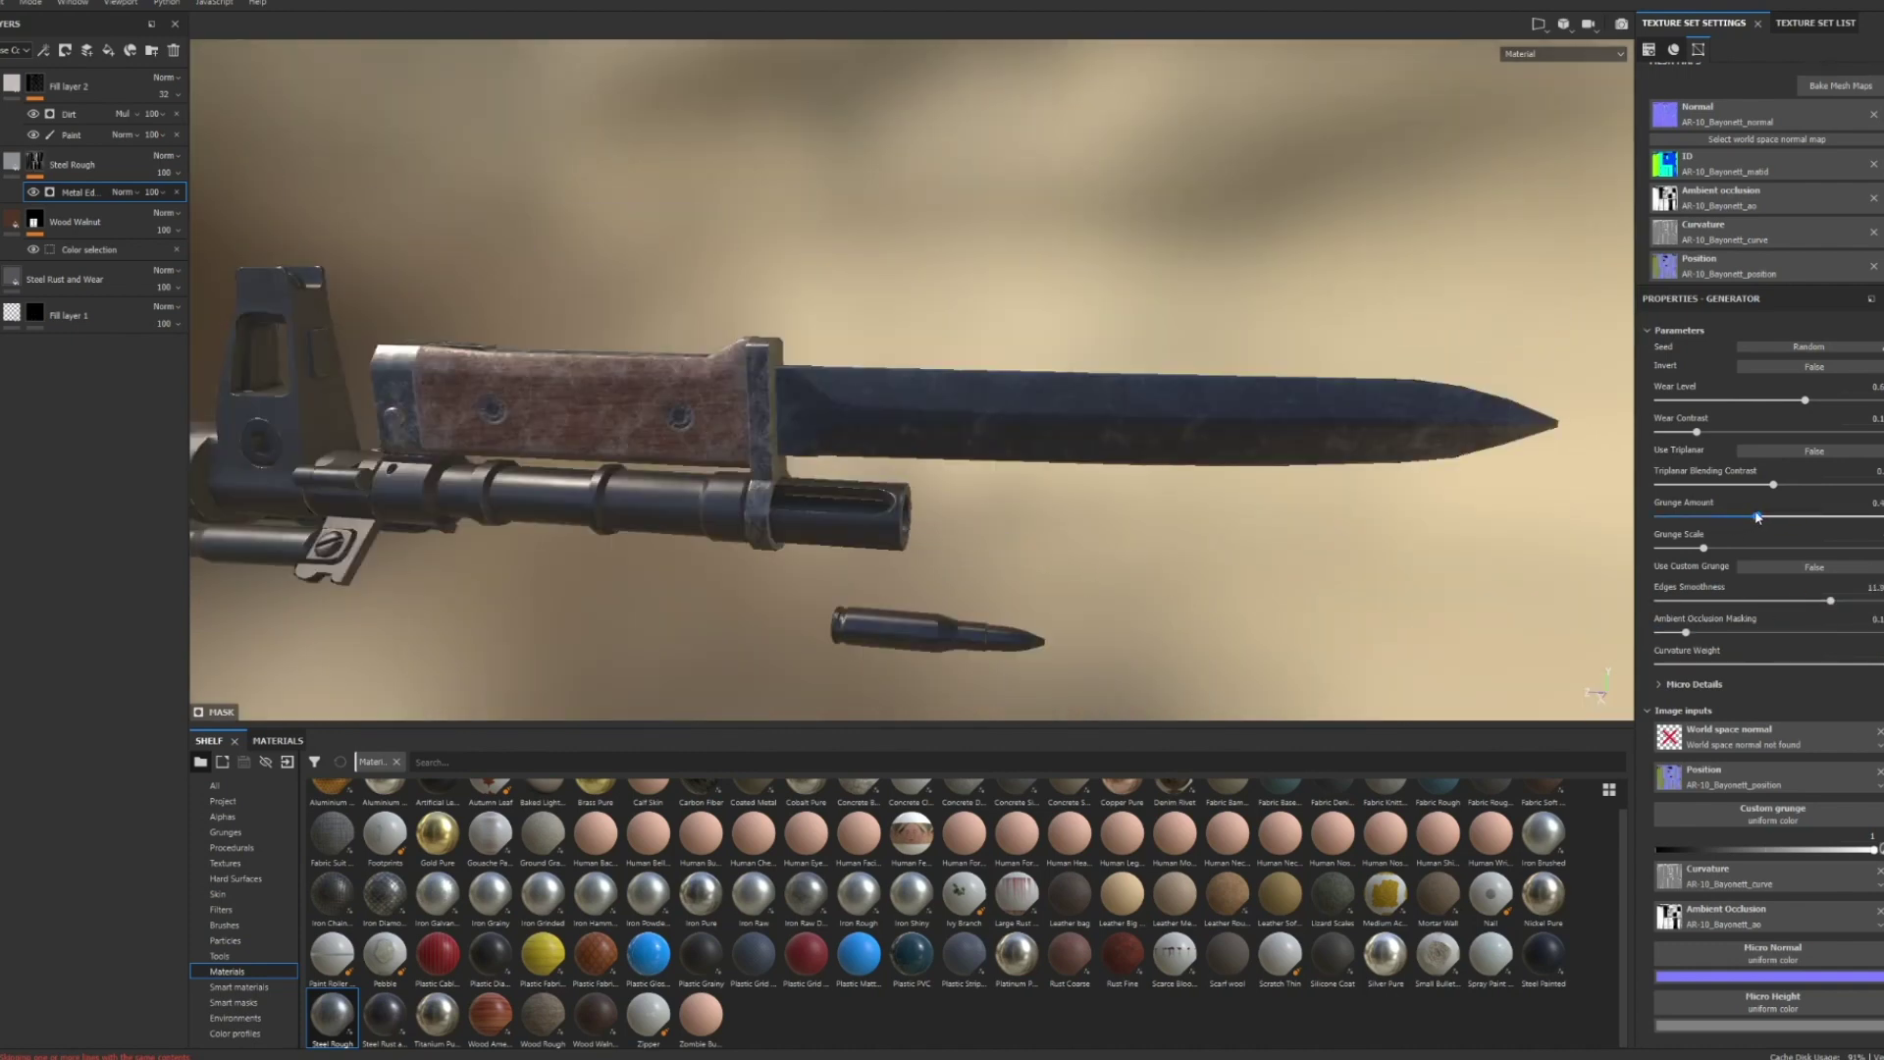
scroll(962, 491, up, 4)
alt+drag(962, 491, 1040, 431)
drag(1697, 432, 1753, 431)
alt+drag(981, 471, 1099, 451)
drag(1704, 548, 1673, 547)
- Add a Paint effect above the Metal Edge Wear generator in the Steel Rough layer's mask and browse the brushes
alt+drag(1158, 452, 1043, 462)
scroll(883, 441, down, 3)
alt+middle_drag(491, 432, 847, 428)
alt+drag(847, 429, 628, 397)
scroll(628, 398, down, 3)
click(43, 51)
click(77, 91)
click(2, 111)
click(231, 927)
mouse_move(982, 855)
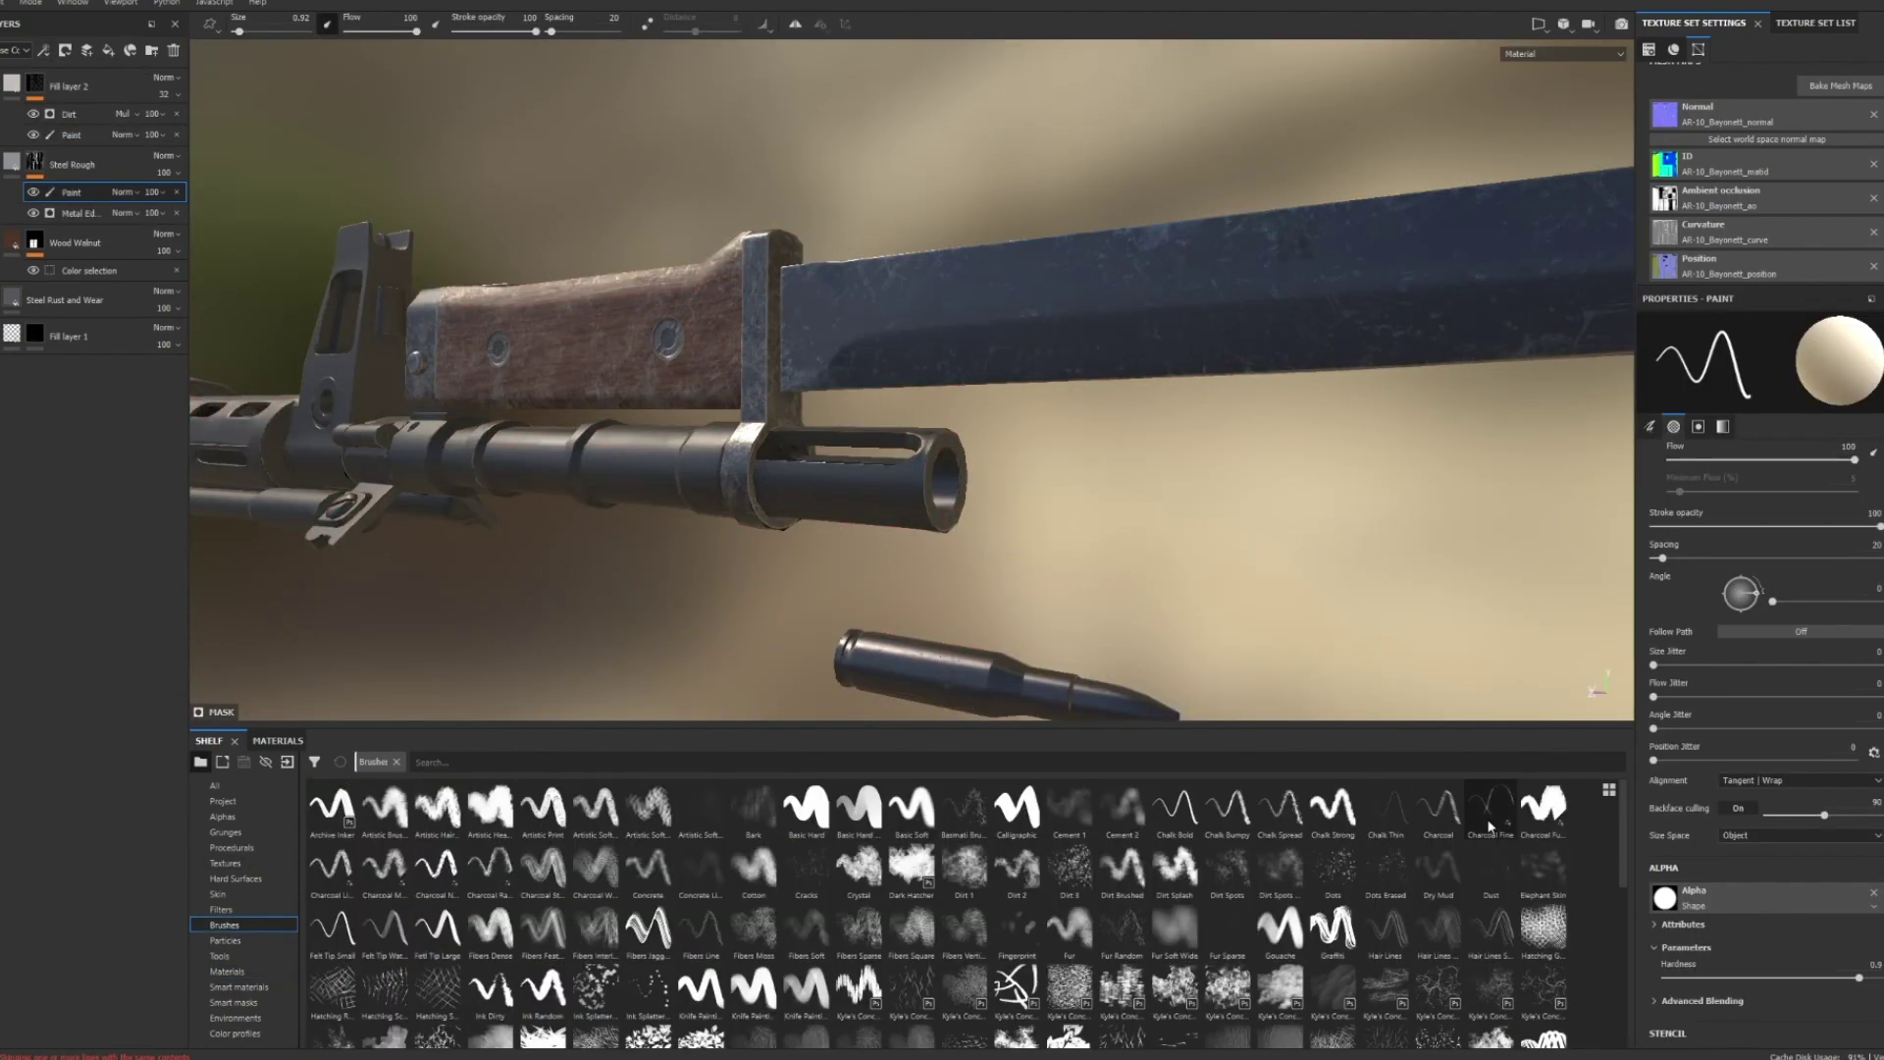
- Try to edit the bayonet's Steel Rough mask with Polygon Fill in mesh fill mode
scroll(751, 376, down, 3)
key(4)
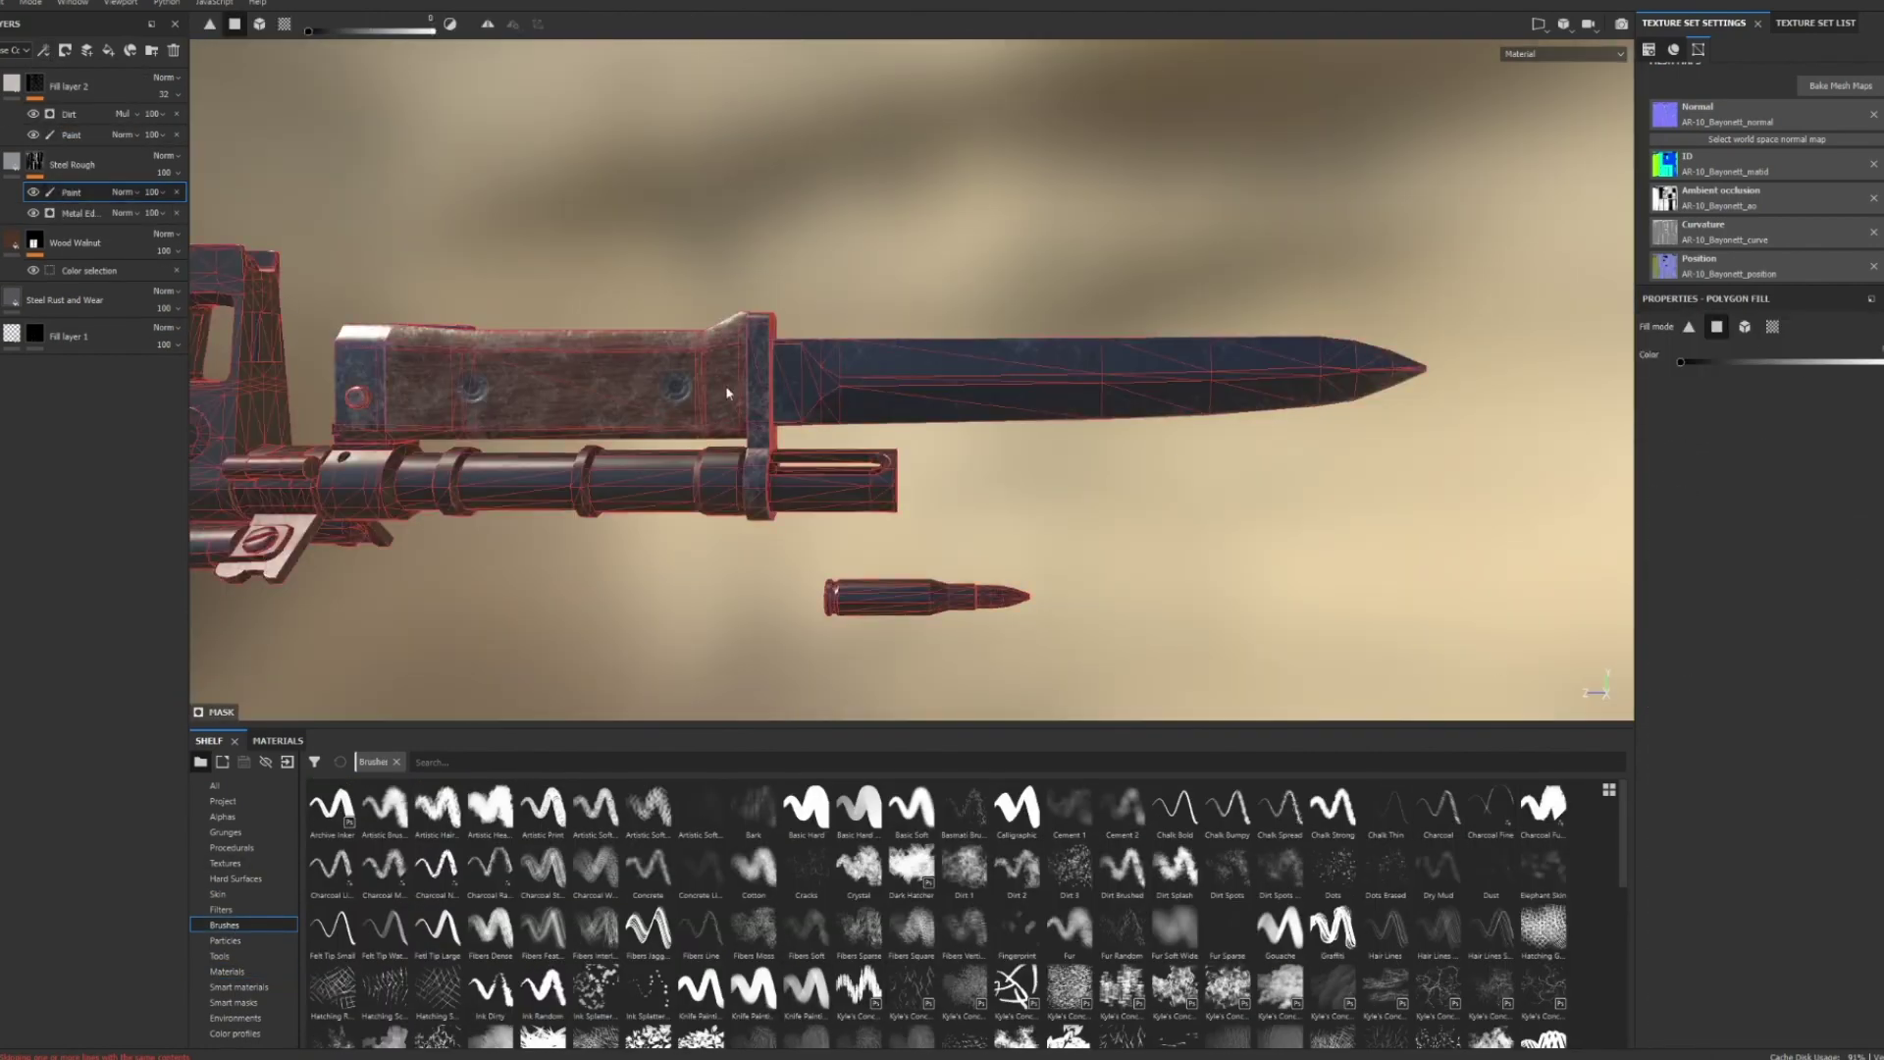
scroll(766, 420, up, 5)
scroll(767, 420, down, 3)
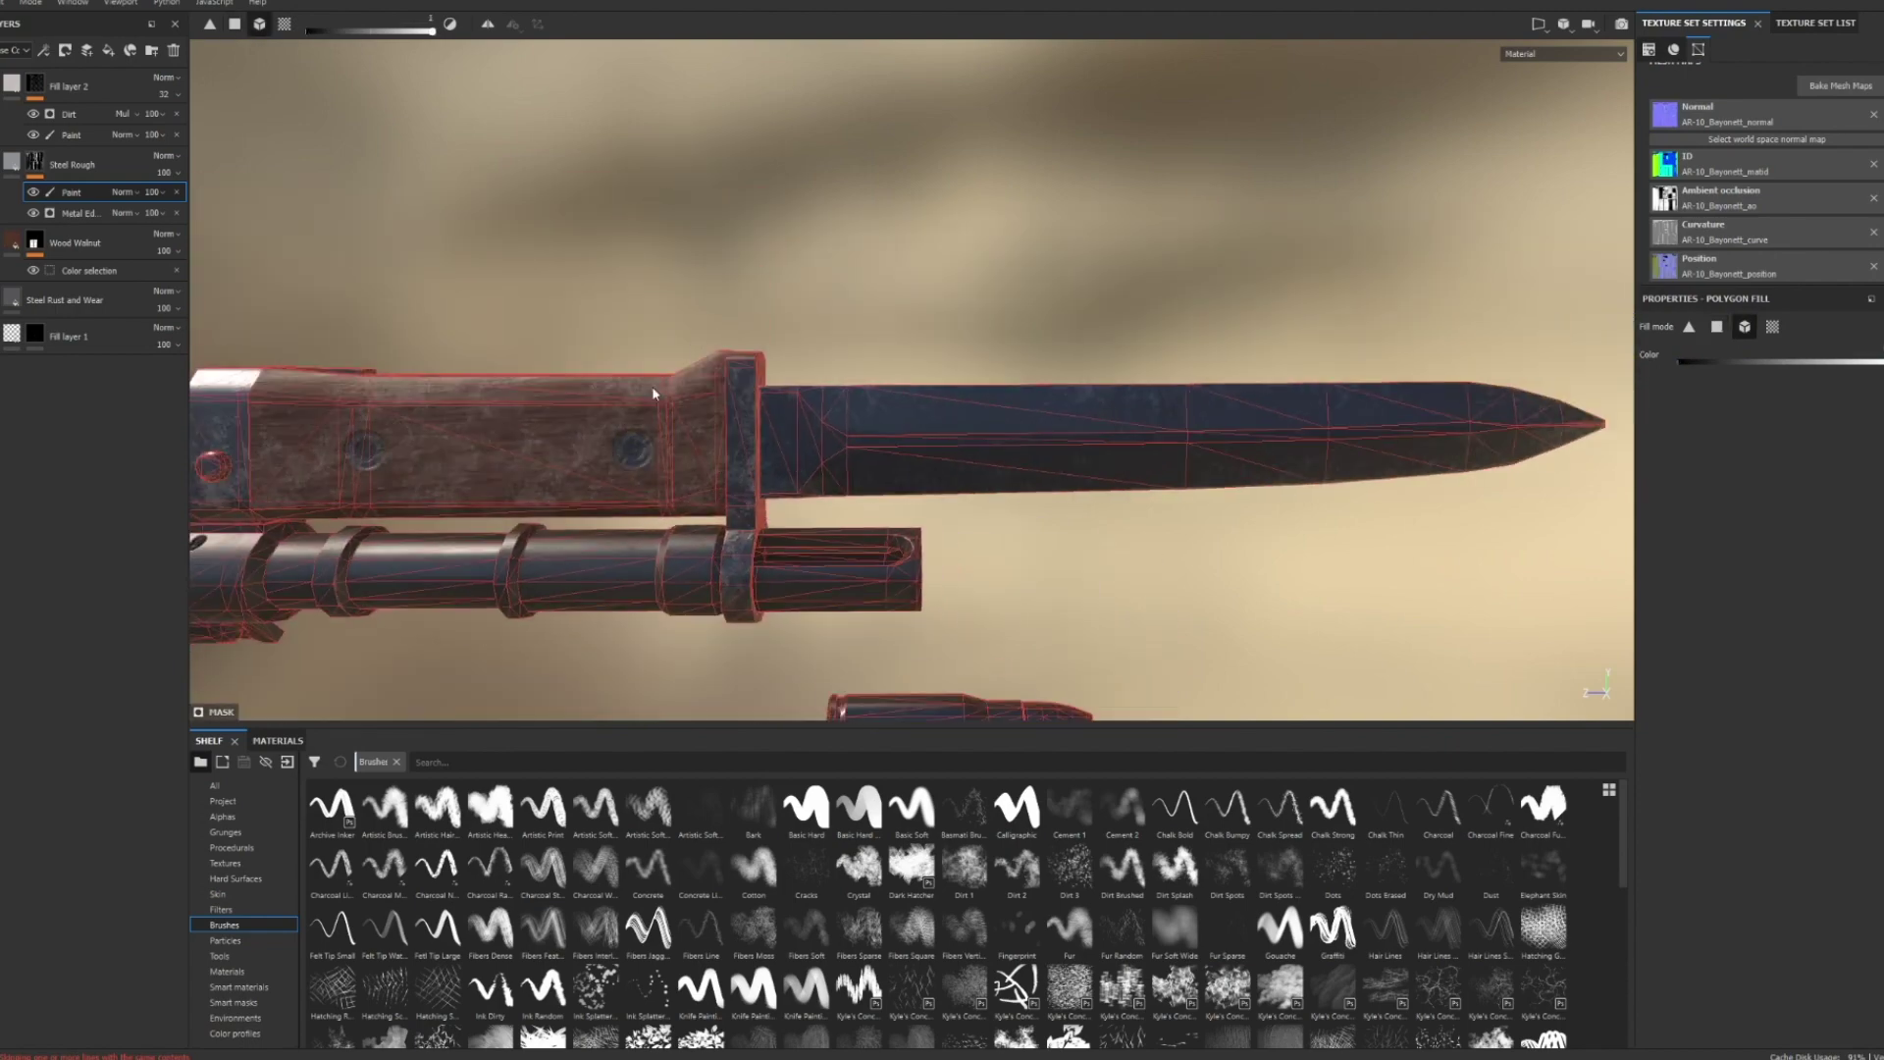
mouse_move(398, 303)
alt+mouse_down()
mouse_move(812, 286)
mouse_move(946, 391)
alt+mouse_up()
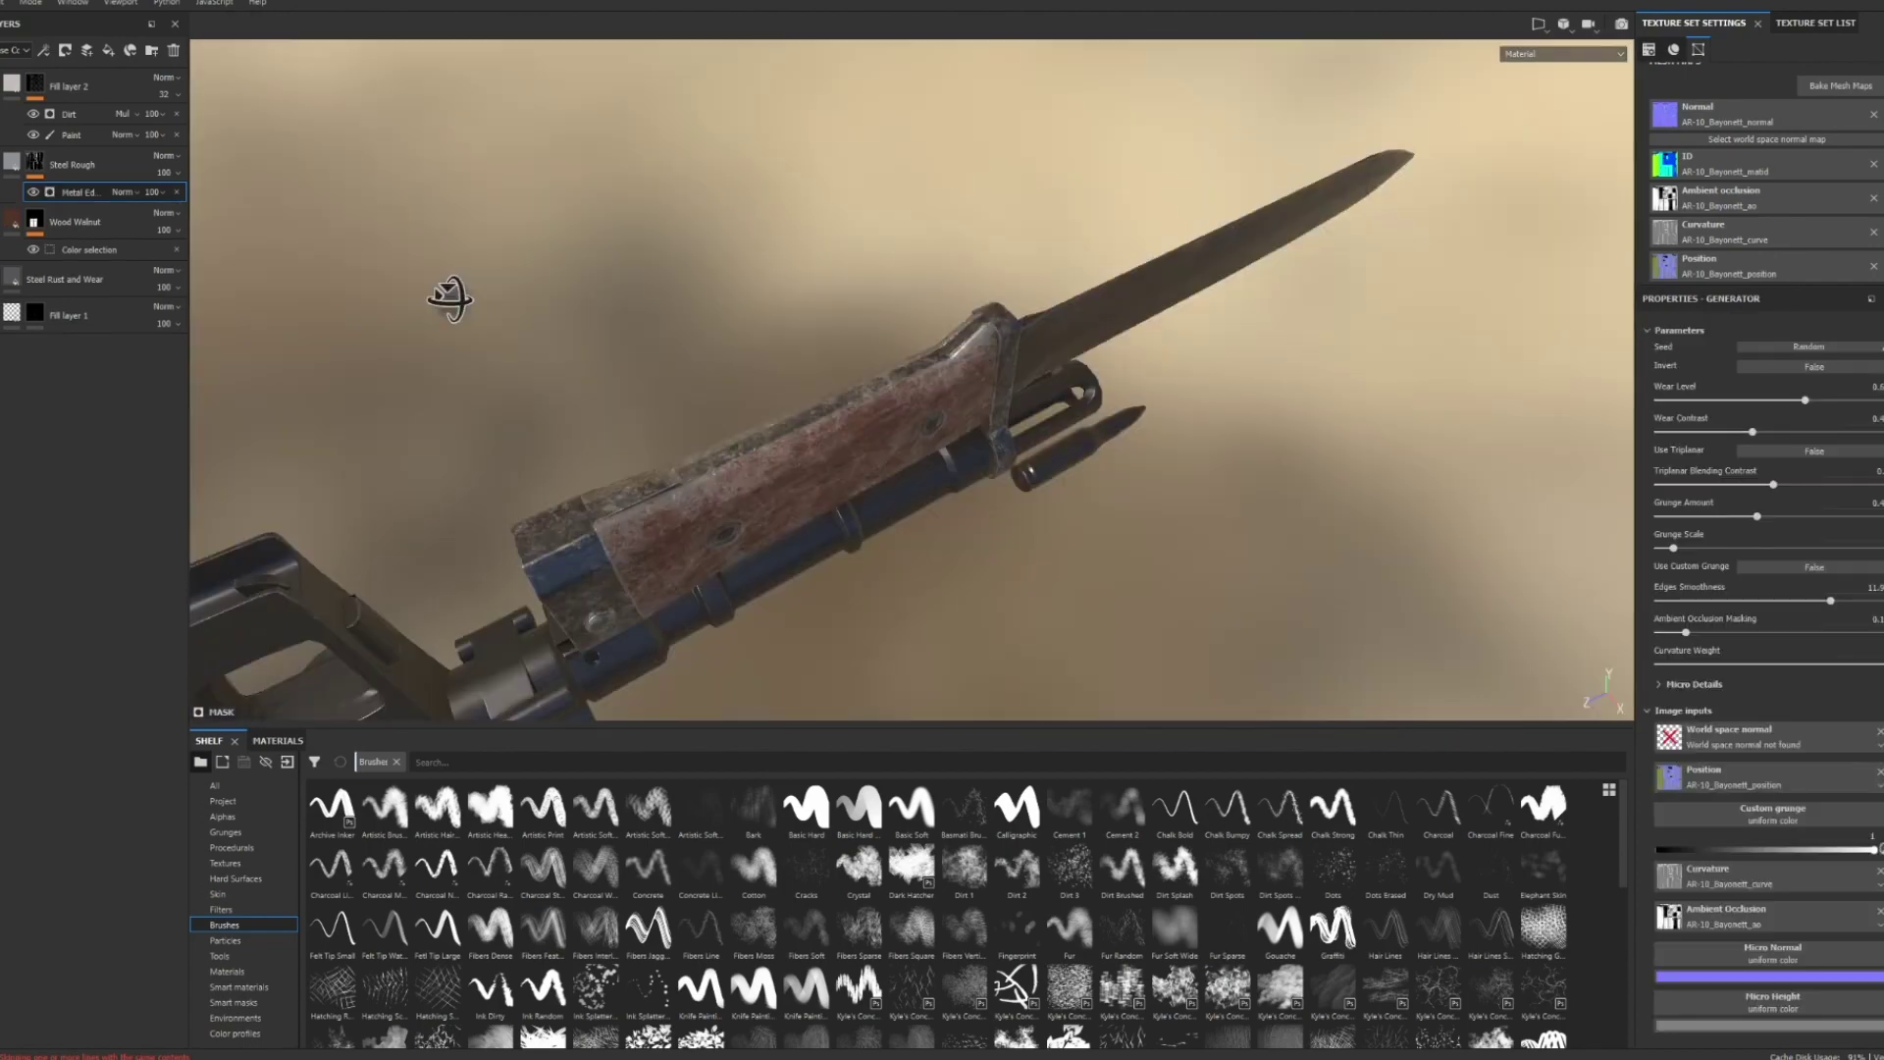
- Add a Paint effect to the bayonet's Steel Rough mask and start filling it with black using Polygon Fill by quads
click(43, 51)
click(77, 92)
key(4)
click(1717, 327)
scroll(945, 392, up, 2)
click(946, 387)
- Fill the wooden grip's polygons with black in the Steel Rough paint mask to remove the steel wear there
alt+drag(604, 447, 511, 393)
click(78, 213)
alt+drag(883, 441, 687, 323)
click(74, 193)
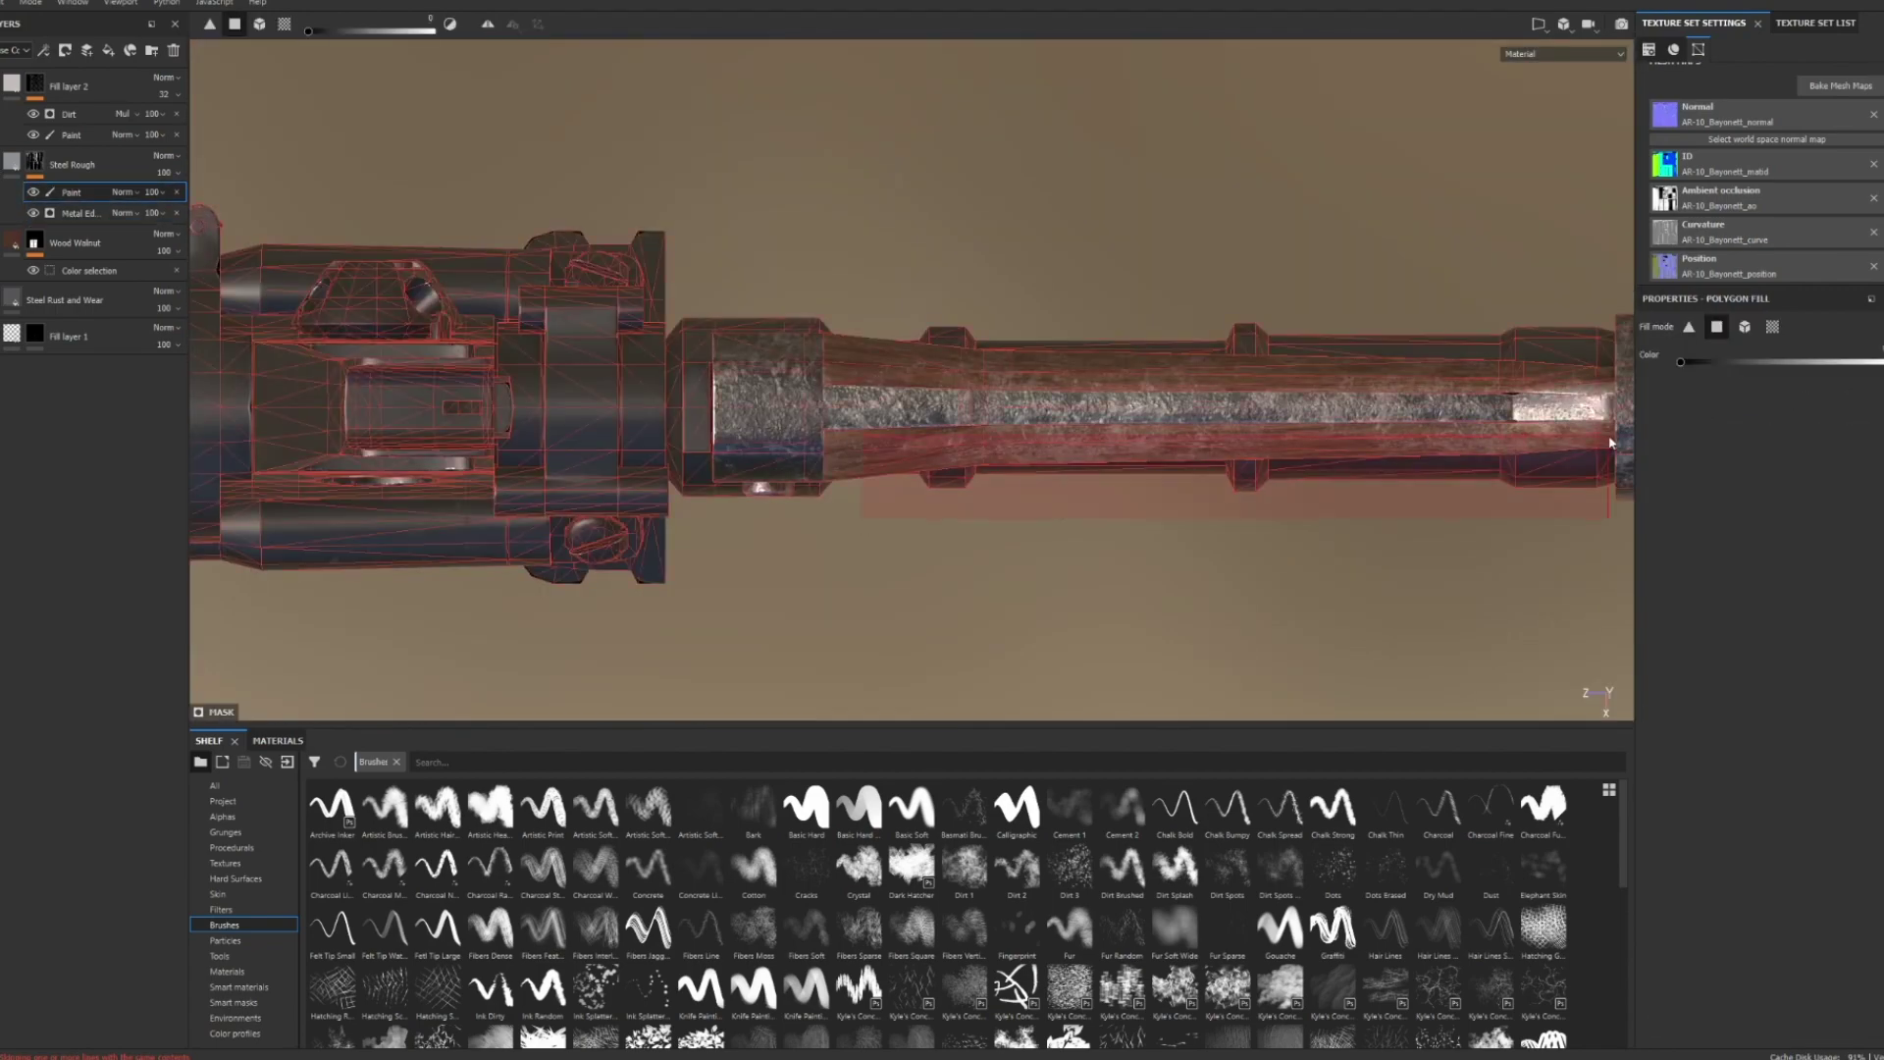
mouse_move(961, 608)
alt+mouse_down()
mouse_move(1001, 453)
mouse_move(1035, 432)
alt+mouse_up()
click(1744, 327)
mouse_move(775, 500)
alt+mouse_down()
mouse_move(913, 448)
mouse_move(1333, 572)
mouse_move(1157, 451)
alt+mouse_up()
scroll(912, 448, down, 3)
alt+middle_drag(1158, 452, 1335, 479)
- Switch from Polygon Fill to the Paint tool with the Fibers Soft brush for the blade's wear
click(805, 928)
mouse_move(1031, 663)
alt+middle_down()
mouse_move(903, 689)
mouse_move(918, 691)
alt+middle_up()
key(1)
scroll(890, 229, up, 5)
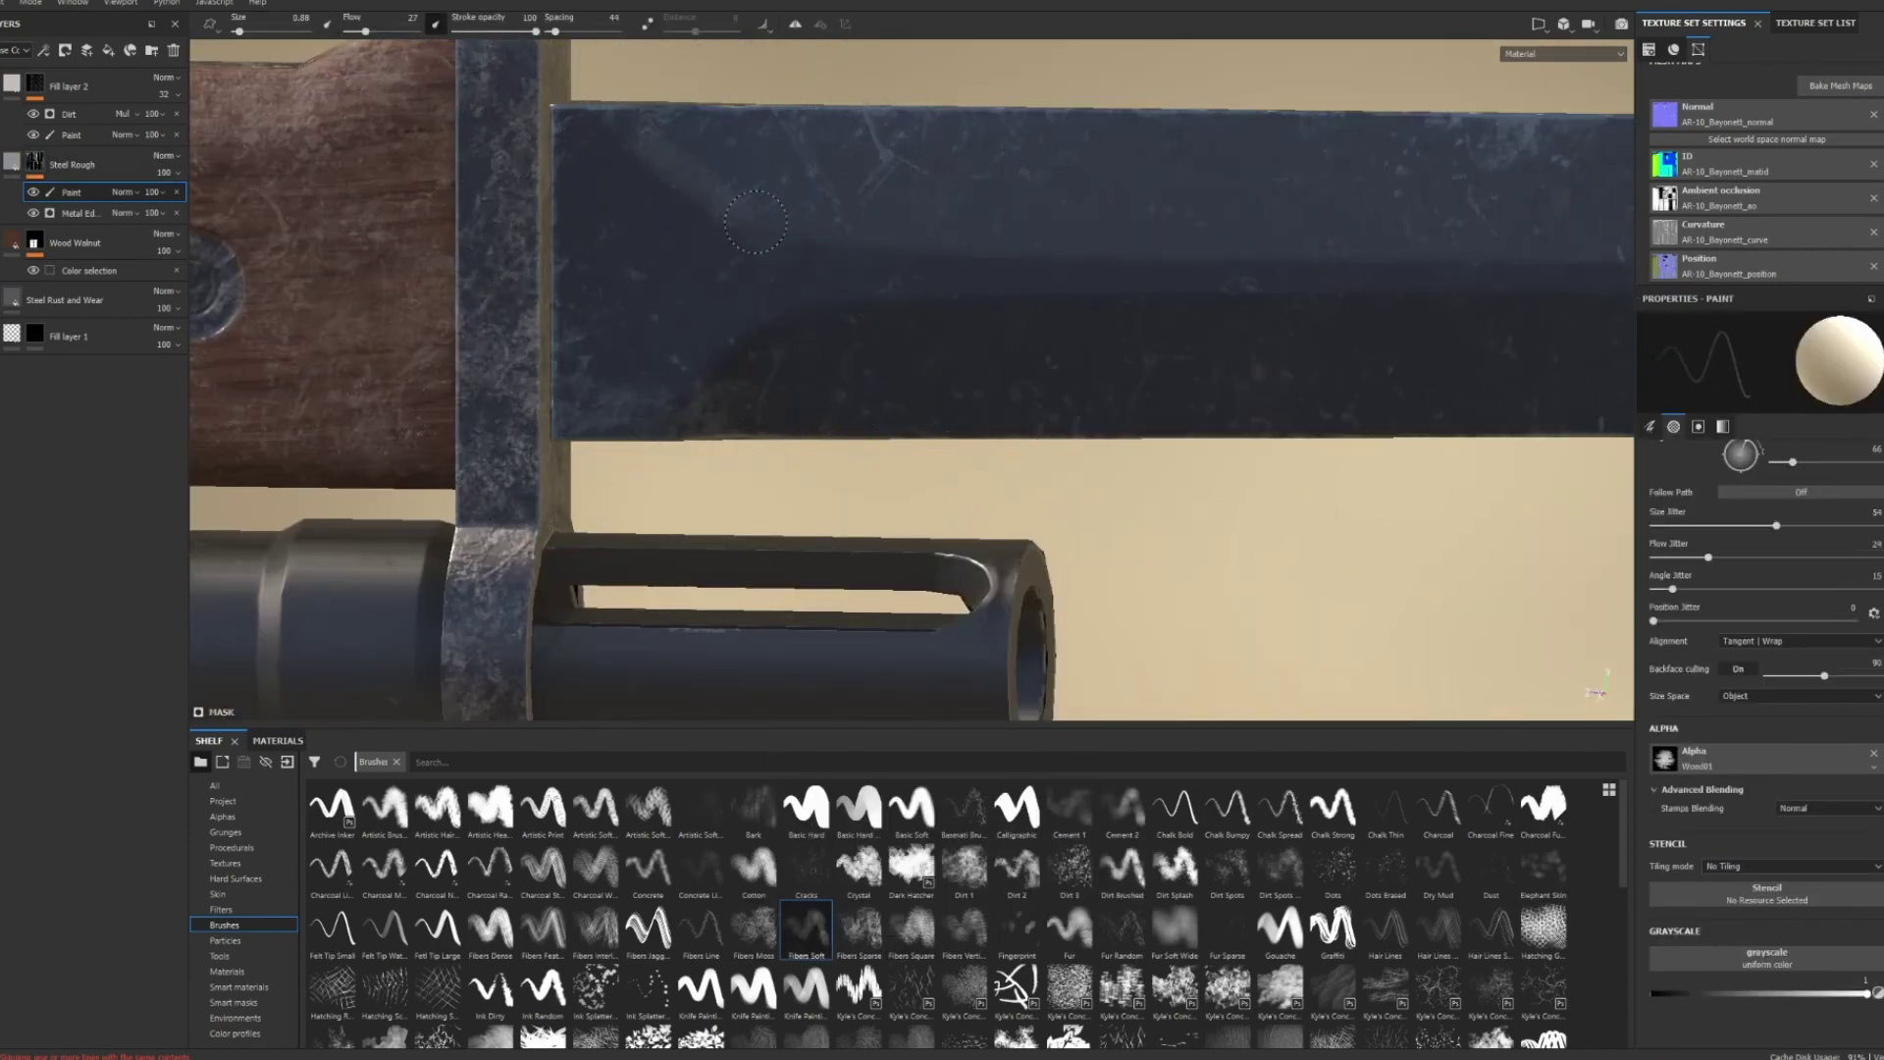
scroll(884, 913, down, 2)
- Browse the brush library in an enlarged shelf and choose the Watercolor brush that uses the Watercolor 01 alpha
click(220, 956)
drag(637, 727, 637, 583)
click(224, 779)
click(225, 794)
click(224, 779)
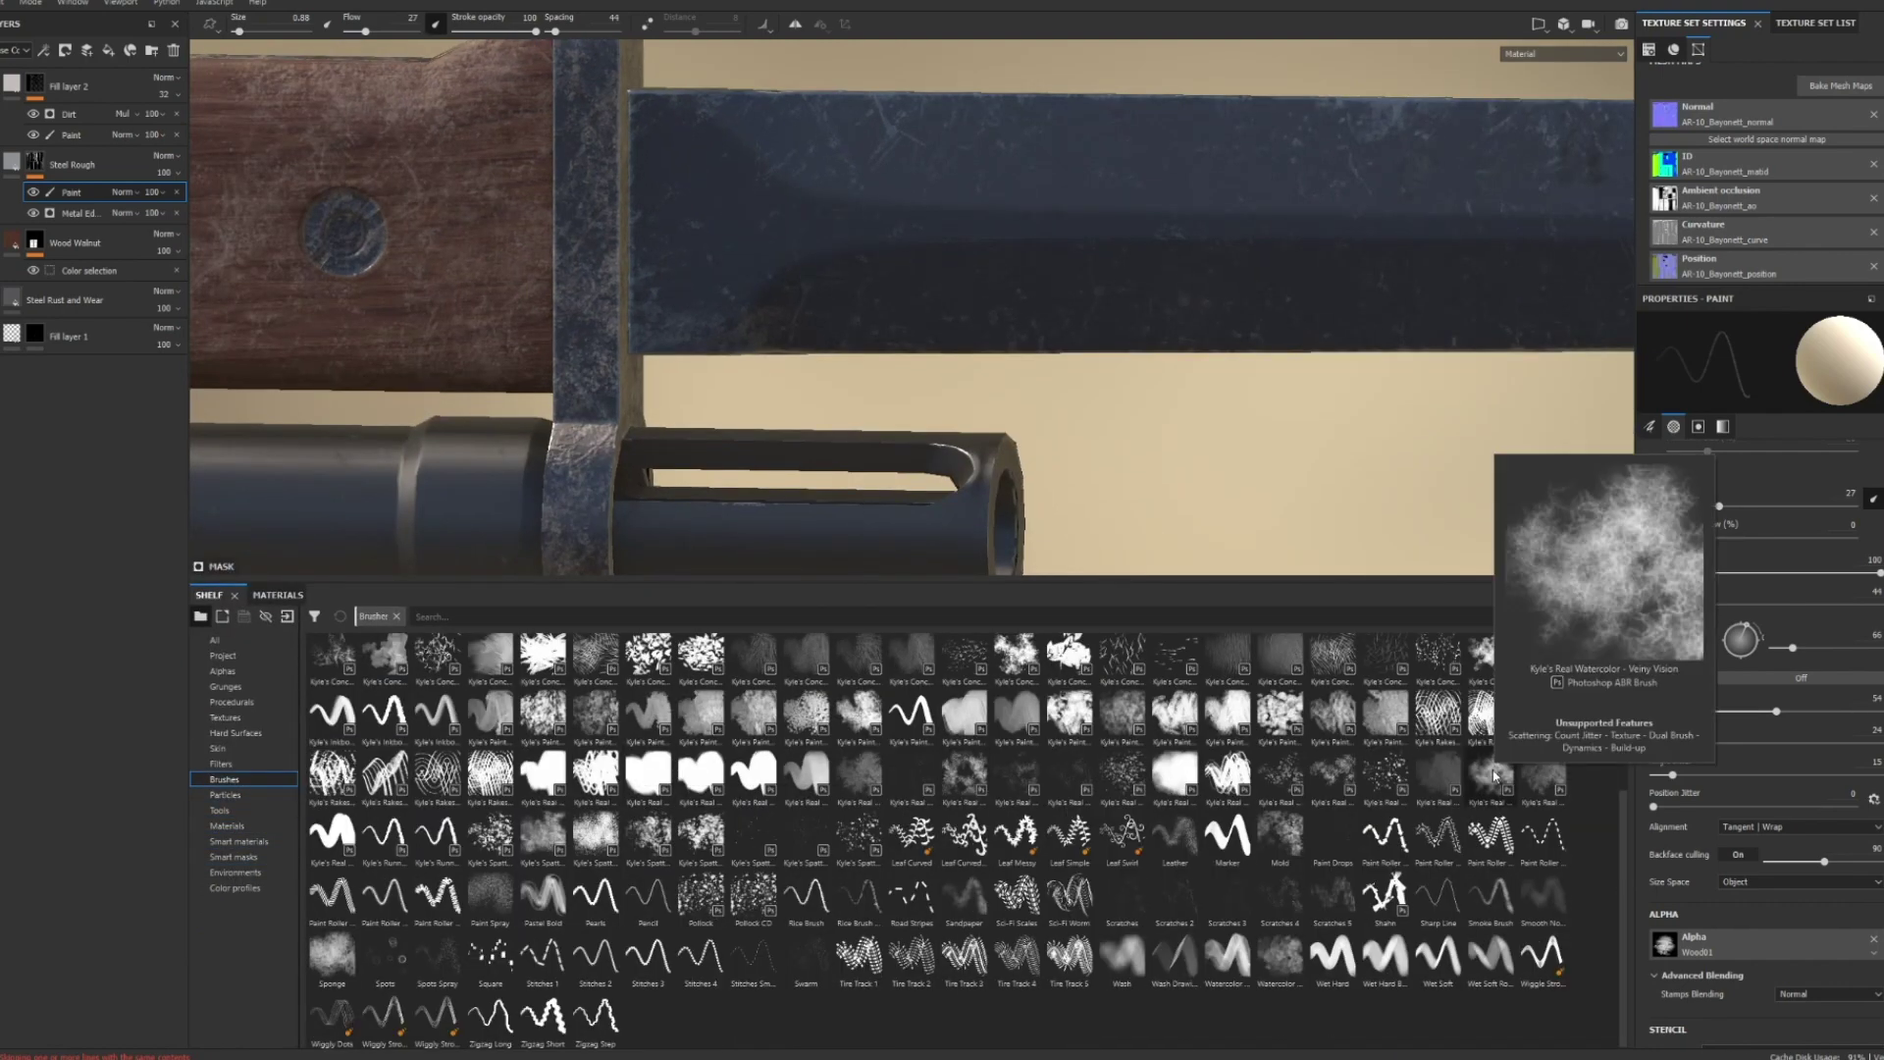
scroll(1472, 785, up, 4)
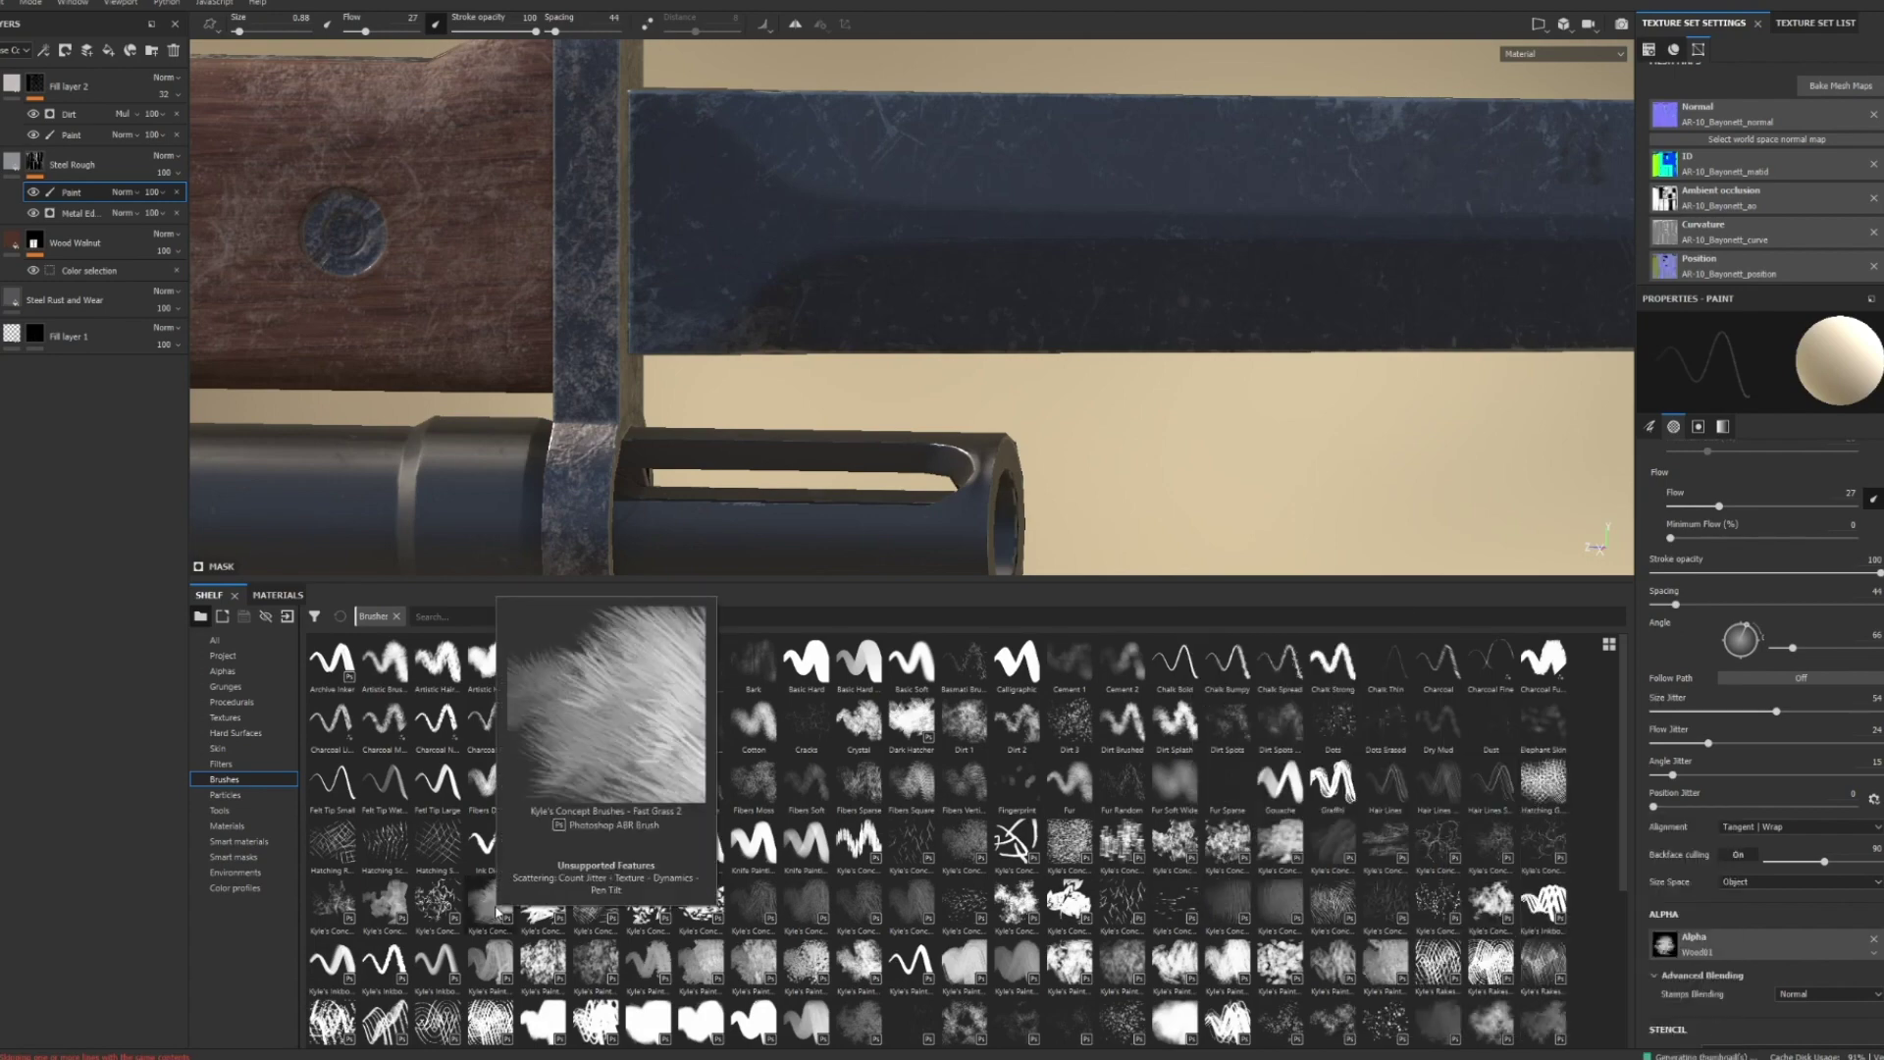
scroll(498, 906, down, 4)
click(1280, 954)
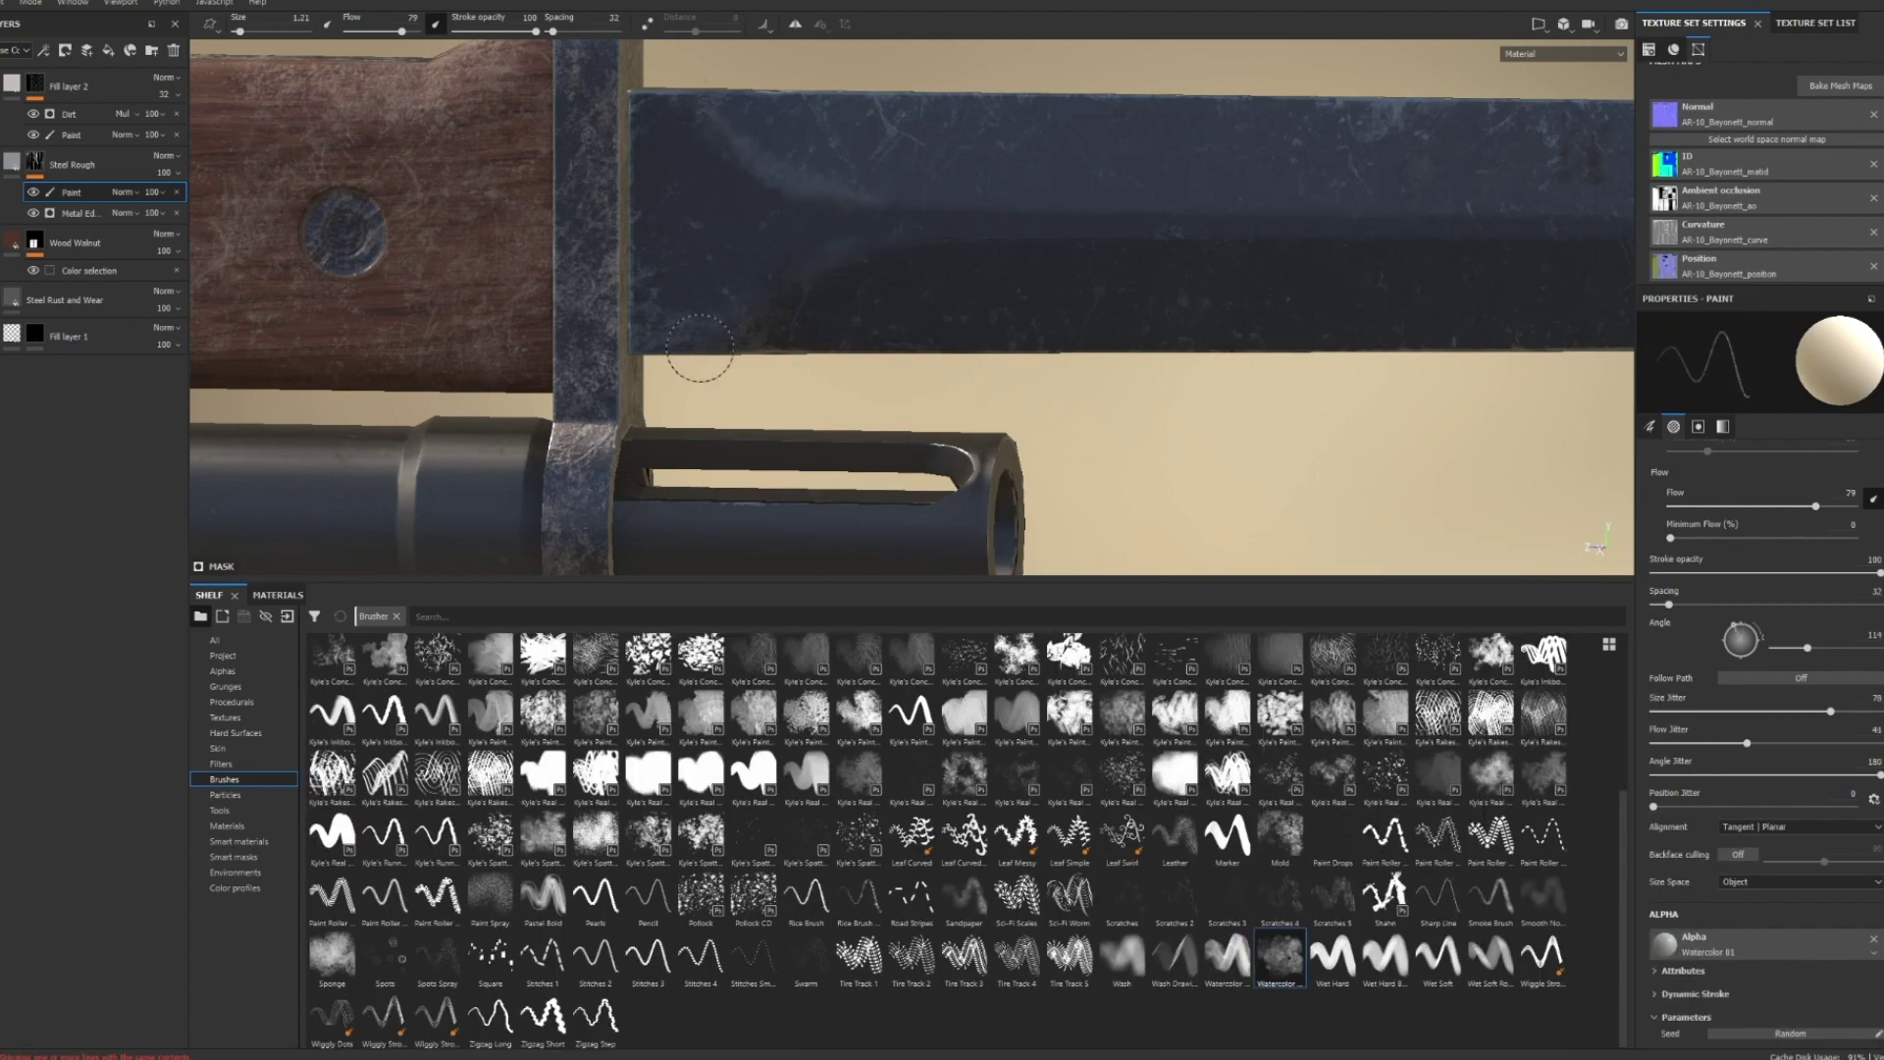
- Paint steel wear in straight strokes along the blade's ridge lines with symmetry enabled and a brush size of 0.27
alt+shift+drag(843, 301, 1136, 408)
alt+right_drag(1135, 408, 297, 465)
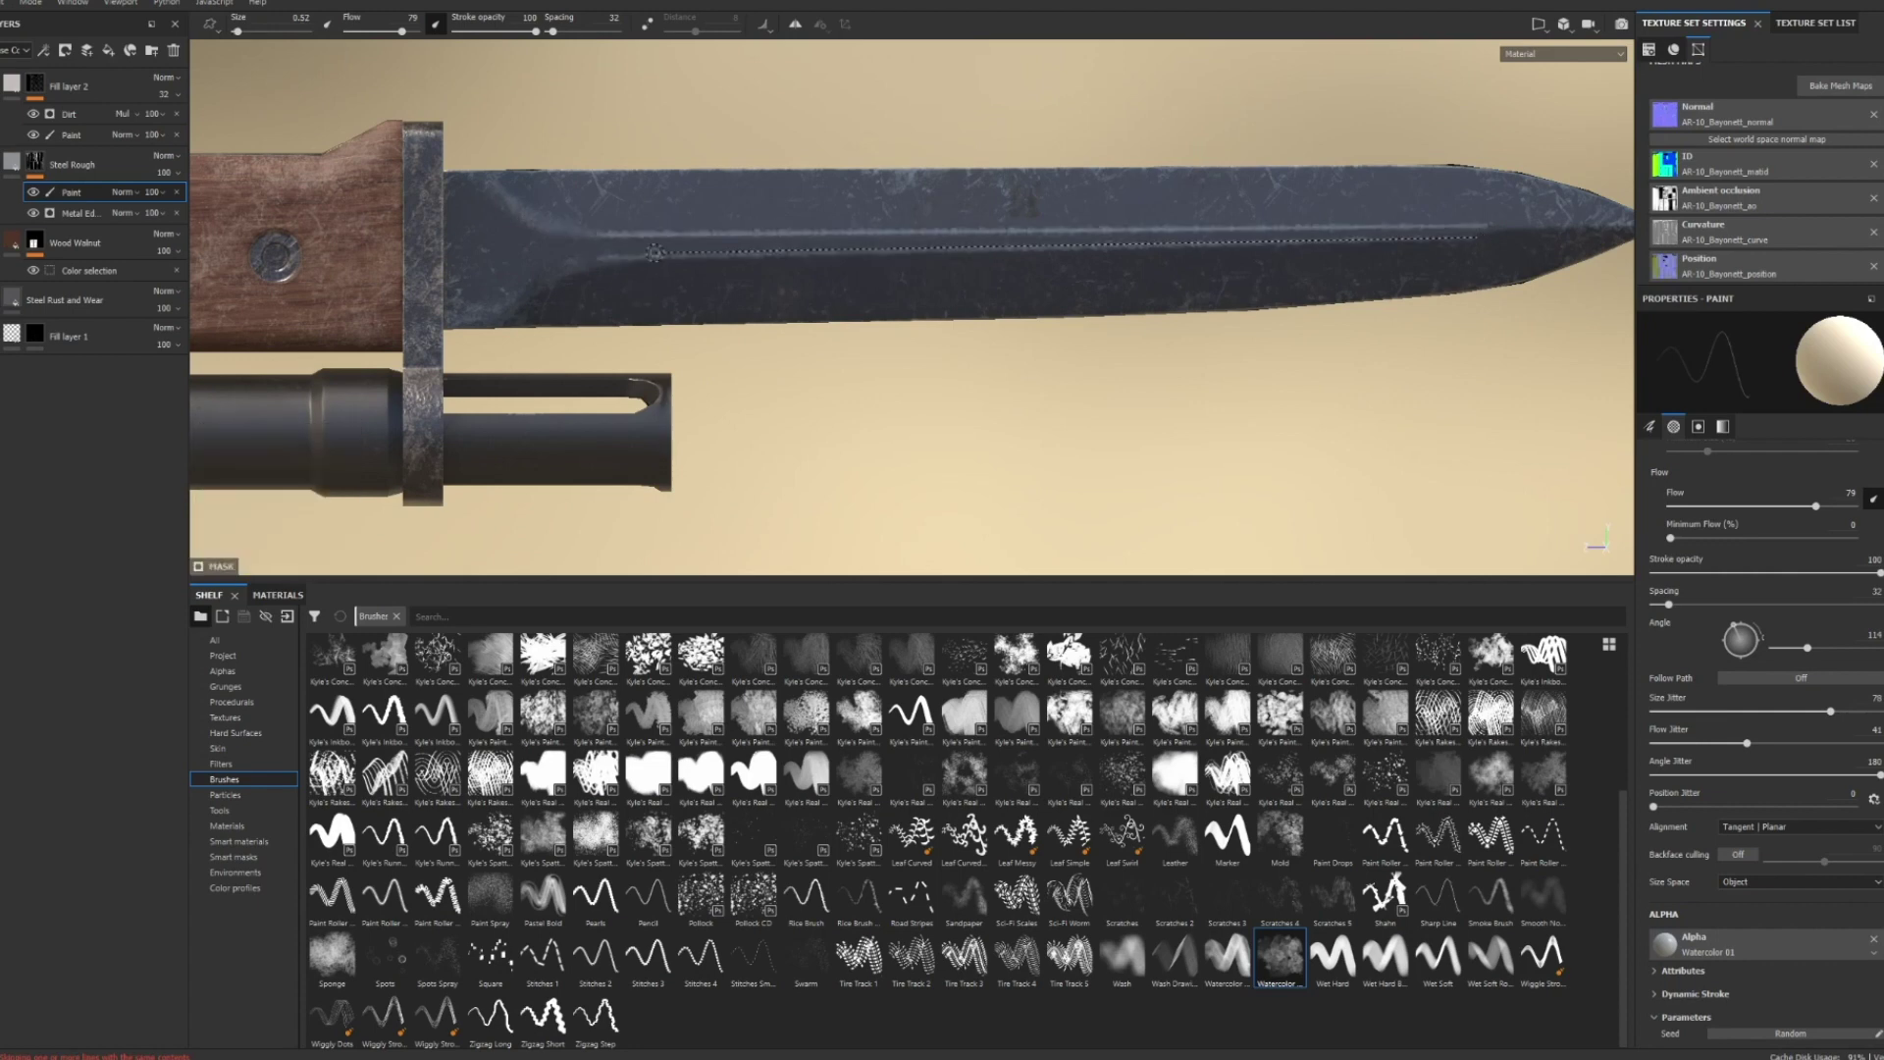
key(ctrl)
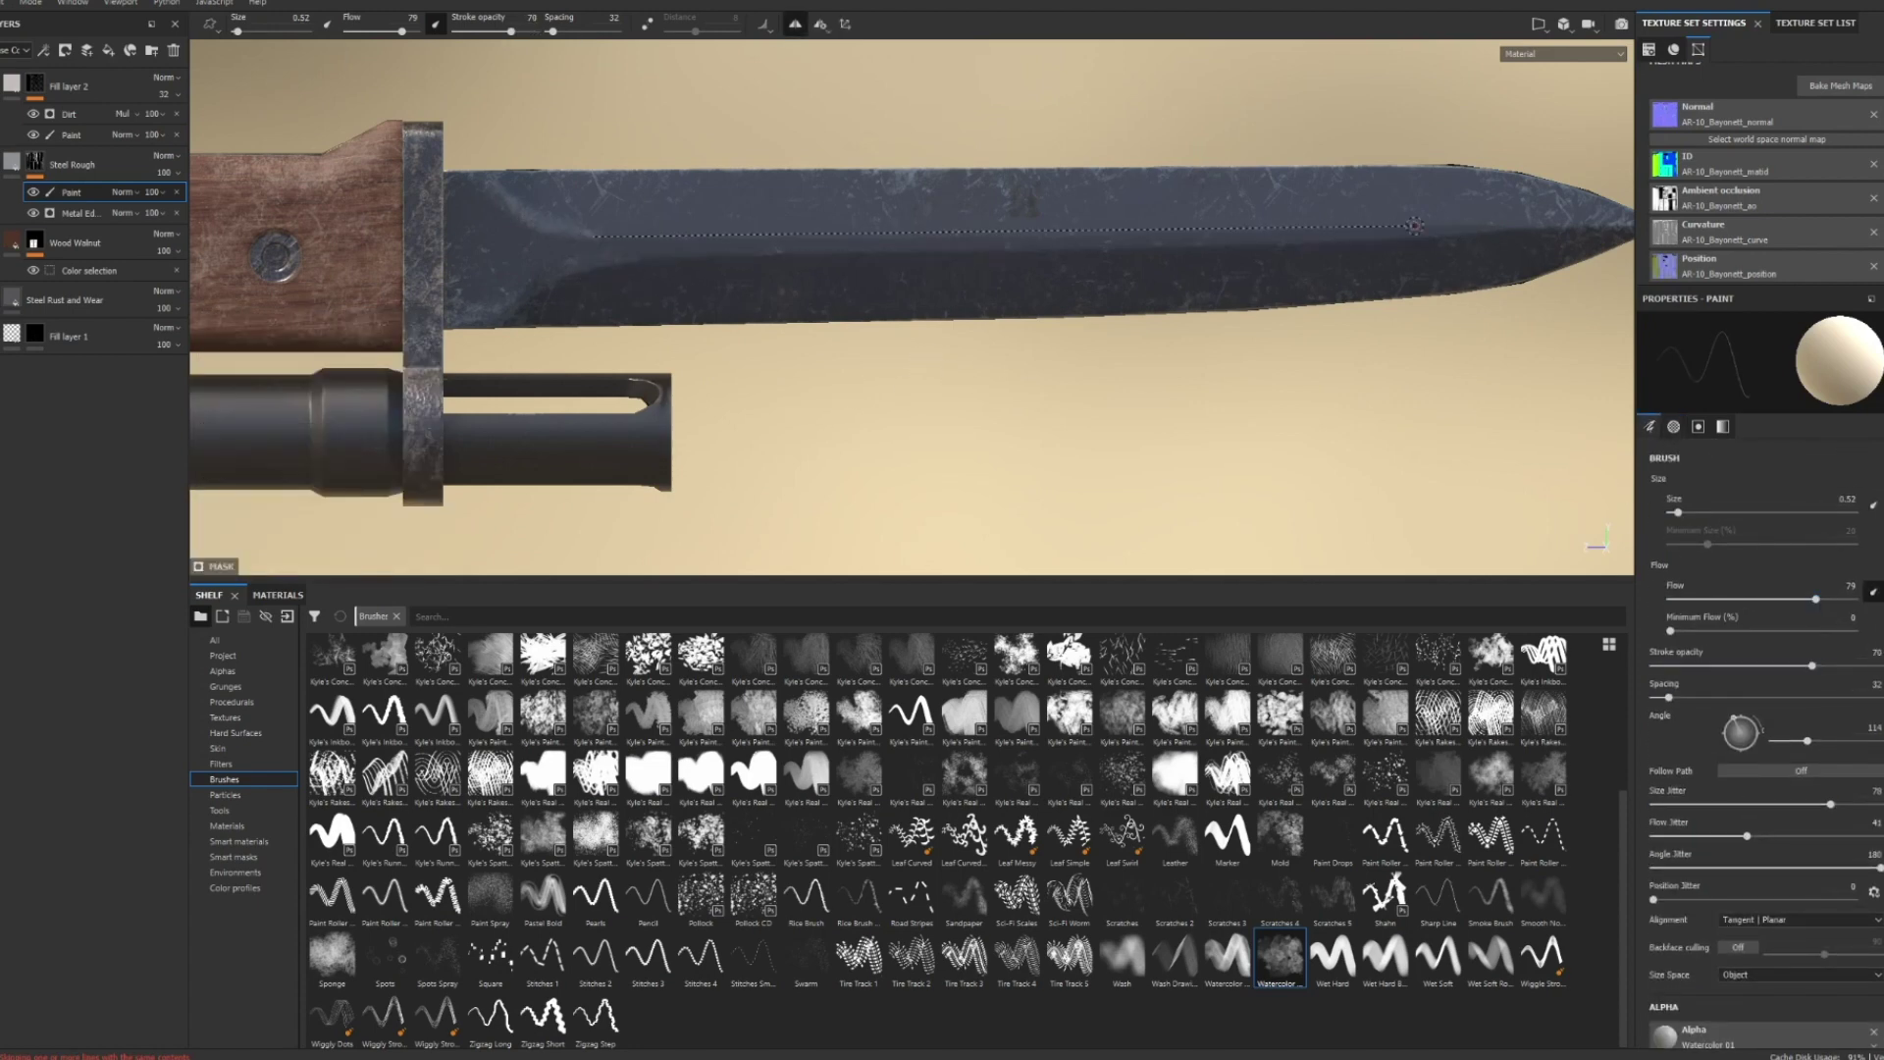
alt+right_drag(618, 255, 273, 407)
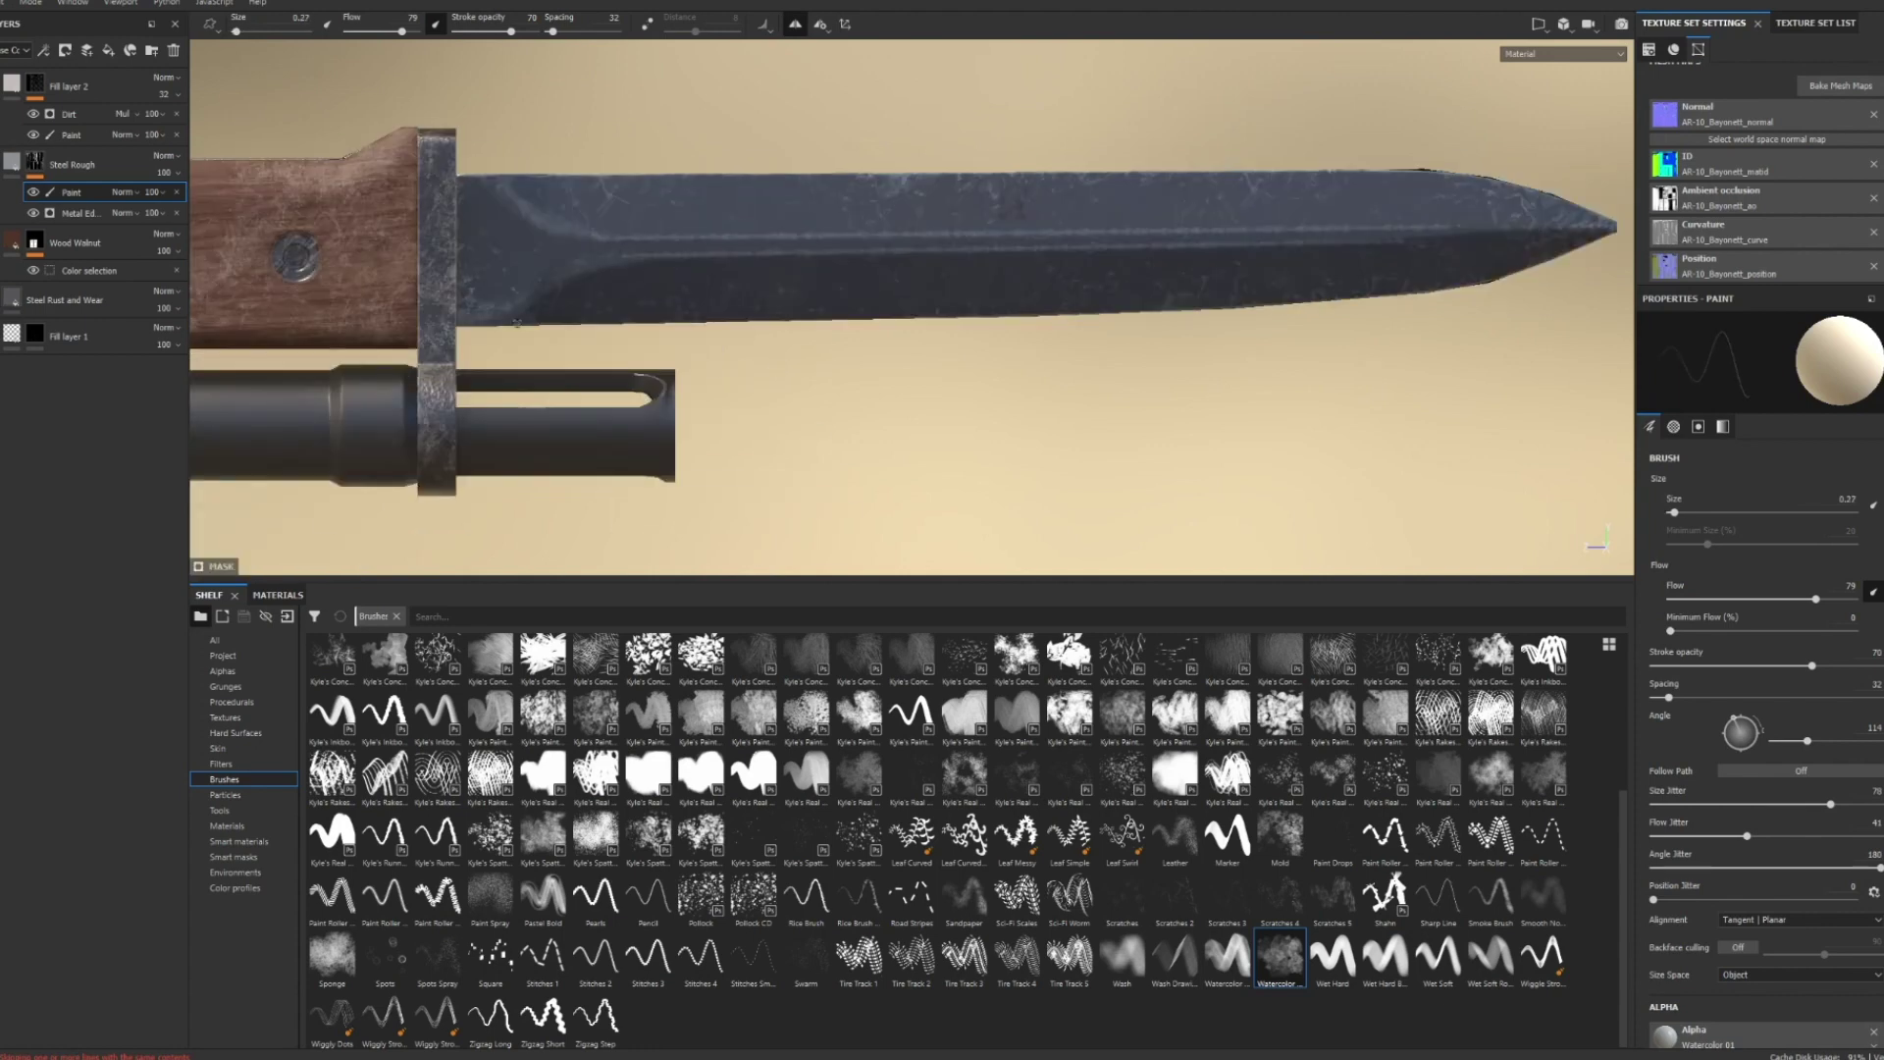
alt+drag(515, 165, 181, 315)
mouse_move(180, 315)
alt+right_down()
mouse_move(919, 216)
mouse_move(609, 314)
alt+right_up()
key(bracketleft)
- Lower the opacity of the bayonet's Fill layer 2 to 16
mouse_move(609, 314)
alt+mouse_down()
mouse_move(798, 292)
mouse_move(1140, 329)
mouse_move(991, 373)
alt+mouse_up()
click(170, 94)
drag(178, 119, 168, 120)
alt+drag(785, 255, 909, 294)
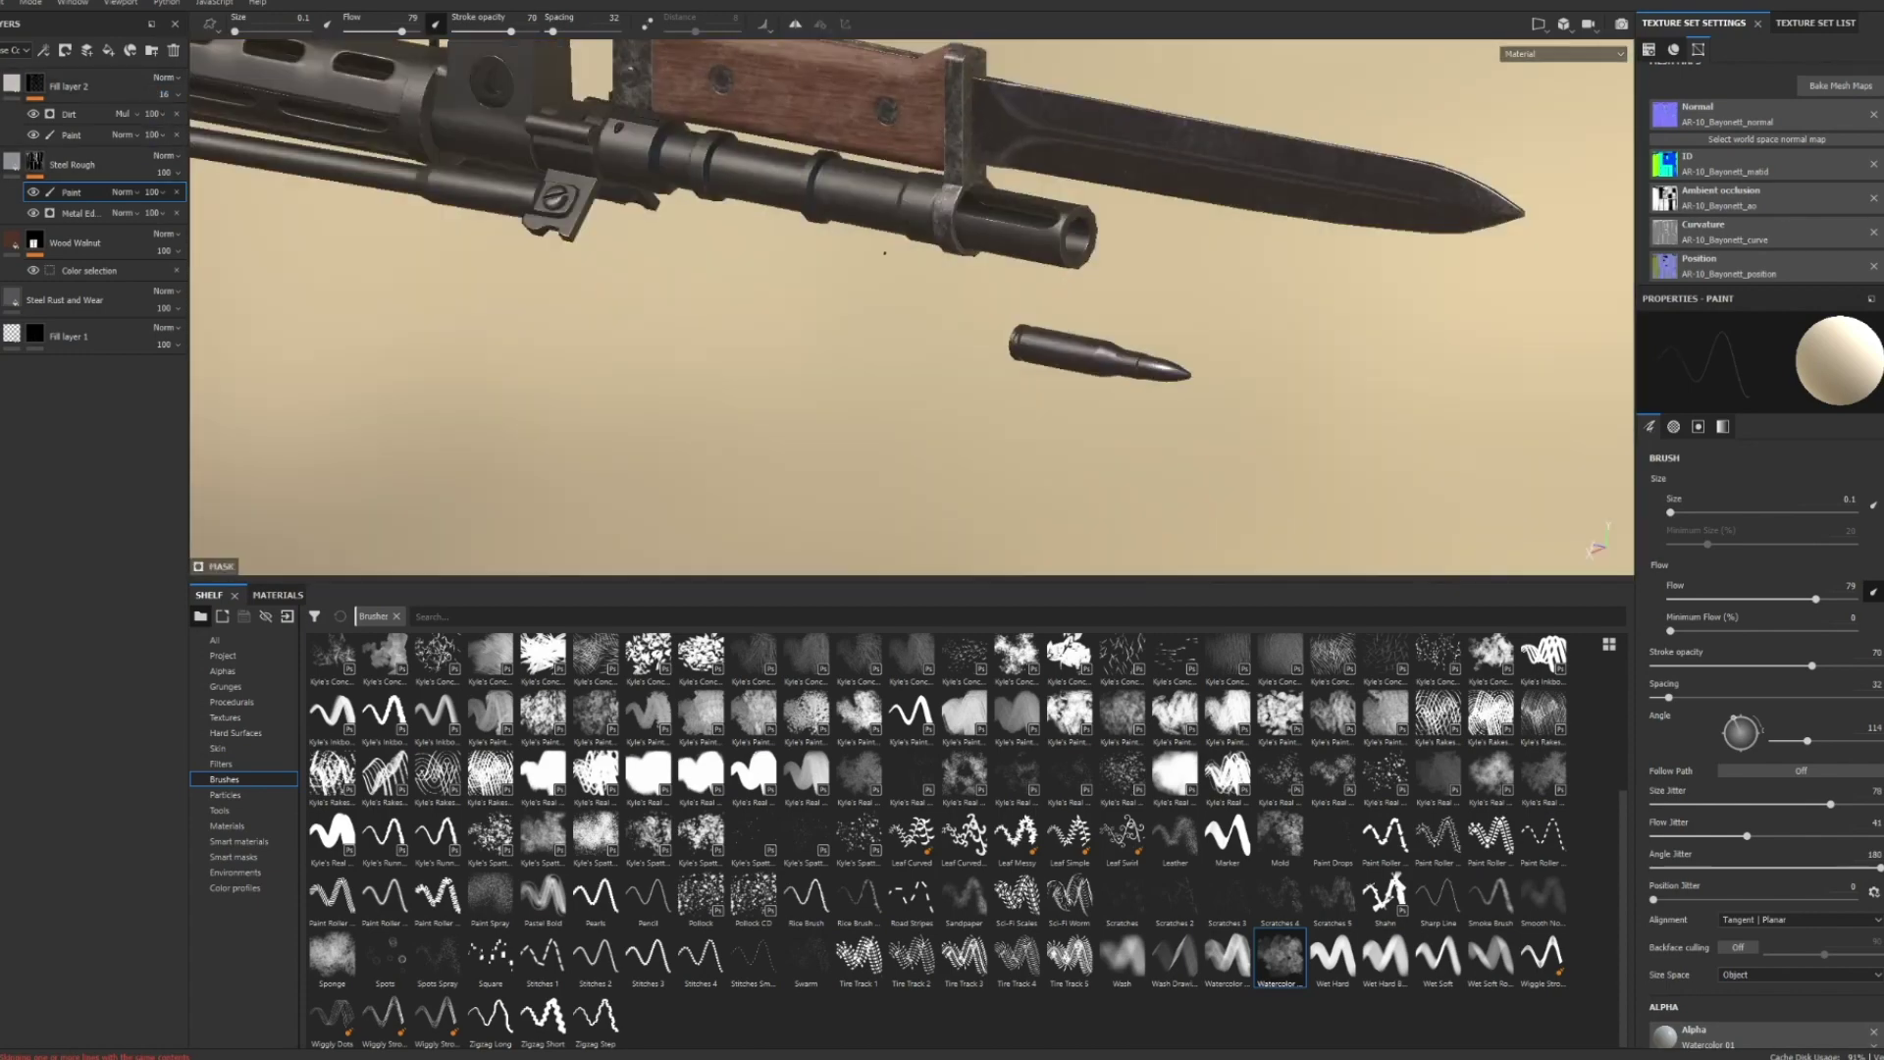
- Switch to the BRN-10 rifle's texture set and add a fill layer above Fill layer 6
alt+right_drag(908, 295, 1111, 455)
alt+drag(1111, 455, 1158, 336)
ctrl+alt+right_click(1158, 336)
click(109, 164)
alt+drag(864, 265, 982, 270)
alt+right_drag(982, 270, 1122, 248)
alt+middle_drag(1123, 248, 952, 334)
click(86, 123)
click(87, 53)
key(ctrl+z)
click(109, 50)
- Set the base color of Fill layer 9 to a pale pinkish grey
alt+right_drag(1266, 324, 1090, 432)
click(1747, 684)
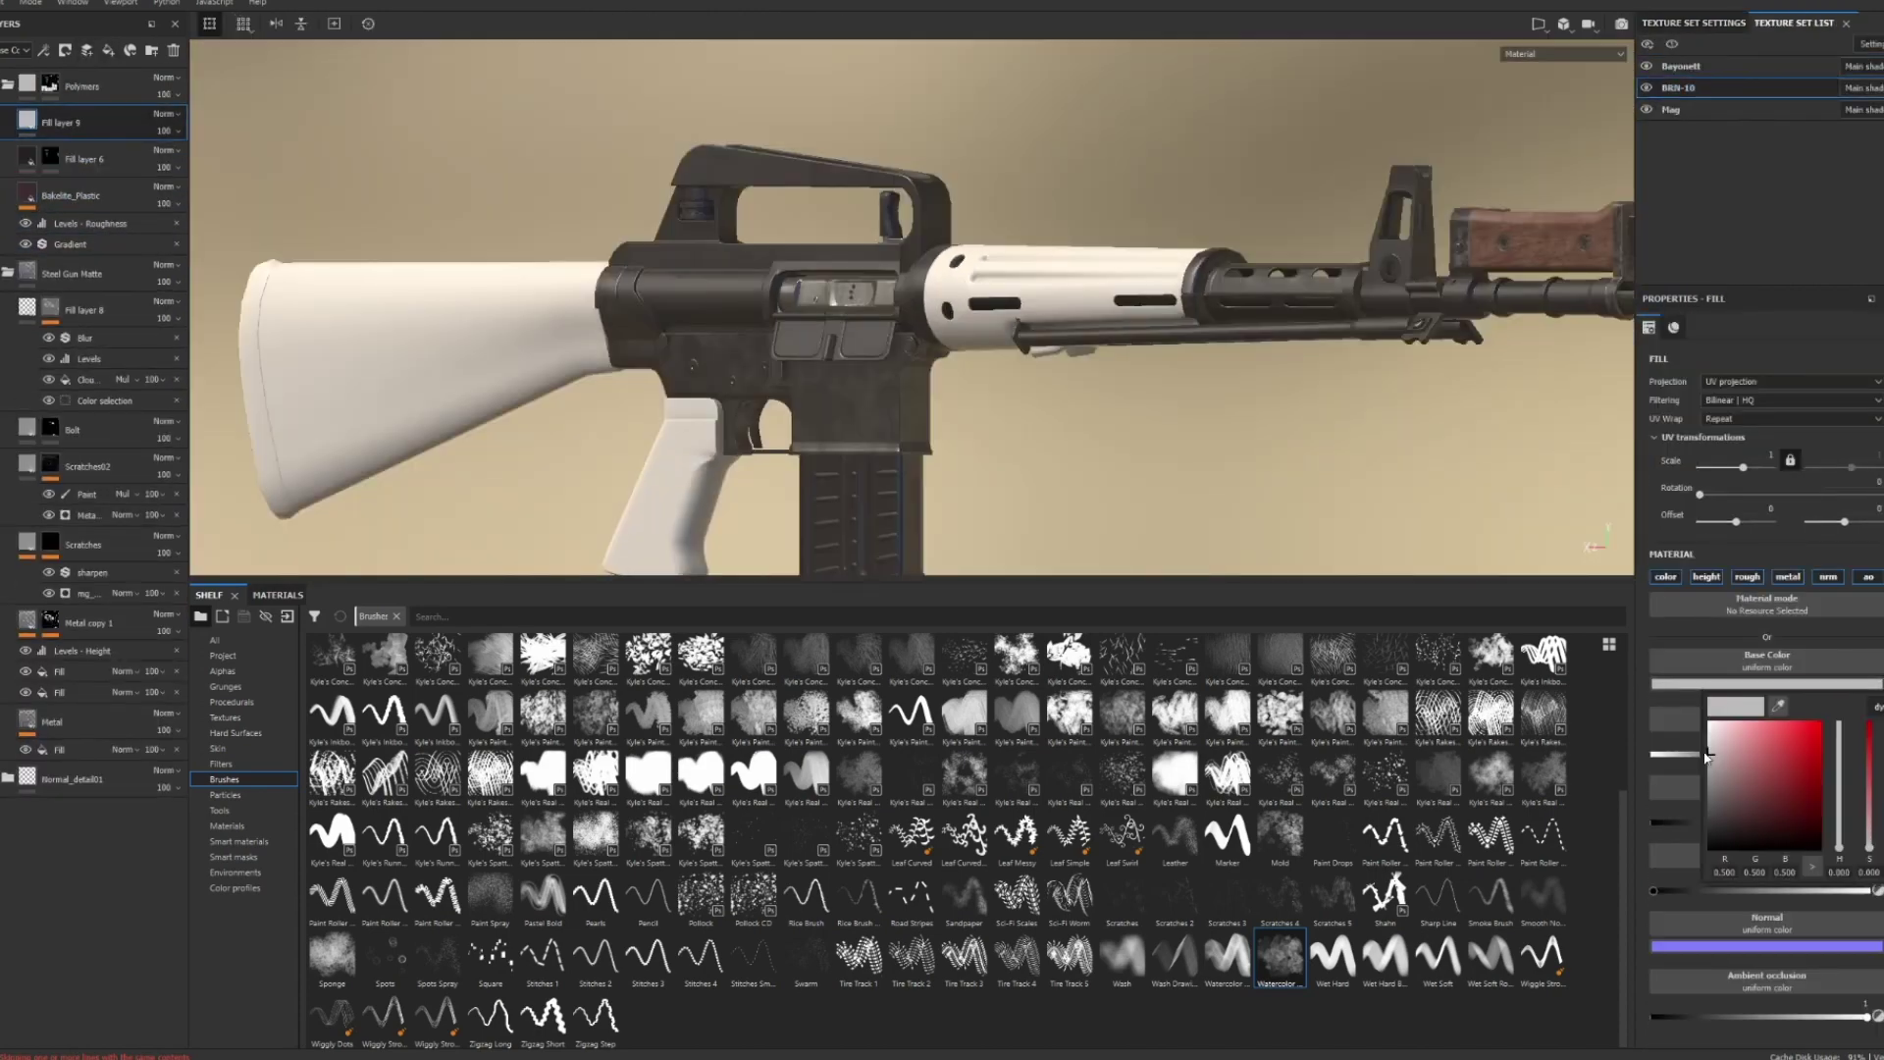
click(1716, 755)
alt+drag(1060, 373, 991, 392)
click(1746, 684)
click(1719, 766)
alt+right_drag(991, 393, 1059, 458)
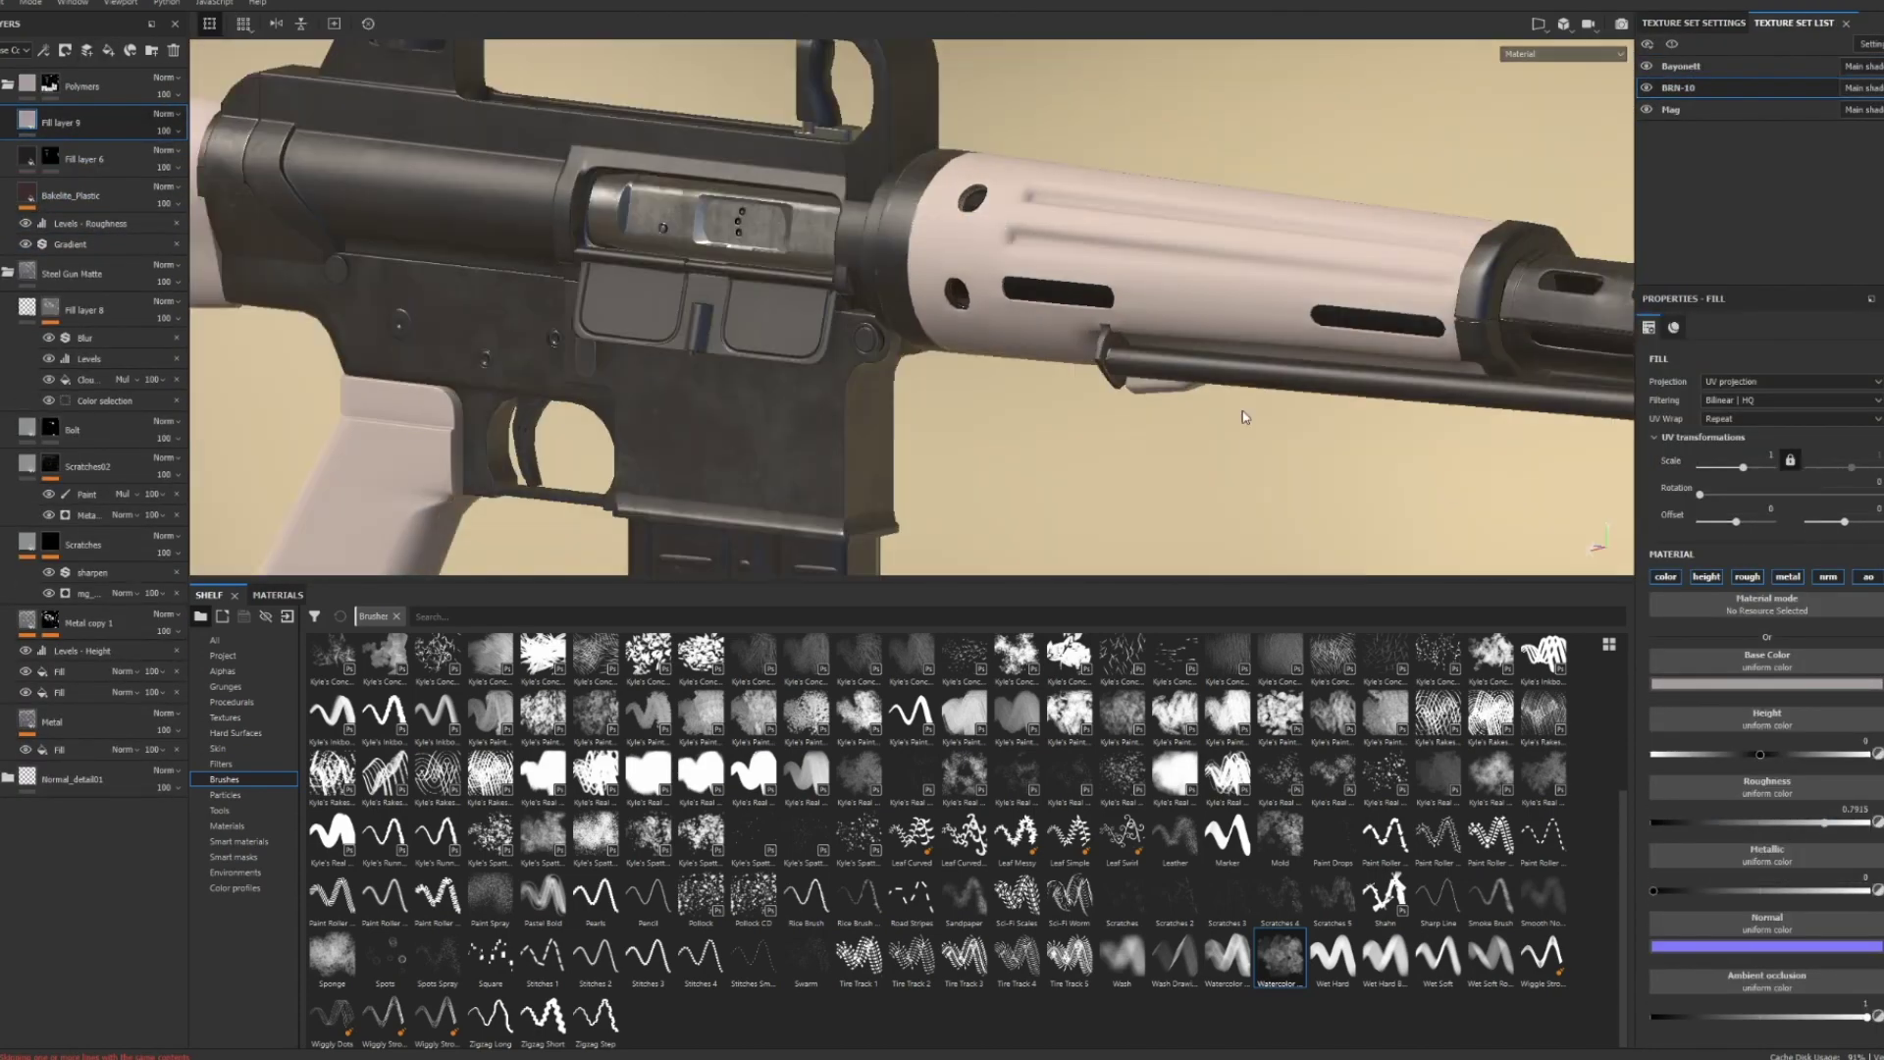
- Add a black mask to Fill layer 9 and put a Mask Editor generator on it
right_click(49, 119)
click(96, 147)
click(43, 51)
click(77, 71)
click(1762, 355)
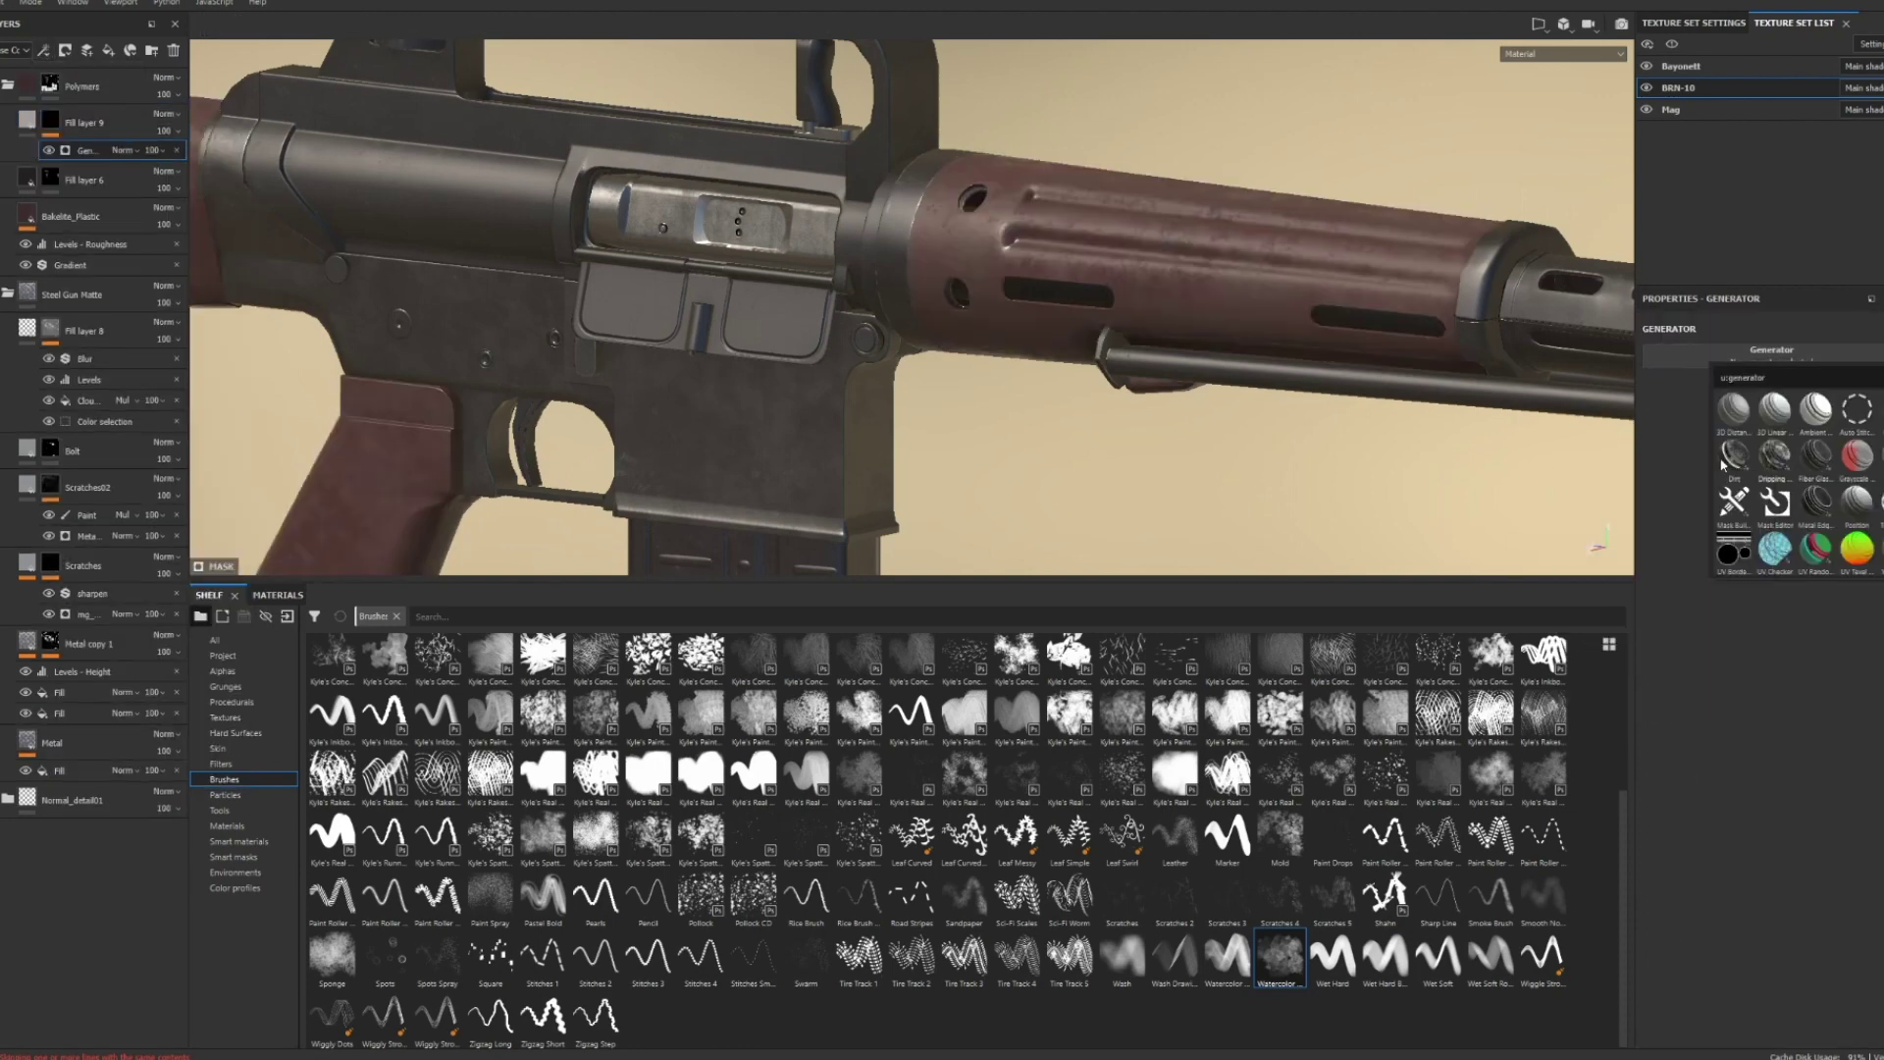
click(1772, 501)
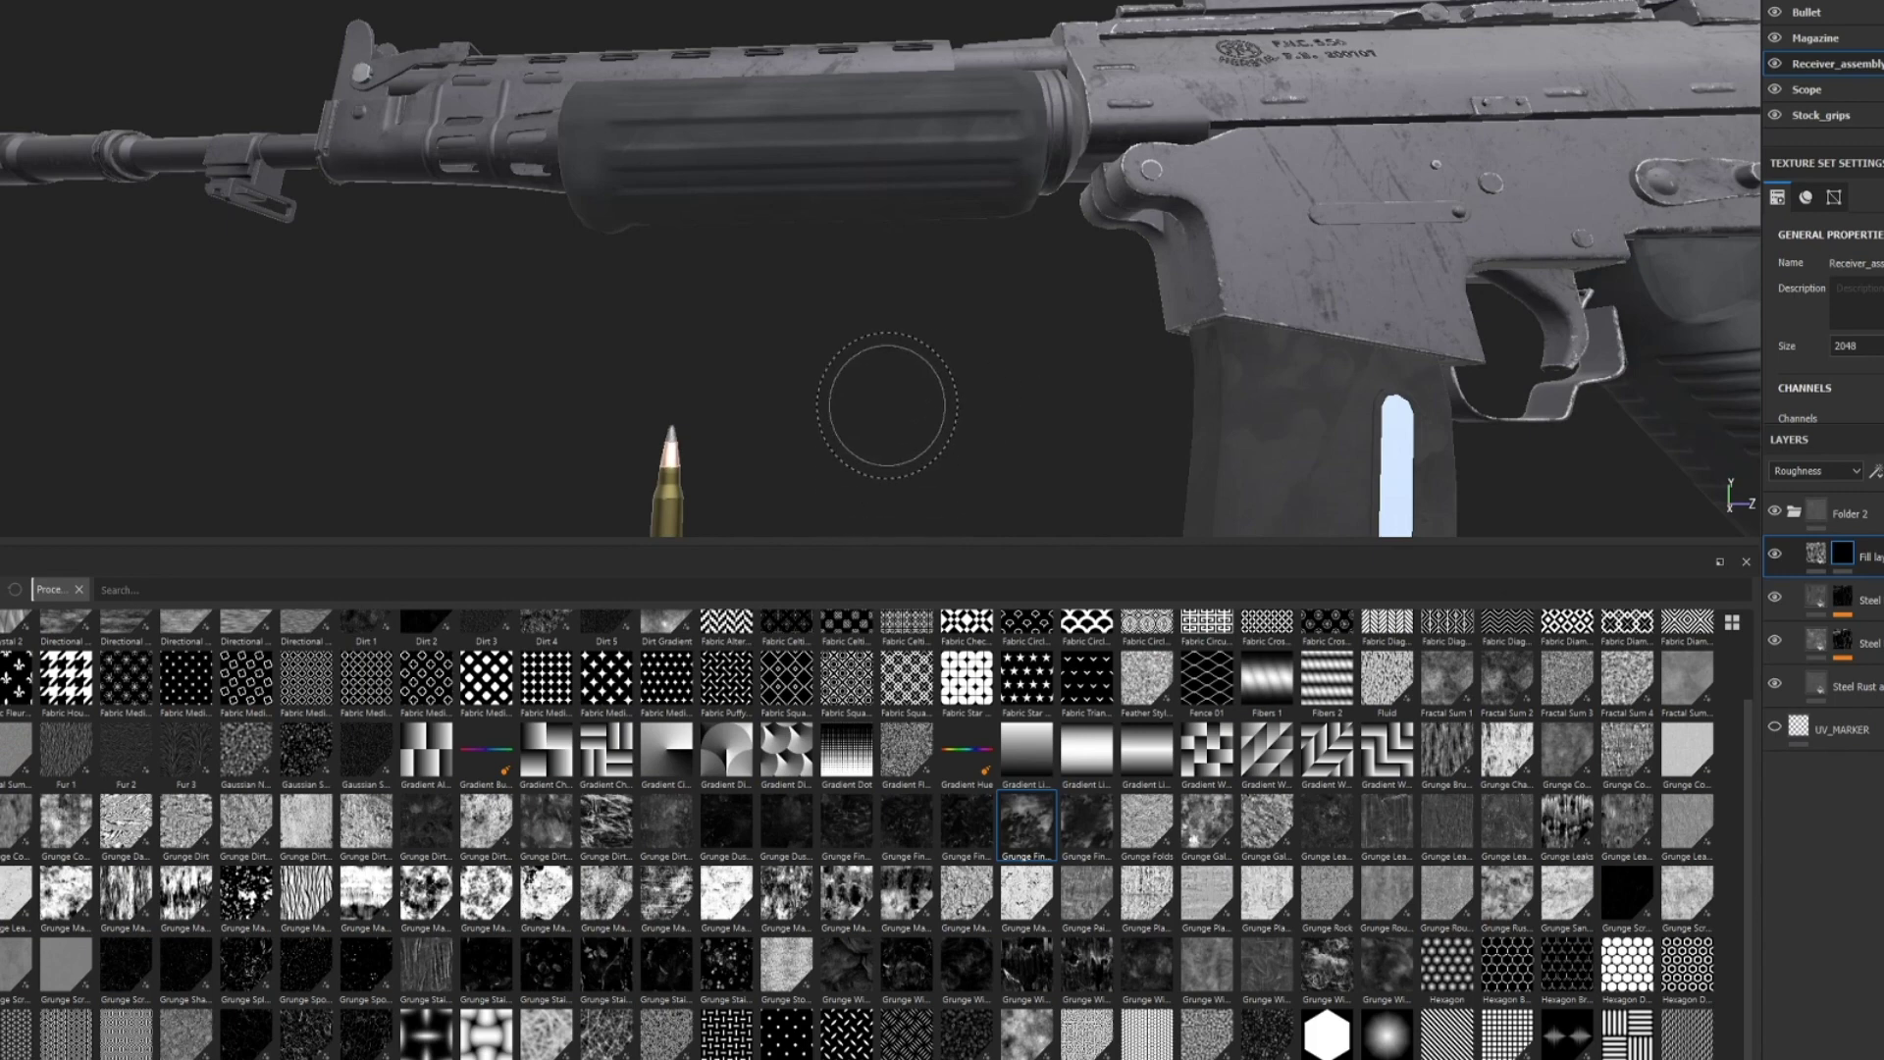
- Examine the roughness variation on the FNC rifle's receiver, handguard and engraved marking from several angles
alt+drag(916, 370, 973, 355)
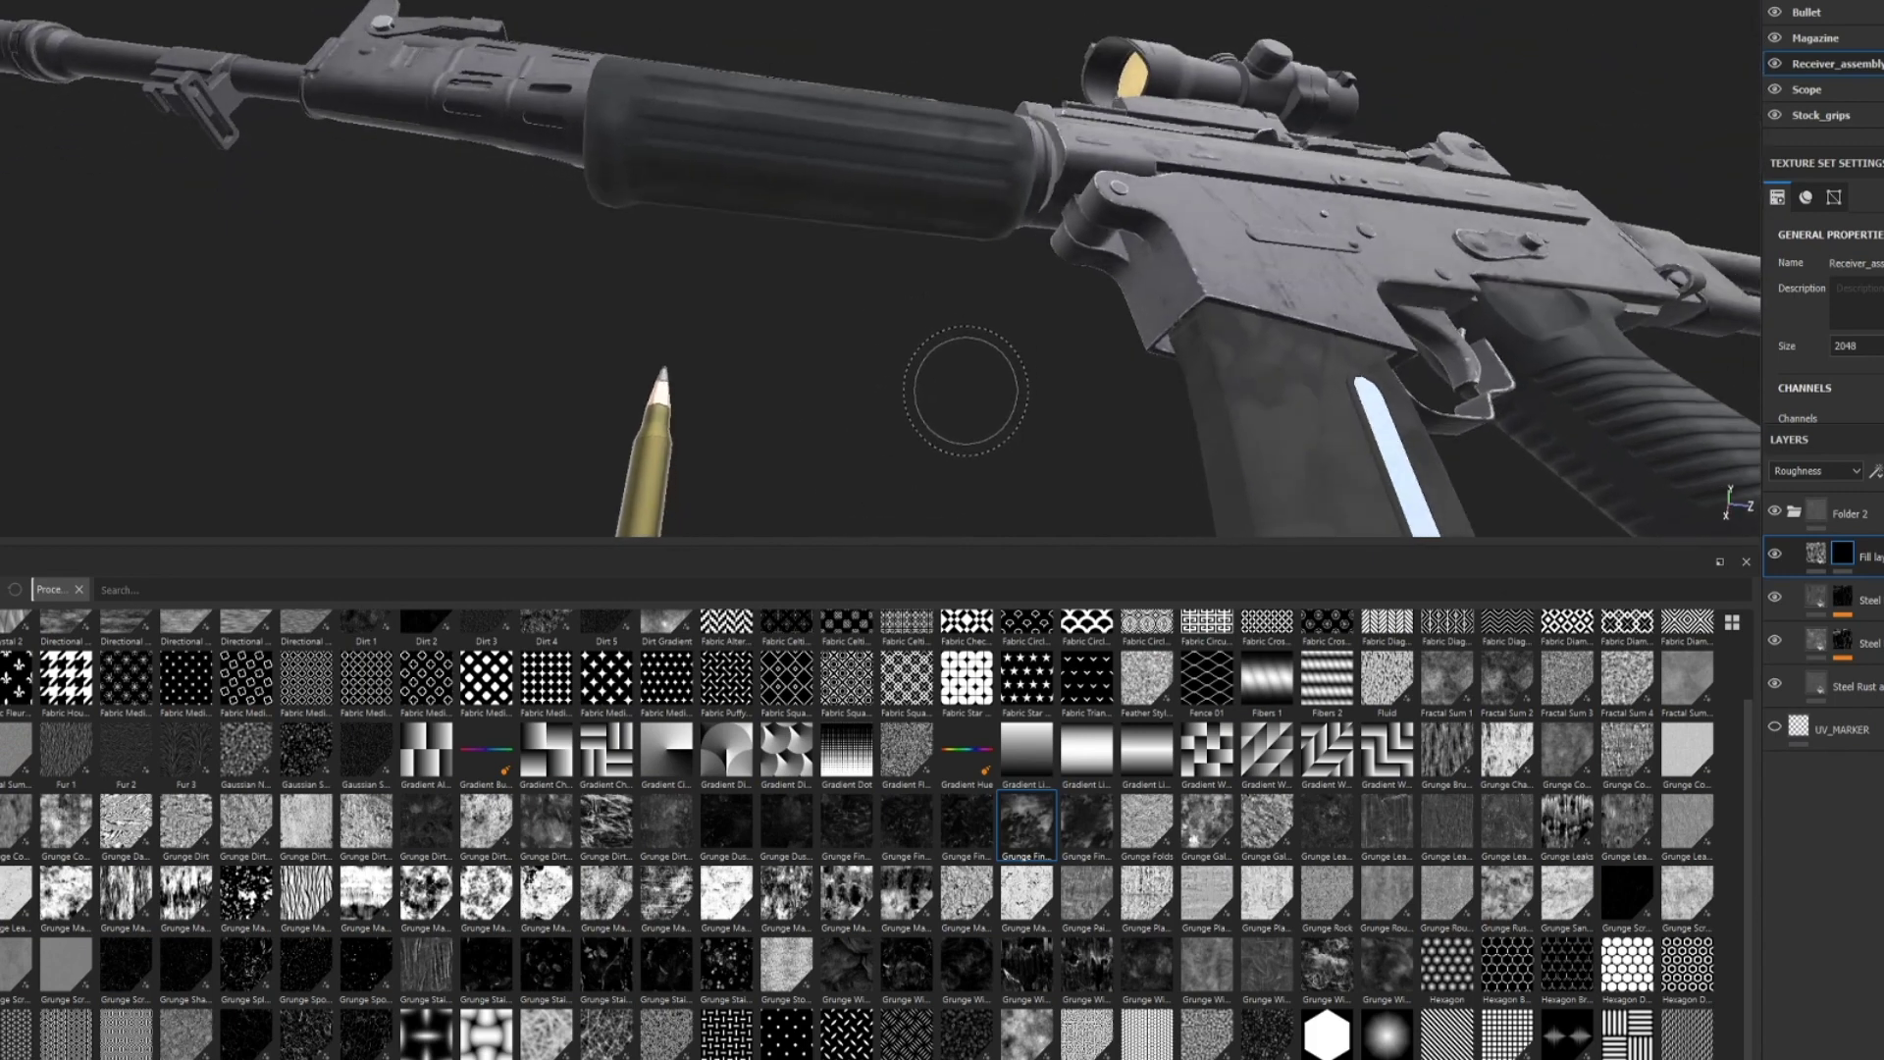
mouse_move(1001, 369)
alt+mouse_down()
mouse_move(862, 386)
mouse_move(950, 399)
alt+mouse_up()
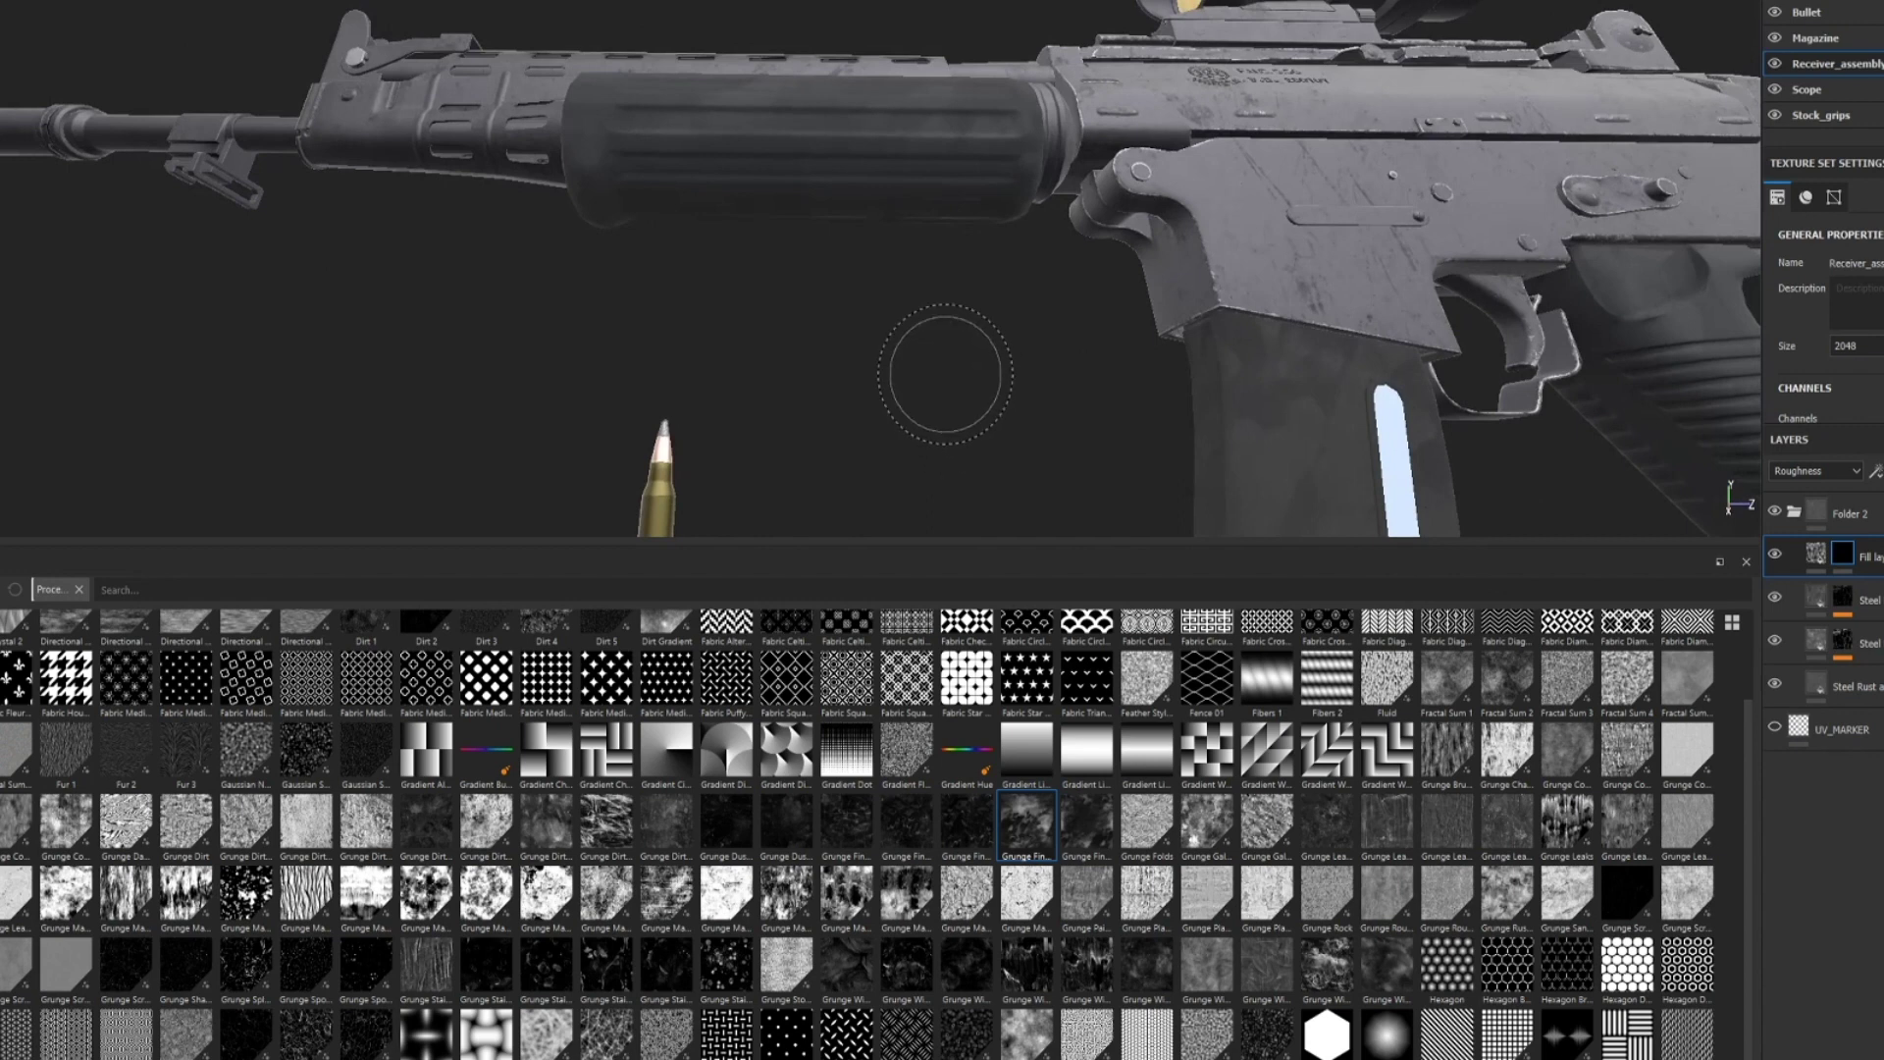
alt+middle_drag(945, 375, 764, 374)
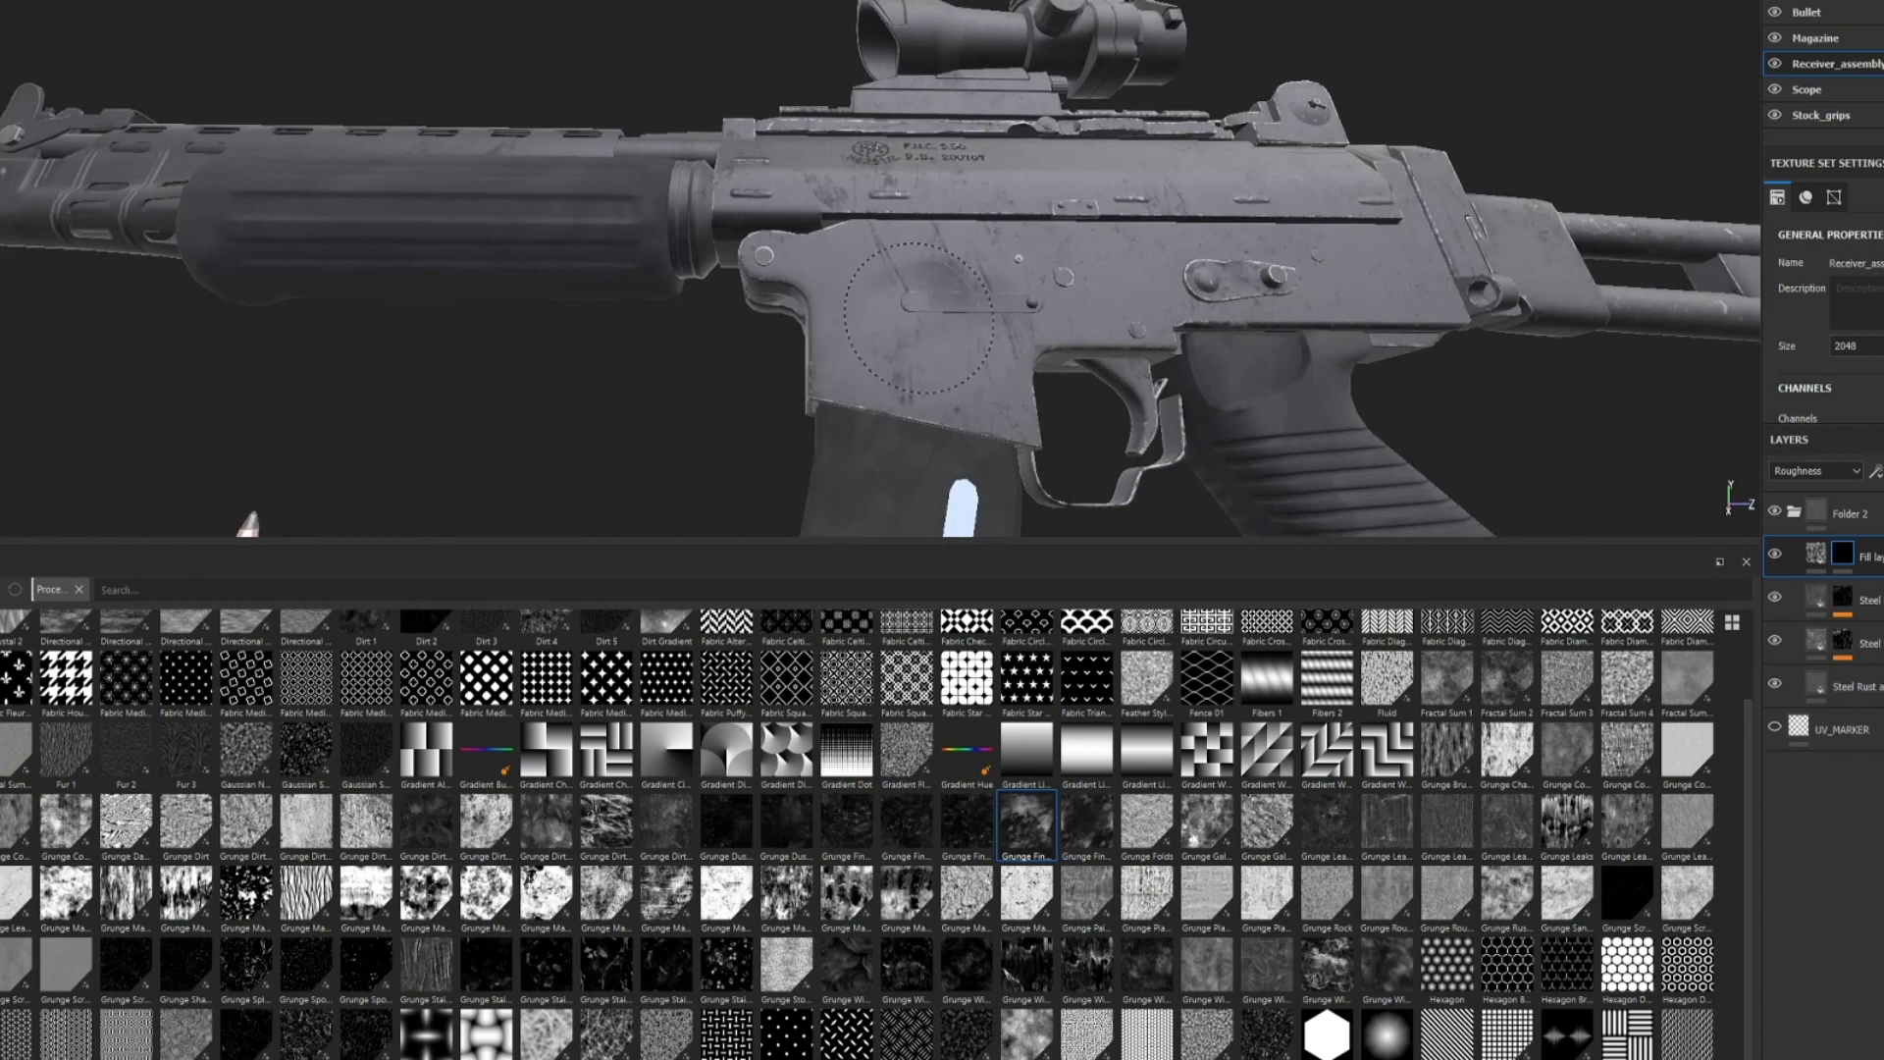
mouse_move(647, 385)
alt+mouse_down()
mouse_move(614, 437)
mouse_move(530, 408)
mouse_move(401, 459)
mouse_move(416, 444)
alt+mouse_up()
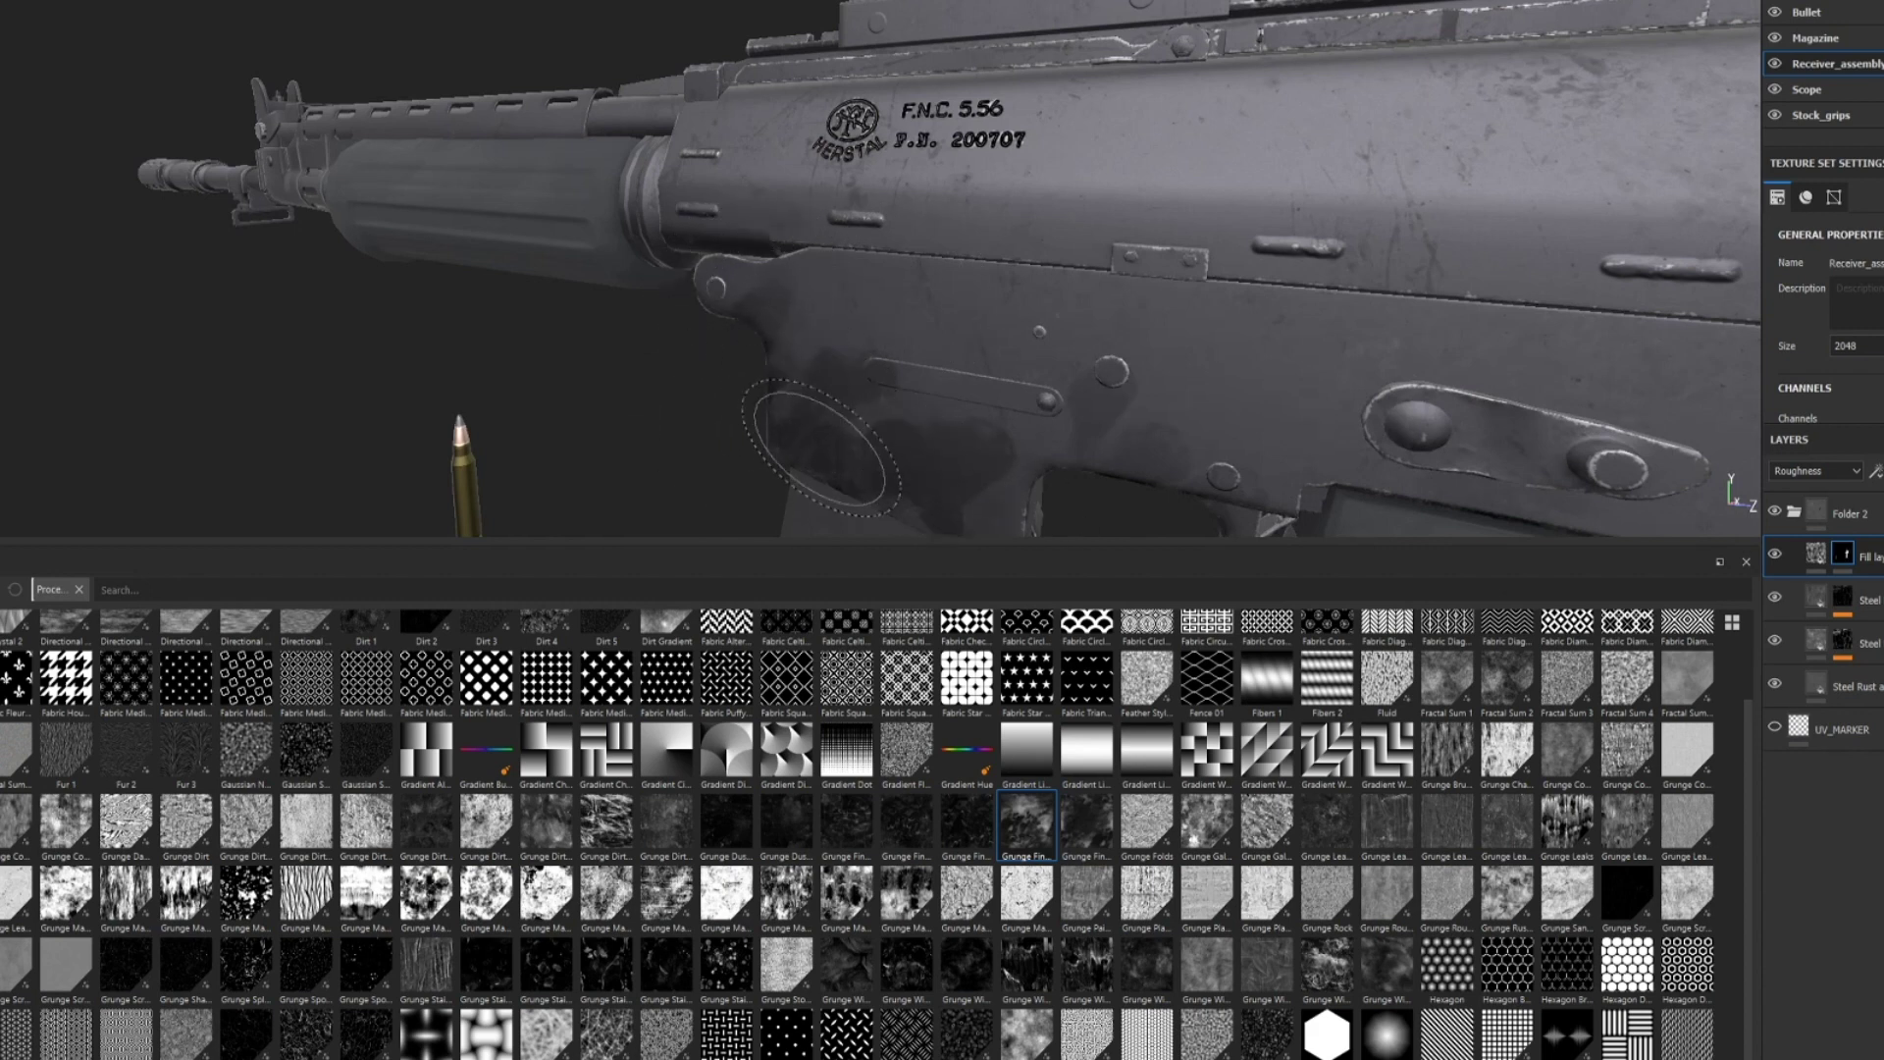
alt+drag(340, 459, 634, 340)
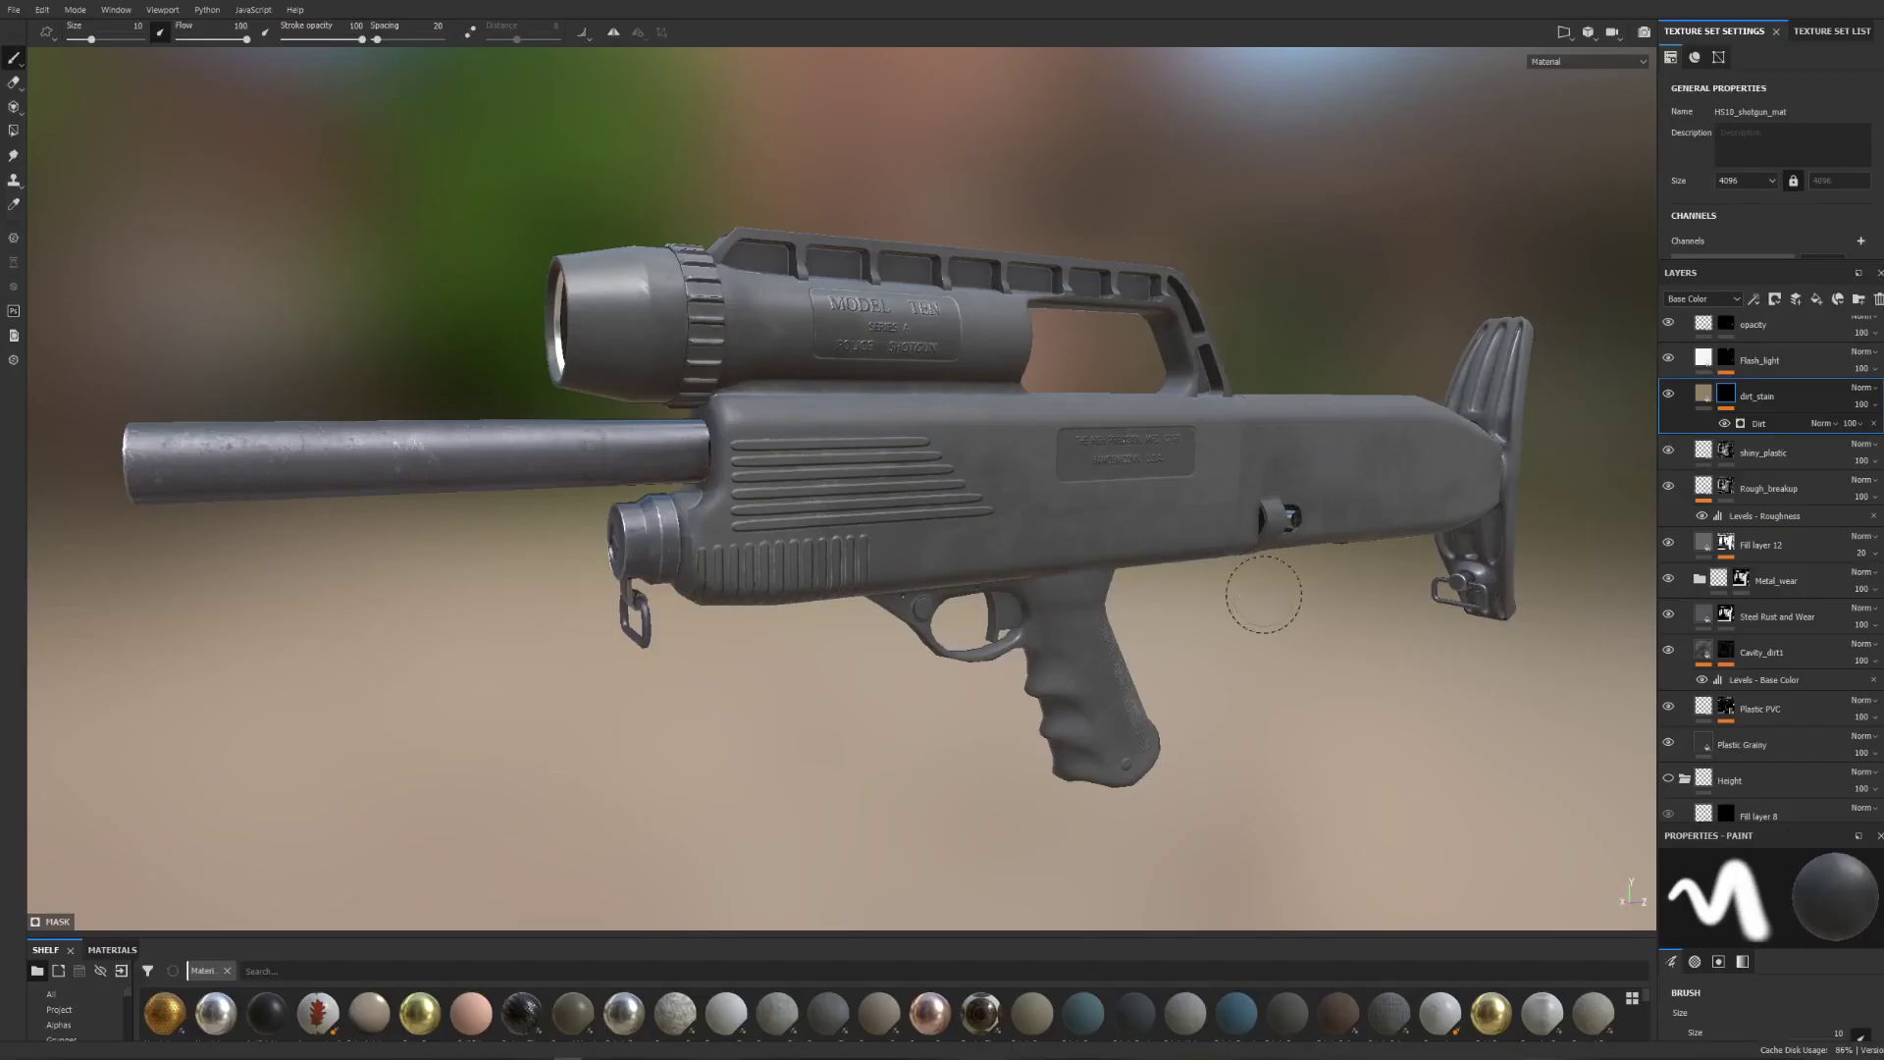
- Examine the shotgun's plastic body, engraved model plates and pistol grip up close
alt+drag(1263, 595, 1202, 538)
scroll(1270, 628, down, 4)
alt+middle_drag(1273, 641, 1169, 643)
scroll(1169, 644, up, 6)
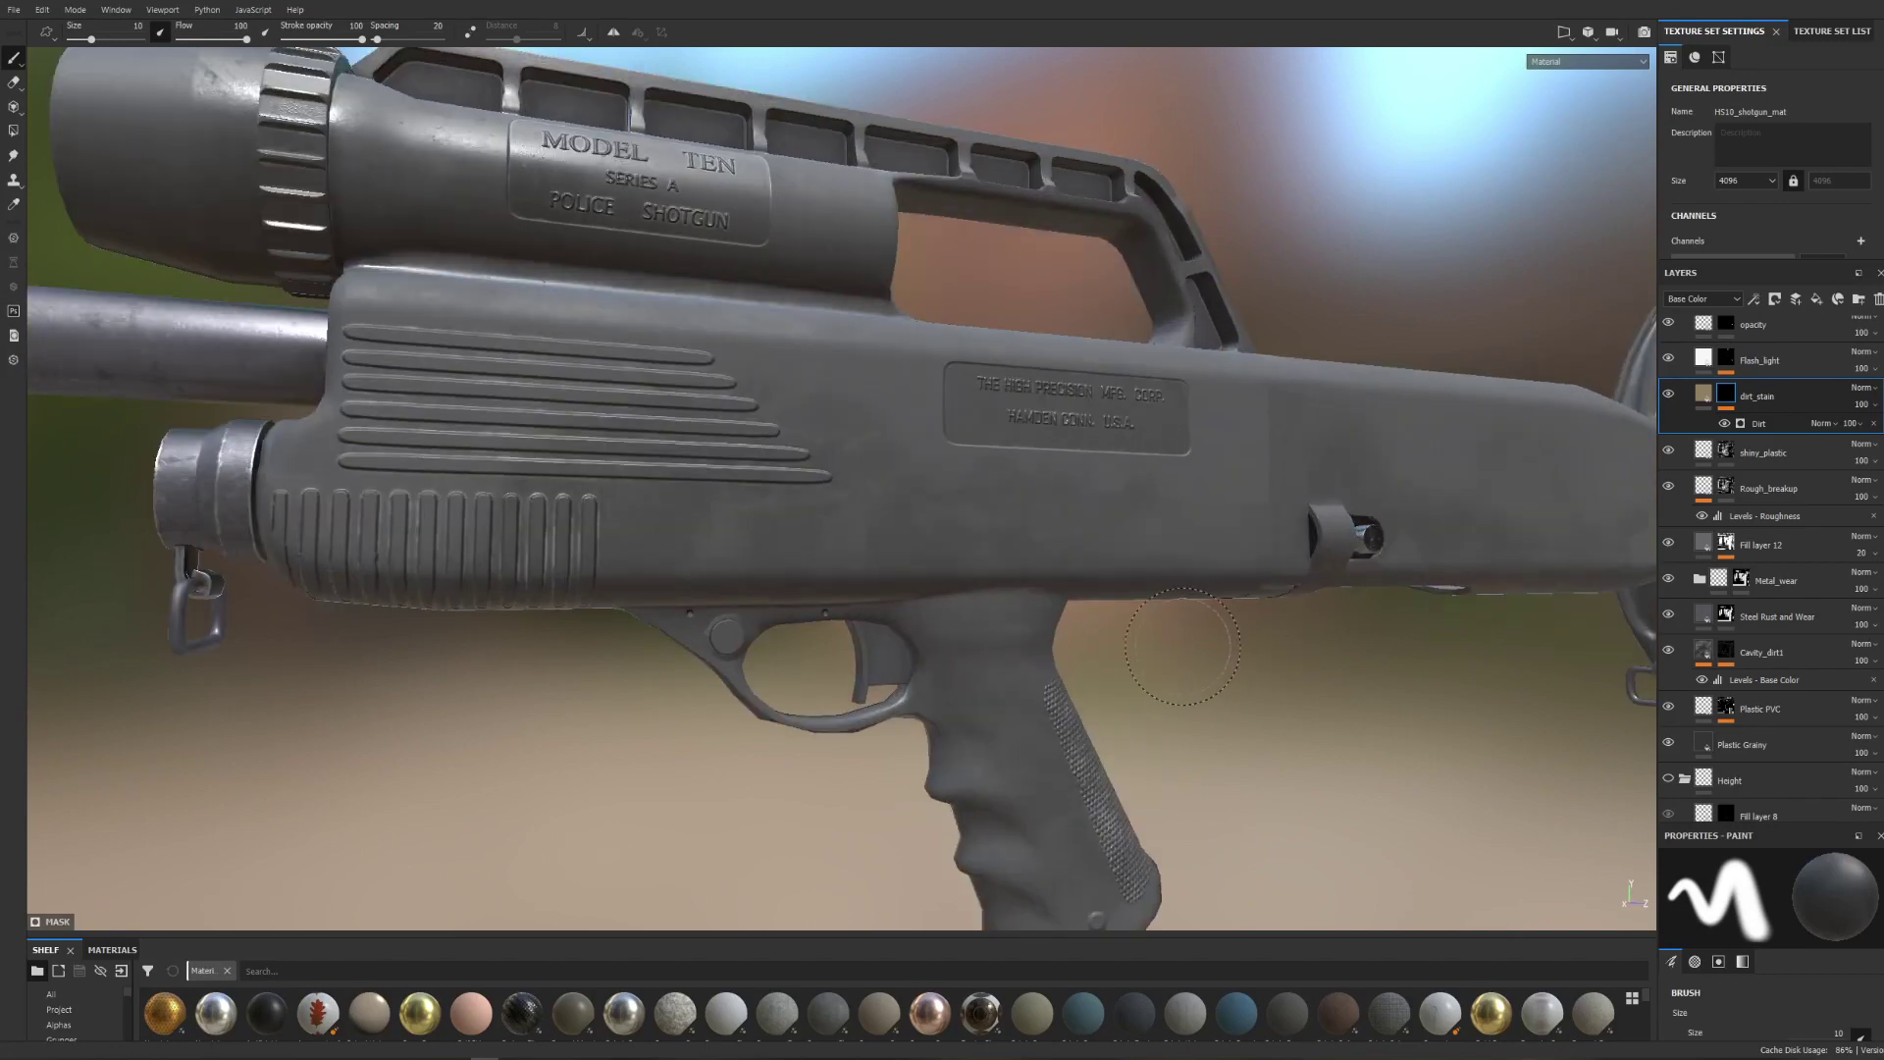
alt+drag(1211, 648, 1241, 668)
alt+middle_drag(1240, 668, 1313, 593)
alt+right_drag(1313, 593, 1442, 638)
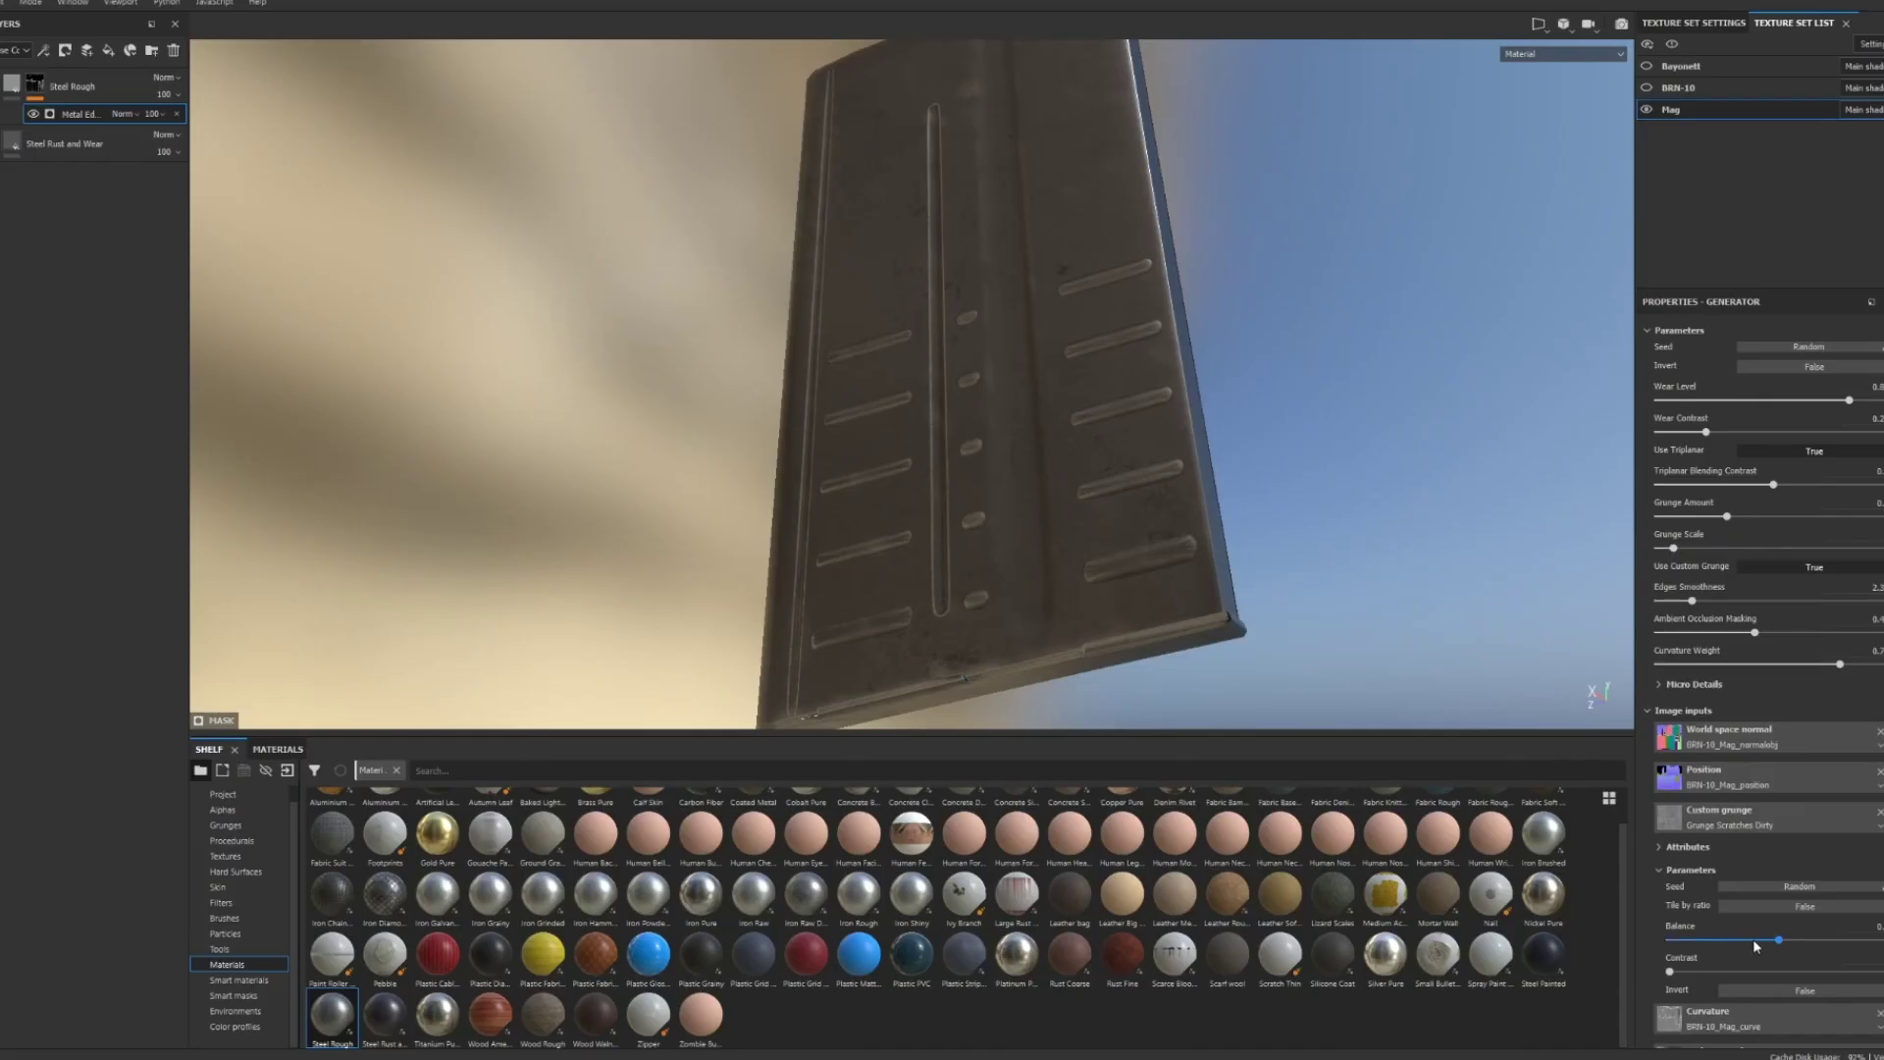
- Adjust the balance of the Grunge Scratches Dirty custom grunge in the magazine's Metal Edge Wear generator
drag(1752, 945, 1784, 916)
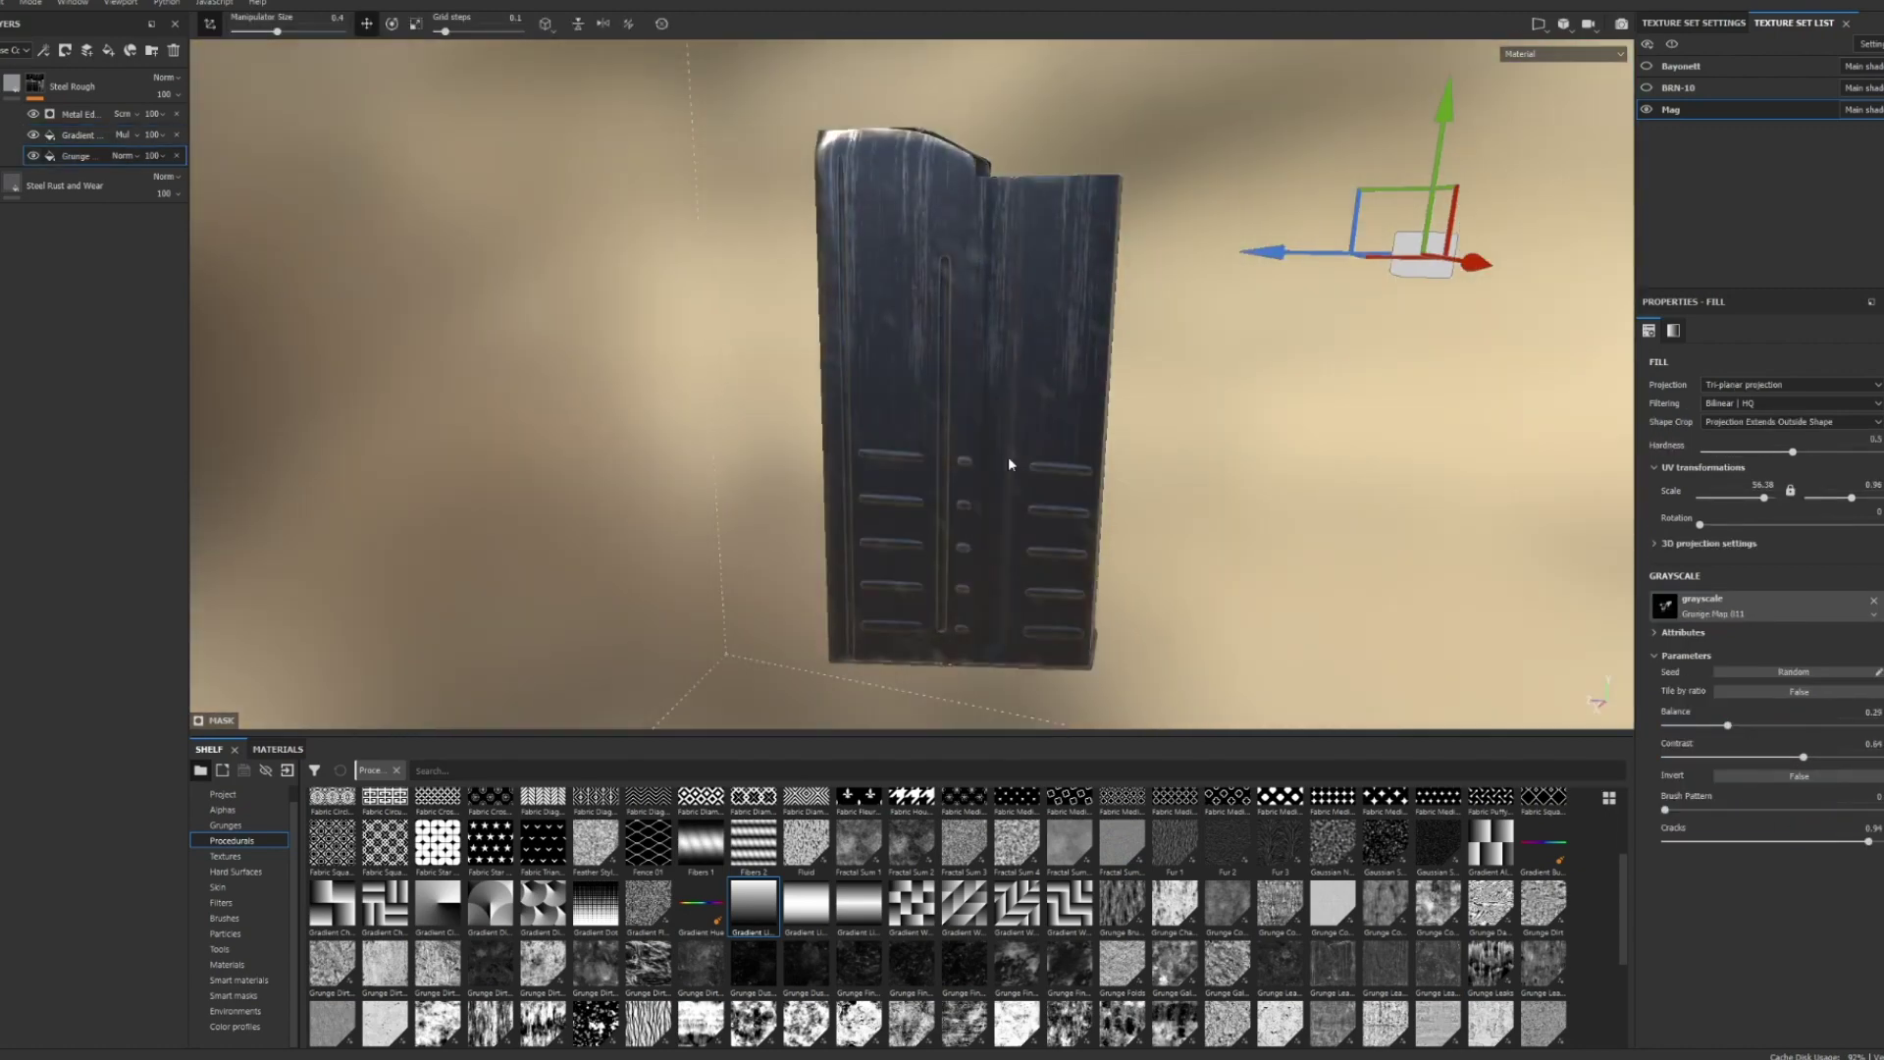
alt+drag(1010, 464, 1260, 469)
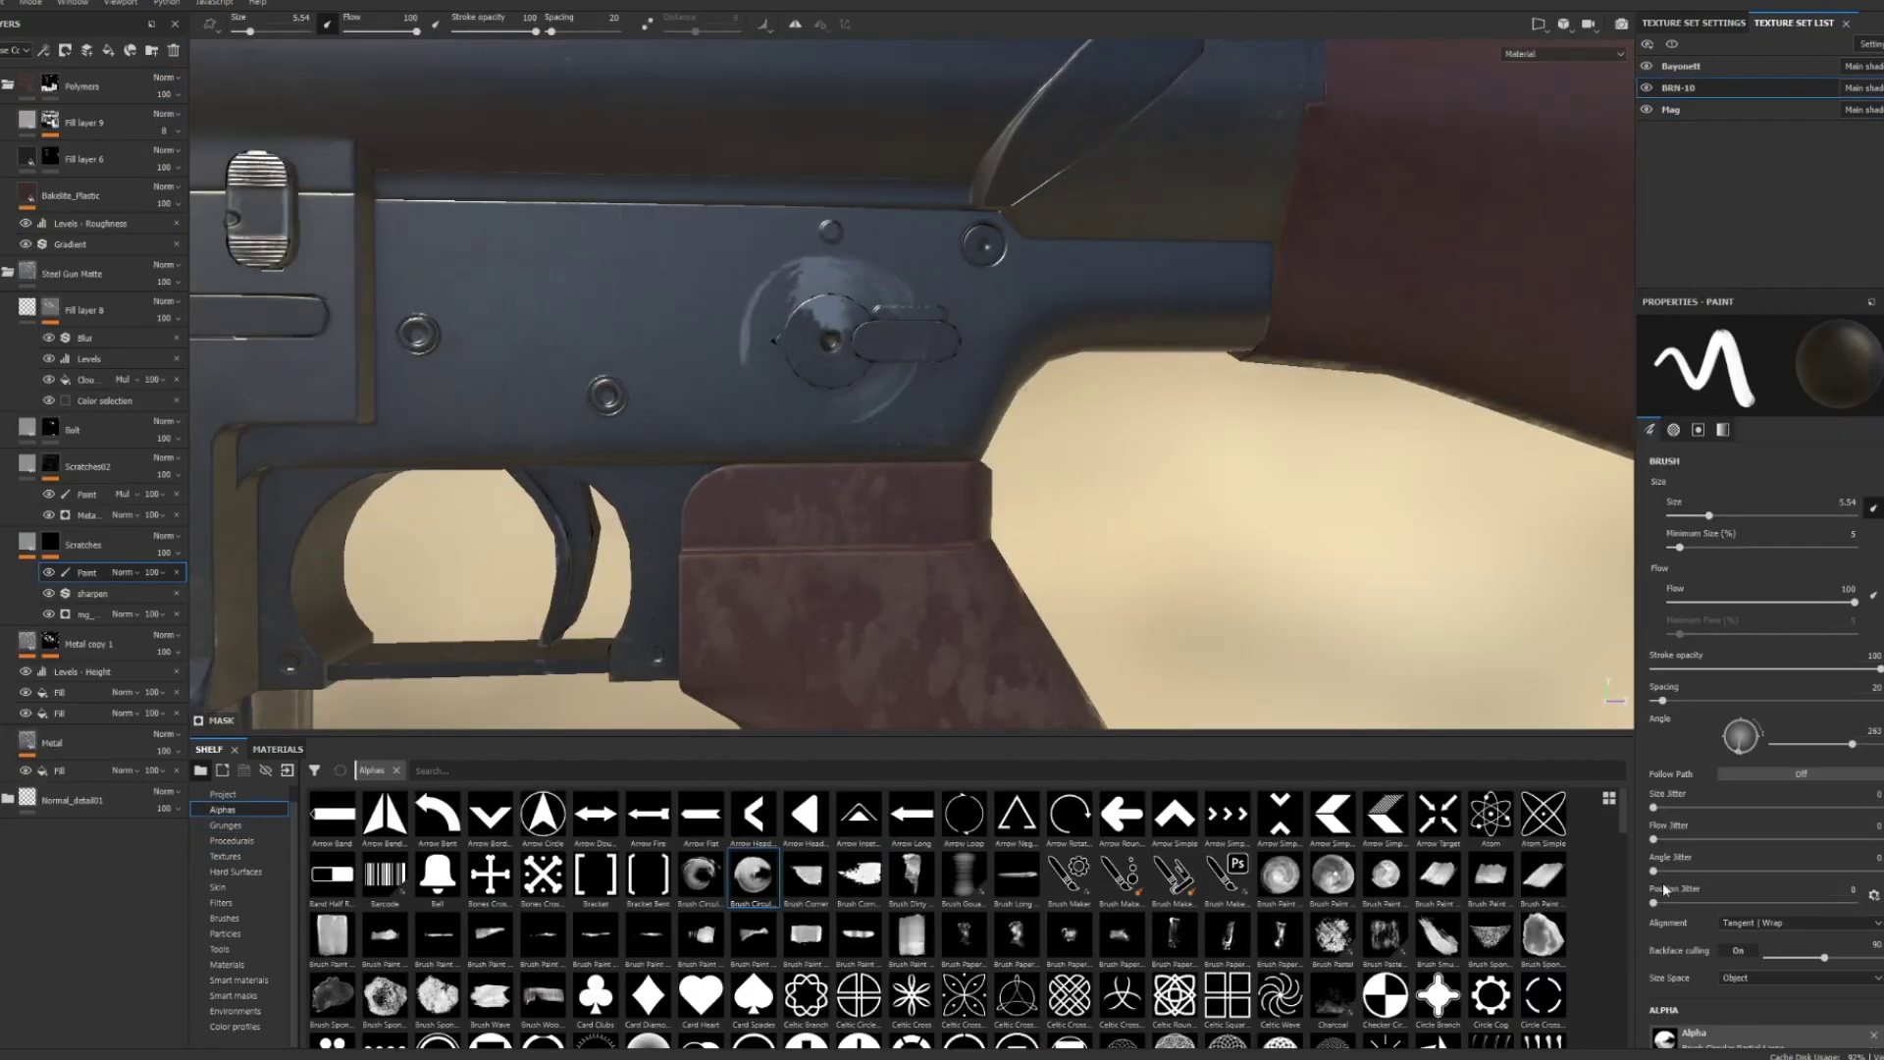
- Stamp circular wear around the screw below the rifle's barrel with the Brush Circular Partial Large alpha, redoing the first stamp
scroll(959, 884, down, 5)
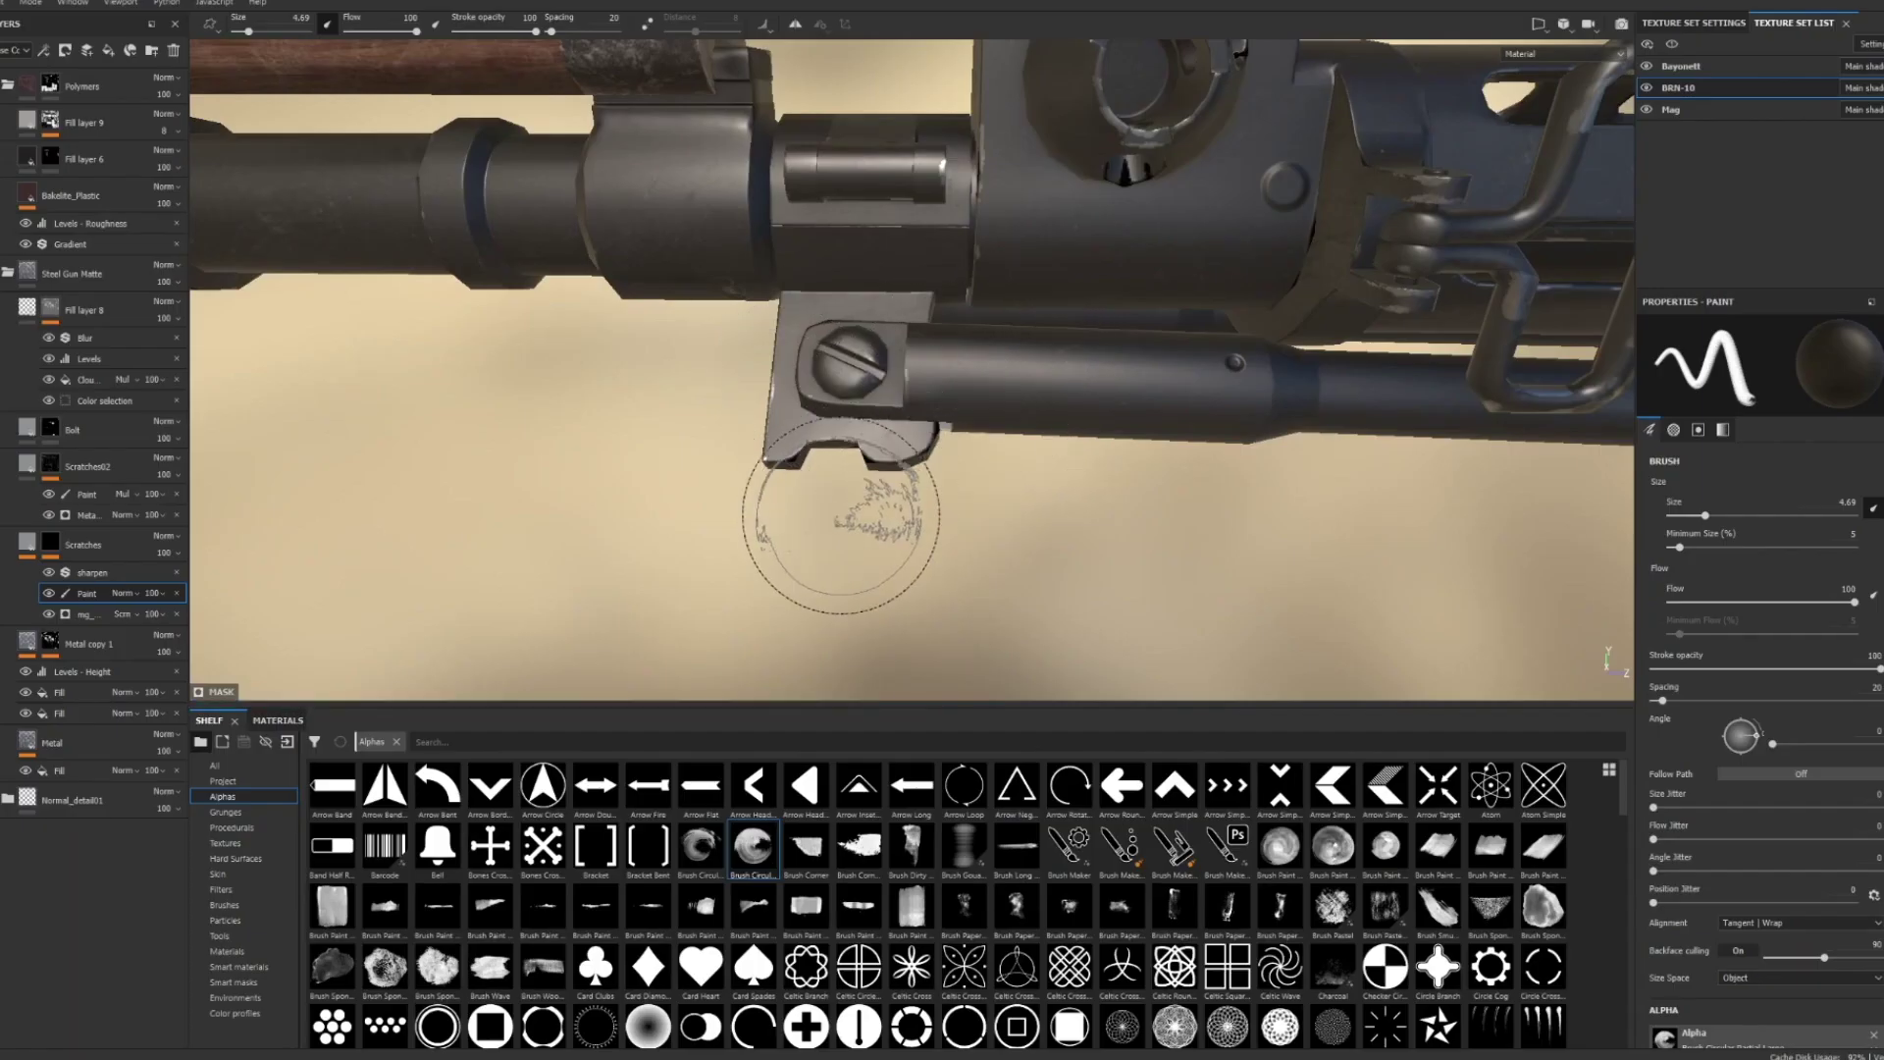
ctrl+right_drag(858, 378, 845, 385)
click(847, 387)
mouse_move(959, 515)
alt+mouse_down()
mouse_move(984, 588)
mouse_move(969, 574)
alt+mouse_up()
key(ctrl+z)
ctrl+right_drag(864, 376, 877, 377)
click(863, 385)
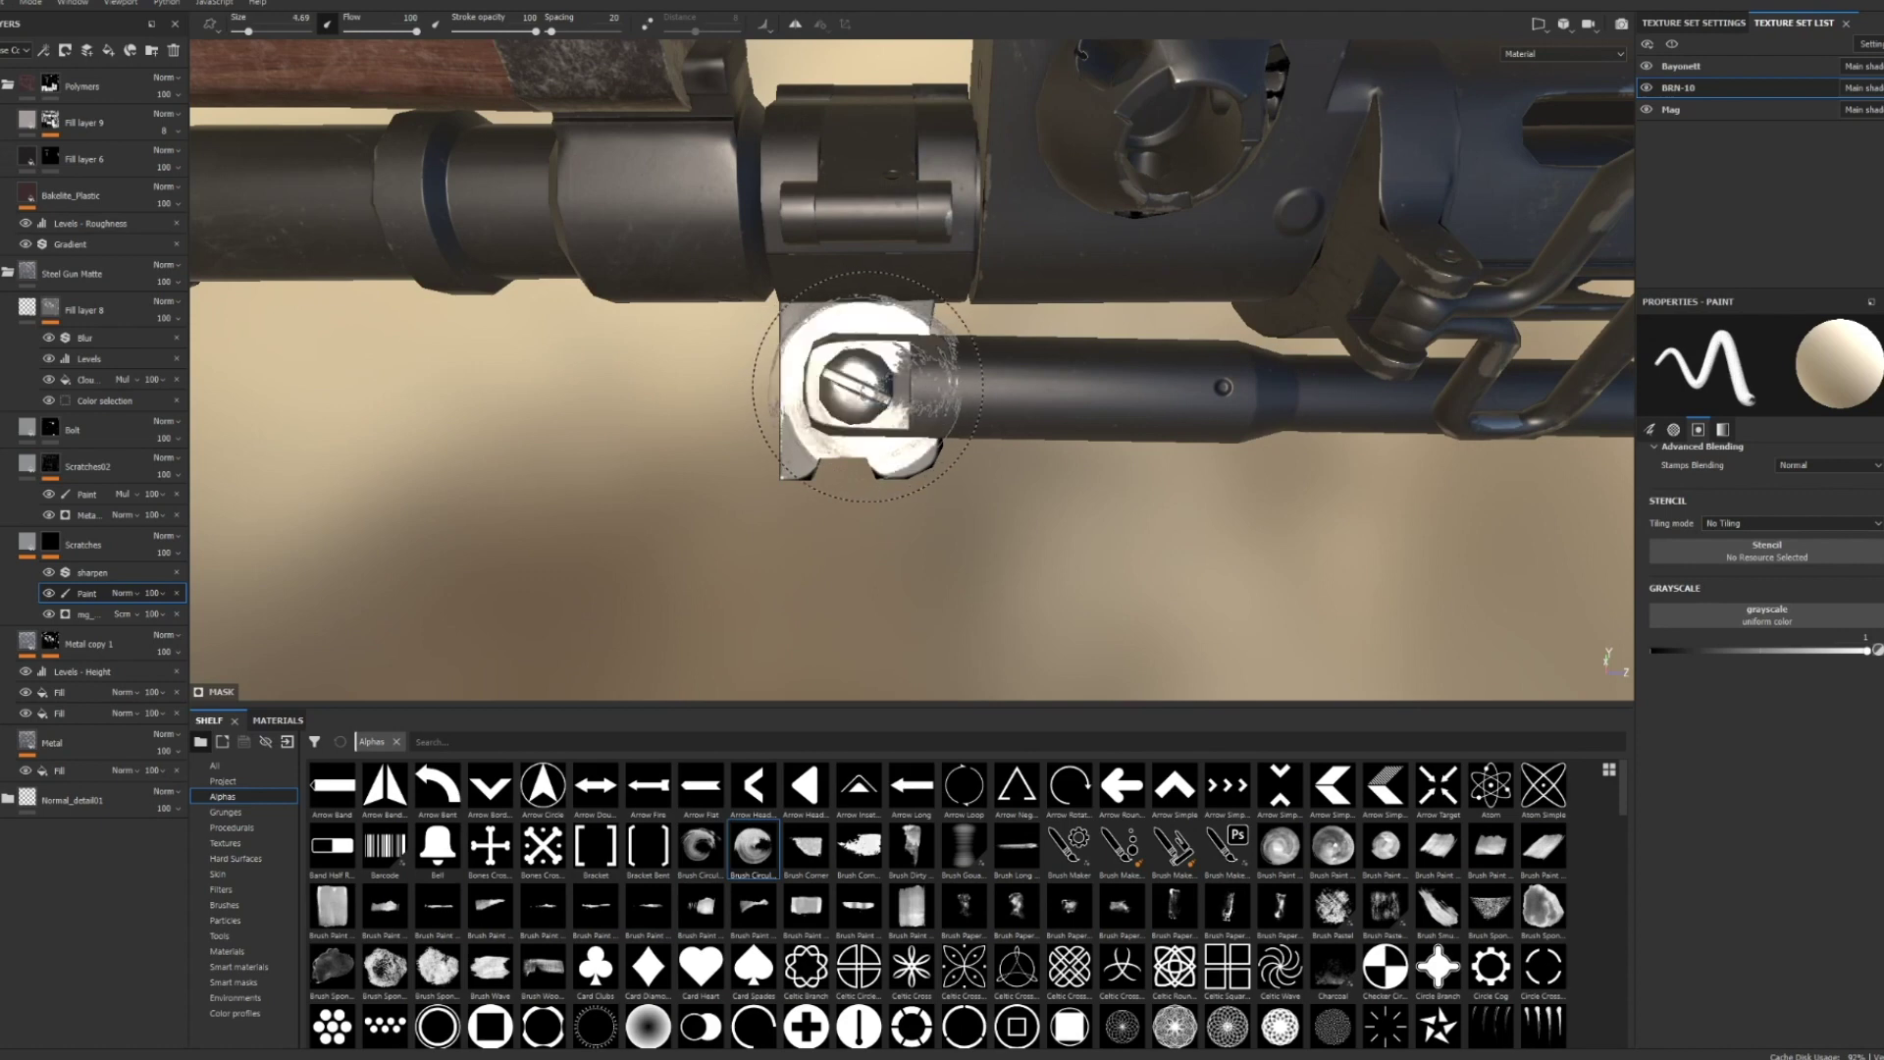
- Set the brush's grayscale value to about 0.09 and stamp over the screw to tone down its circular wear
scroll(1833, 707, up, 5)
scroll(1757, 755, down, 5)
drag(1868, 837, 1653, 838)
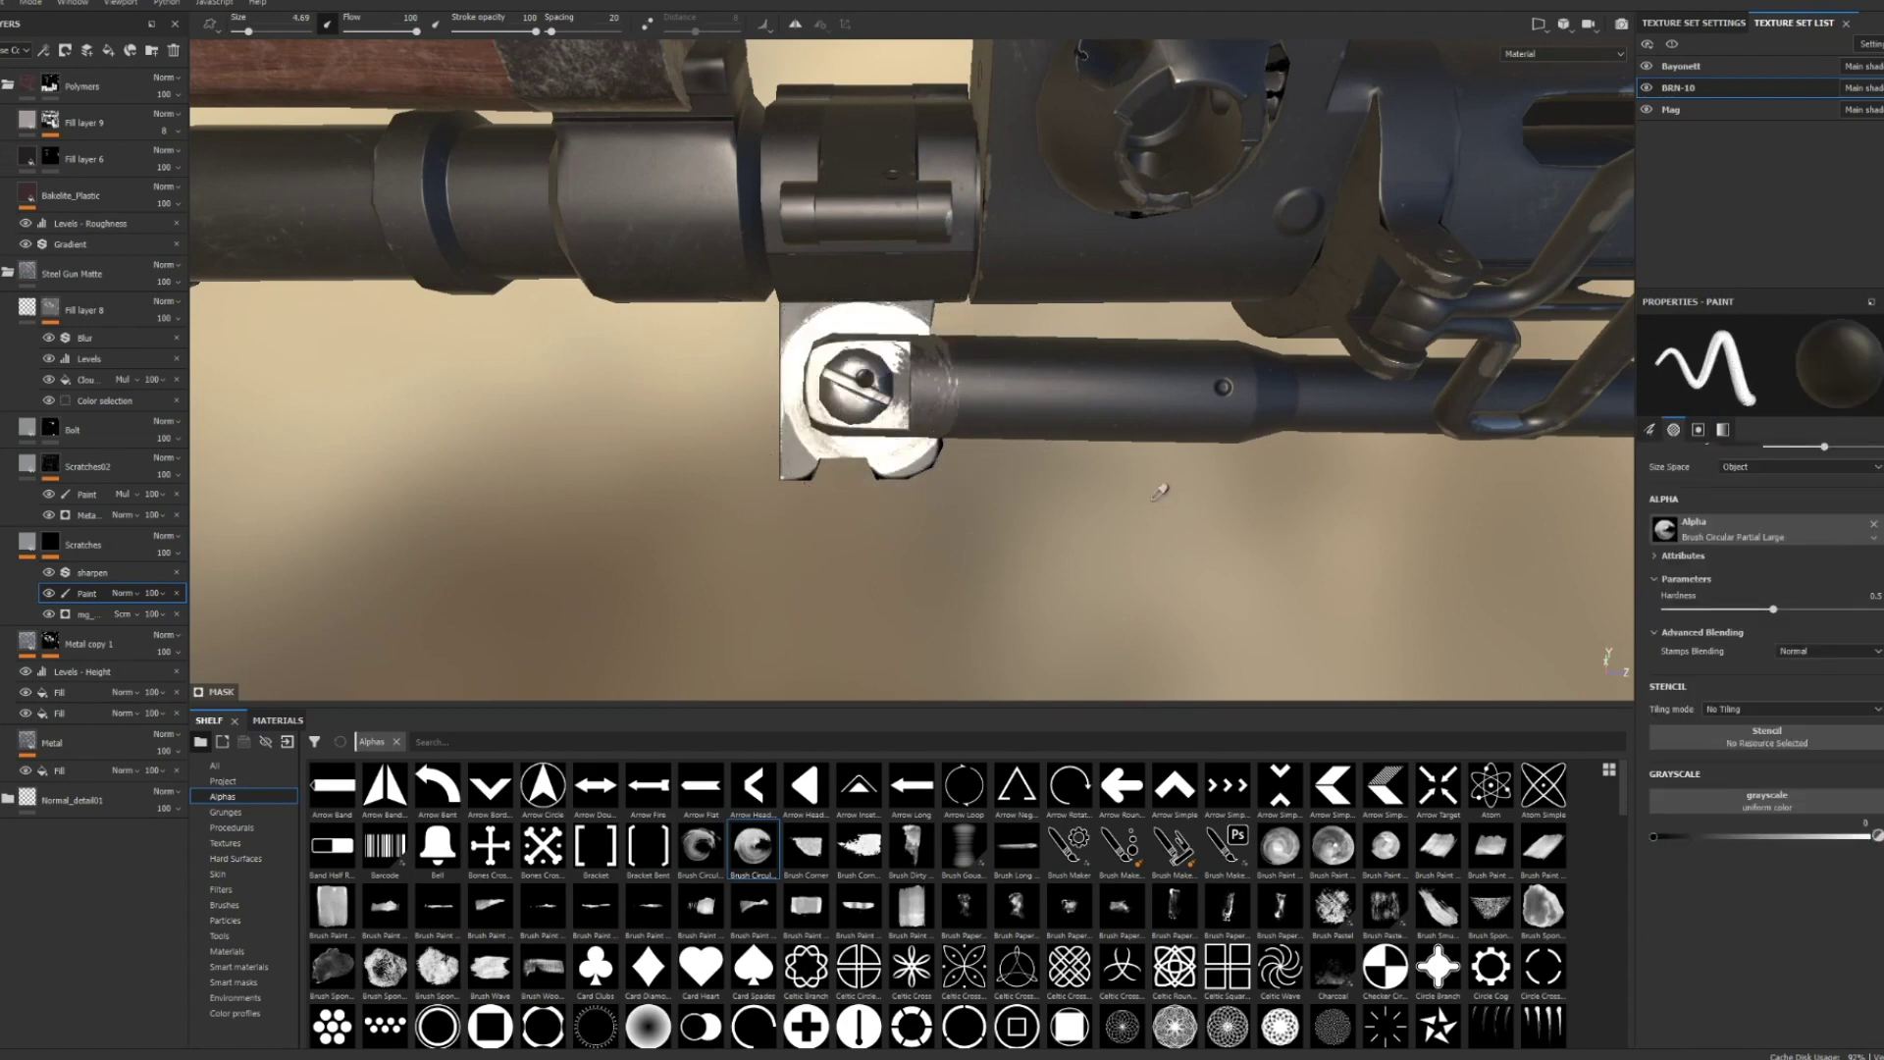
click(1519, 660)
click(864, 384)
click(861, 381)
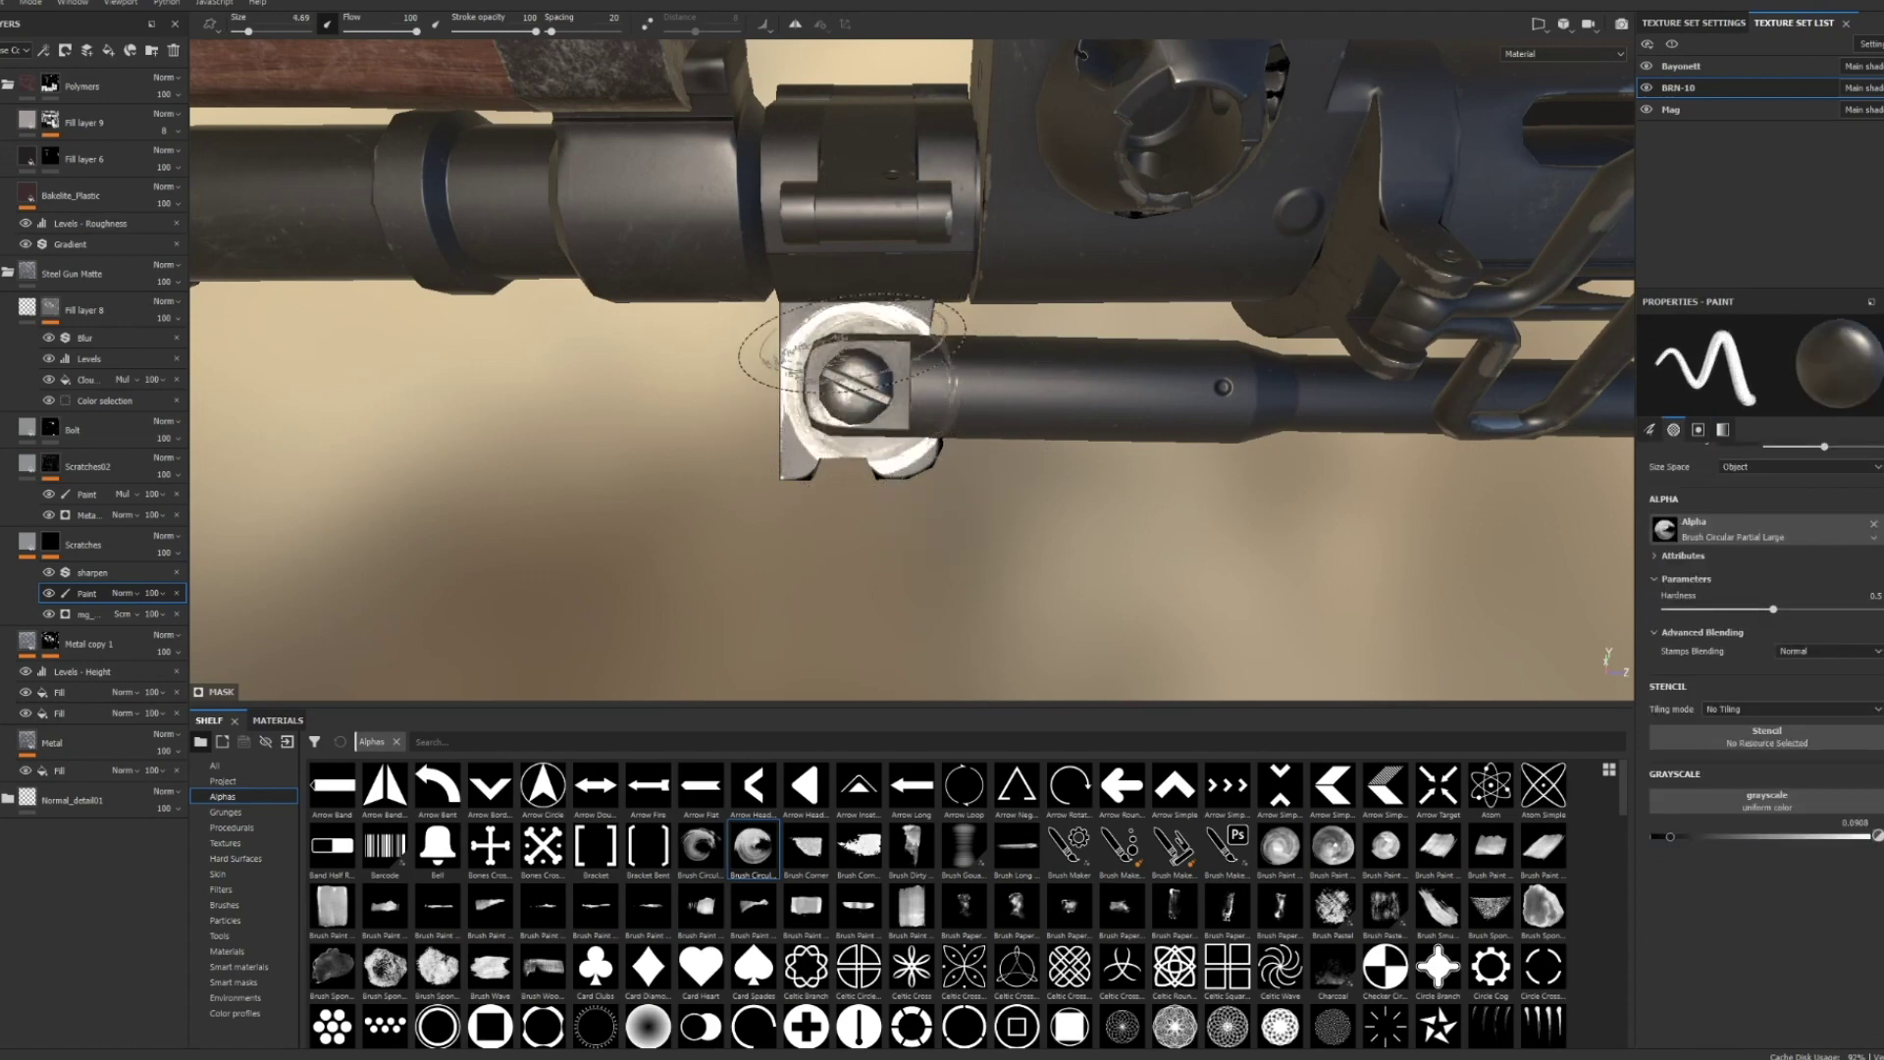
click(860, 381)
mouse_move(907, 386)
ctrl+right_down()
mouse_move(933, 386)
mouse_move(879, 363)
ctrl+right_up()
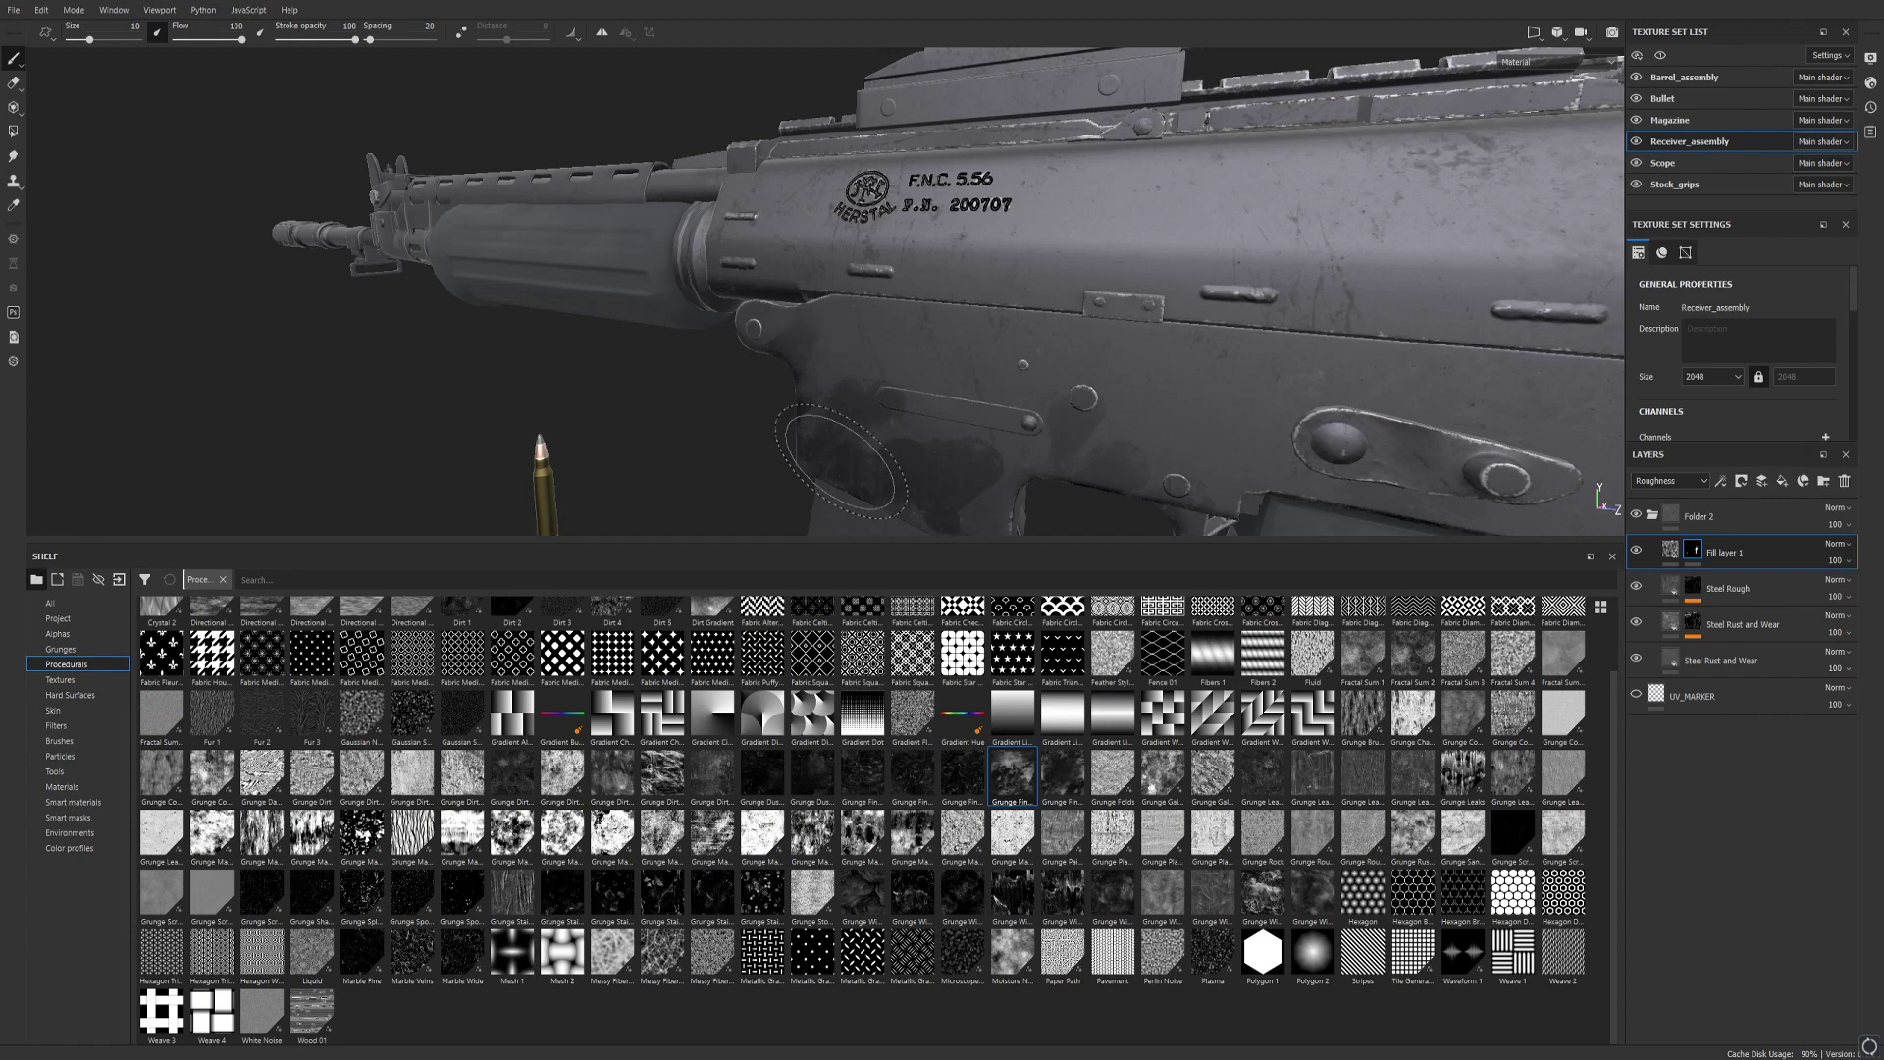
- Examine the FNC rifle's receiver finish from the opposite side and from the front
alt+drag(432, 481, 849, 378)
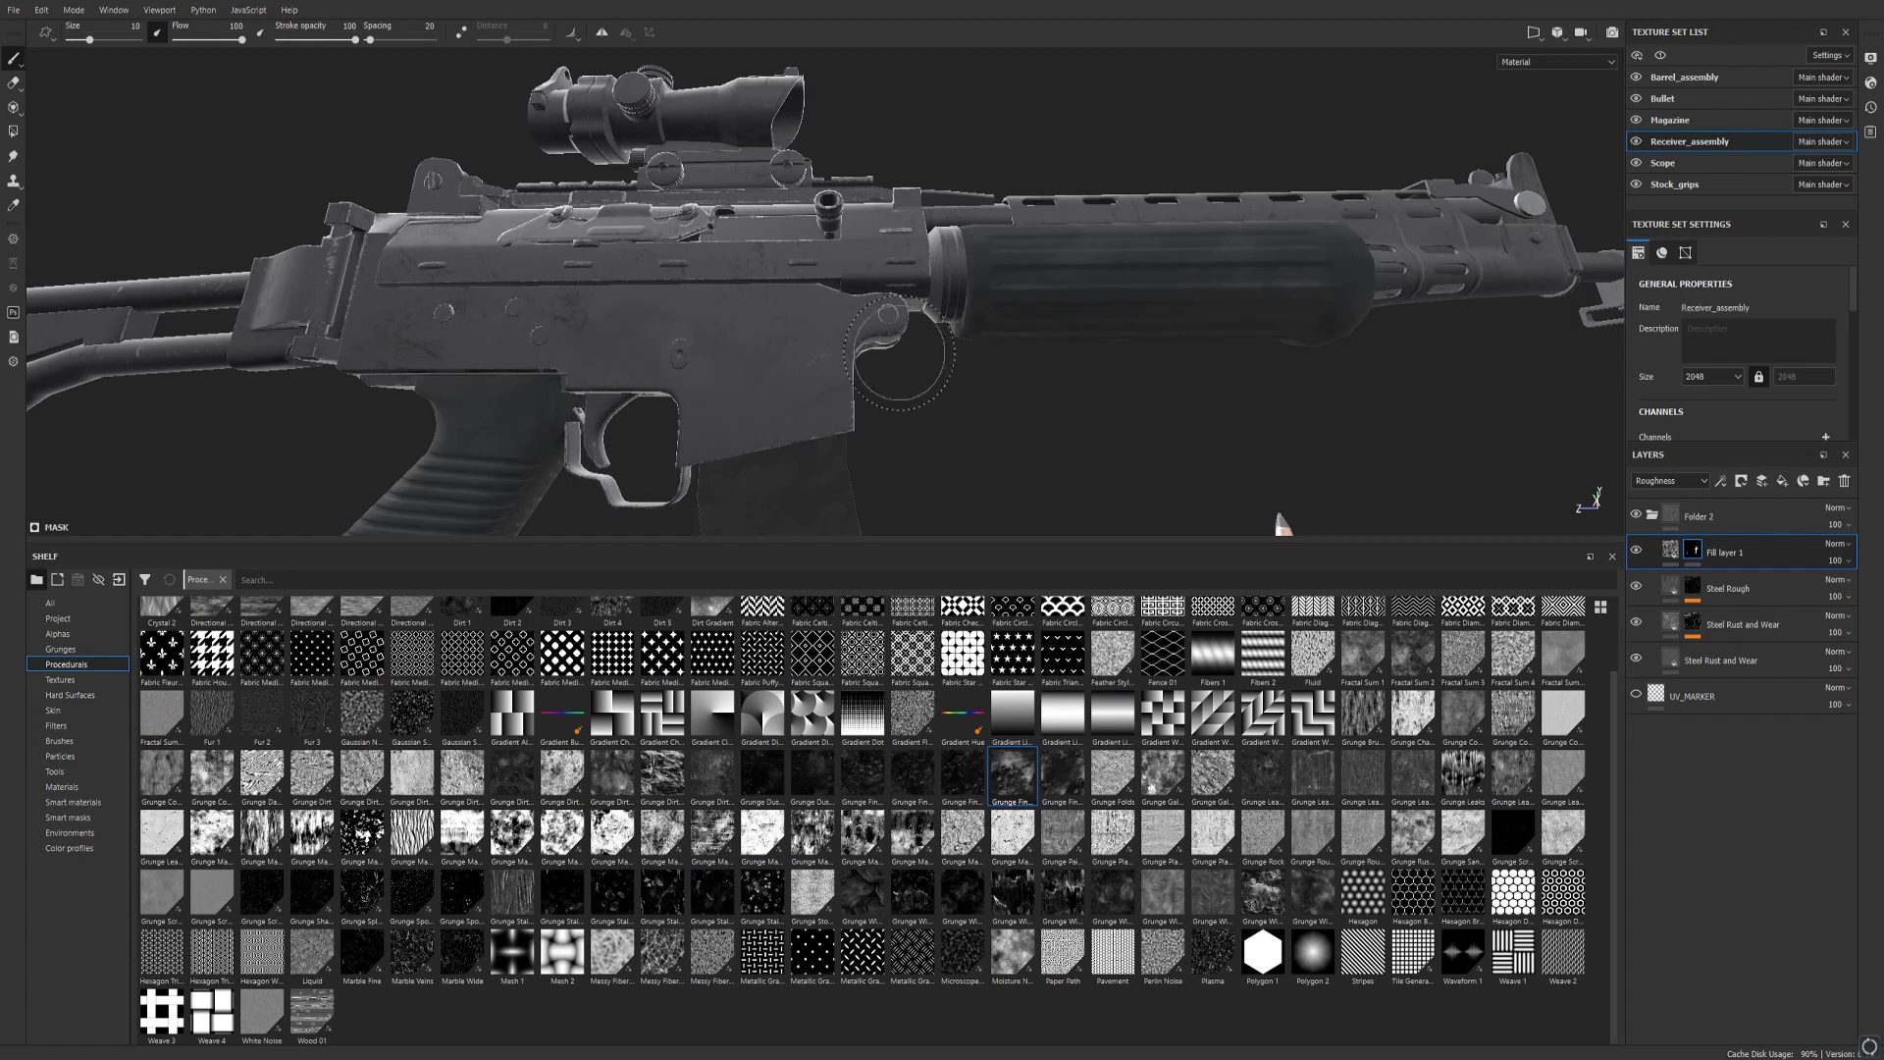
alt+drag(901, 350, 859, 337)
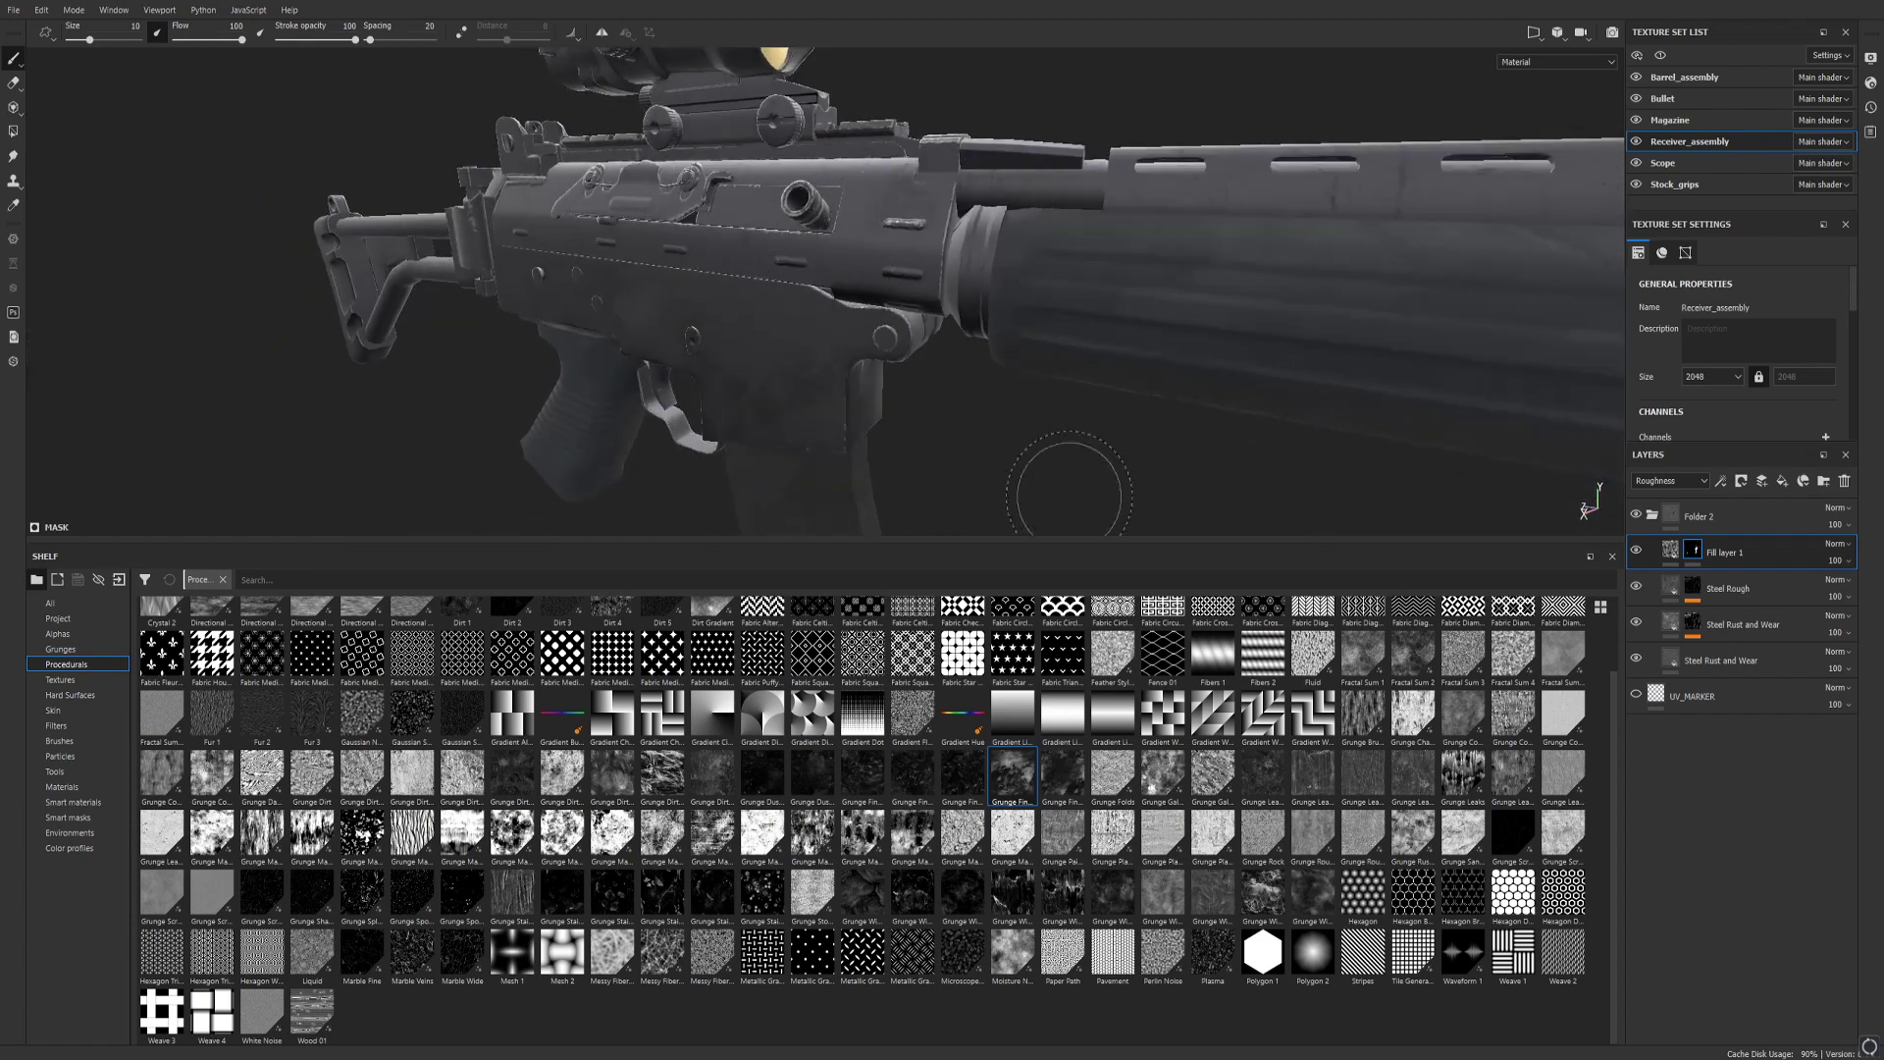
alt+drag(1099, 491, 913, 224)
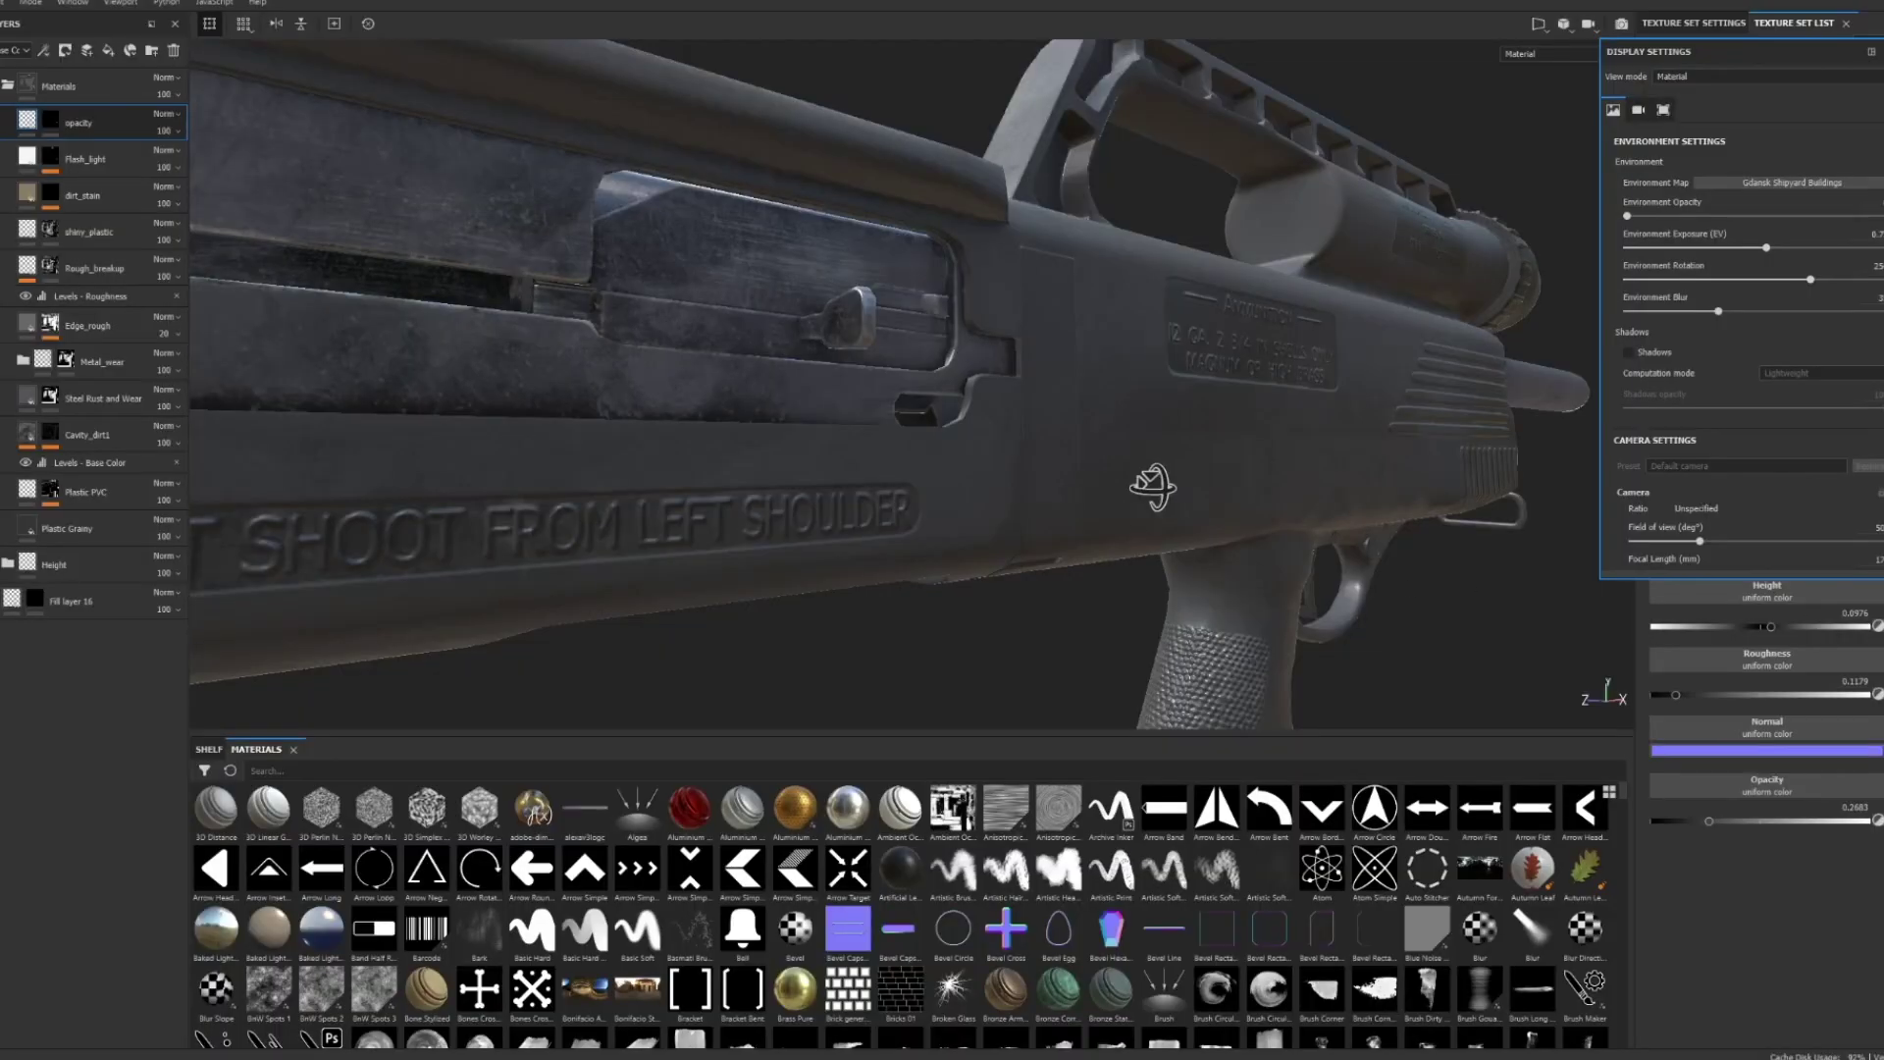
- Examine the shotgun's bolt area and engraved caution text under rotated environment lighting
mouse_move(1140, 486)
alt+mouse_down()
mouse_move(892, 471)
mouse_move(900, 505)
mouse_move(1220, 471)
mouse_move(1008, 481)
mouse_move(1145, 458)
alt+mouse_up()
alt+middle_drag(1144, 458, 1014, 412)
alt+drag(1014, 412, 1123, 416)
alt+middle_drag(1122, 416, 1241, 366)
alt+drag(1240, 366, 1249, 379)
shift+right_drag(1249, 379, 1151, 360)
alt+drag(1150, 360, 1209, 309)
mouse_move(1207, 308)
shift+right_down()
mouse_move(1135, 303)
mouse_move(1211, 329)
shift+right_up()
scroll(1212, 342, down, 4)
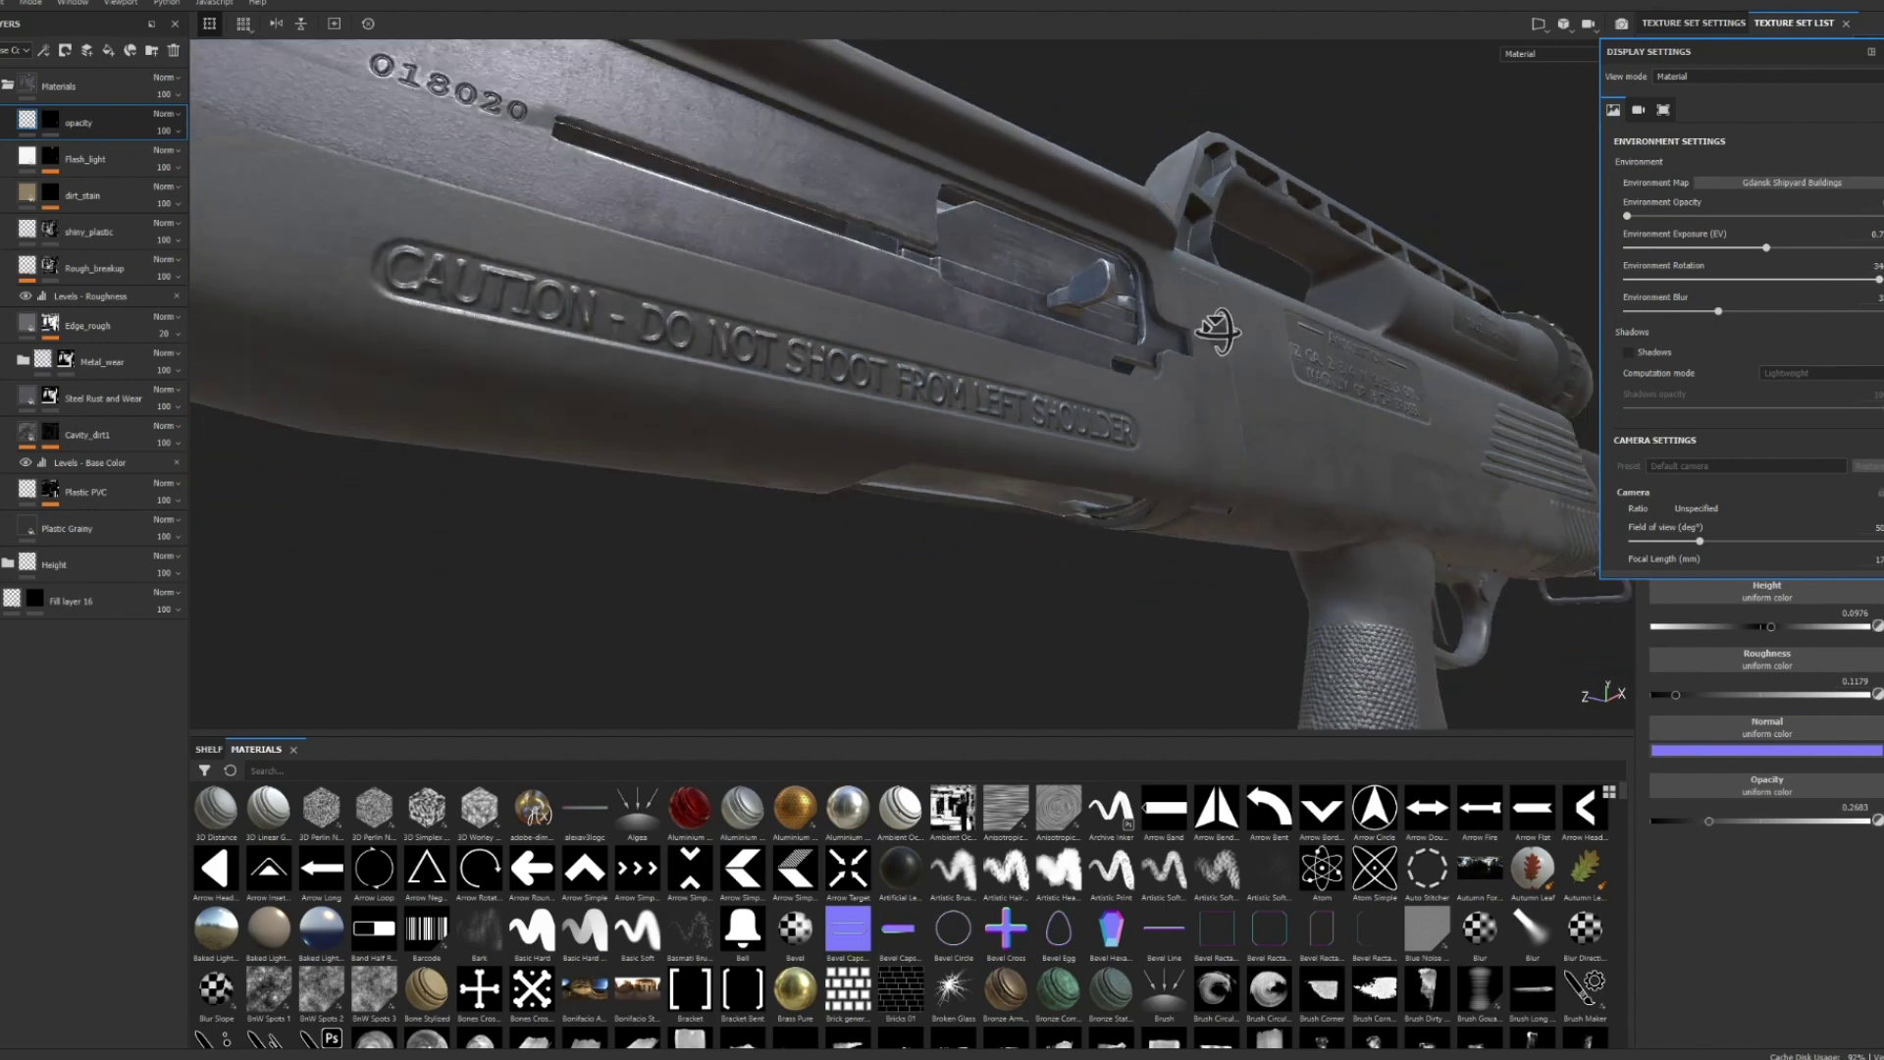
- Examine the surface finishes of the shotgun and the FNC rifle from several angles and under rotated lighting
alt+drag(1221, 336, 1243, 423)
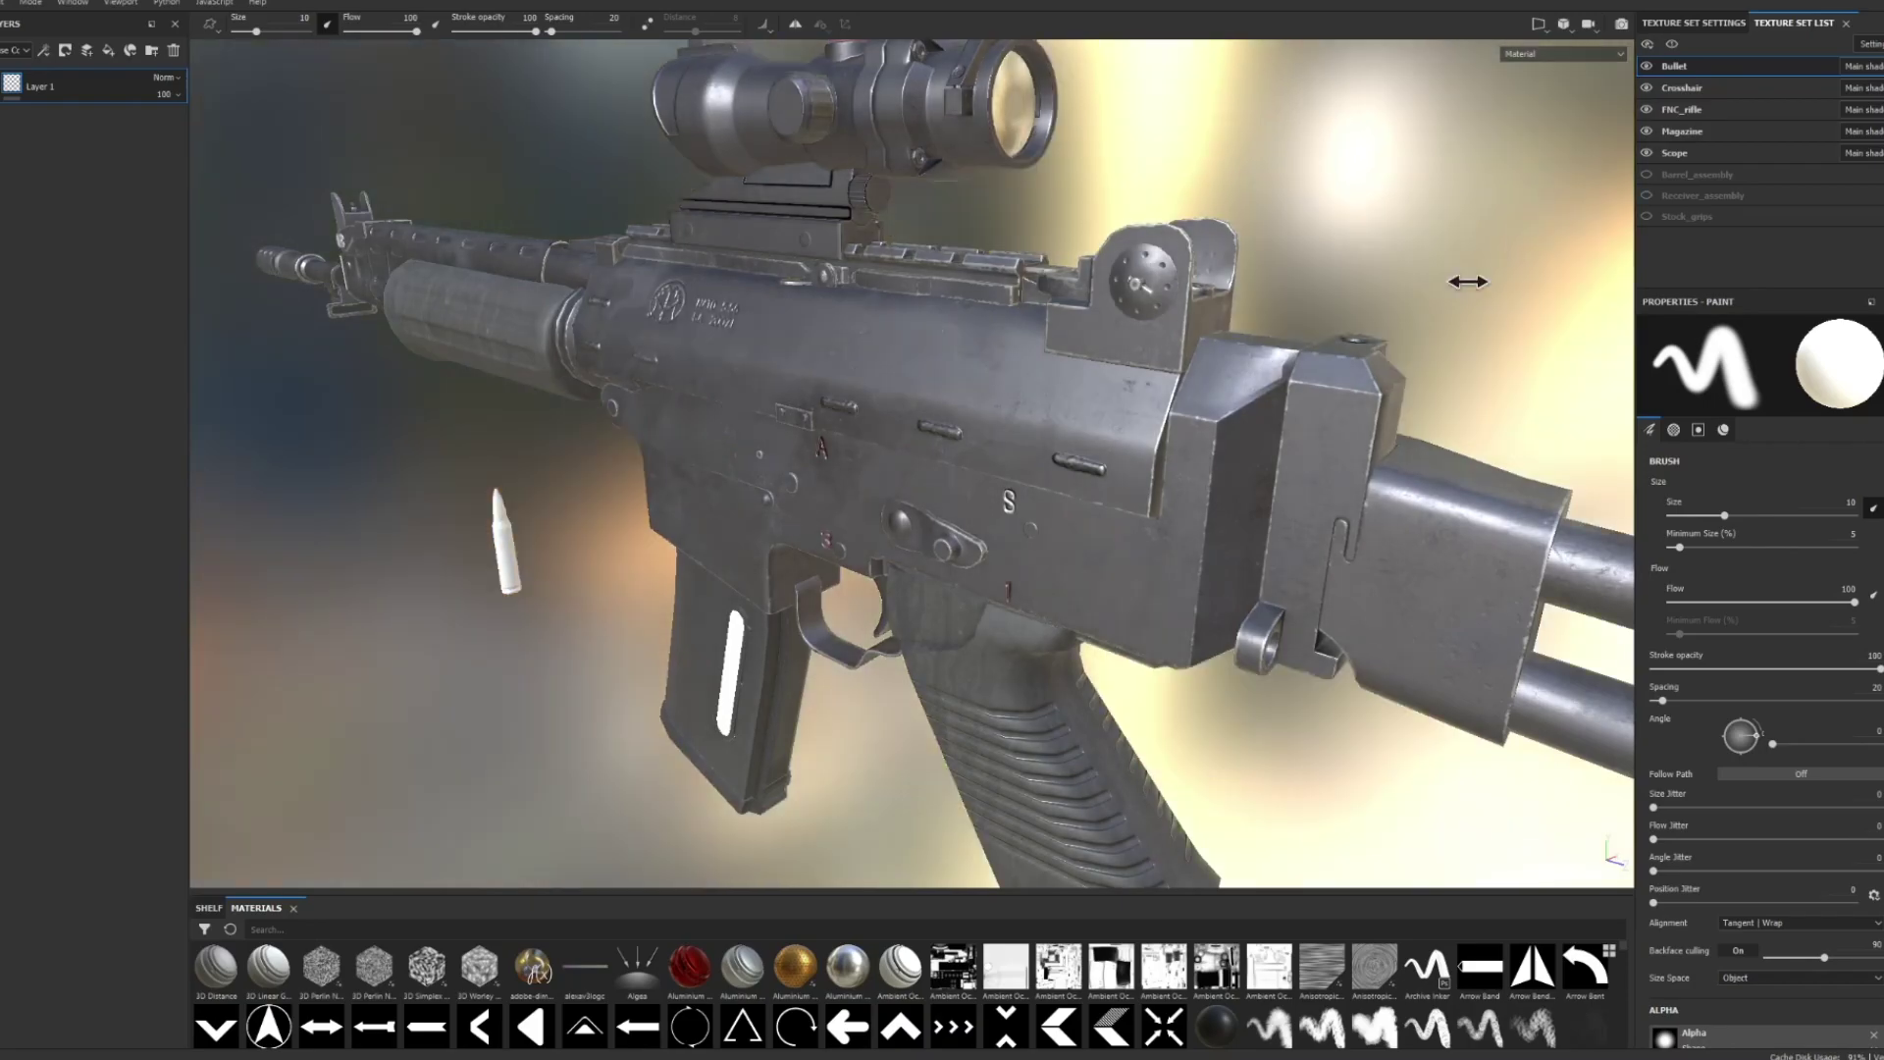
shift+right_drag(1431, 276, 1354, 261)
scroll(1232, 260, up, 5)
scroll(1231, 260, down, 5)
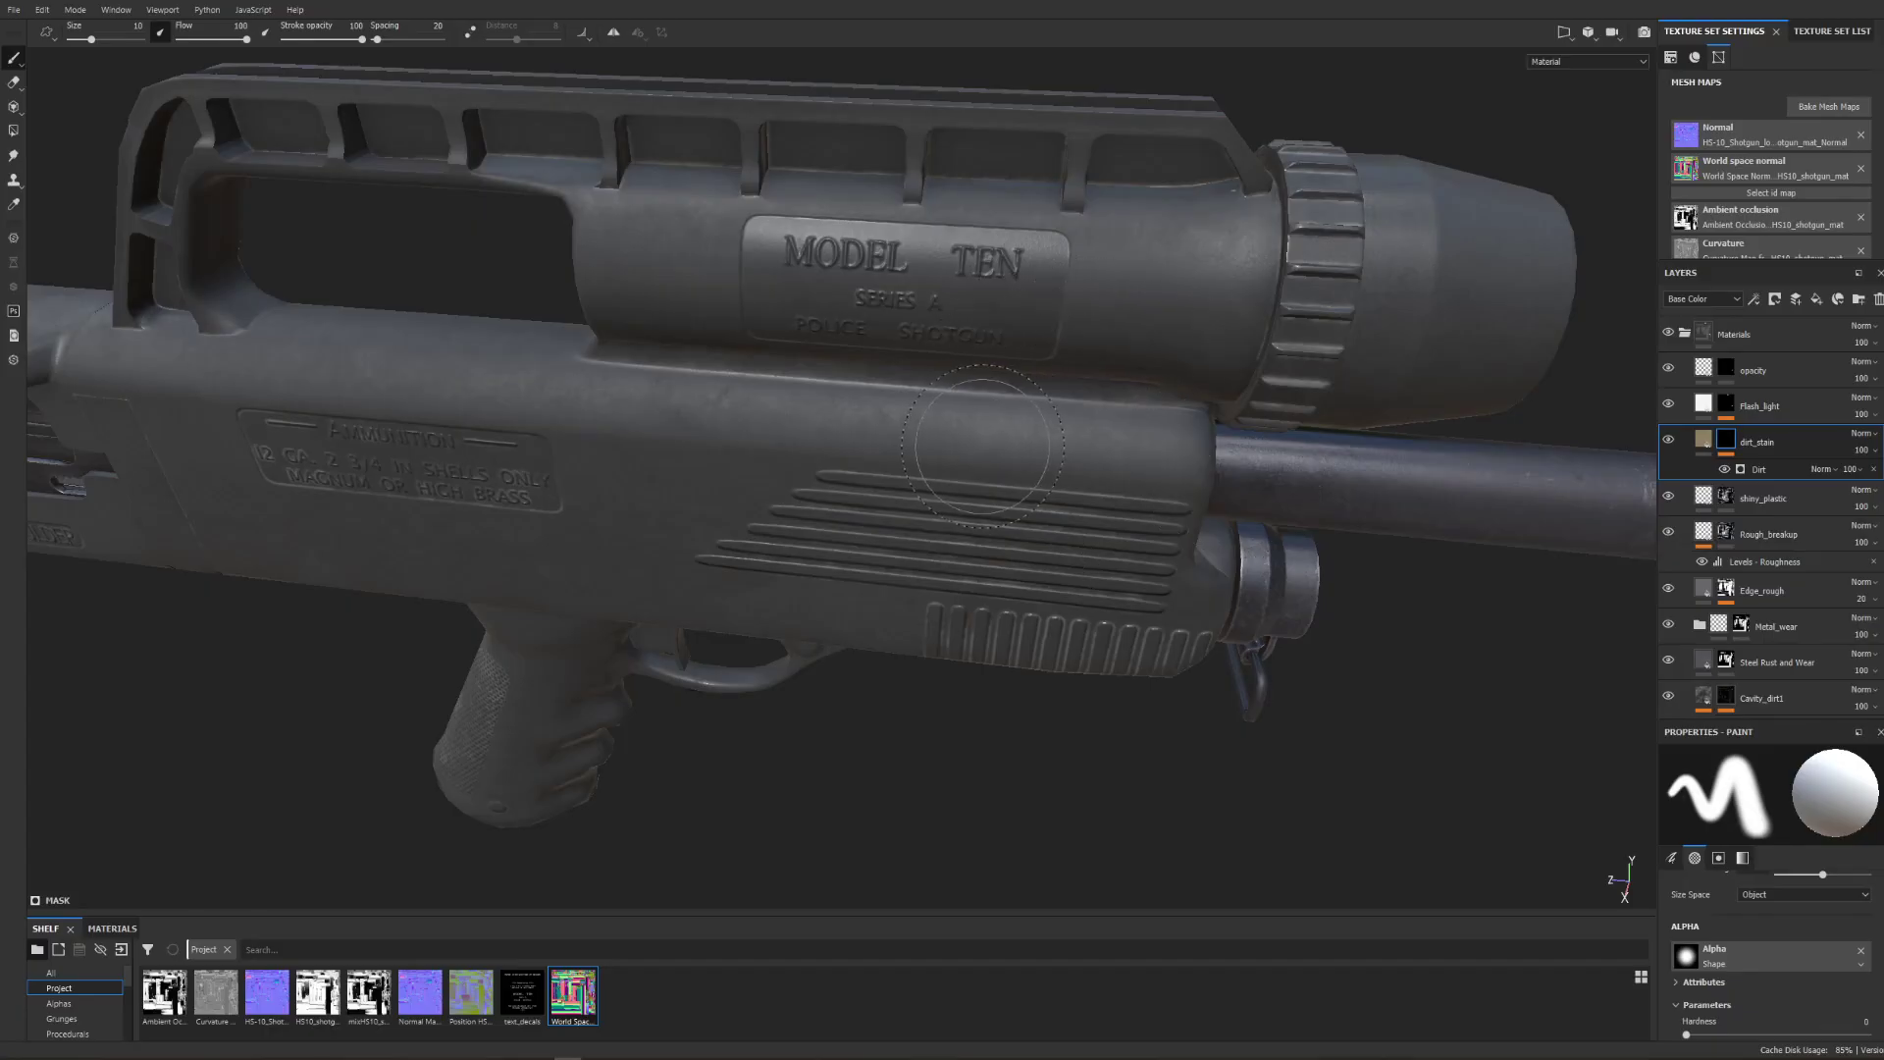
scroll(981, 447, down, 10)
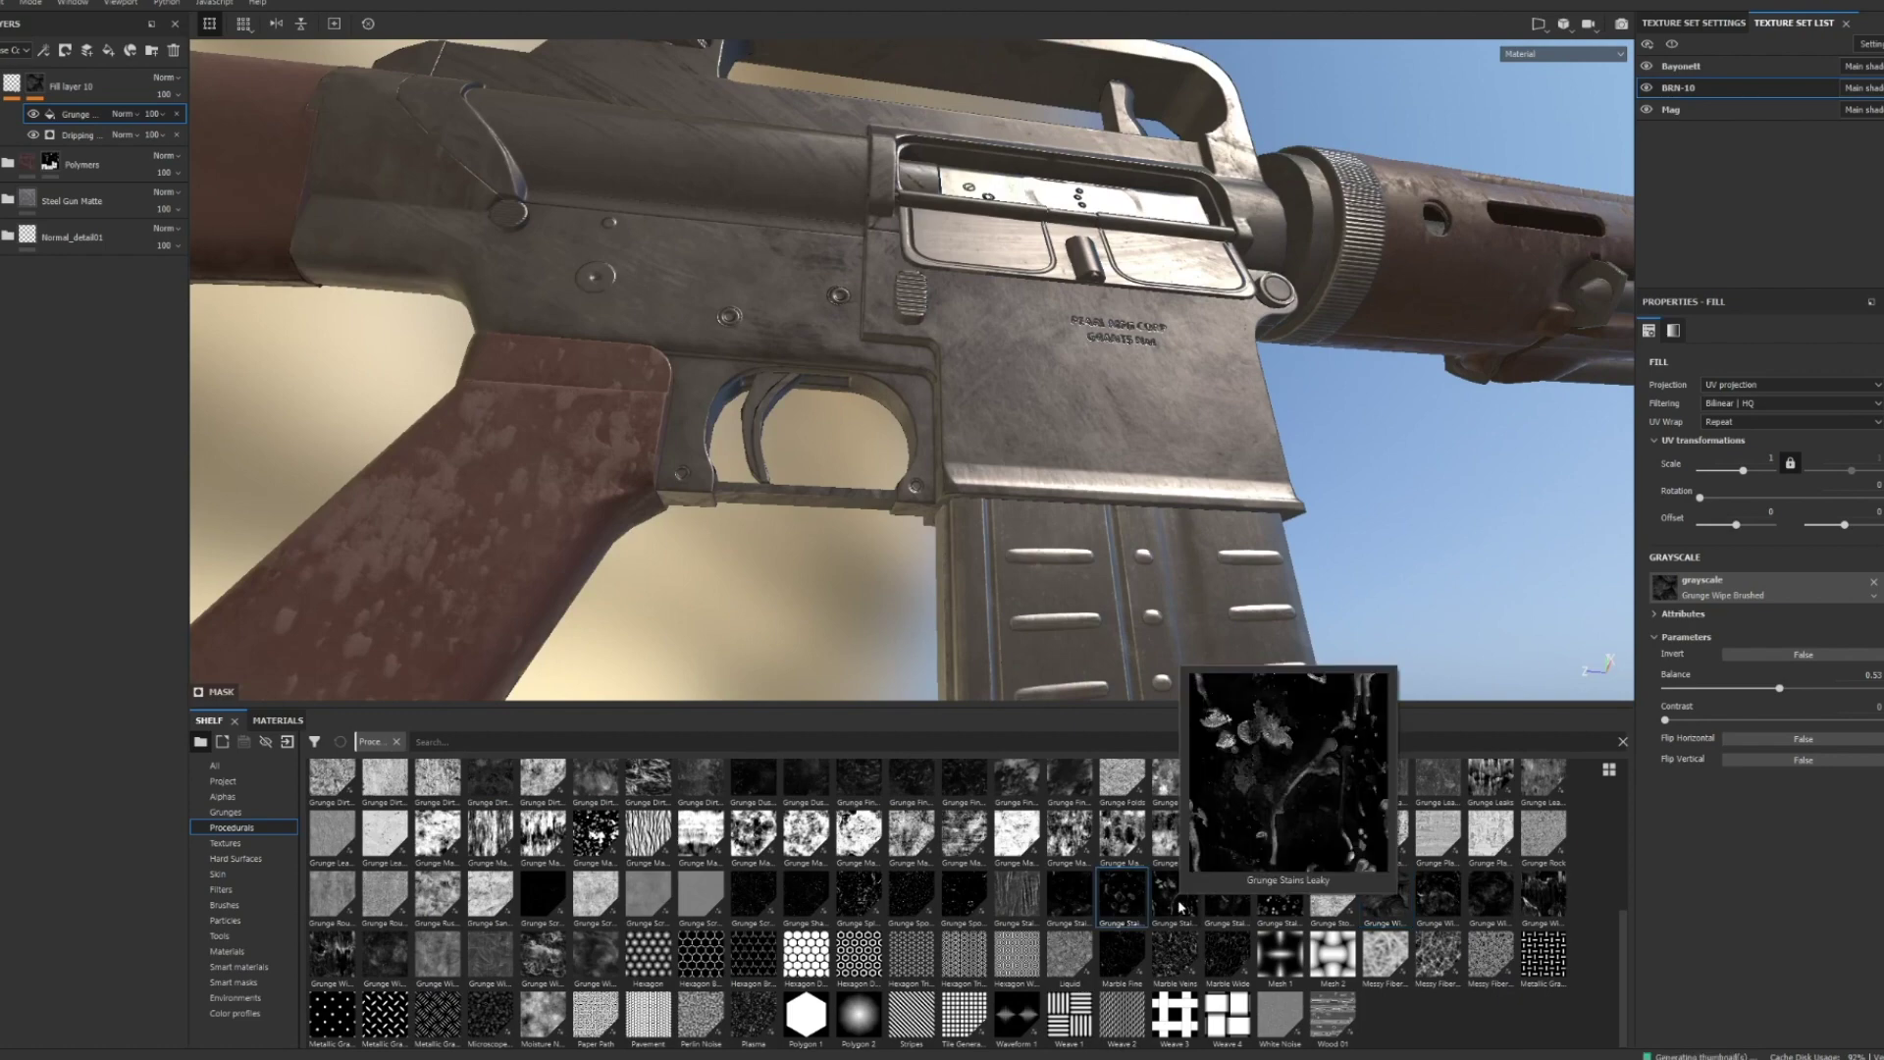
- Keep only the roughness channel on the new fill layer, lower its roughness and add a black mask
mouse_move(1177, 900)
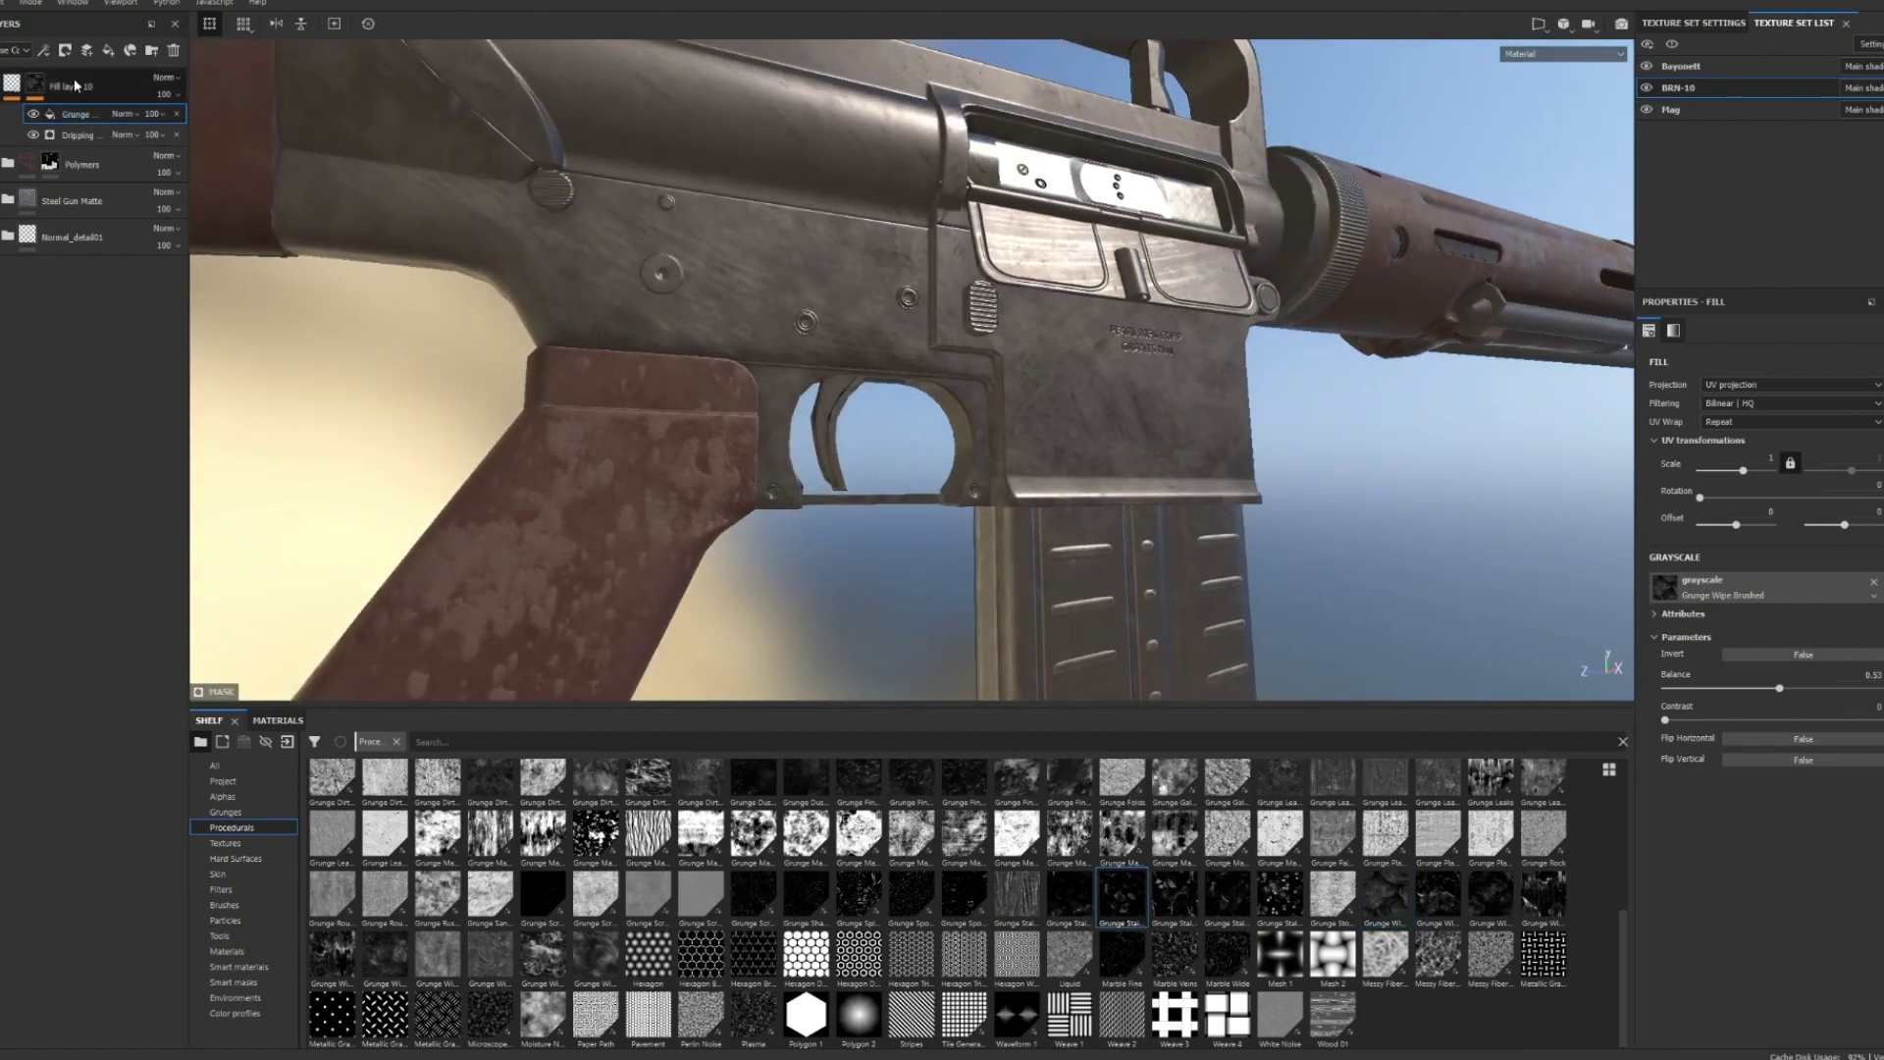
key(1)
alt+click(1747, 580)
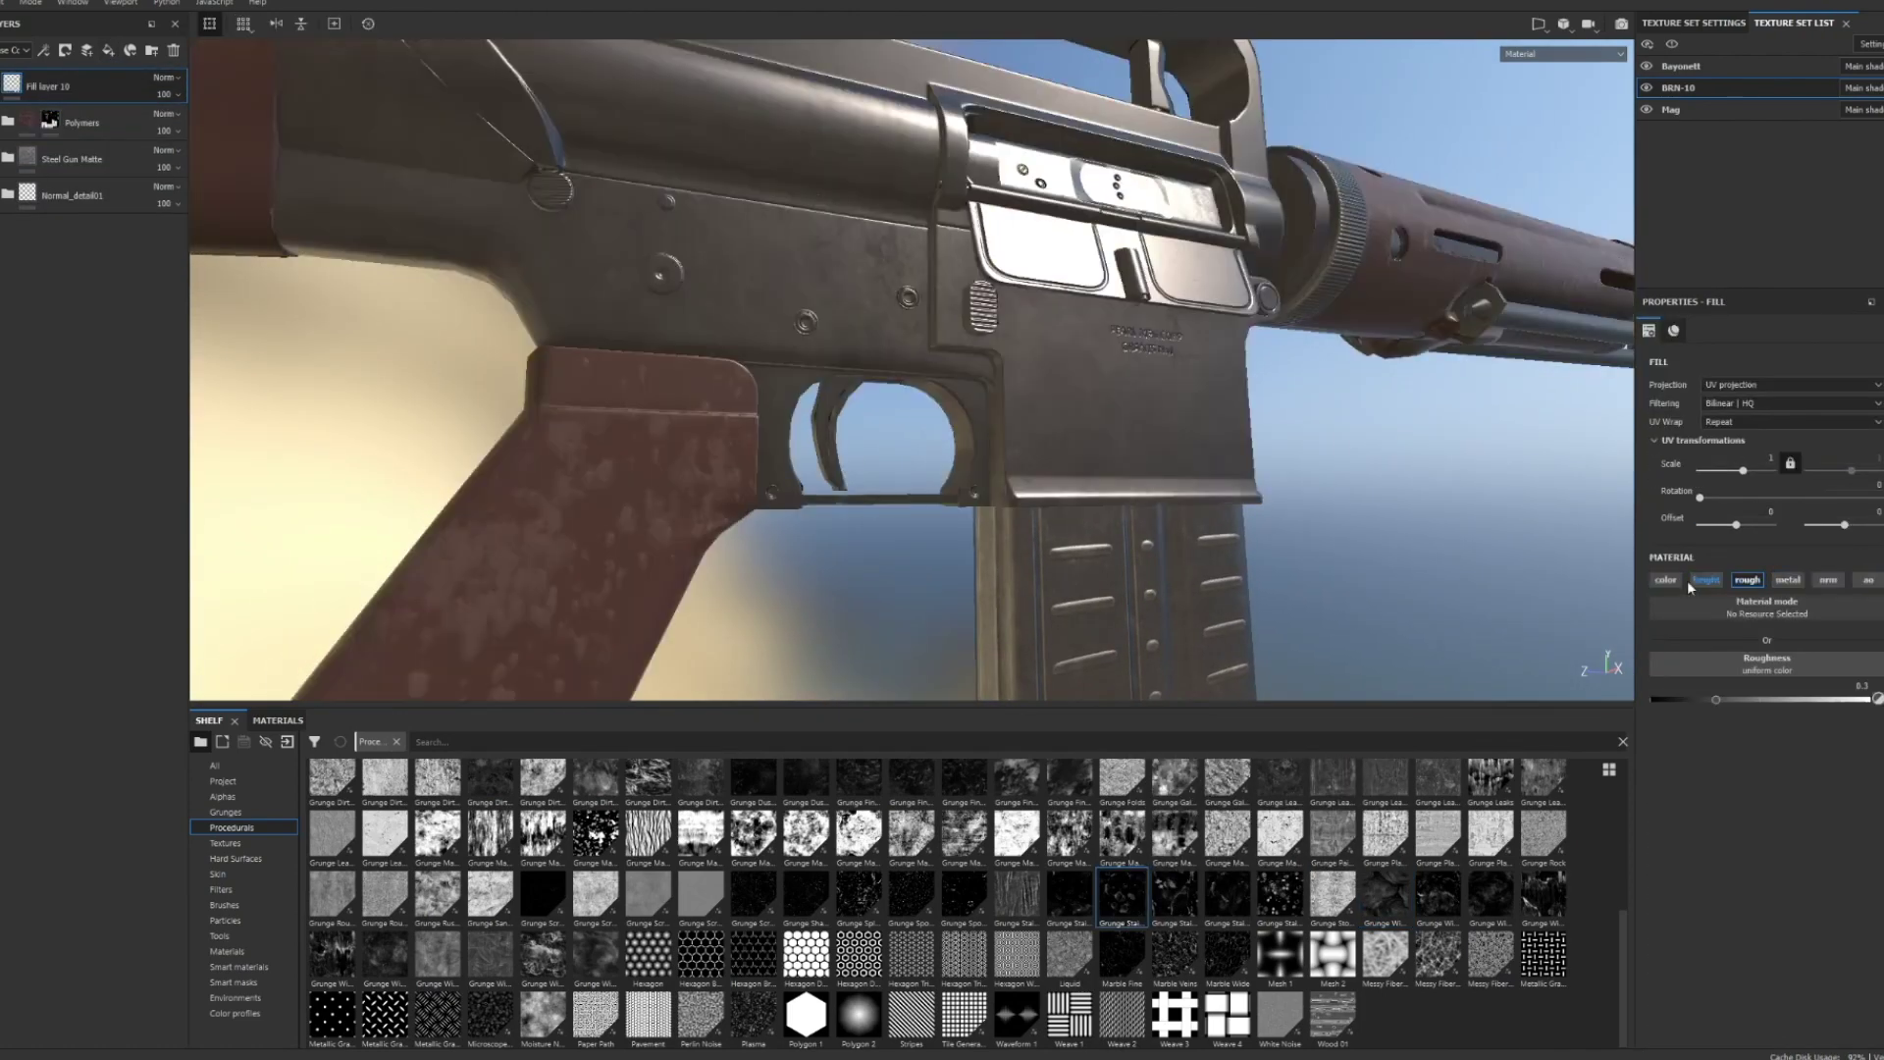
click(1688, 701)
alt+drag(1158, 412, 1020, 422)
right_click(61, 76)
click(106, 104)
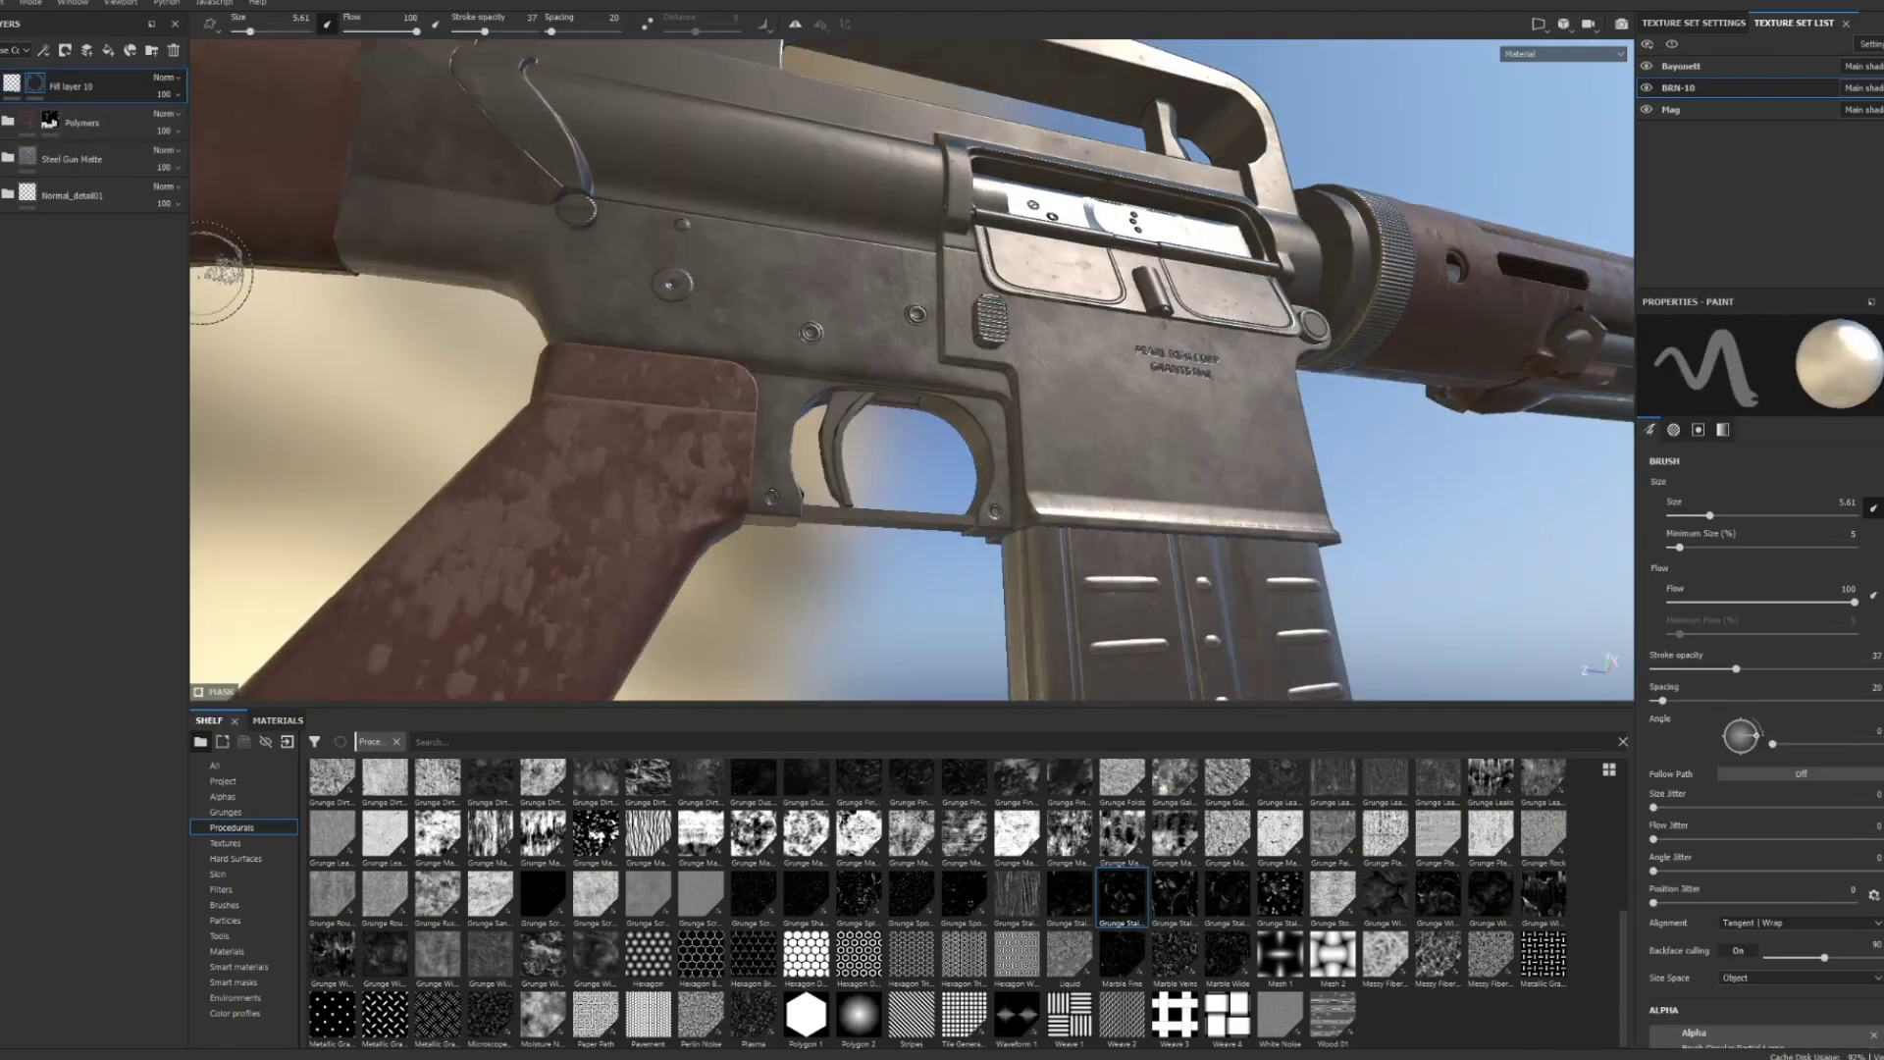
- Add a Dirt generator to the fill layer's mask
alt+drag(887, 452, 1065, 566)
right_click(35, 84)
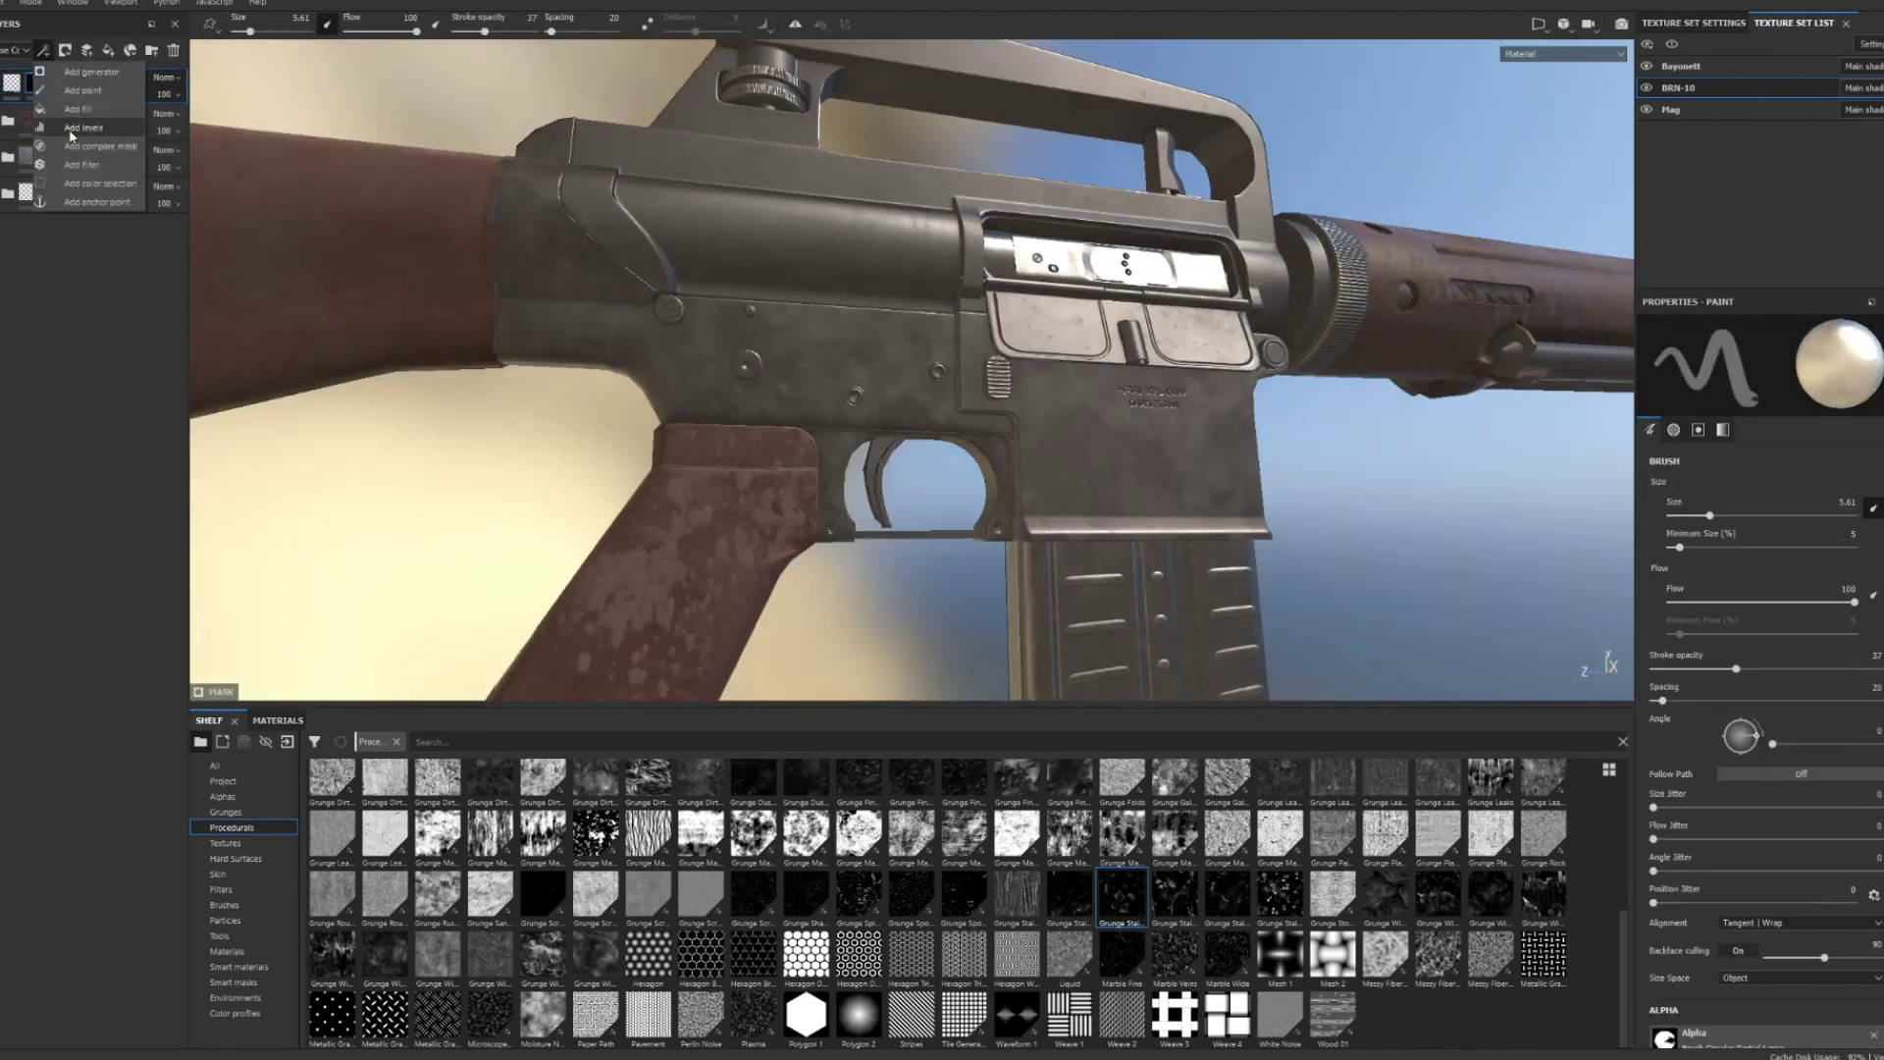
click(98, 157)
click(1771, 355)
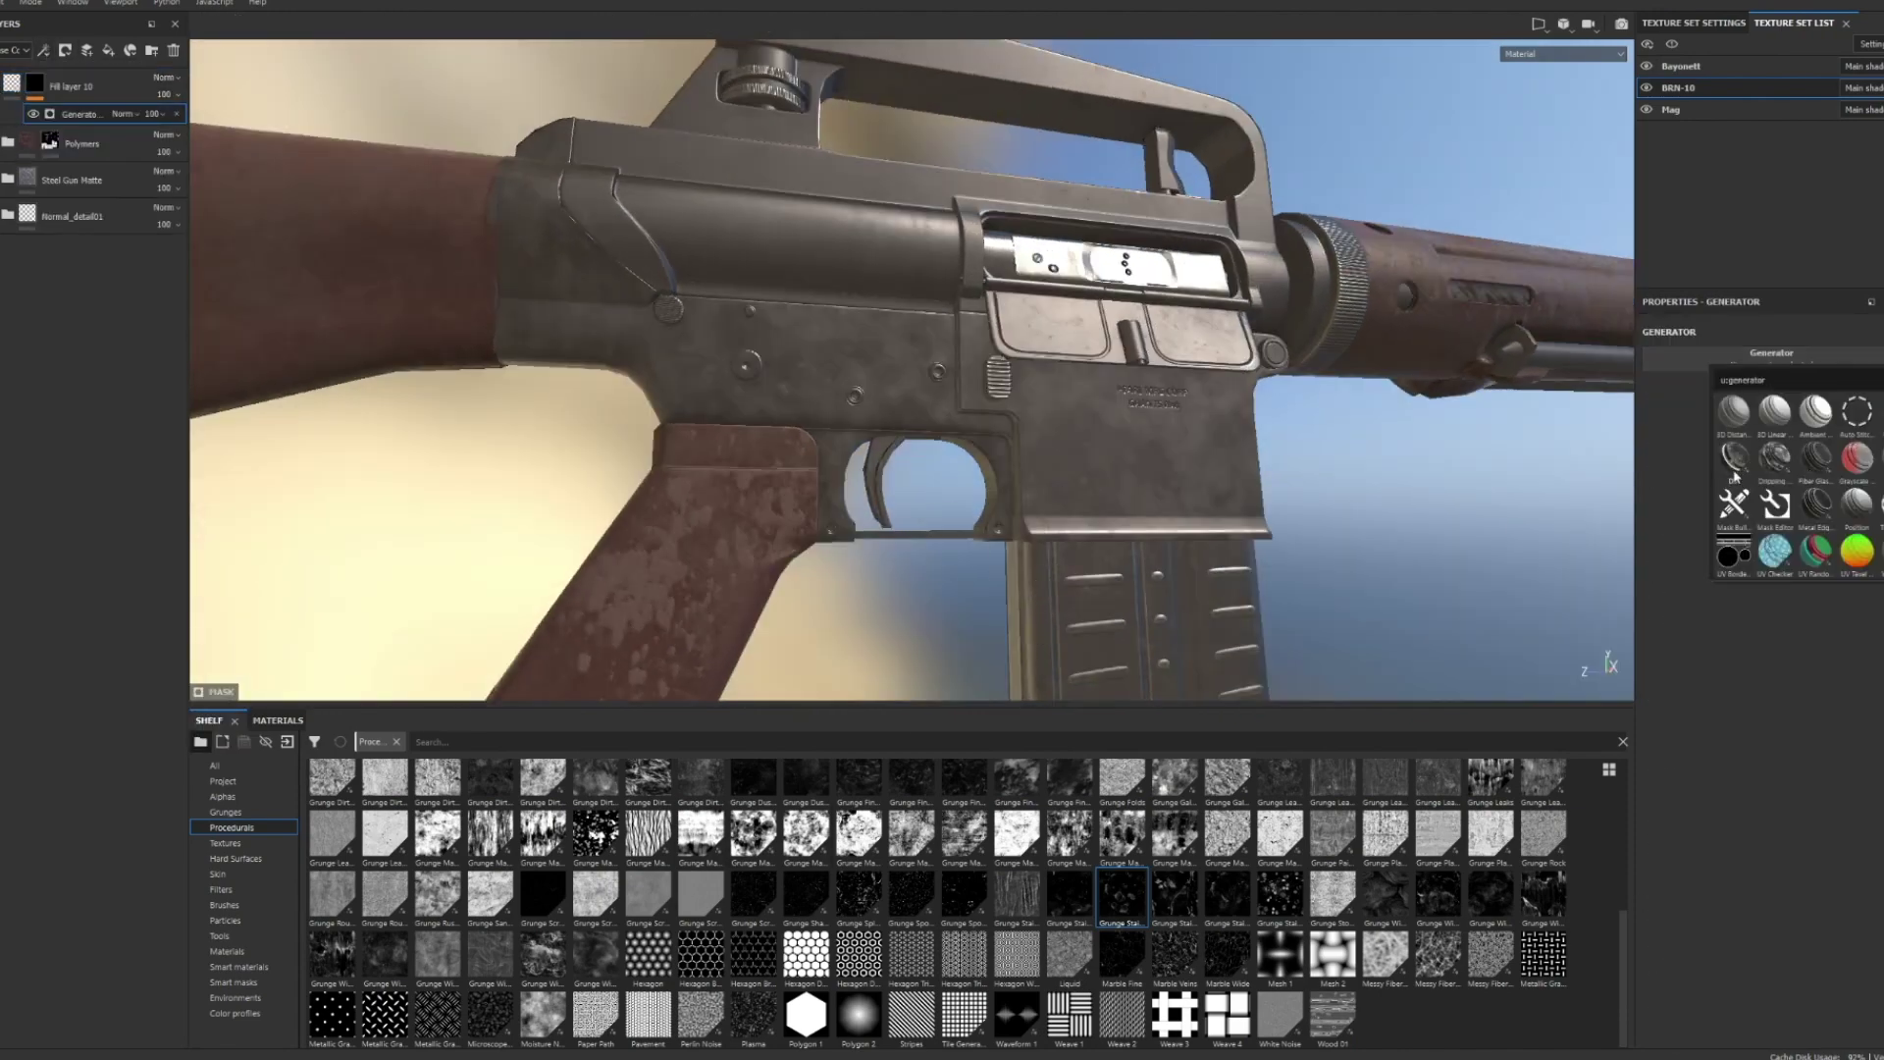
click(1734, 459)
alt+right_drag(1089, 534, 1266, 513)
alt+drag(1266, 513, 1292, 484)
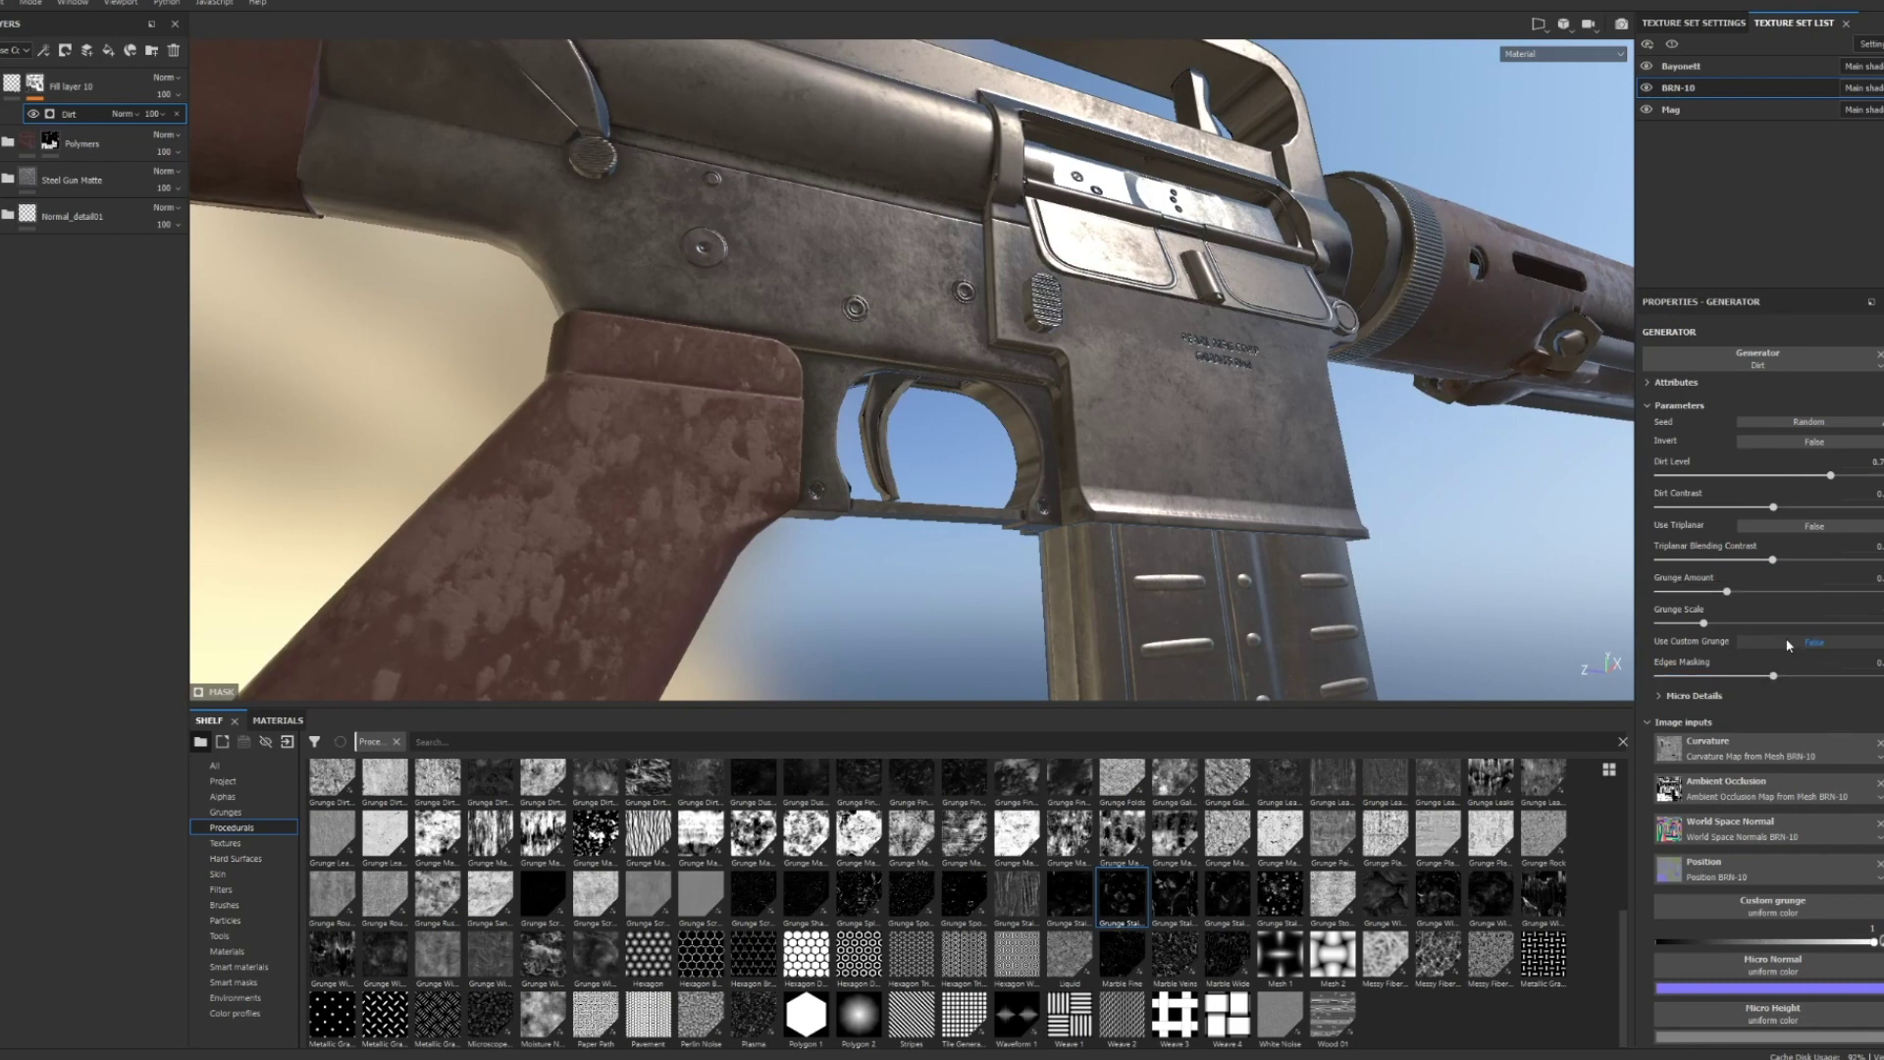
- Enable the Dirt generator's custom grunge and assign Grunge Stains Large Hollow to it
click(1788, 643)
click(1772, 905)
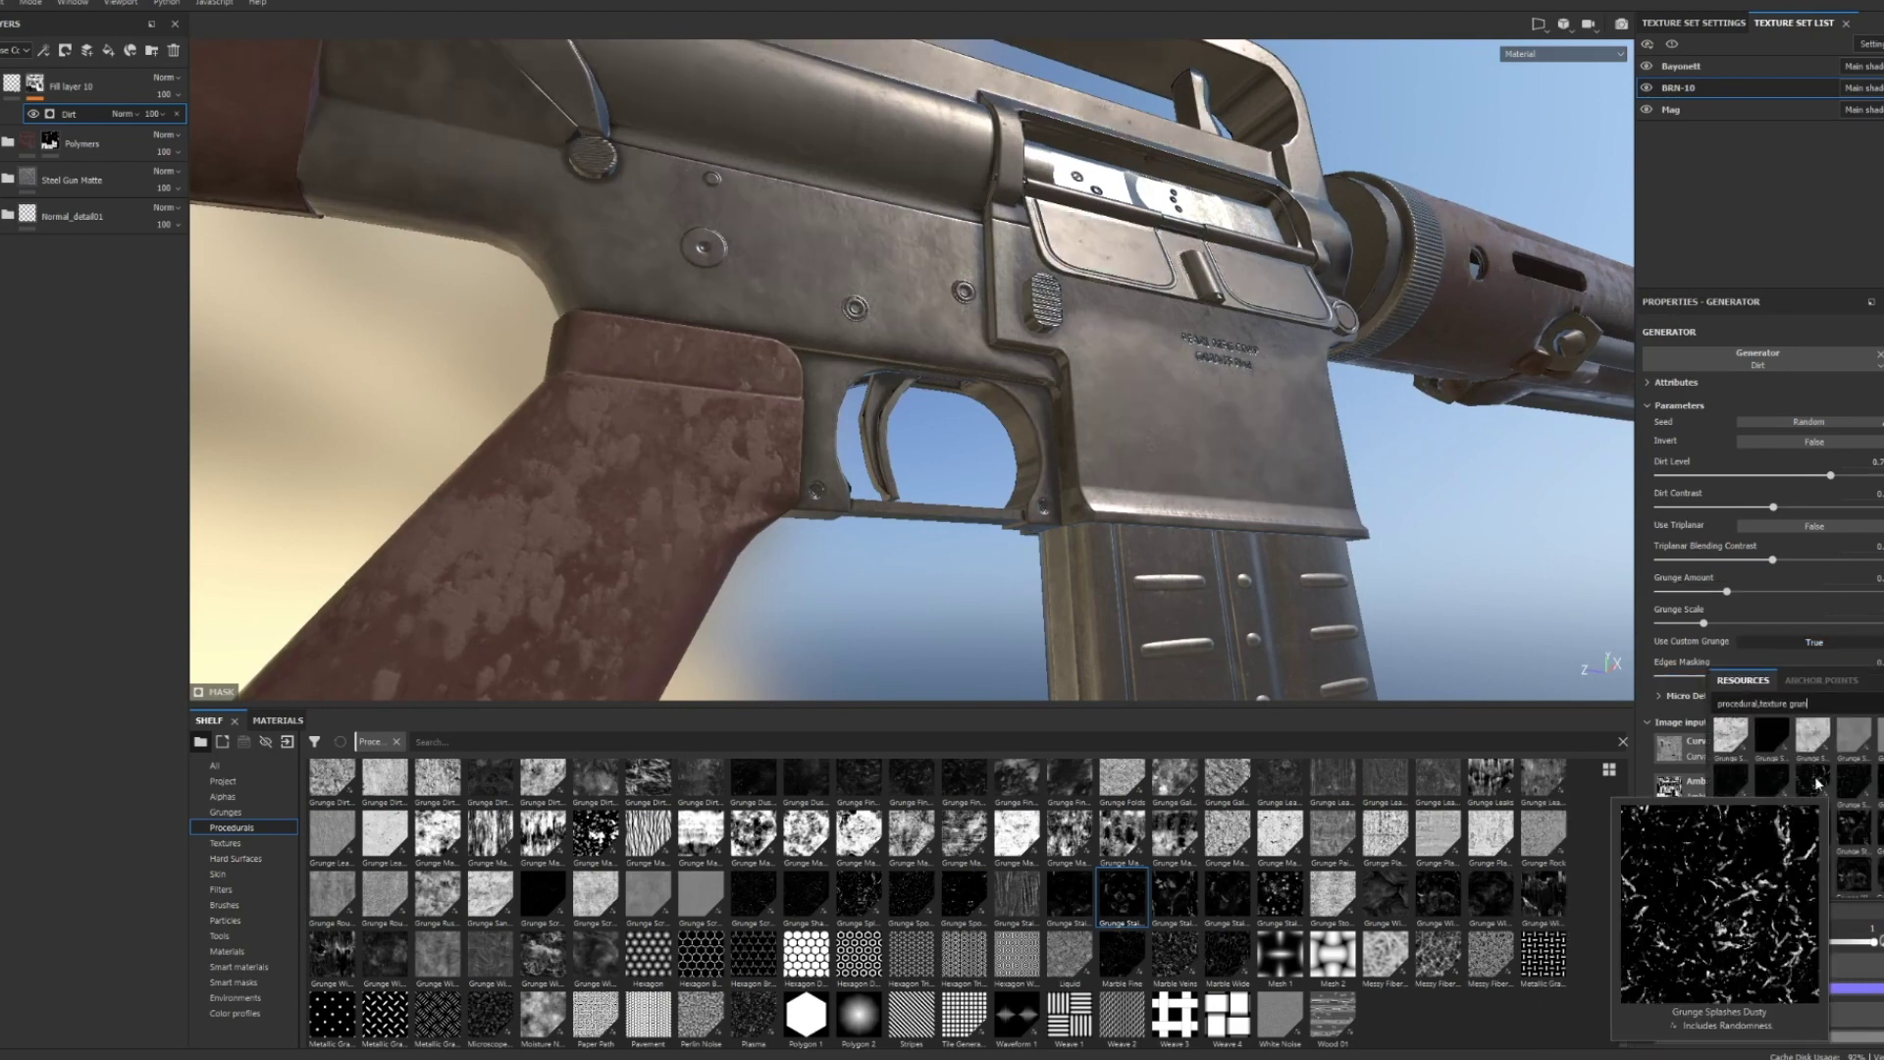
click(1735, 827)
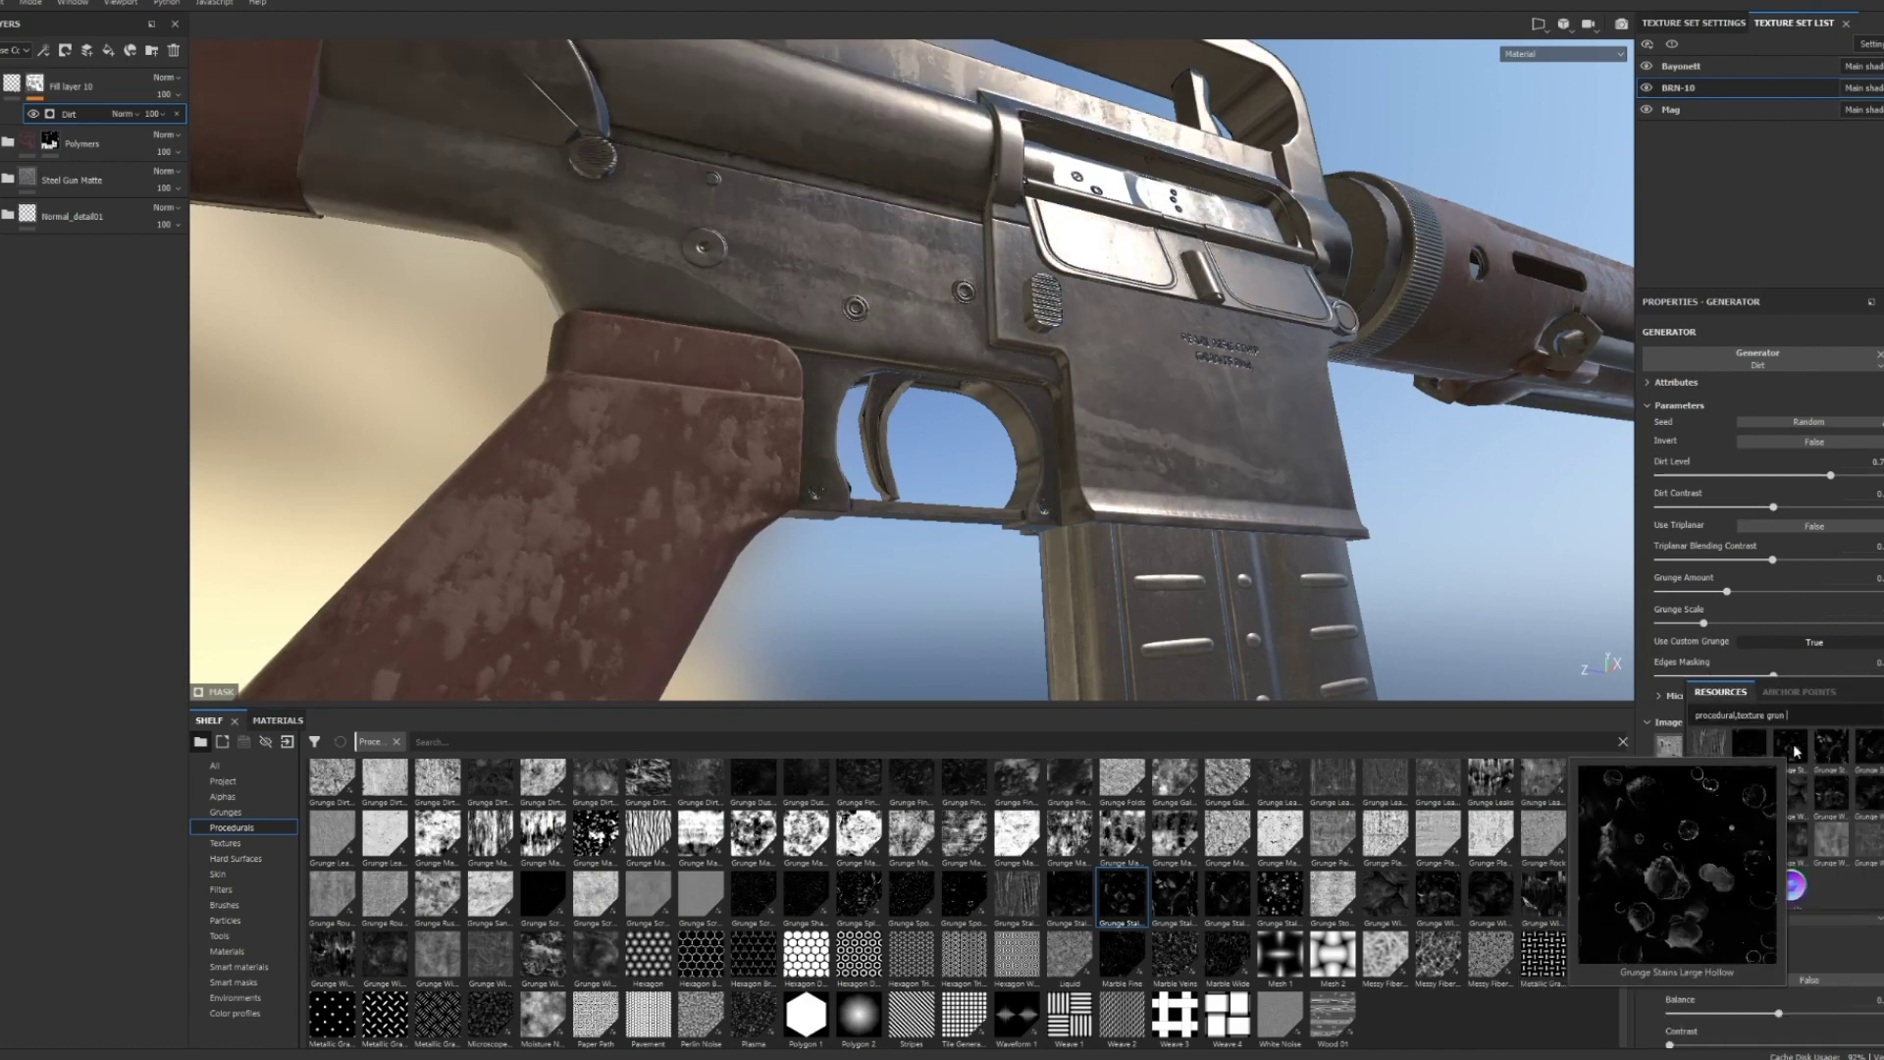
click(1792, 751)
alt+drag(1144, 391, 1016, 455)
- Invert the custom grunge and raise its balance
click(1809, 980)
drag(1779, 1014, 1807, 1014)
alt+drag(1010, 421, 1065, 390)
- Enable triplanar projection on the Dirt generator, then raise the grunge balance further and lower the dirt level
click(1820, 528)
alt+drag(1128, 471, 1080, 451)
scroll(1080, 451, up, 3)
scroll(1731, 999, down, 2)
drag(1827, 921, 1845, 921)
scroll(1825, 746, up, 1)
drag(1830, 428, 1771, 429)
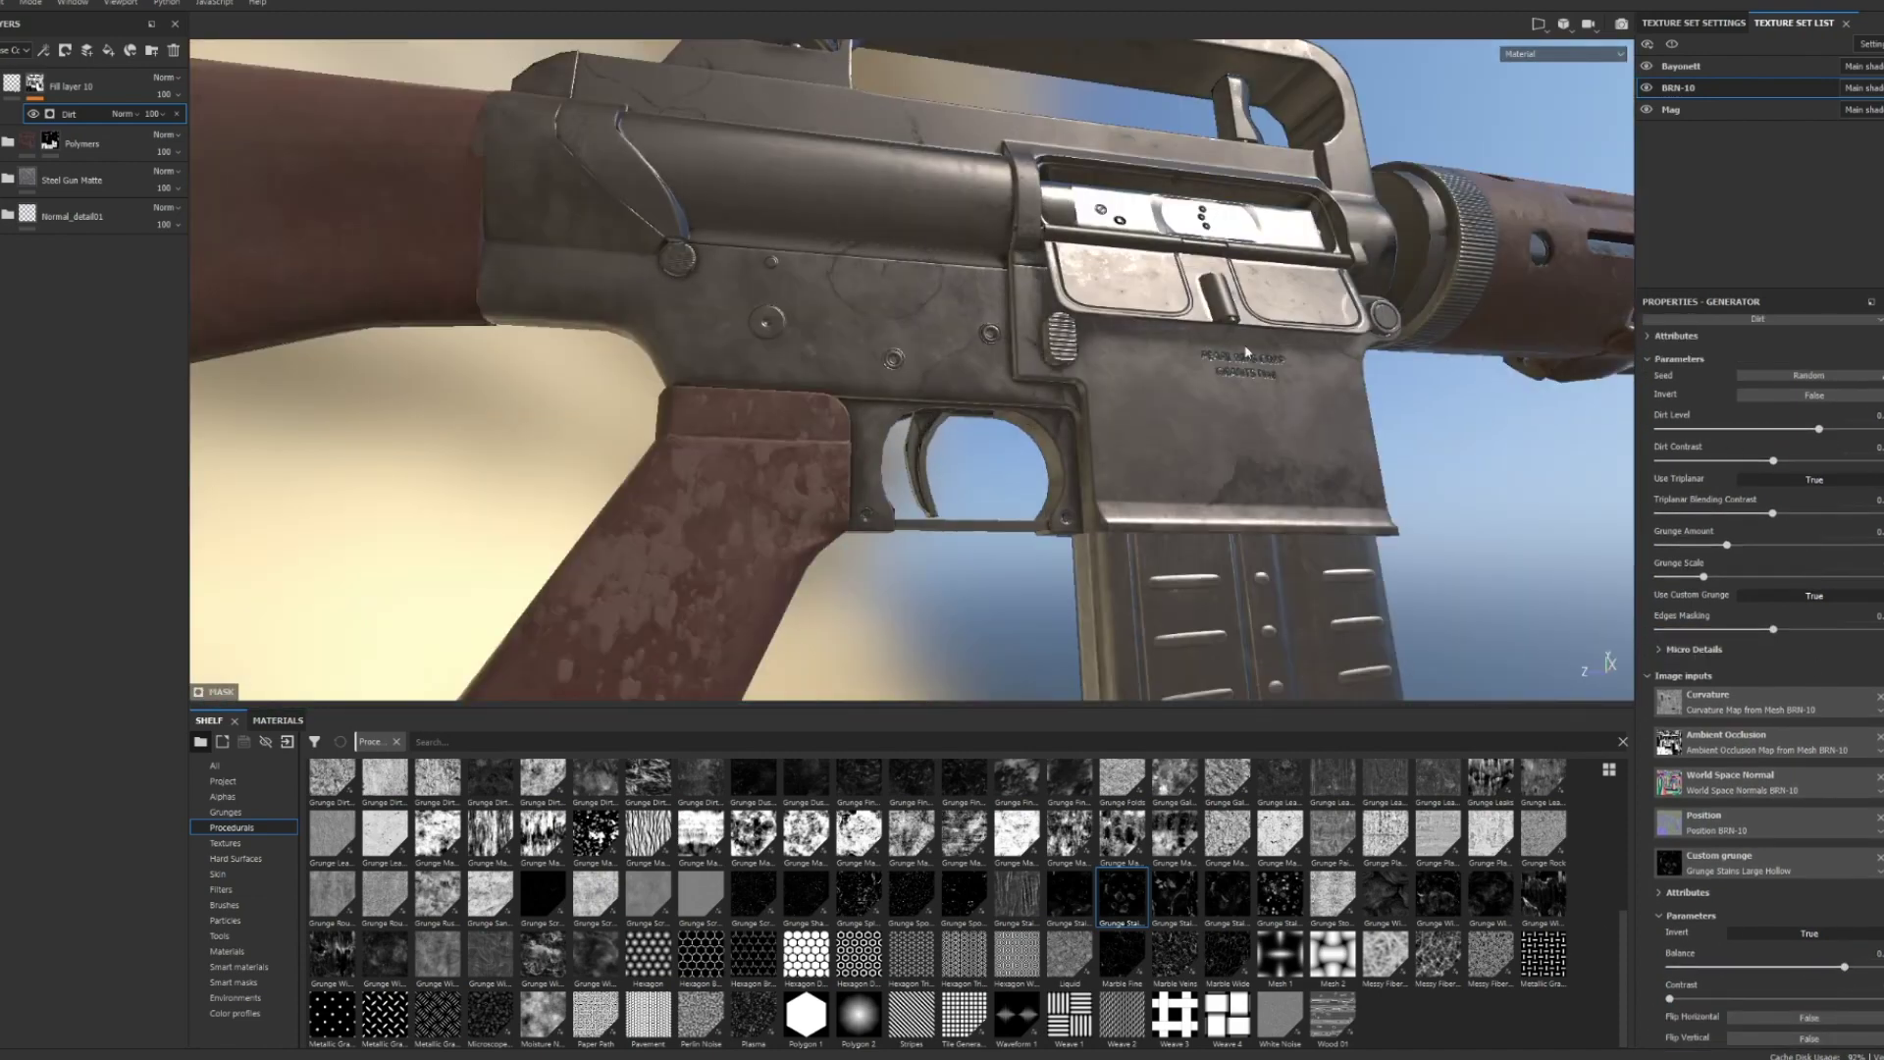
- Display only the roughness channel to examine the variation across the rifle's stock, grip and receiver
alt+drag(705, 300, 1102, 639)
scroll(1102, 638, down, 4)
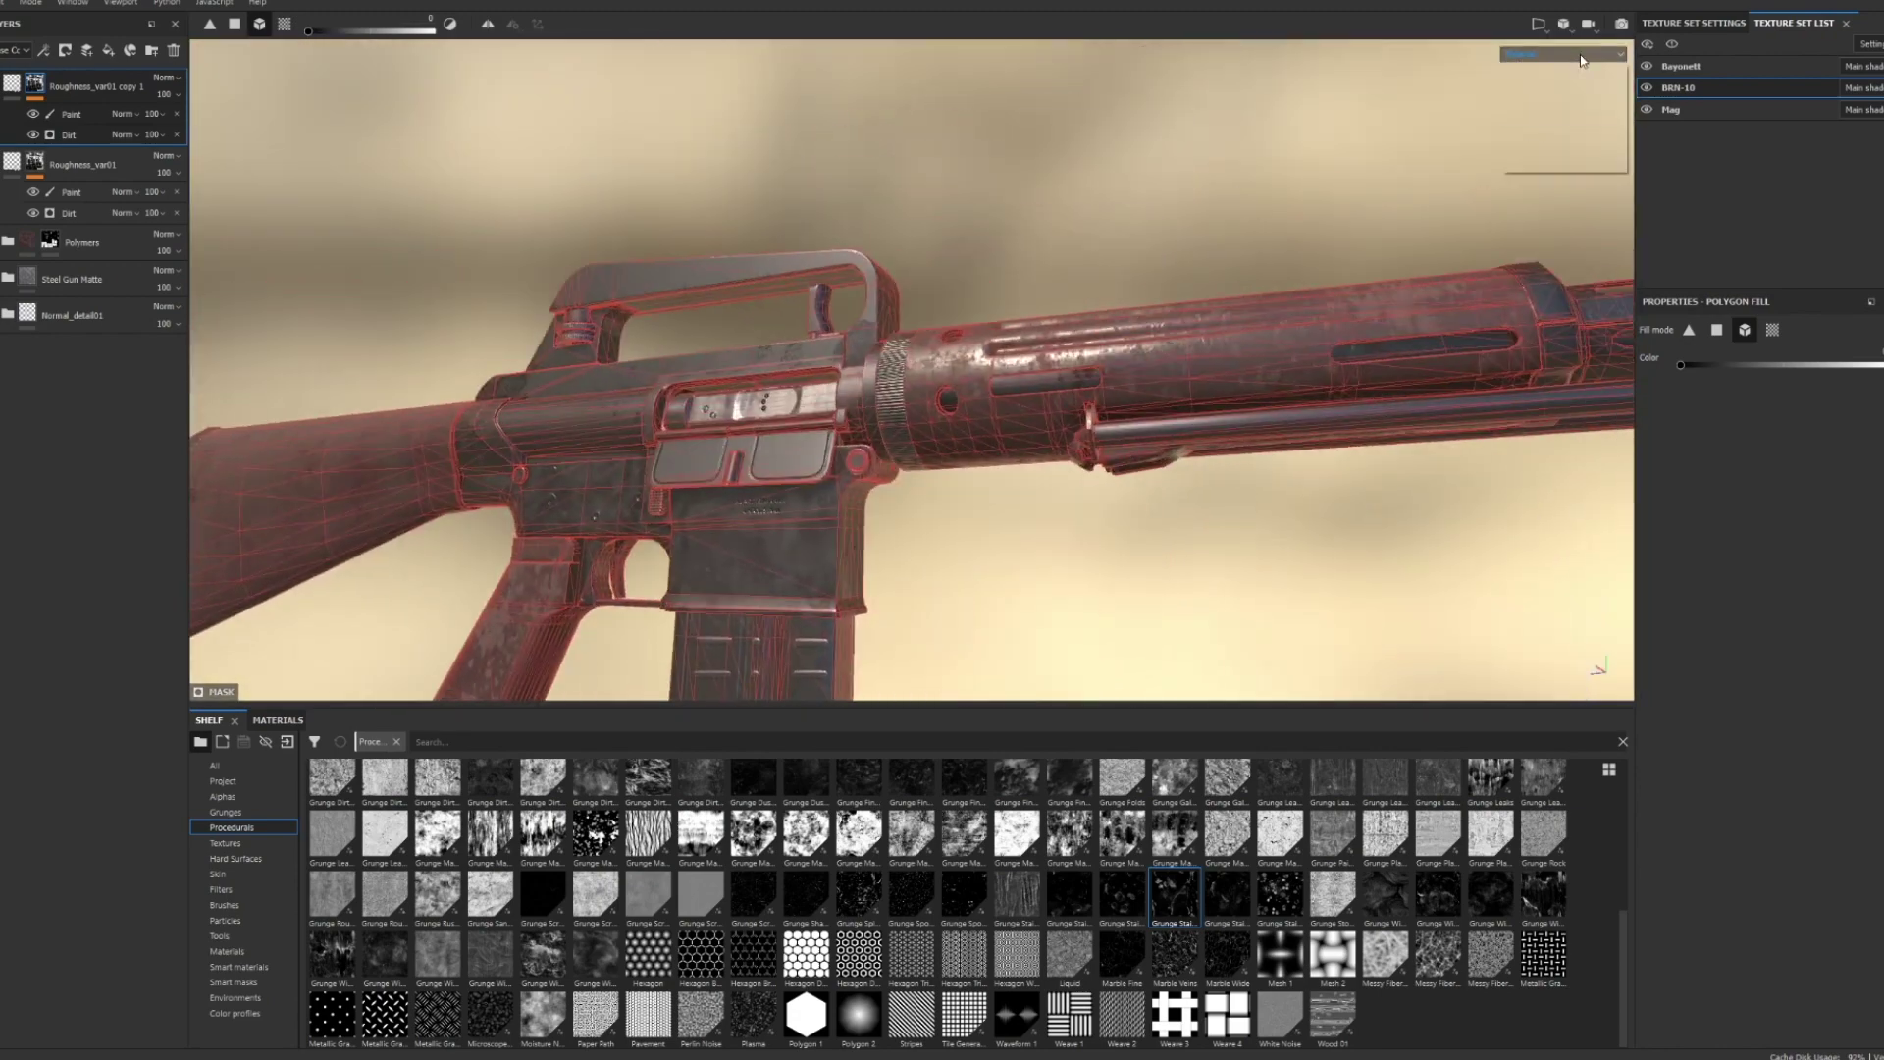
click(1581, 58)
scroll(1533, 138, down, 4)
scroll(1539, 116, up, 2)
click(1533, 126)
alt+drag(766, 186, 1050, 243)
scroll(1046, 365, down, 3)
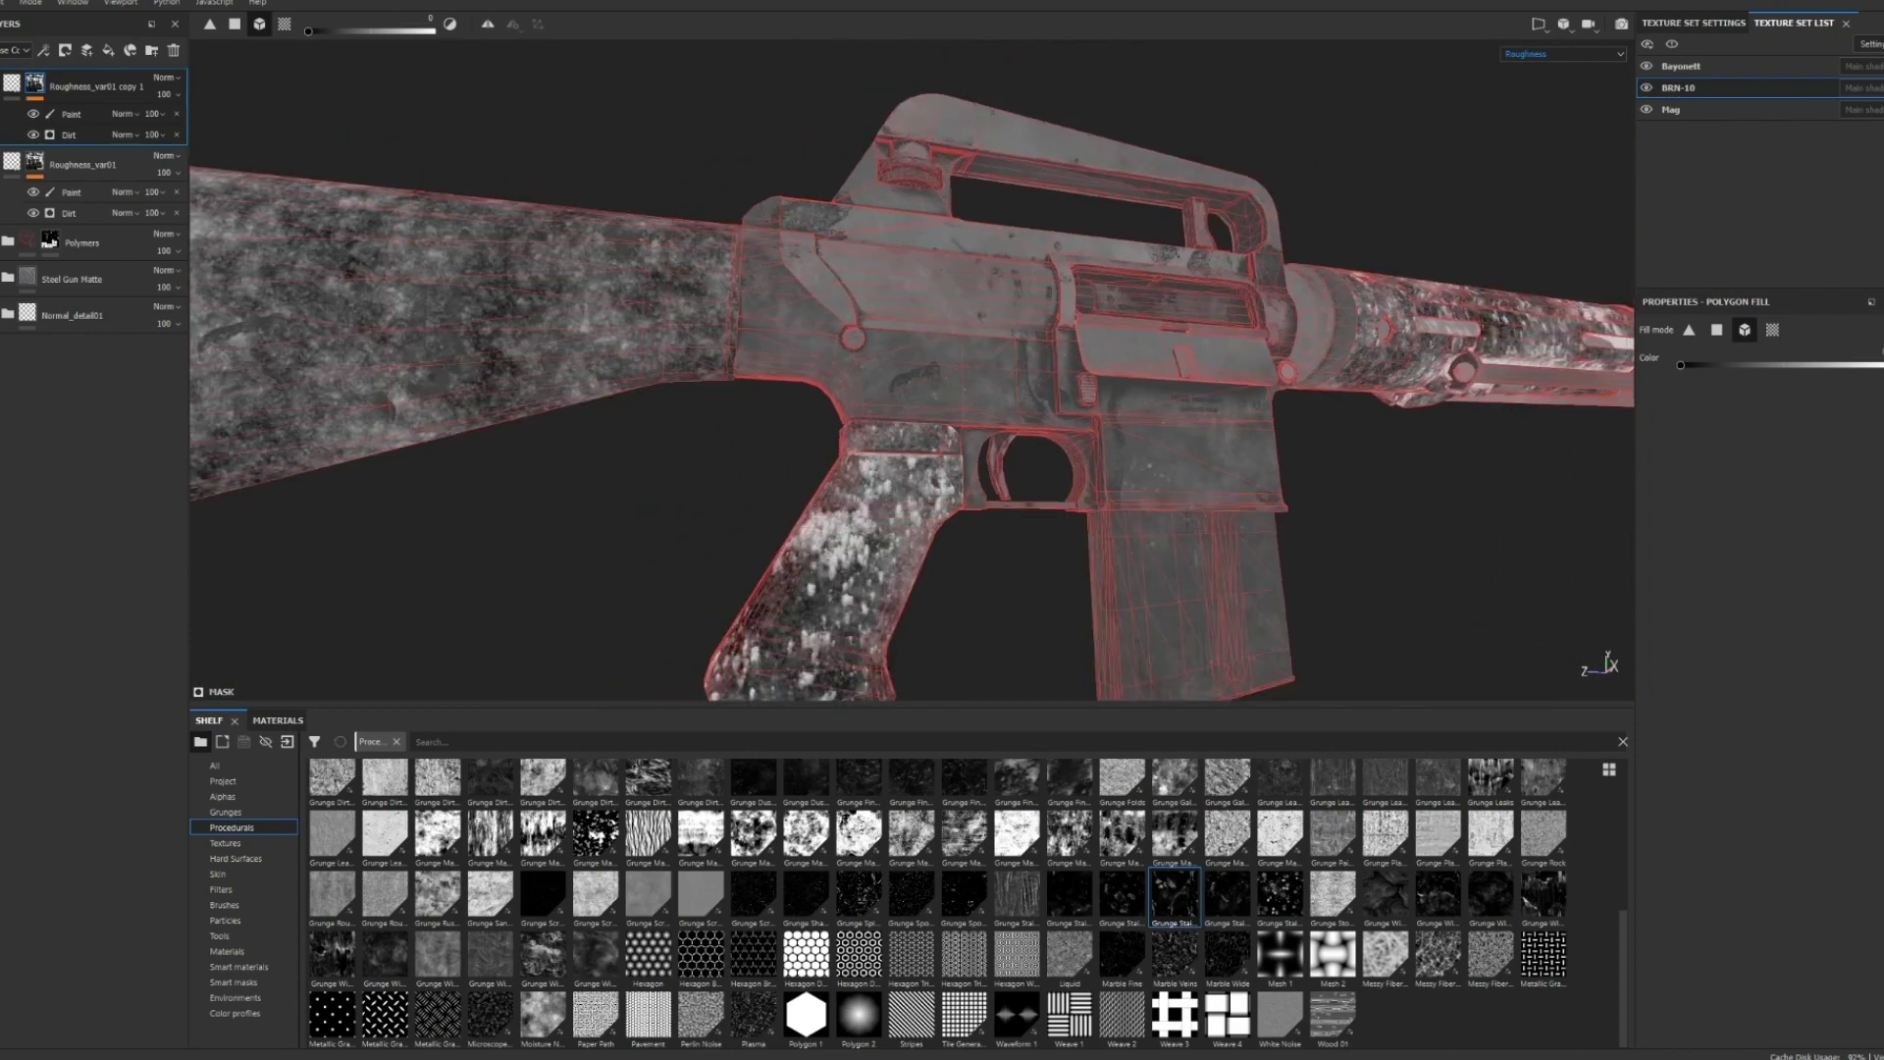
- Replace the custom grunge in the Dirt generator of Roughness_var01 copy 1 with Grunge Wipe Brushed and invert it
click(86, 135)
scroll(1431, 616, up, 1)
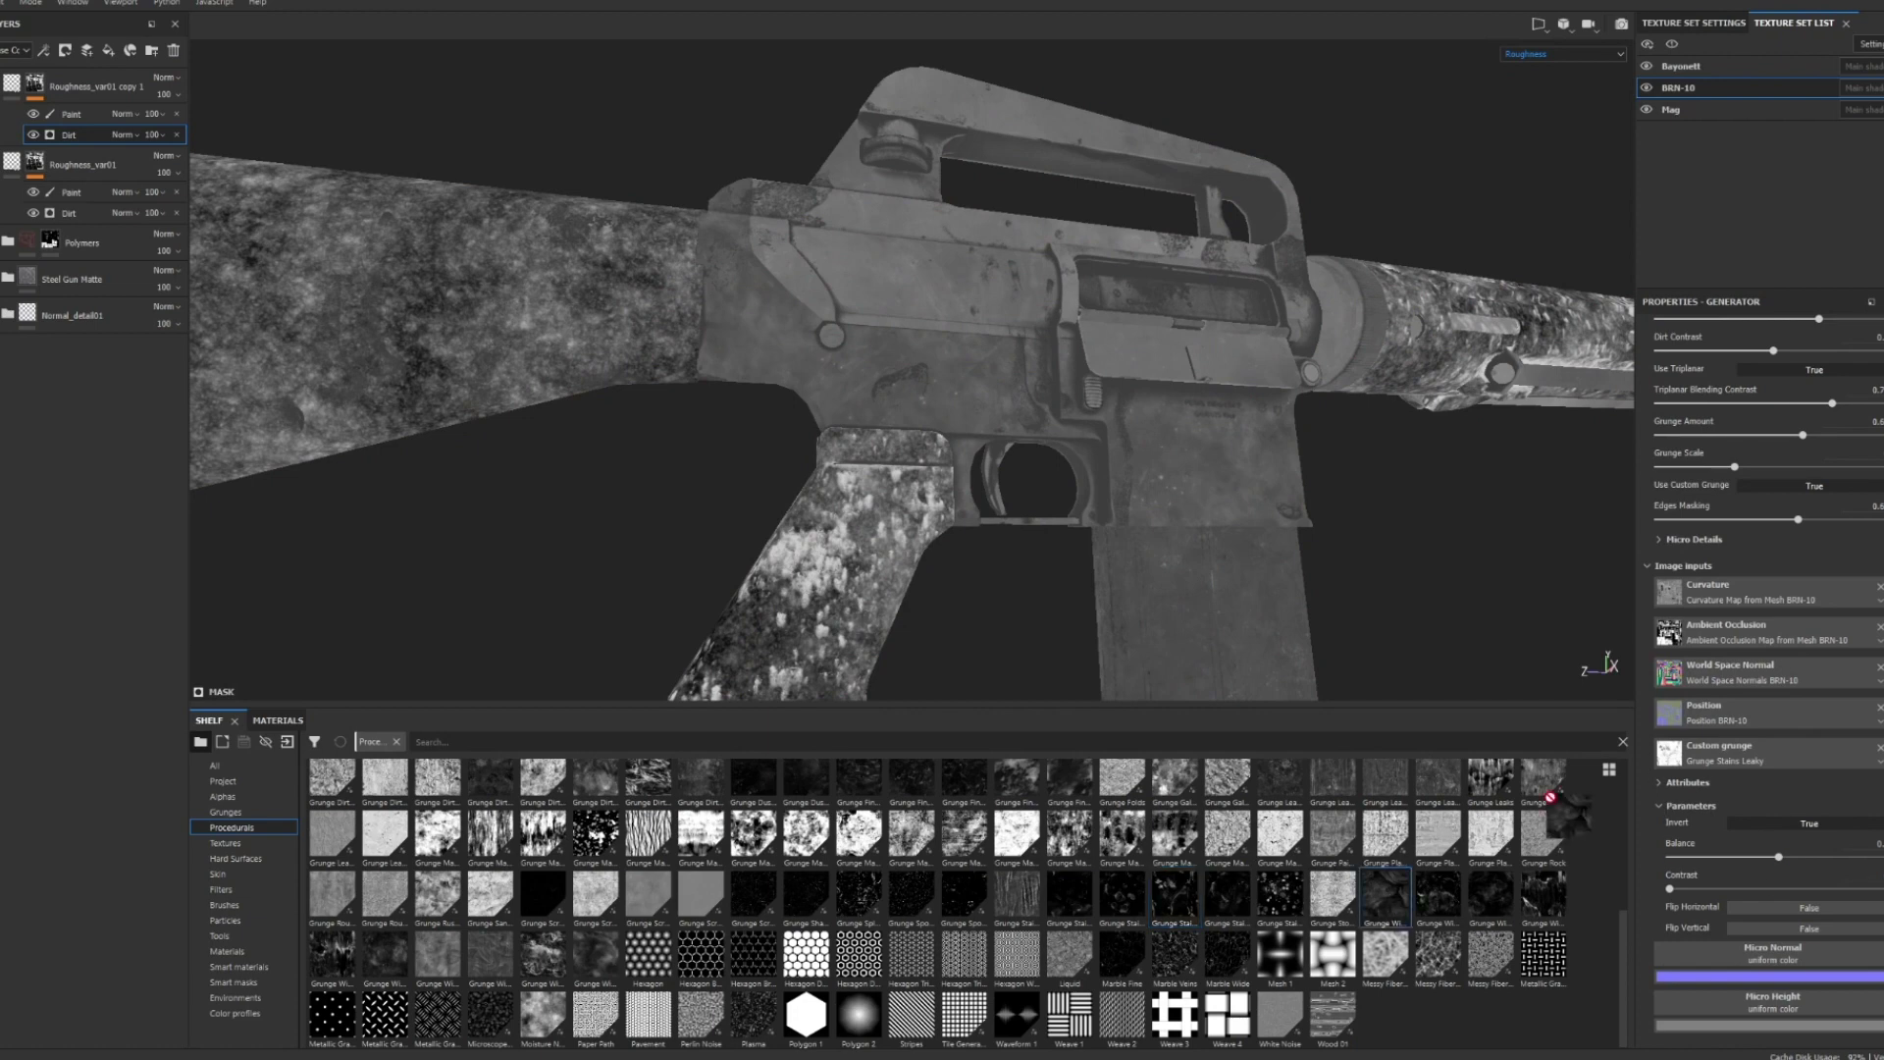
scroll(1400, 534, up, 3)
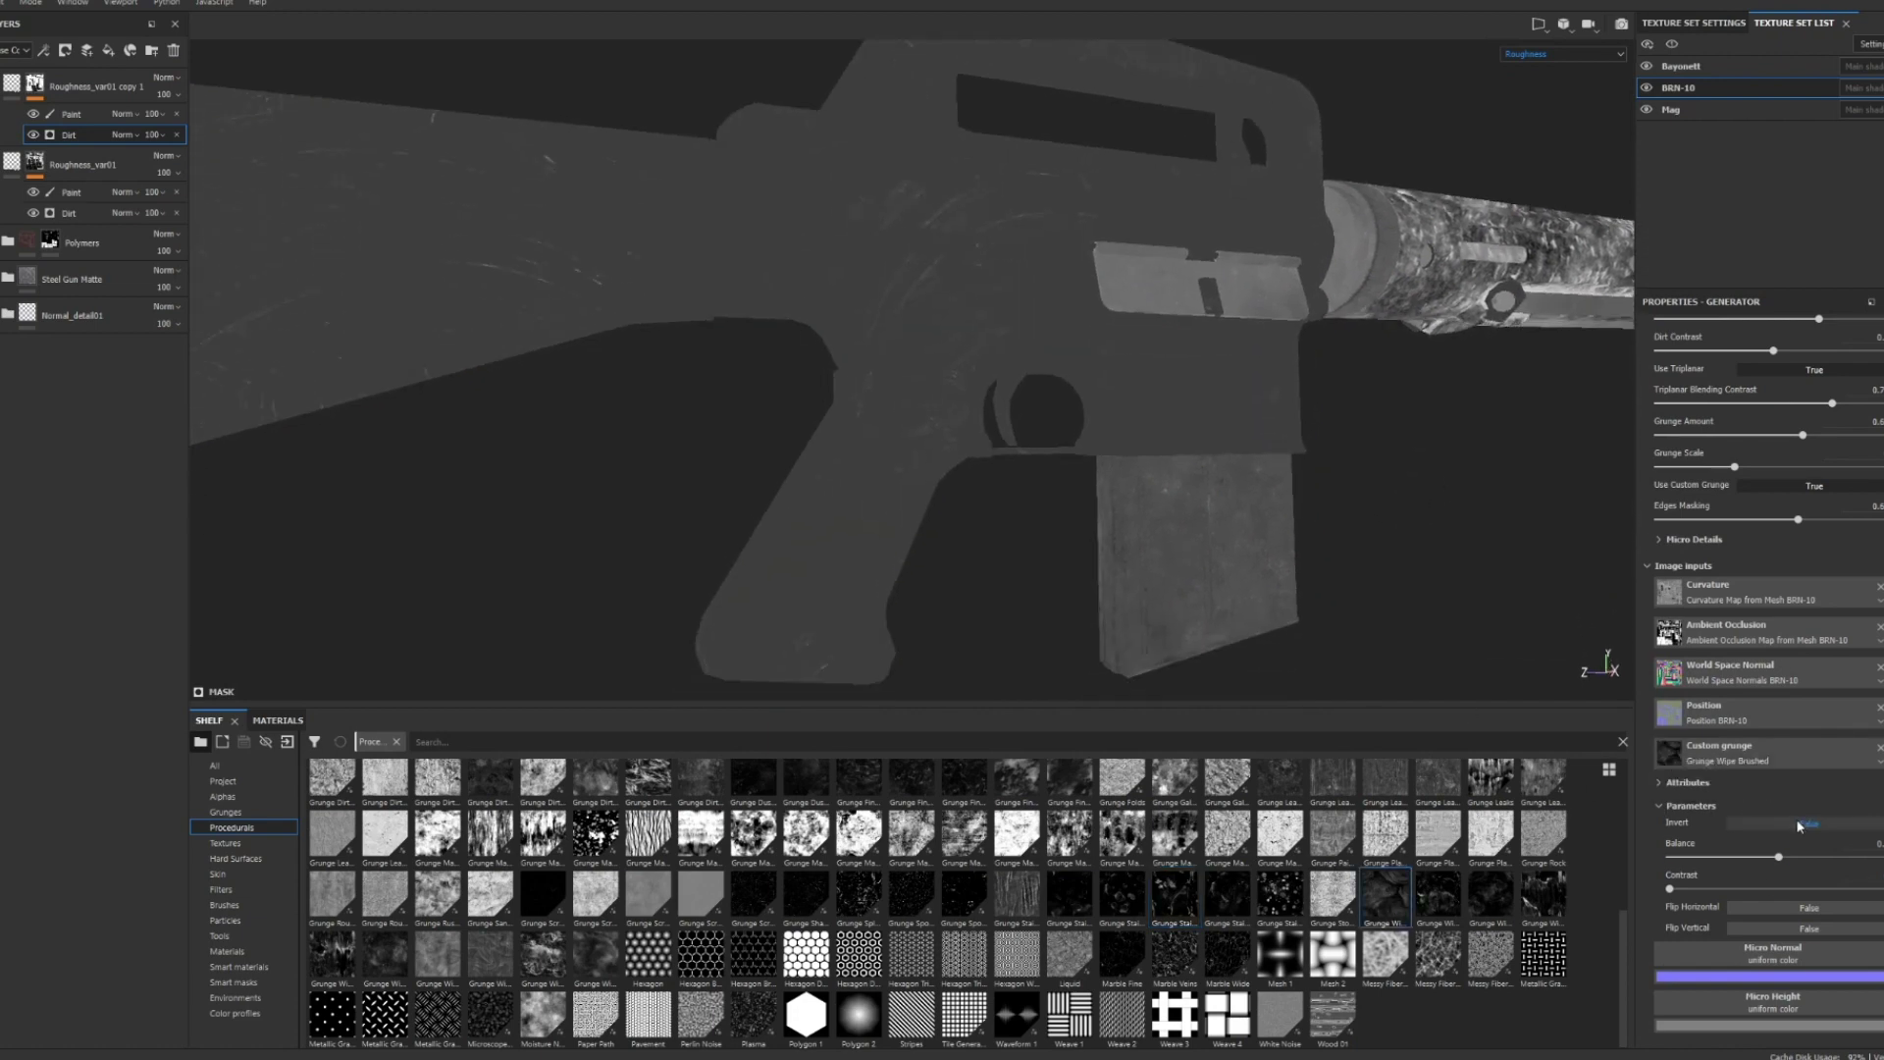
click(1799, 826)
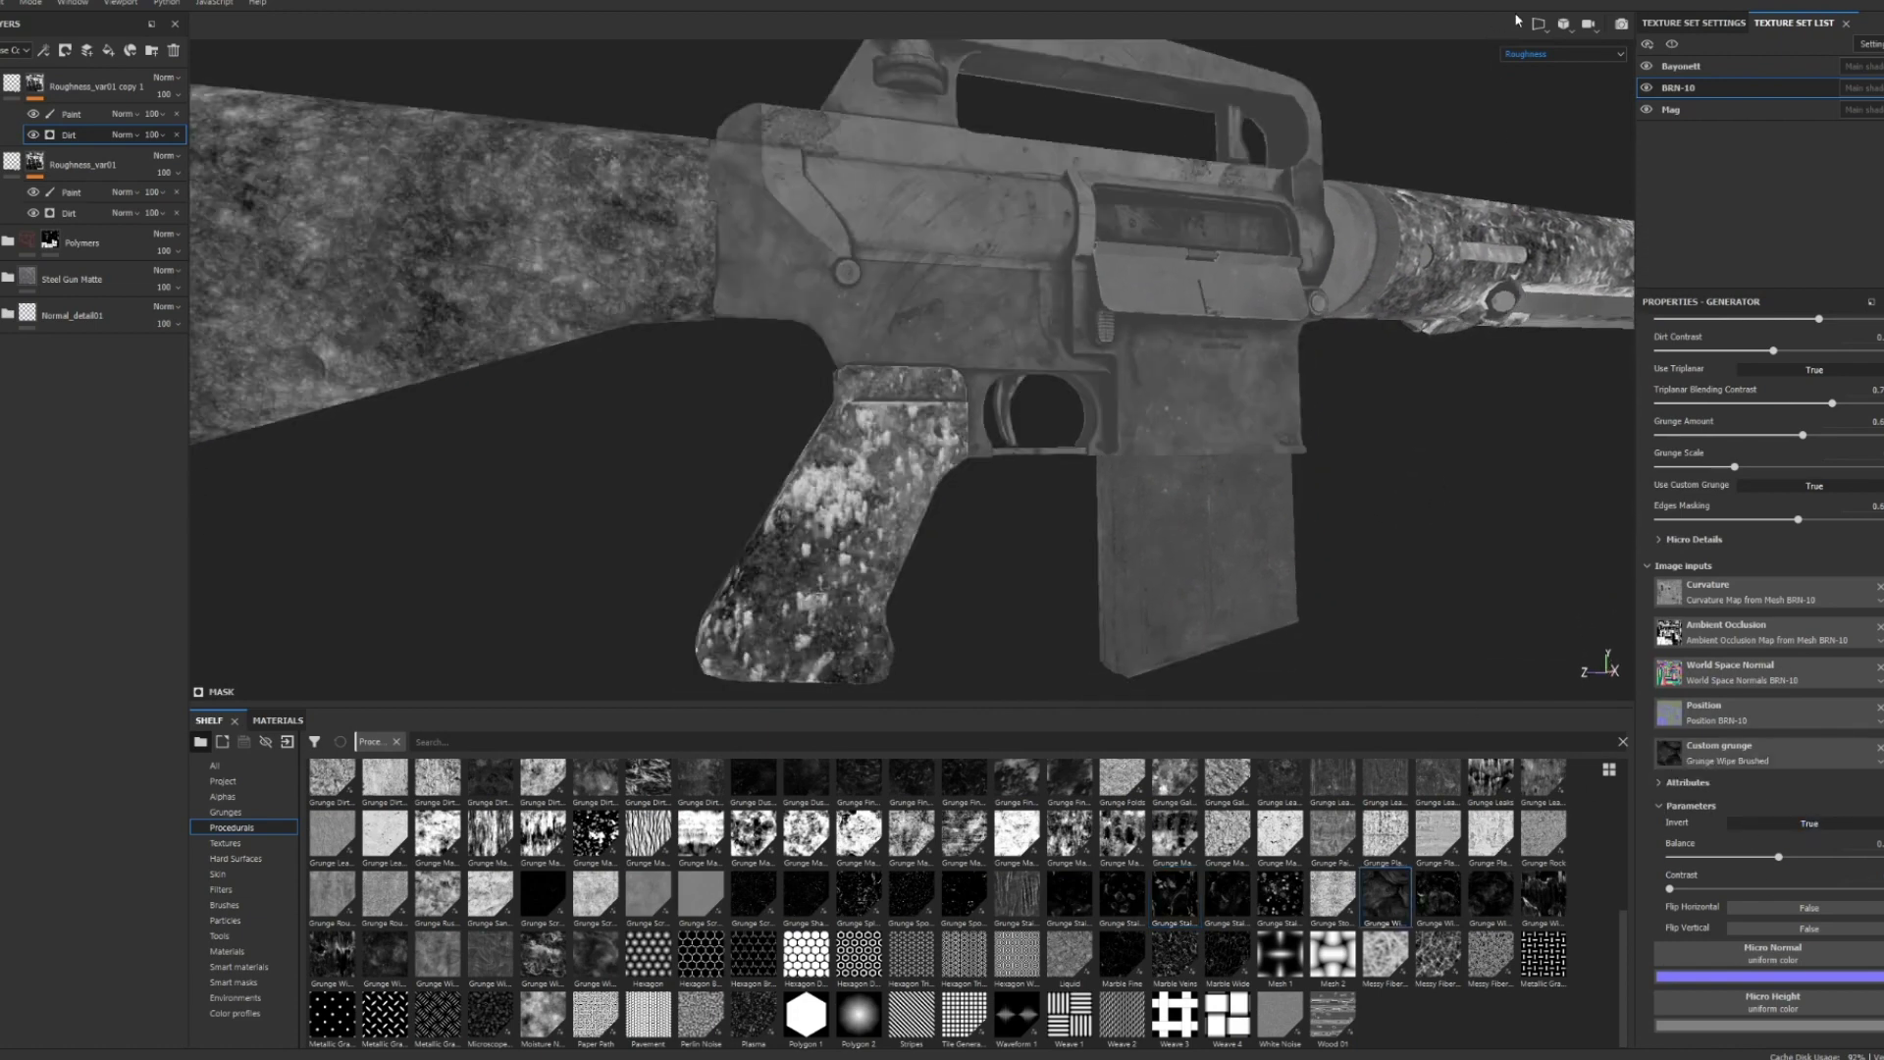
- Return to the full material display and examine the receiver's reflections up close
key(m)
alt+drag(1453, 412, 1378, 352)
scroll(1362, 373, up, 4)
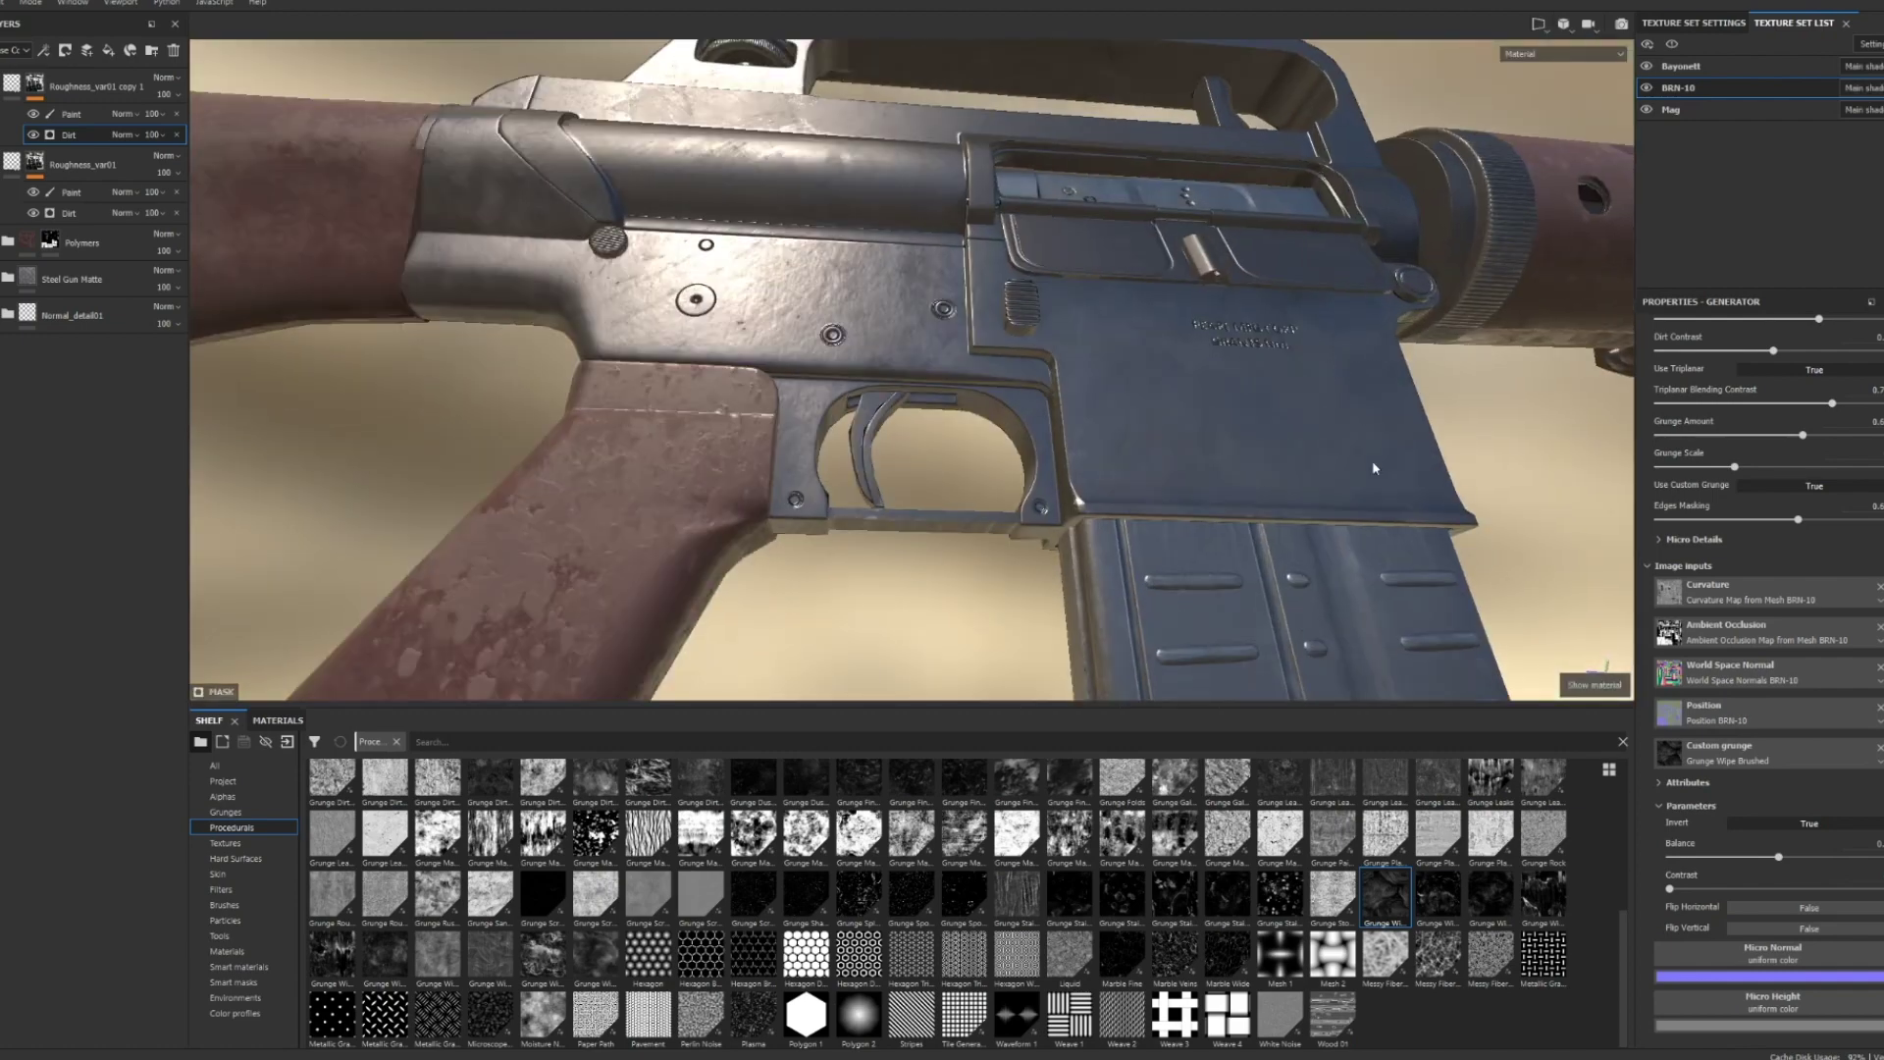
alt+drag(981, 422, 1115, 442)
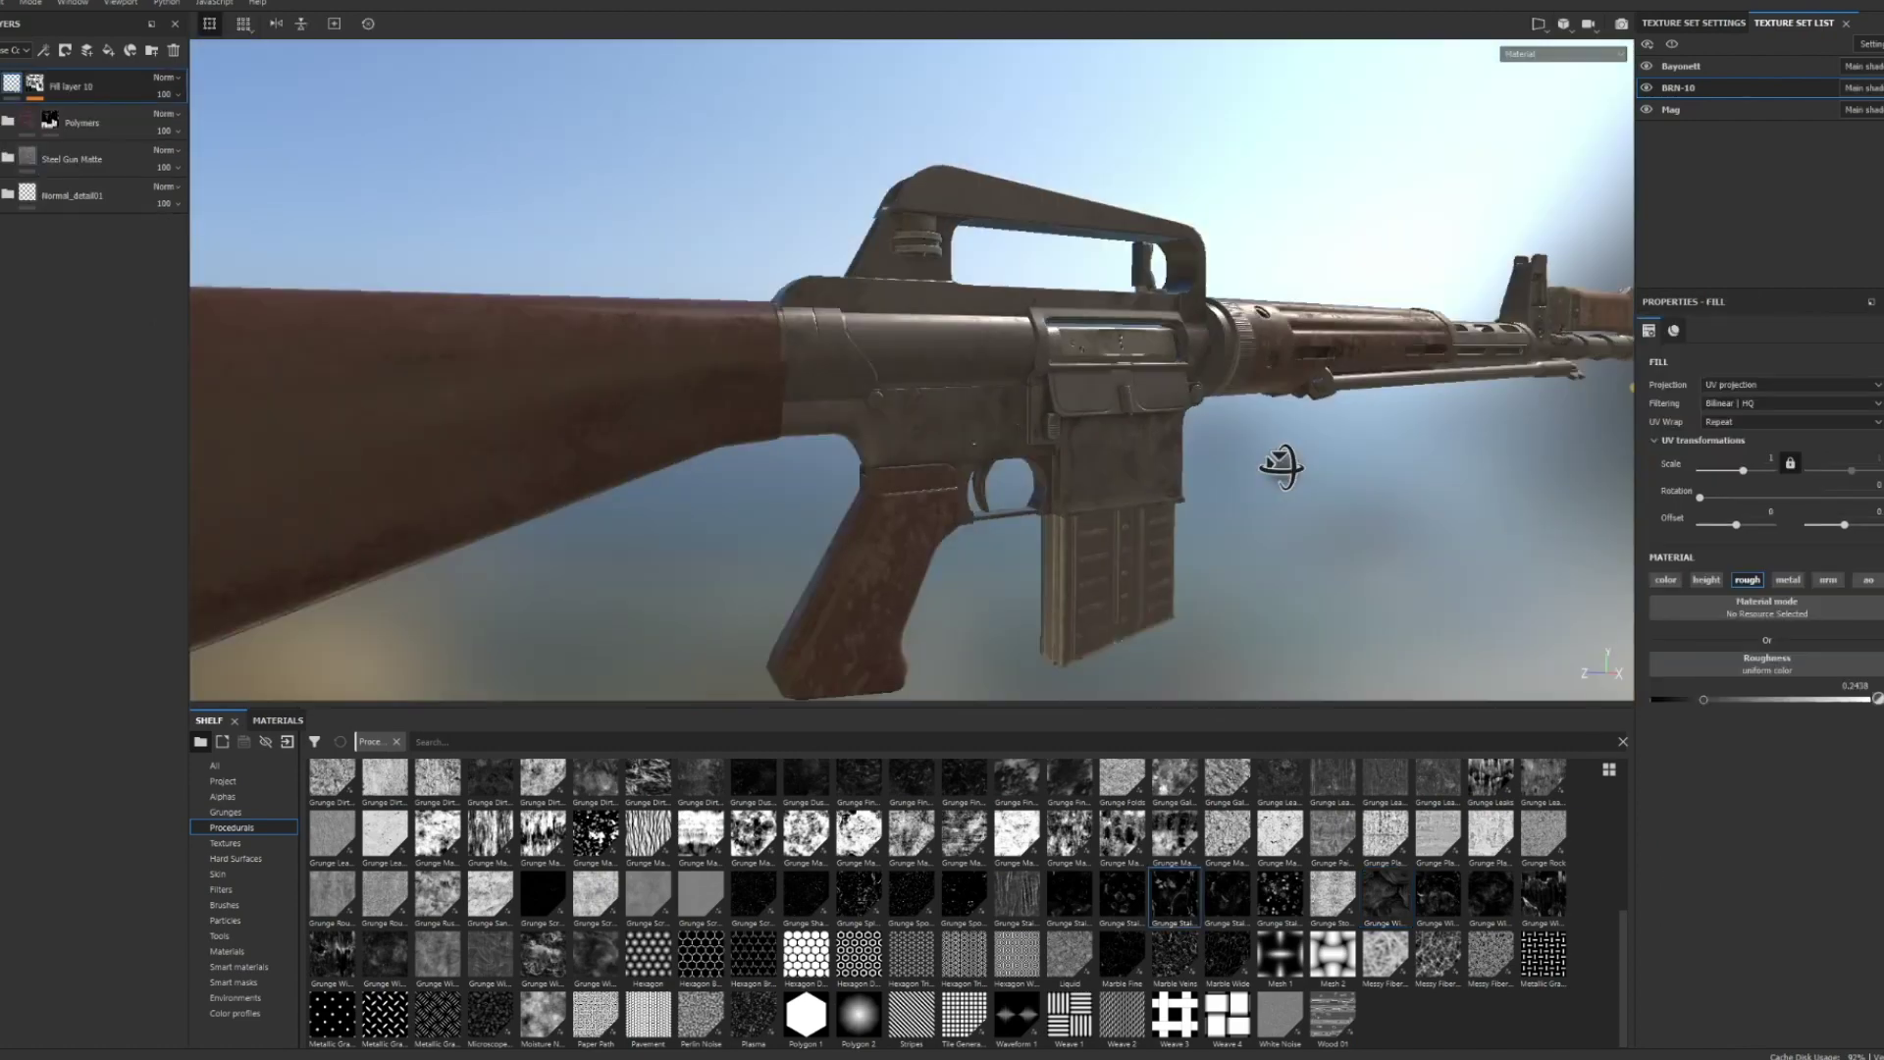
- Add a paint effect above the Dirt generator in the fill layer's mask and switch to Polygon Fill with colour 0
alt+drag(1282, 467, 1350, 345)
shift+right_drag(1350, 345, 1108, 339)
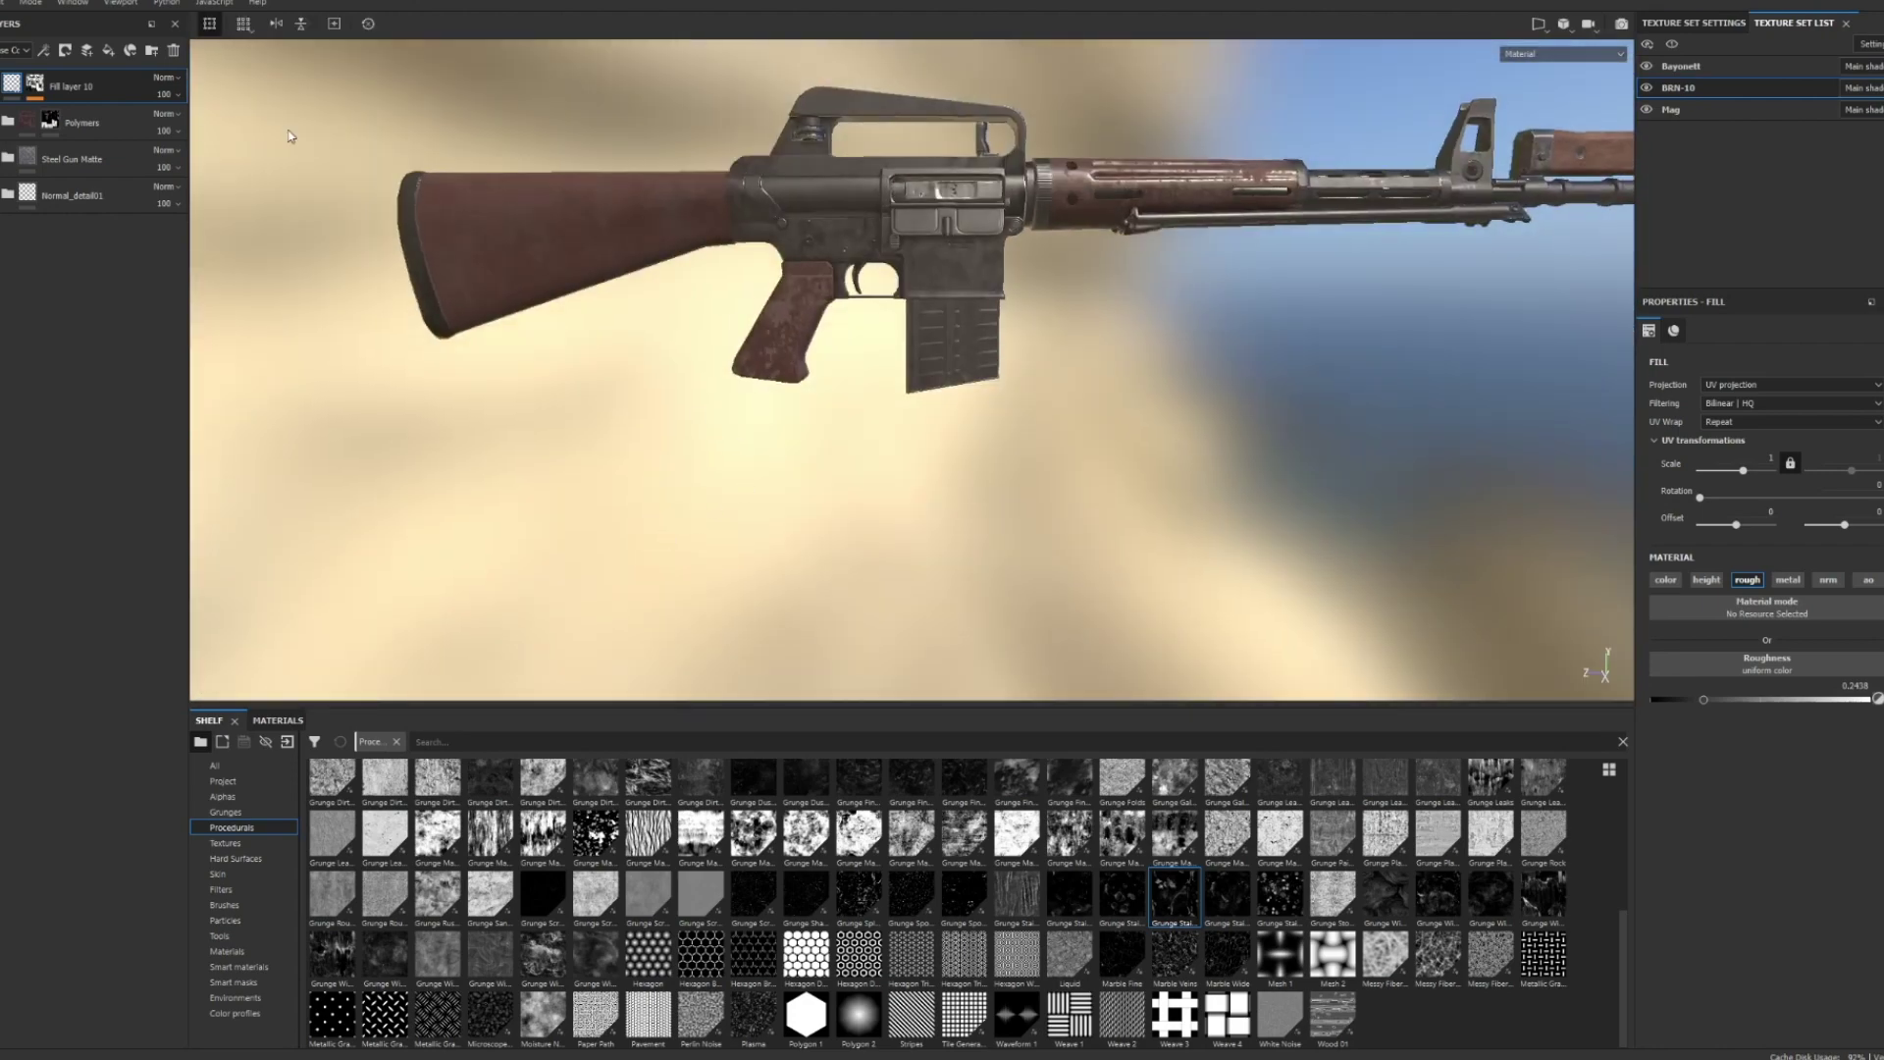
click(116, 118)
scroll(1733, 837, down, 10)
key(x)
alt+right_drag(1452, 620, 1125, 123)
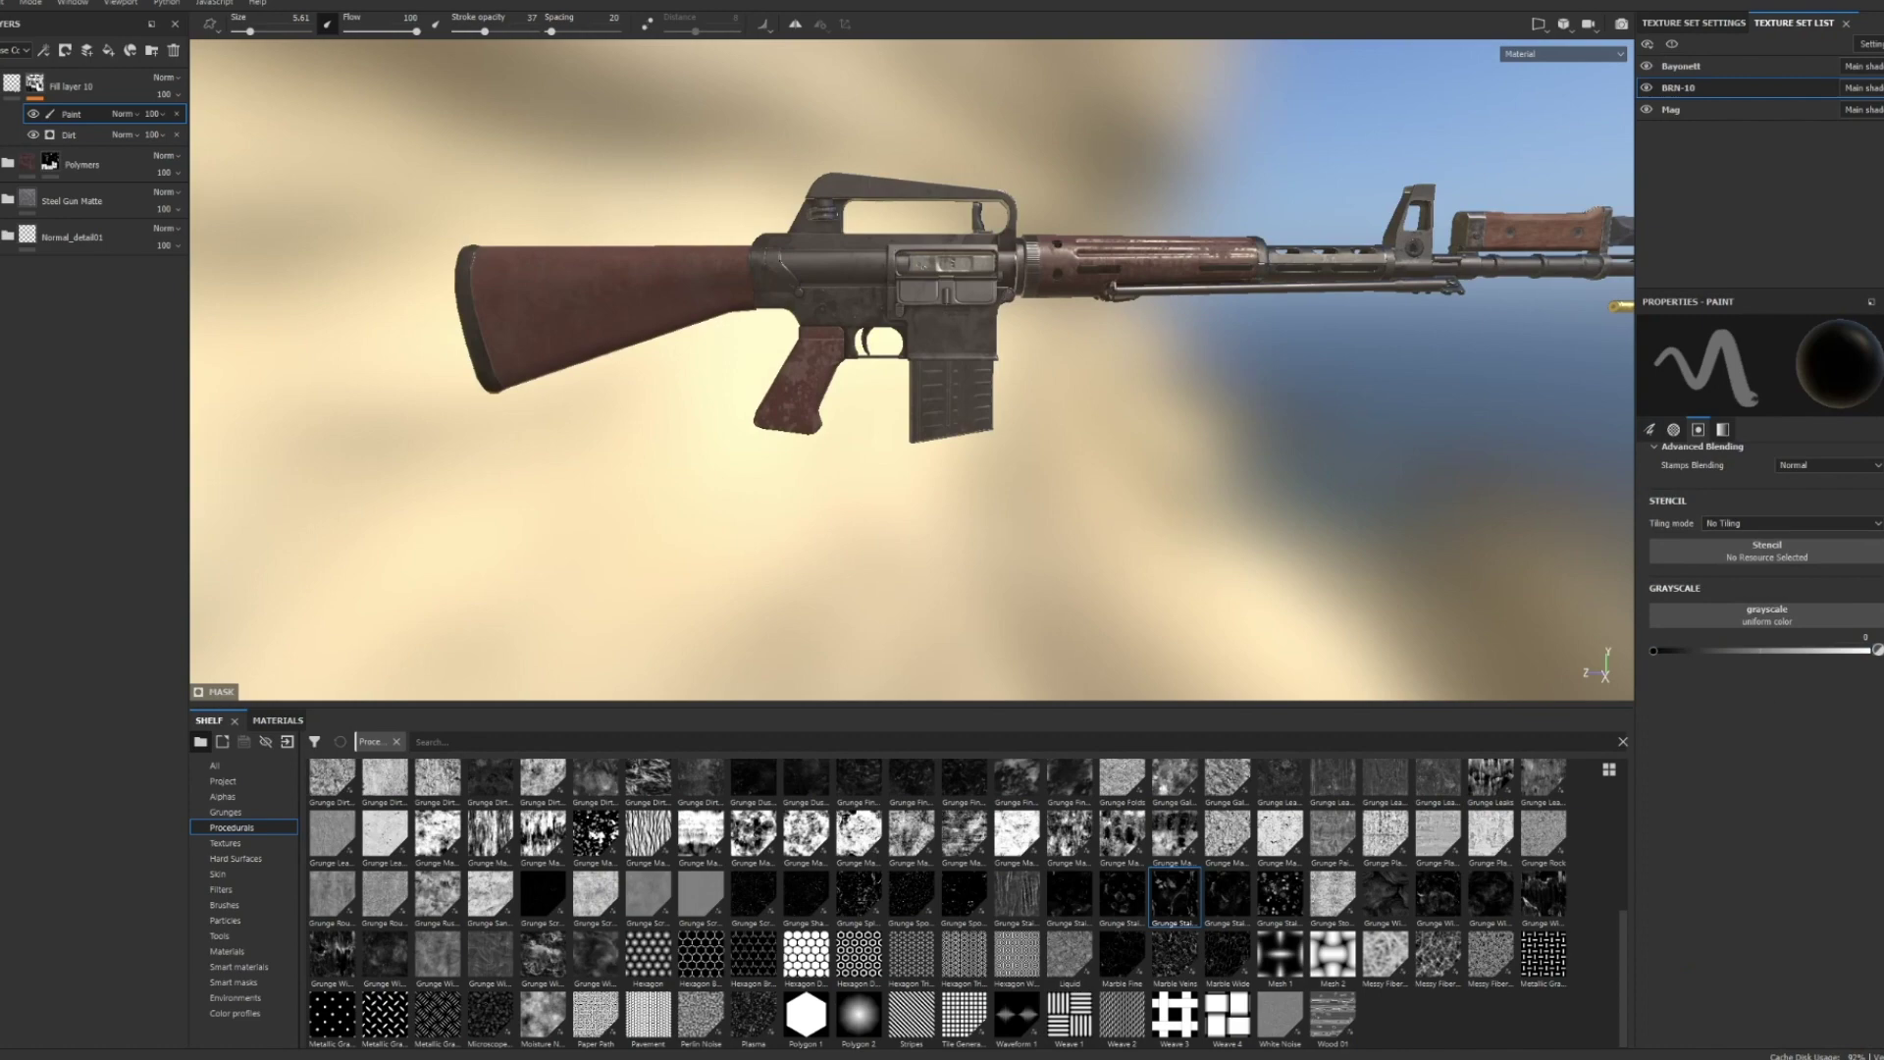
key(4)
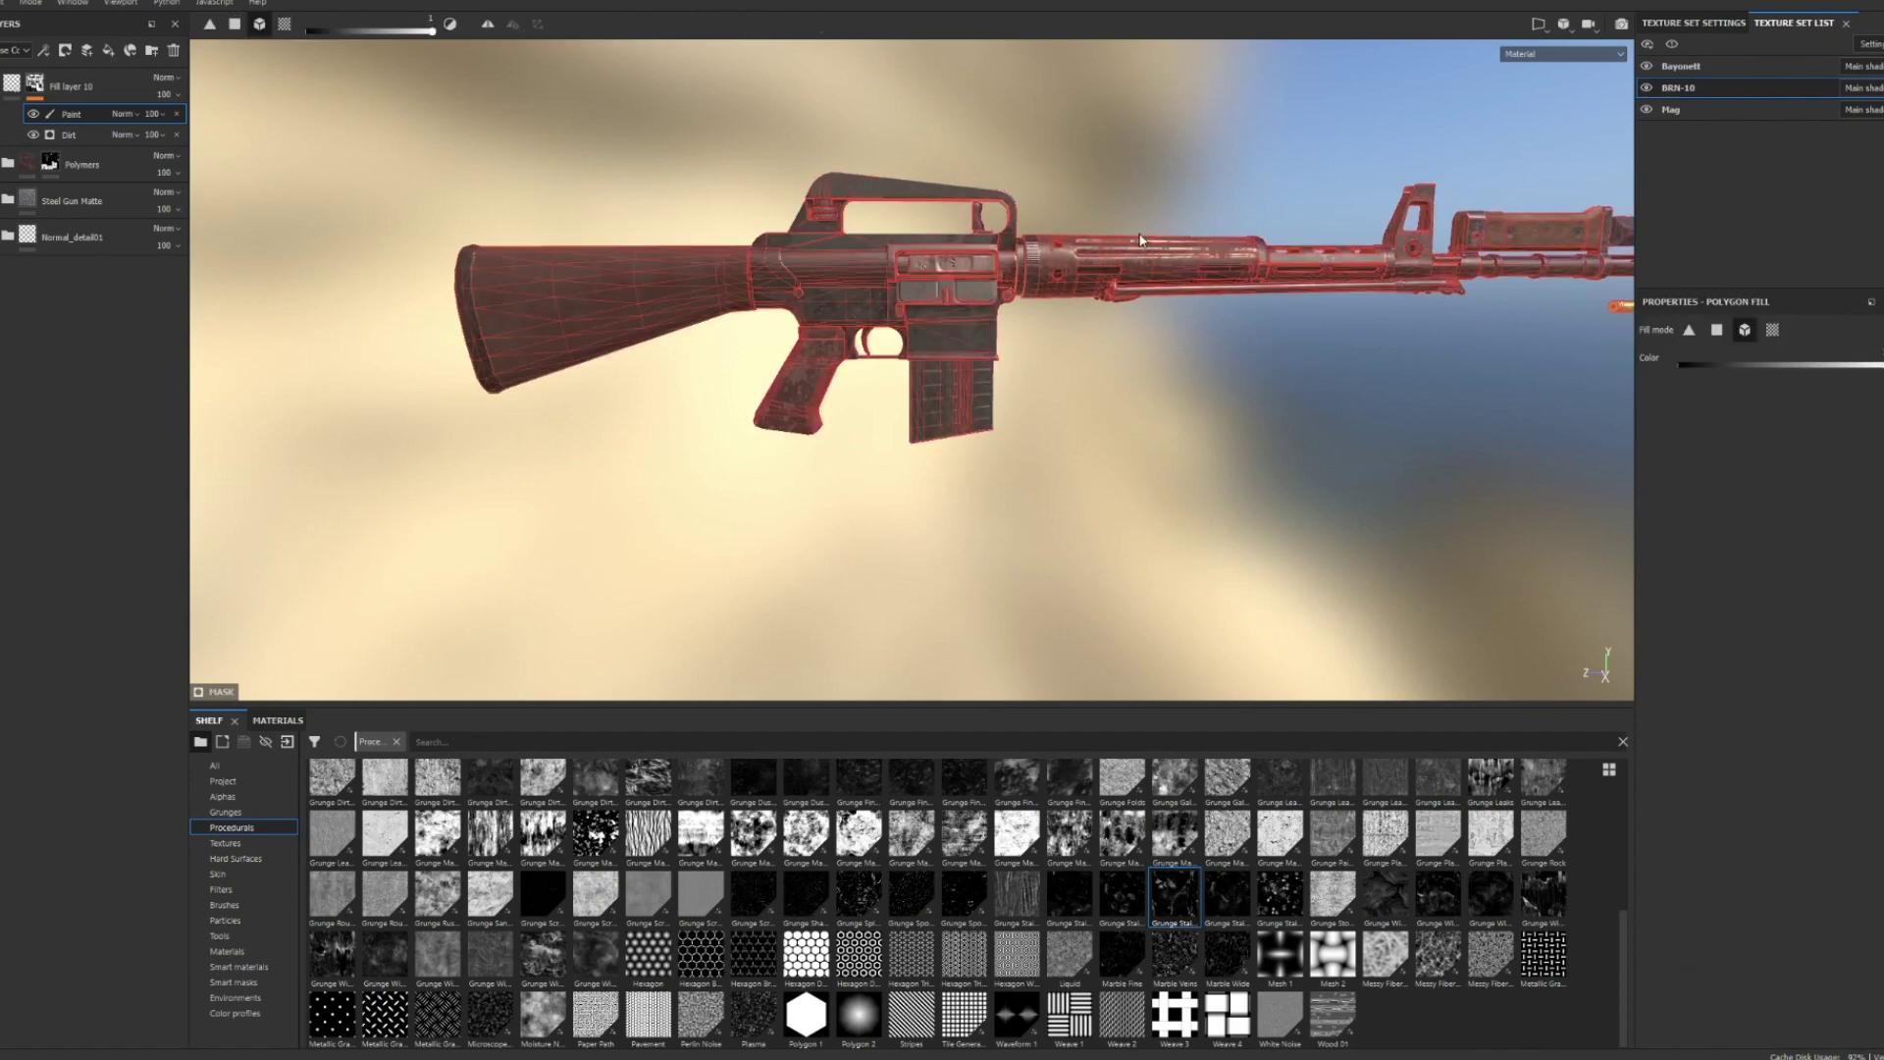
scroll(1127, 428, up, 5)
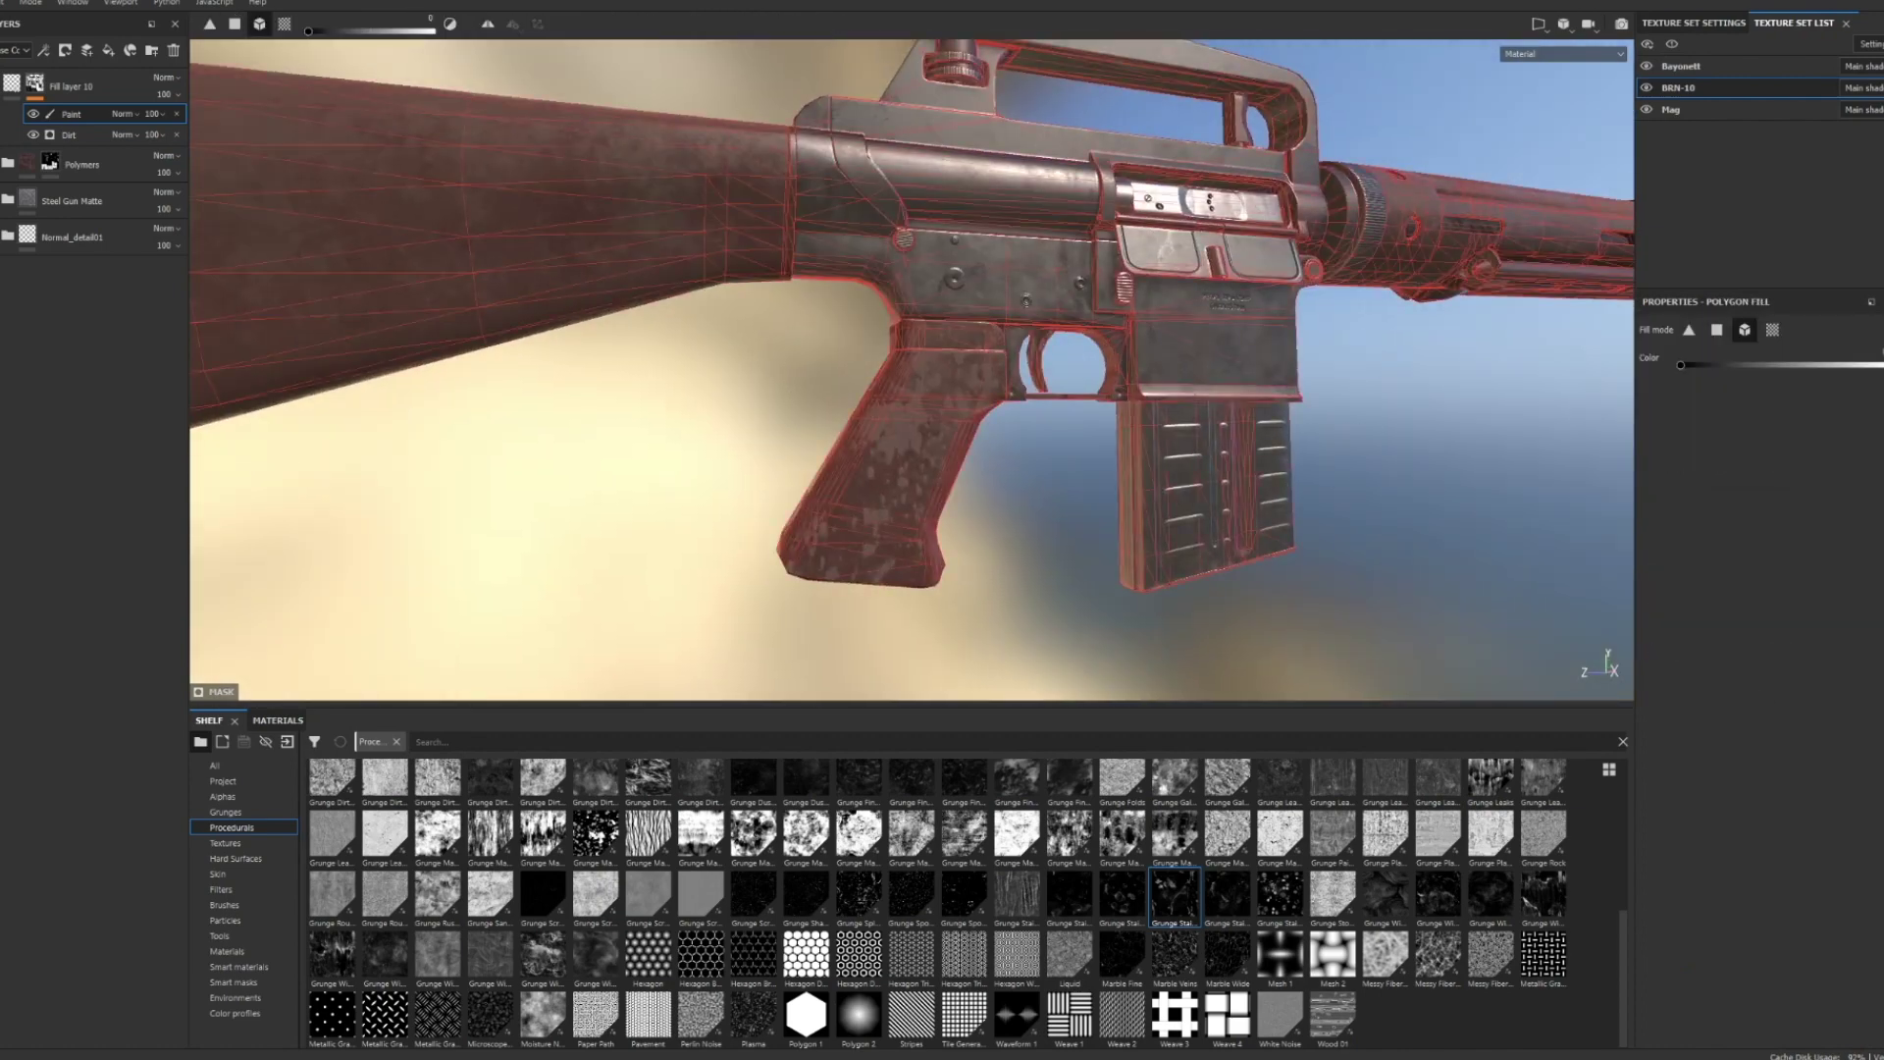
- Rename the fill layer to Roughness_var01 and duplicate it
alt+drag(1144, 243, 1304, 366)
alt+right_drag(1304, 366, 1413, 357)
alt+drag(1413, 358, 825, 292)
double_click(68, 89)
key(ctrl+d)
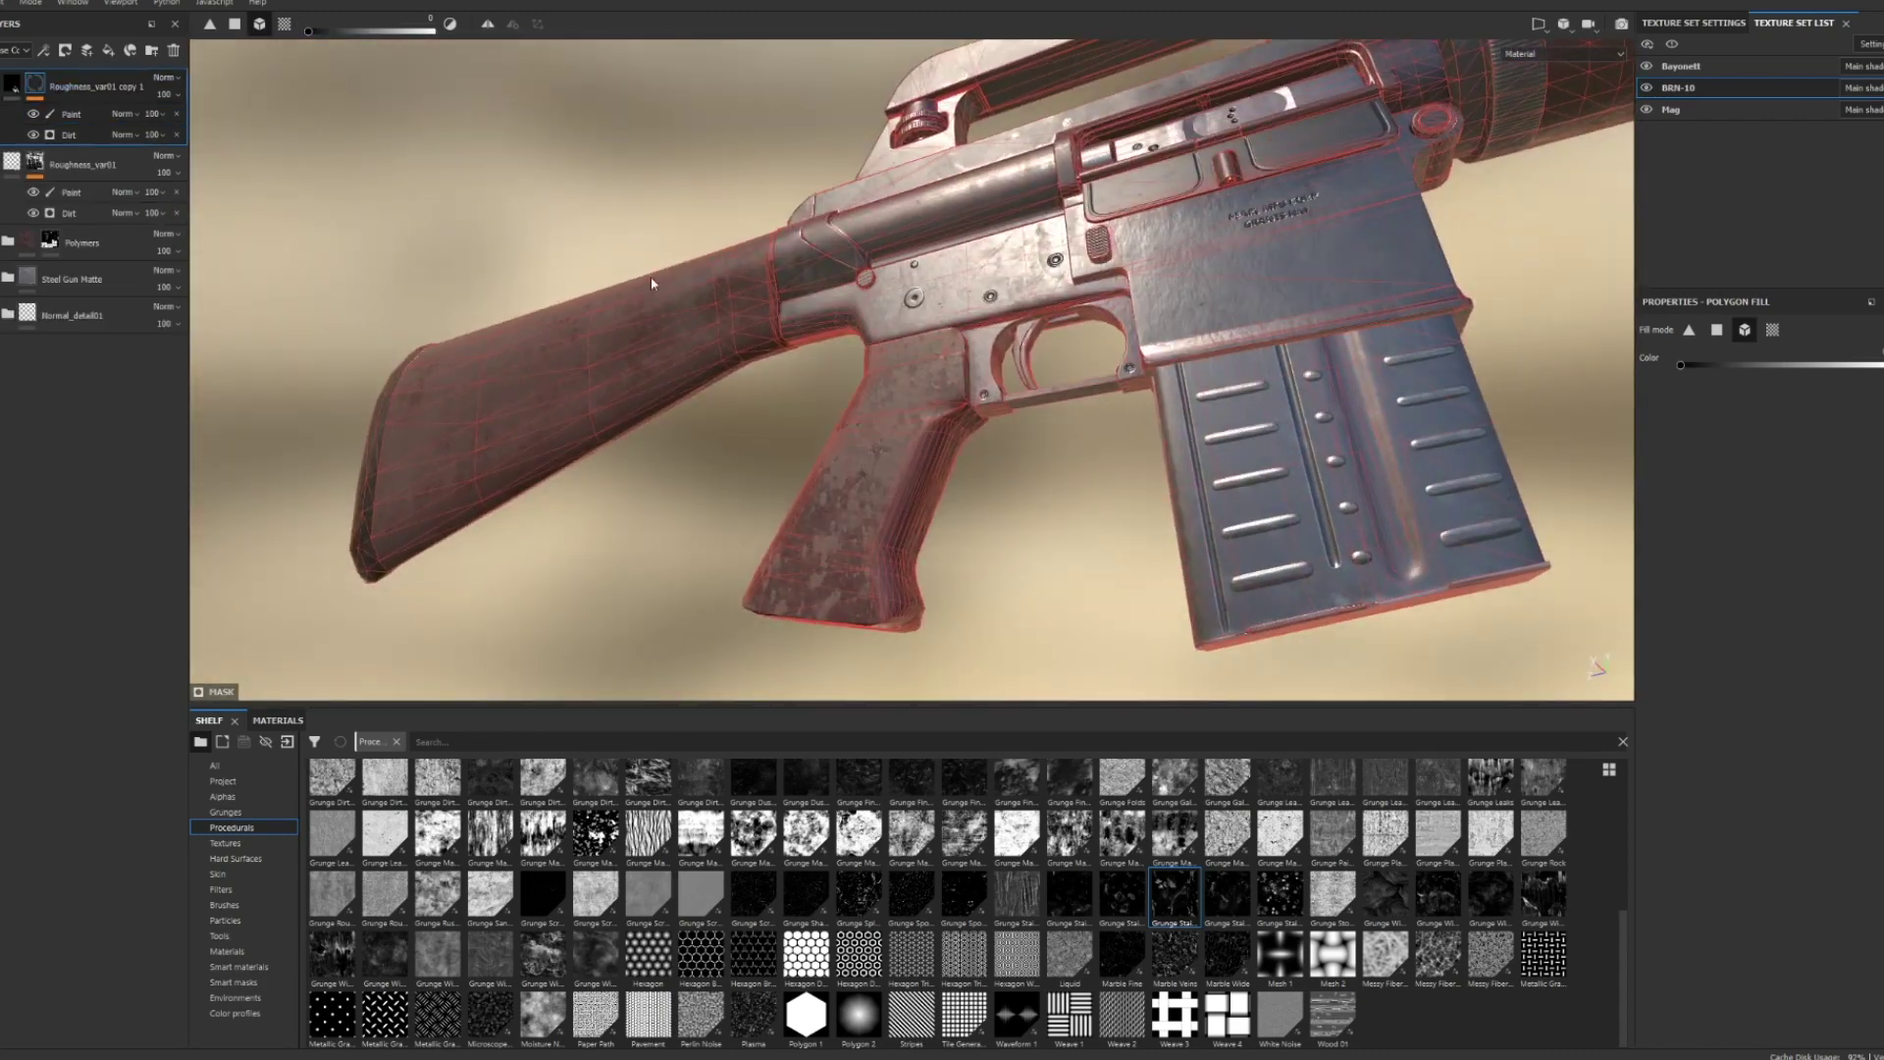
alt+drag(694, 315, 514, 157)
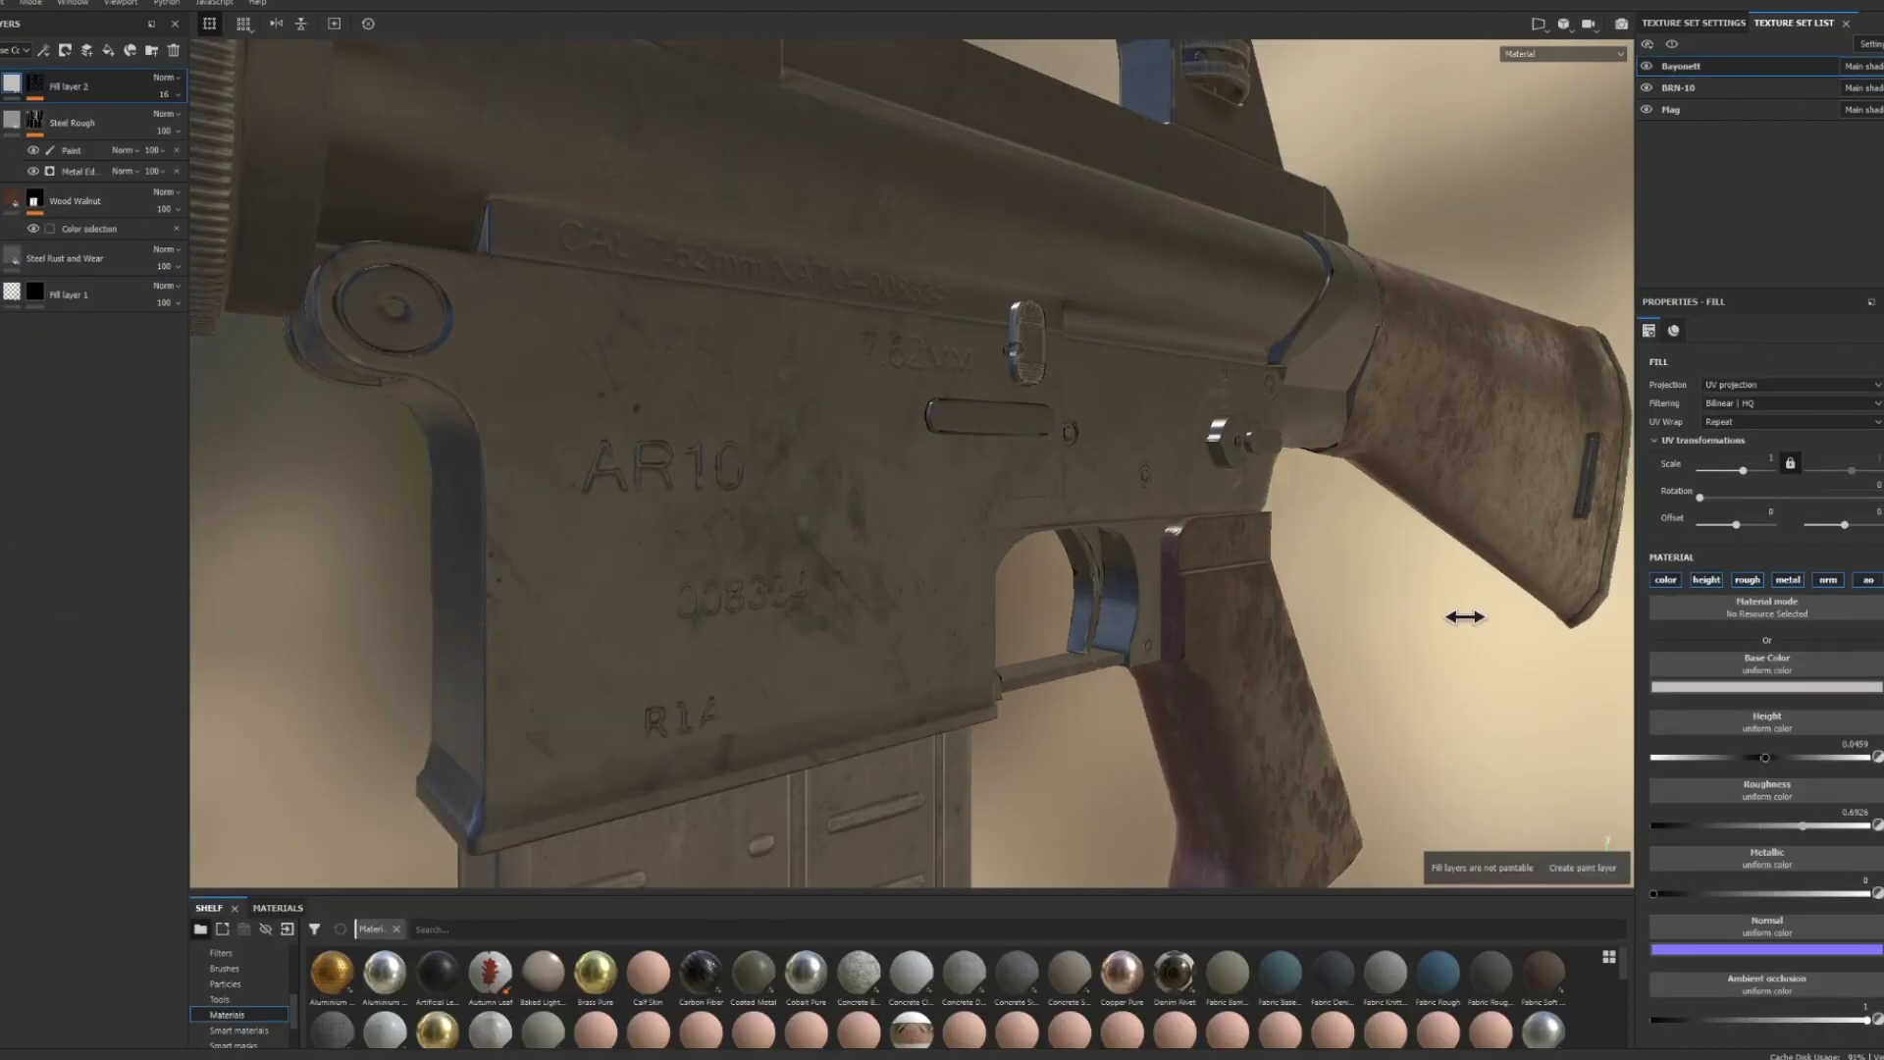
- View the AR10 receiver's markings, and switch to Photoshop to examine the white-on-black stencil lettering
shift+right_drag(1463, 615, 1390, 610)
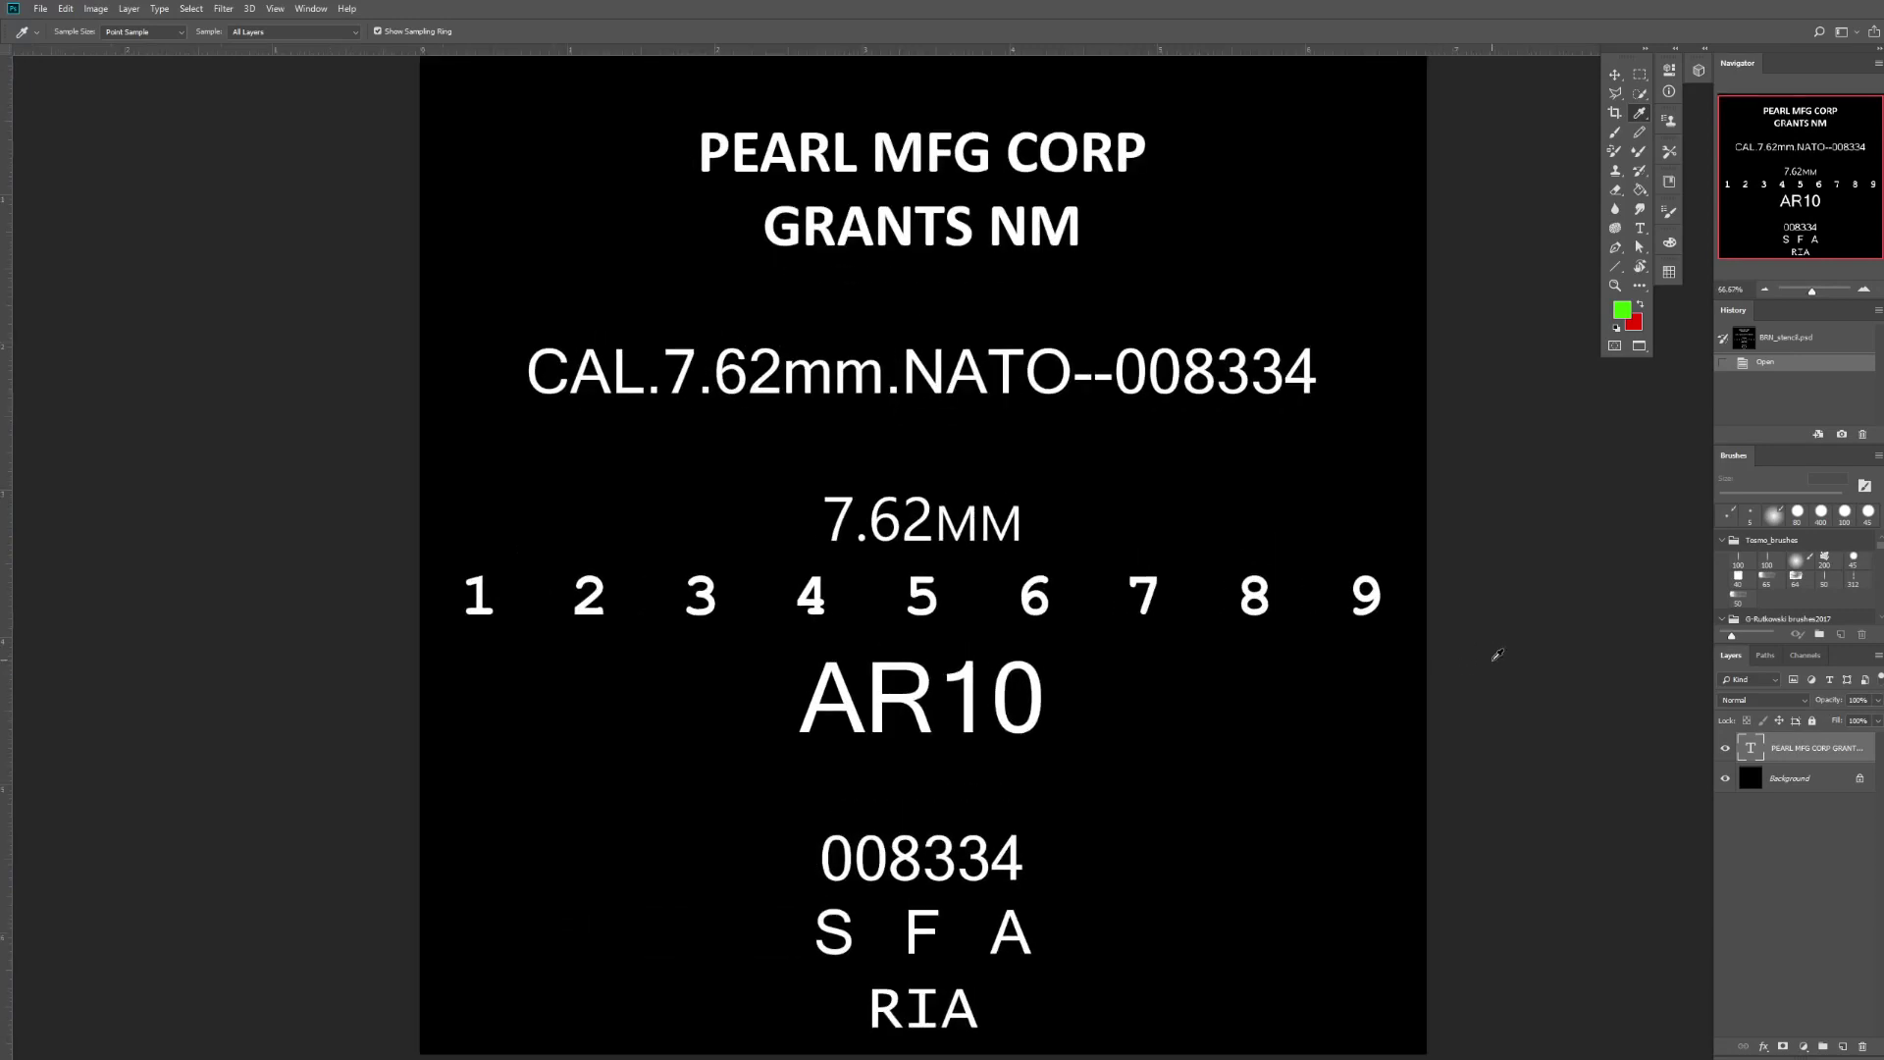
key(ctrl+minus)
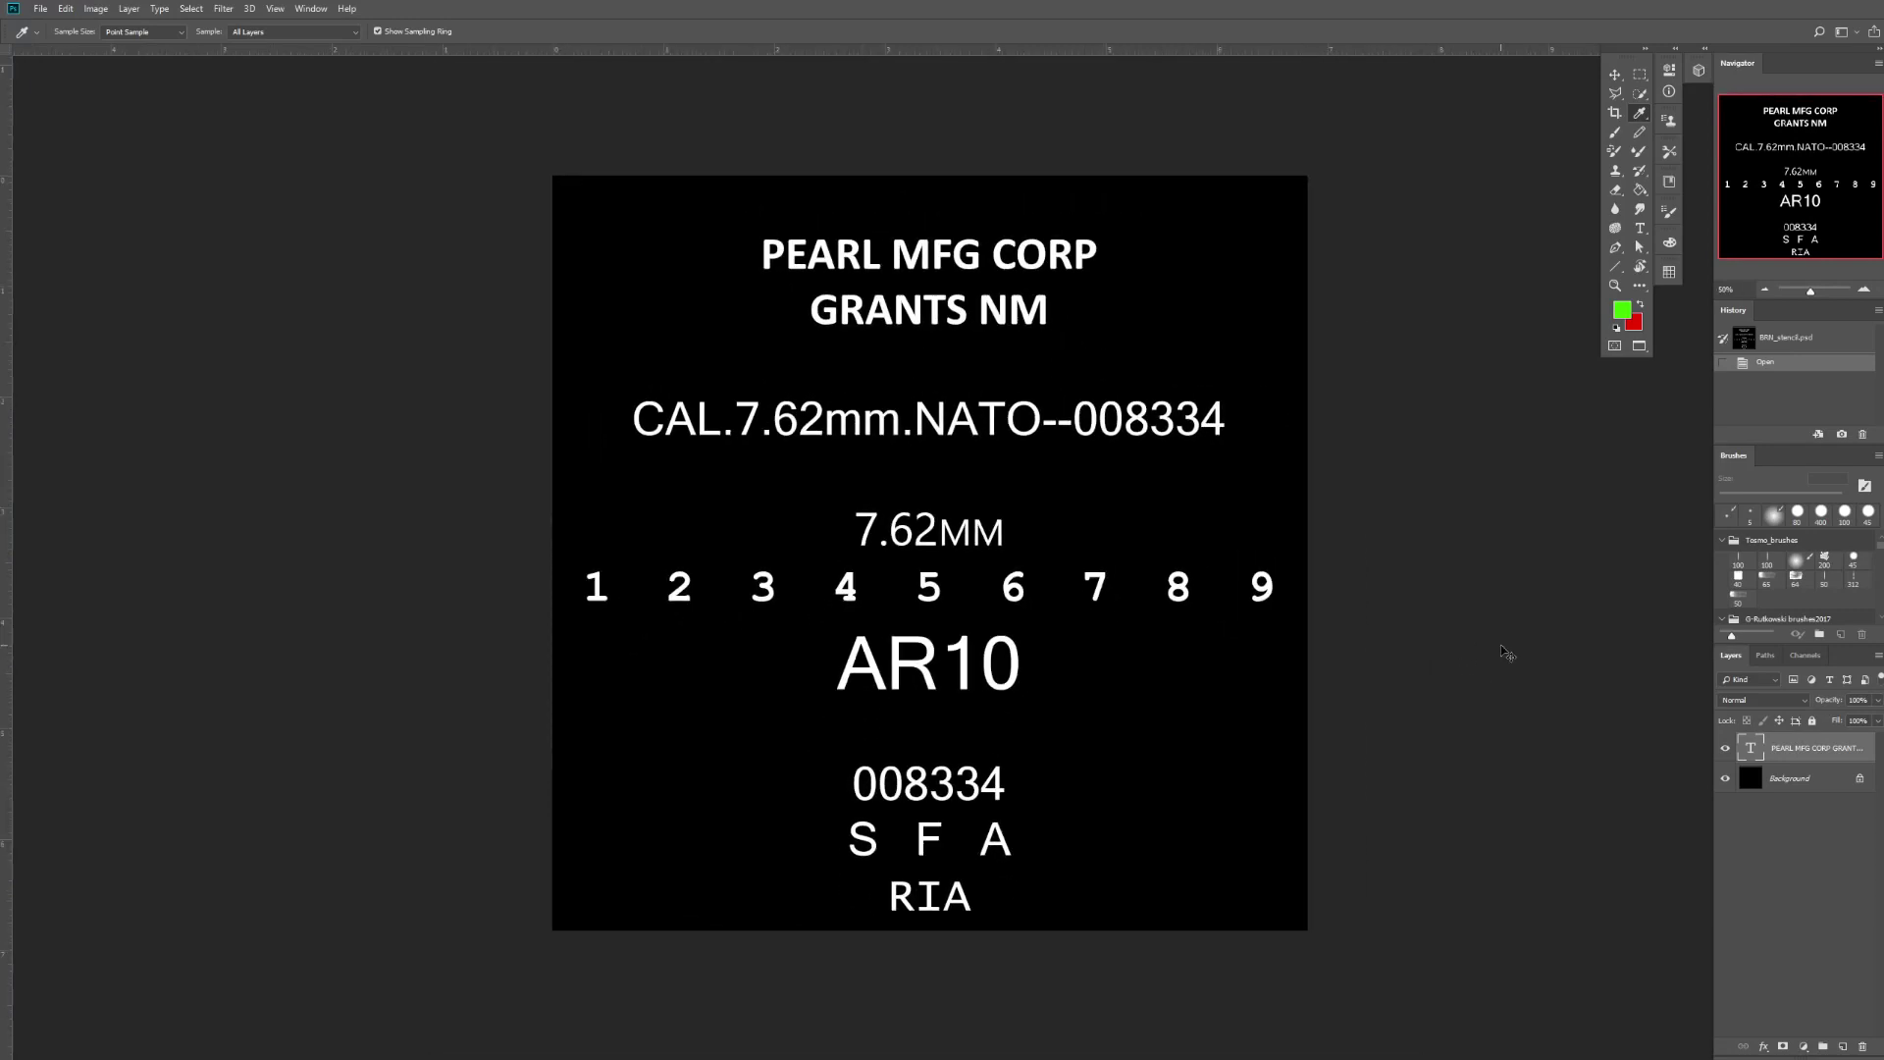
drag(1492, 658, 1430, 629)
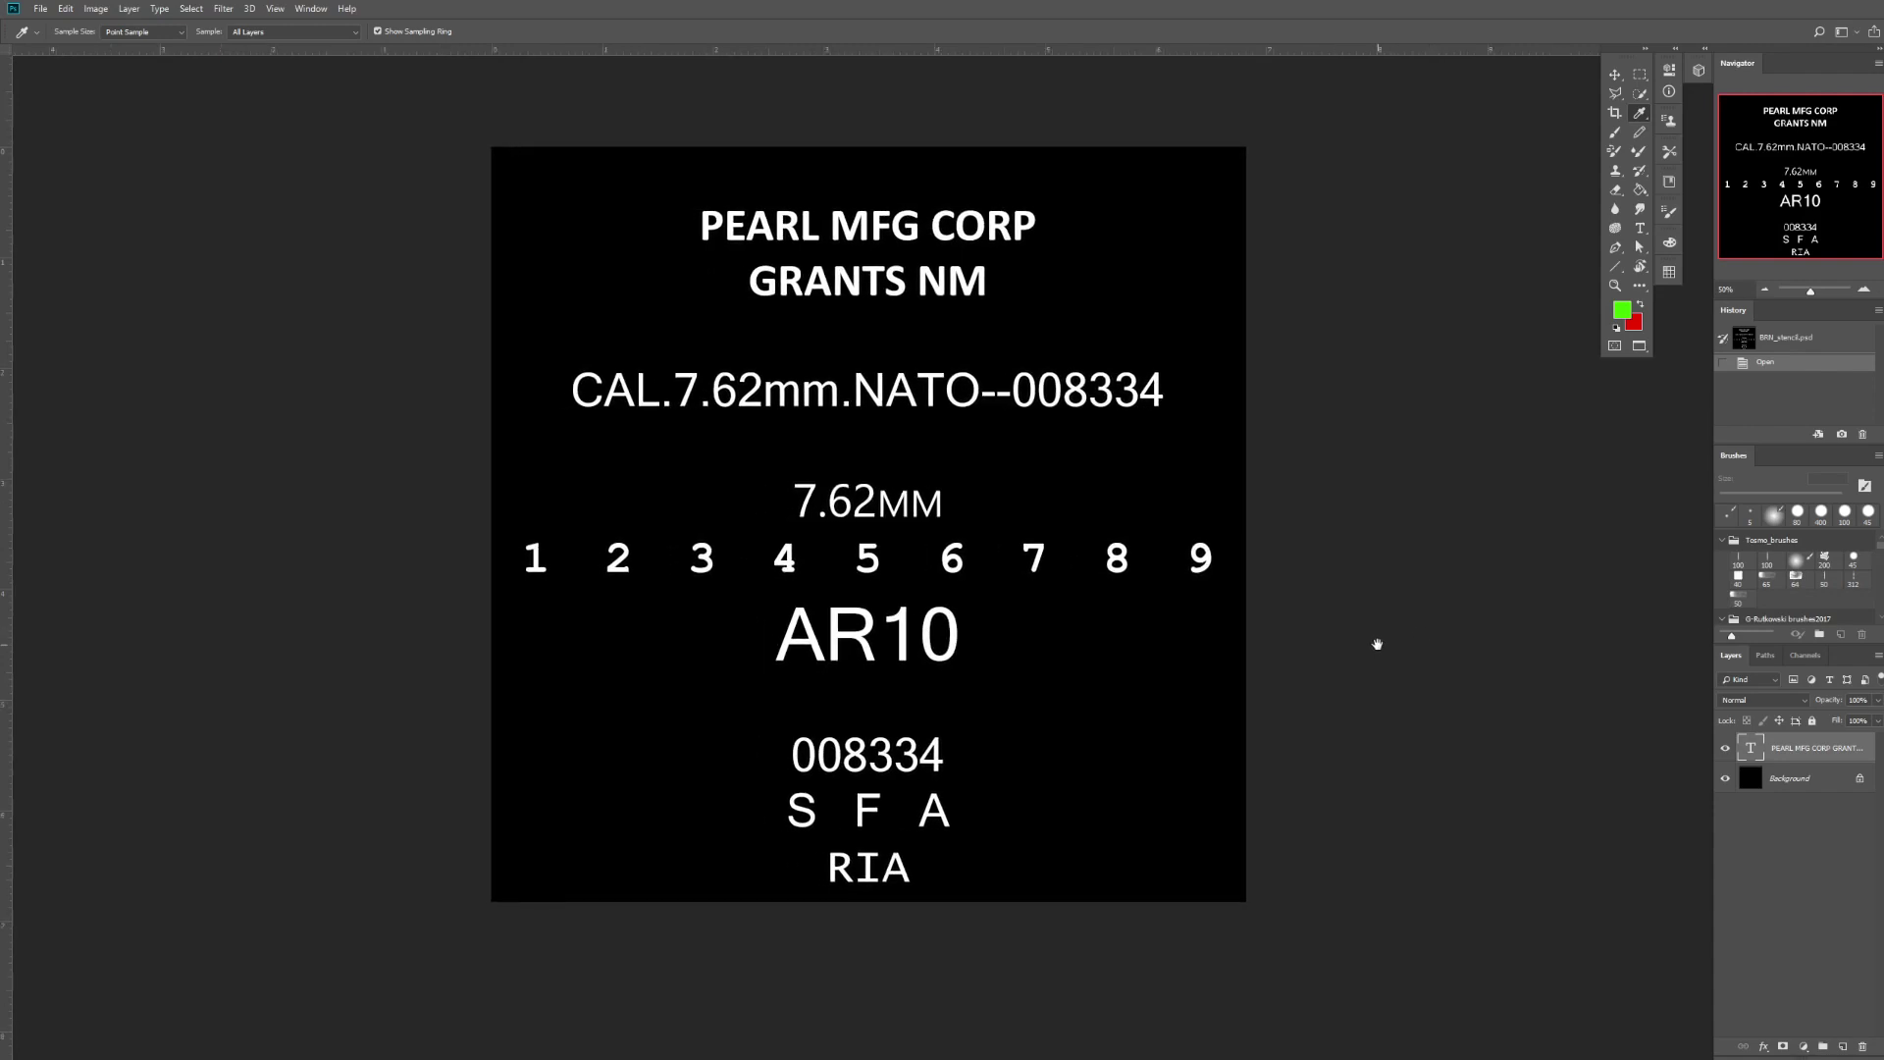
scroll(1383, 639, down, 2)
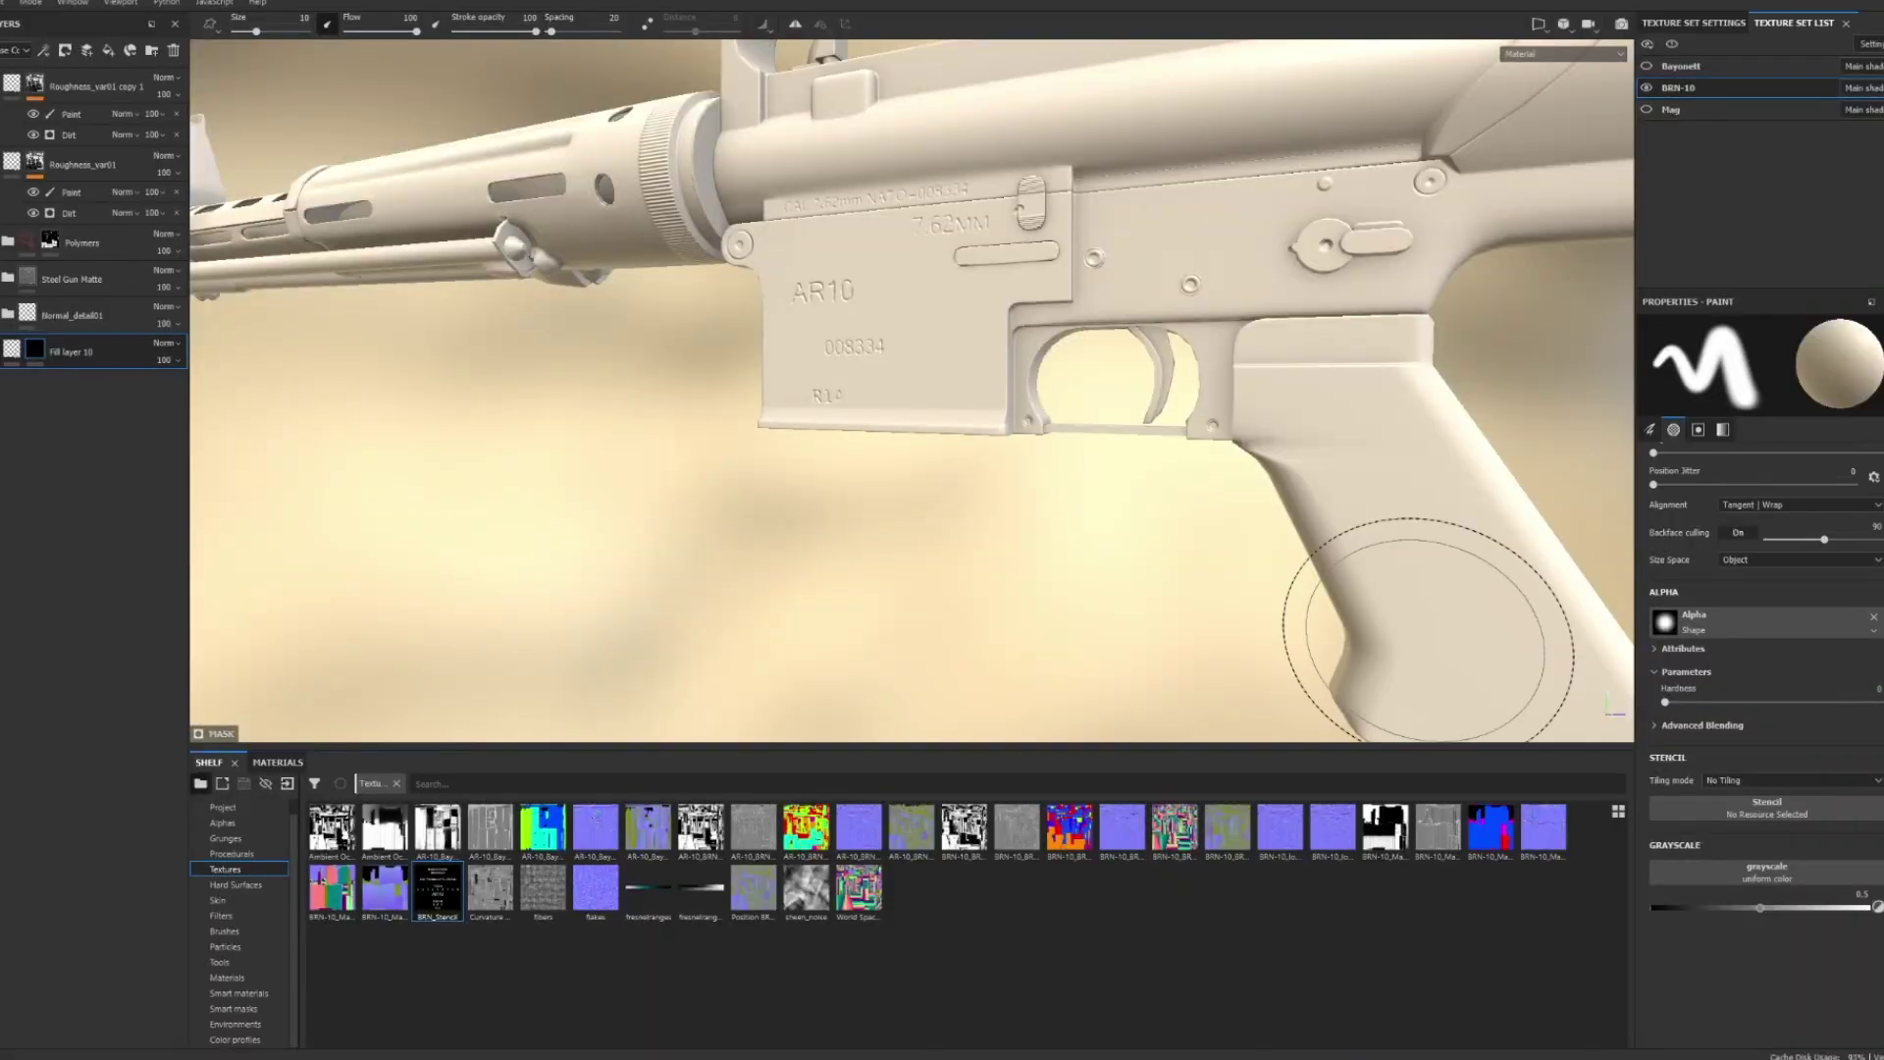
- Switch to Substance Painter, load BRN_Stencil as the brush's stencil, scale the overlay and paint through it over the receiver
mouse_move(1339, 631)
alt+mouse_down()
mouse_move(1102, 581)
mouse_move(1041, 611)
alt+mouse_up()
drag(1761, 868, 1766, 807)
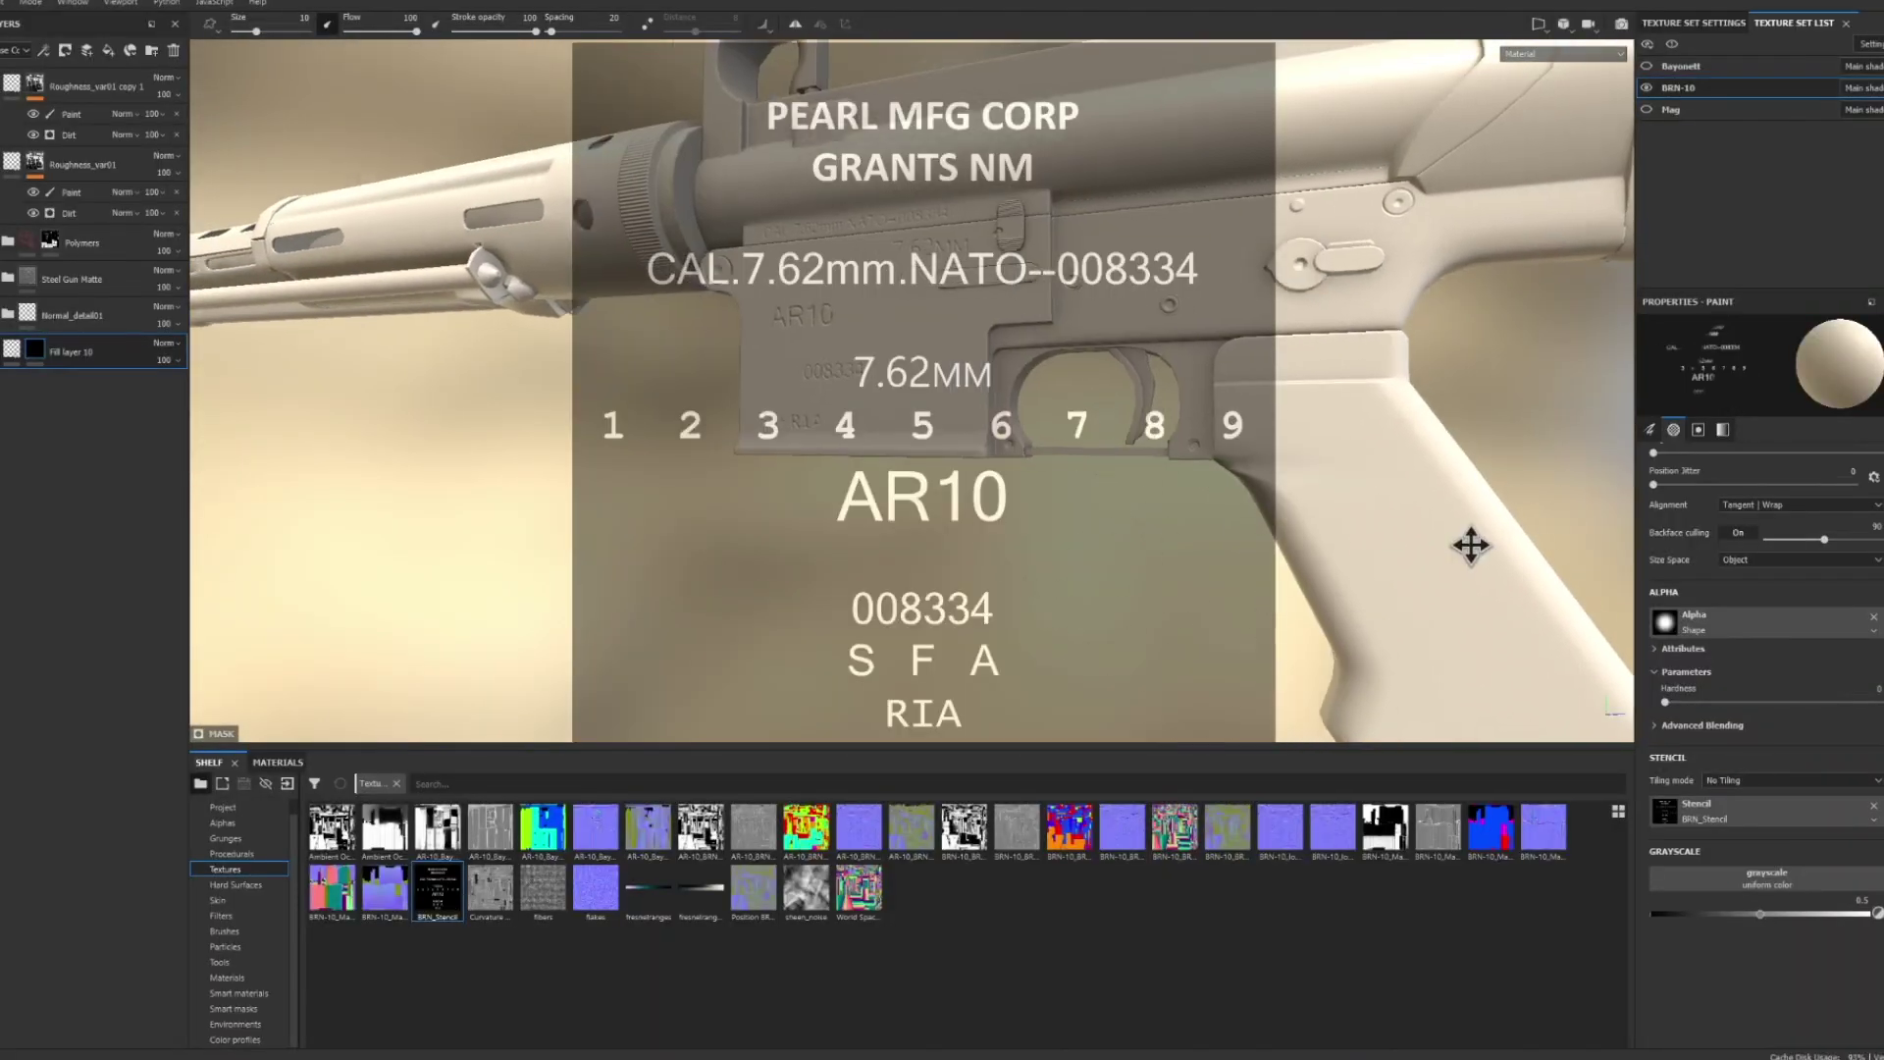
key(s)
right_drag(1482, 520, 1261, 476)
alt+drag(1257, 484, 1545, 579)
mouse_move(1545, 579)
alt+middle_down()
mouse_move(1314, 585)
mouse_move(1220, 706)
alt+middle_up()
drag(1114, 294, 697, 284)
alt+drag(1148, 277, 1619, 547)
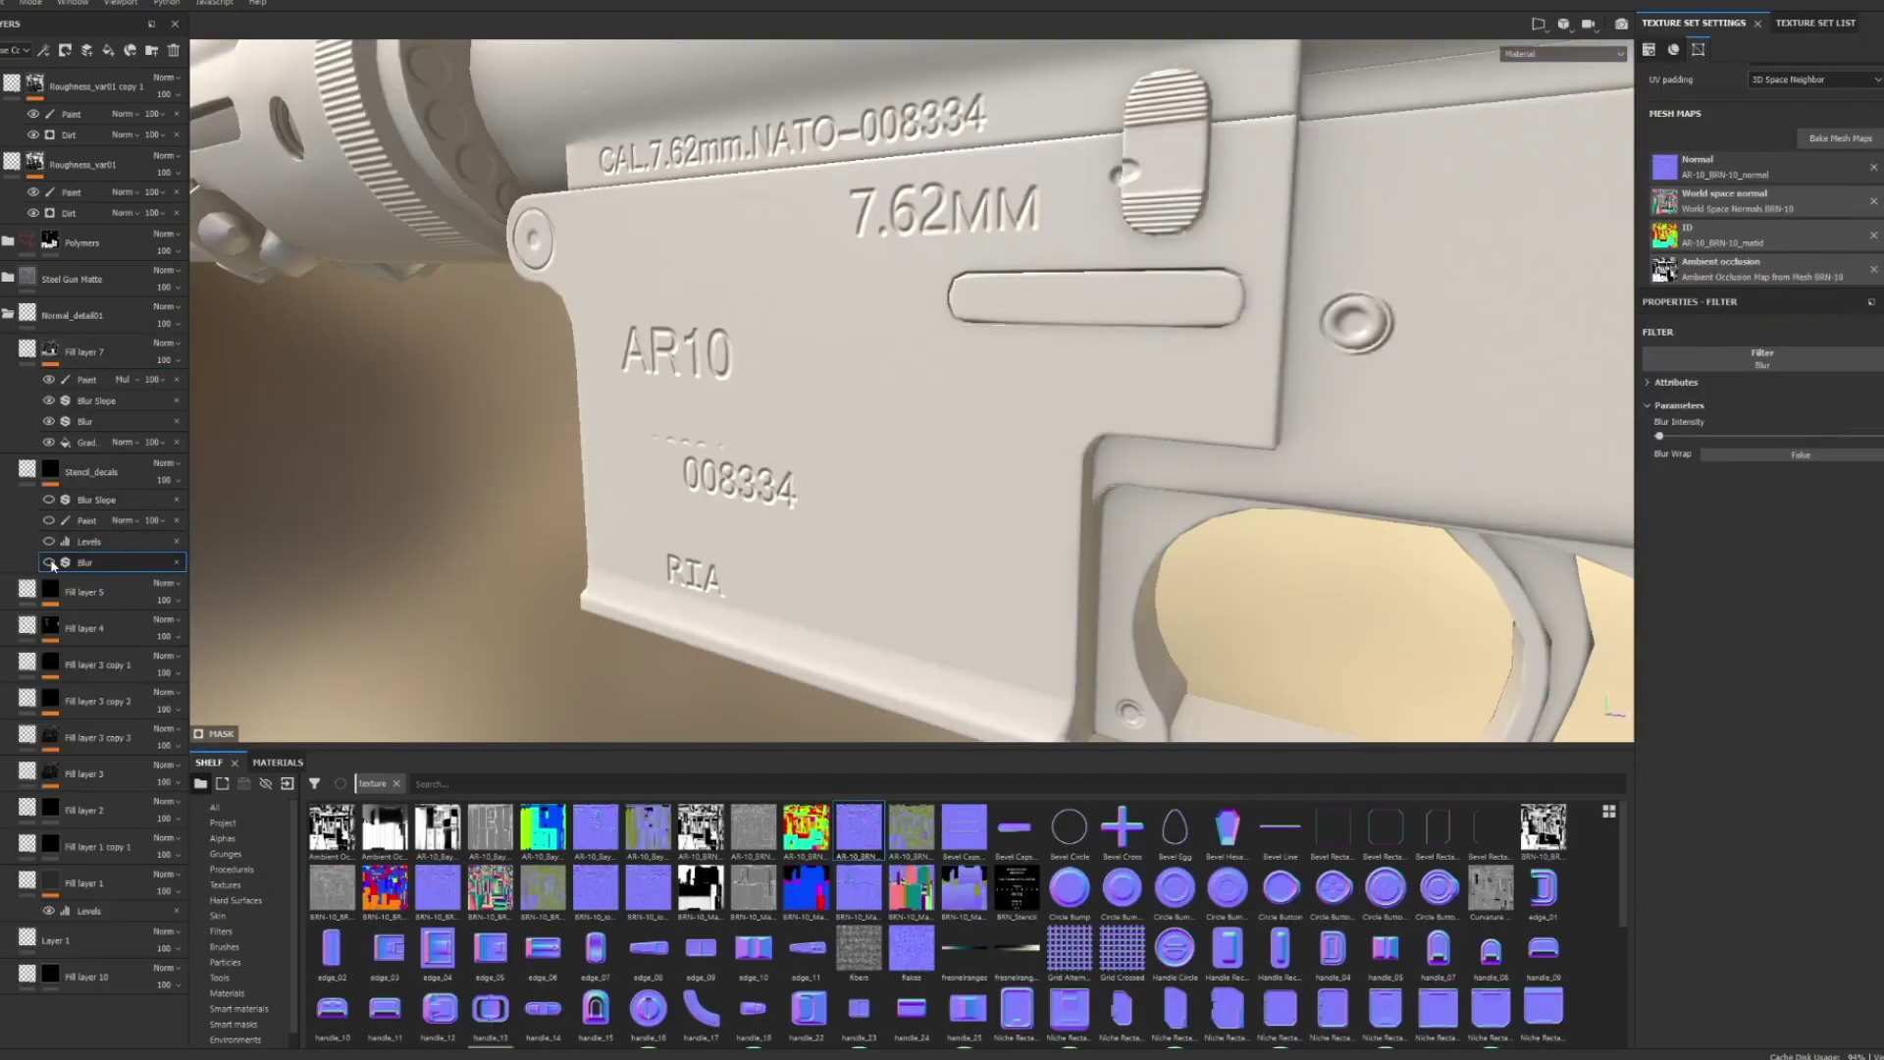
- Turn on the Blur and Levels effects of the Stencil_decals layer and adjust the blur intensity and levels
click(49, 563)
mouse_move(1660, 442)
mouse_down()
mouse_move(1692, 447)
mouse_move(1657, 443)
mouse_up()
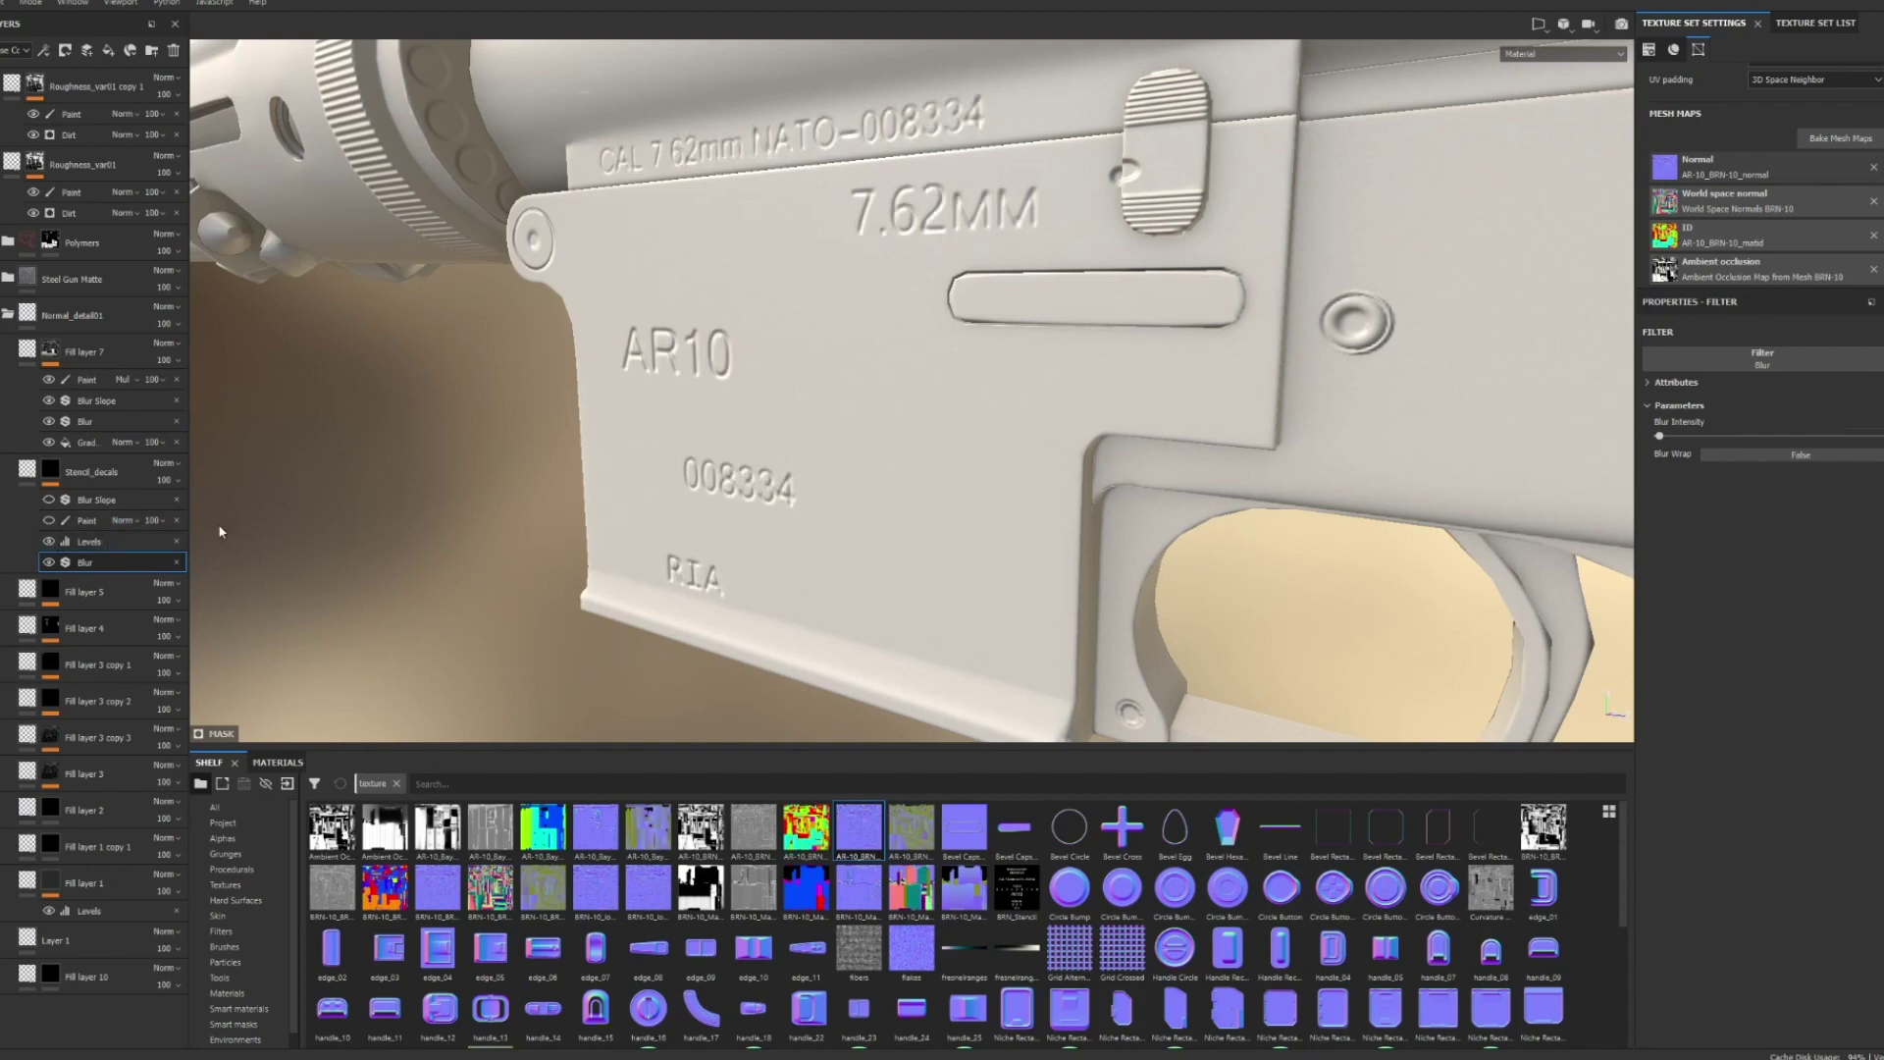
click(89, 543)
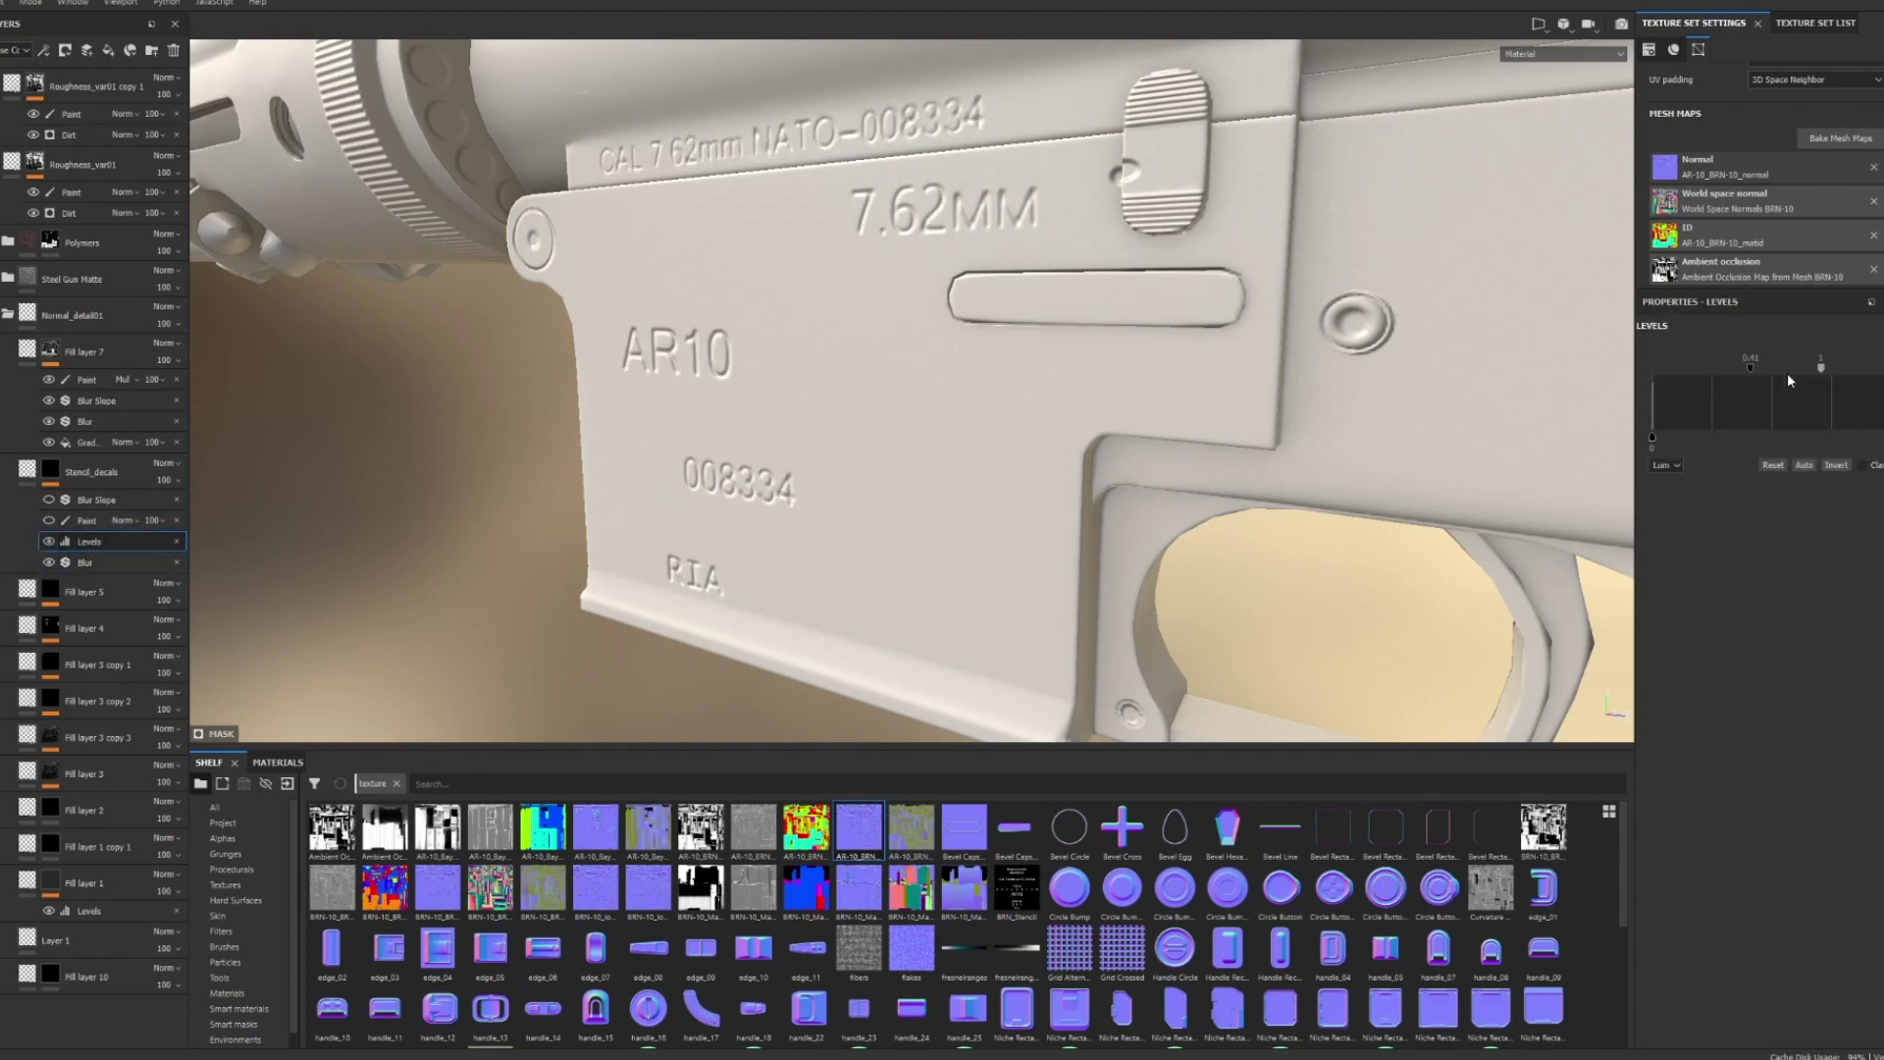
mouse_move(1750, 367)
mouse_down()
mouse_move(1670, 375)
mouse_move(1776, 385)
mouse_up()
- Turn on the Stencil_decals layer's Blur Slope filter and adjust its intensity with the slider
click(88, 501)
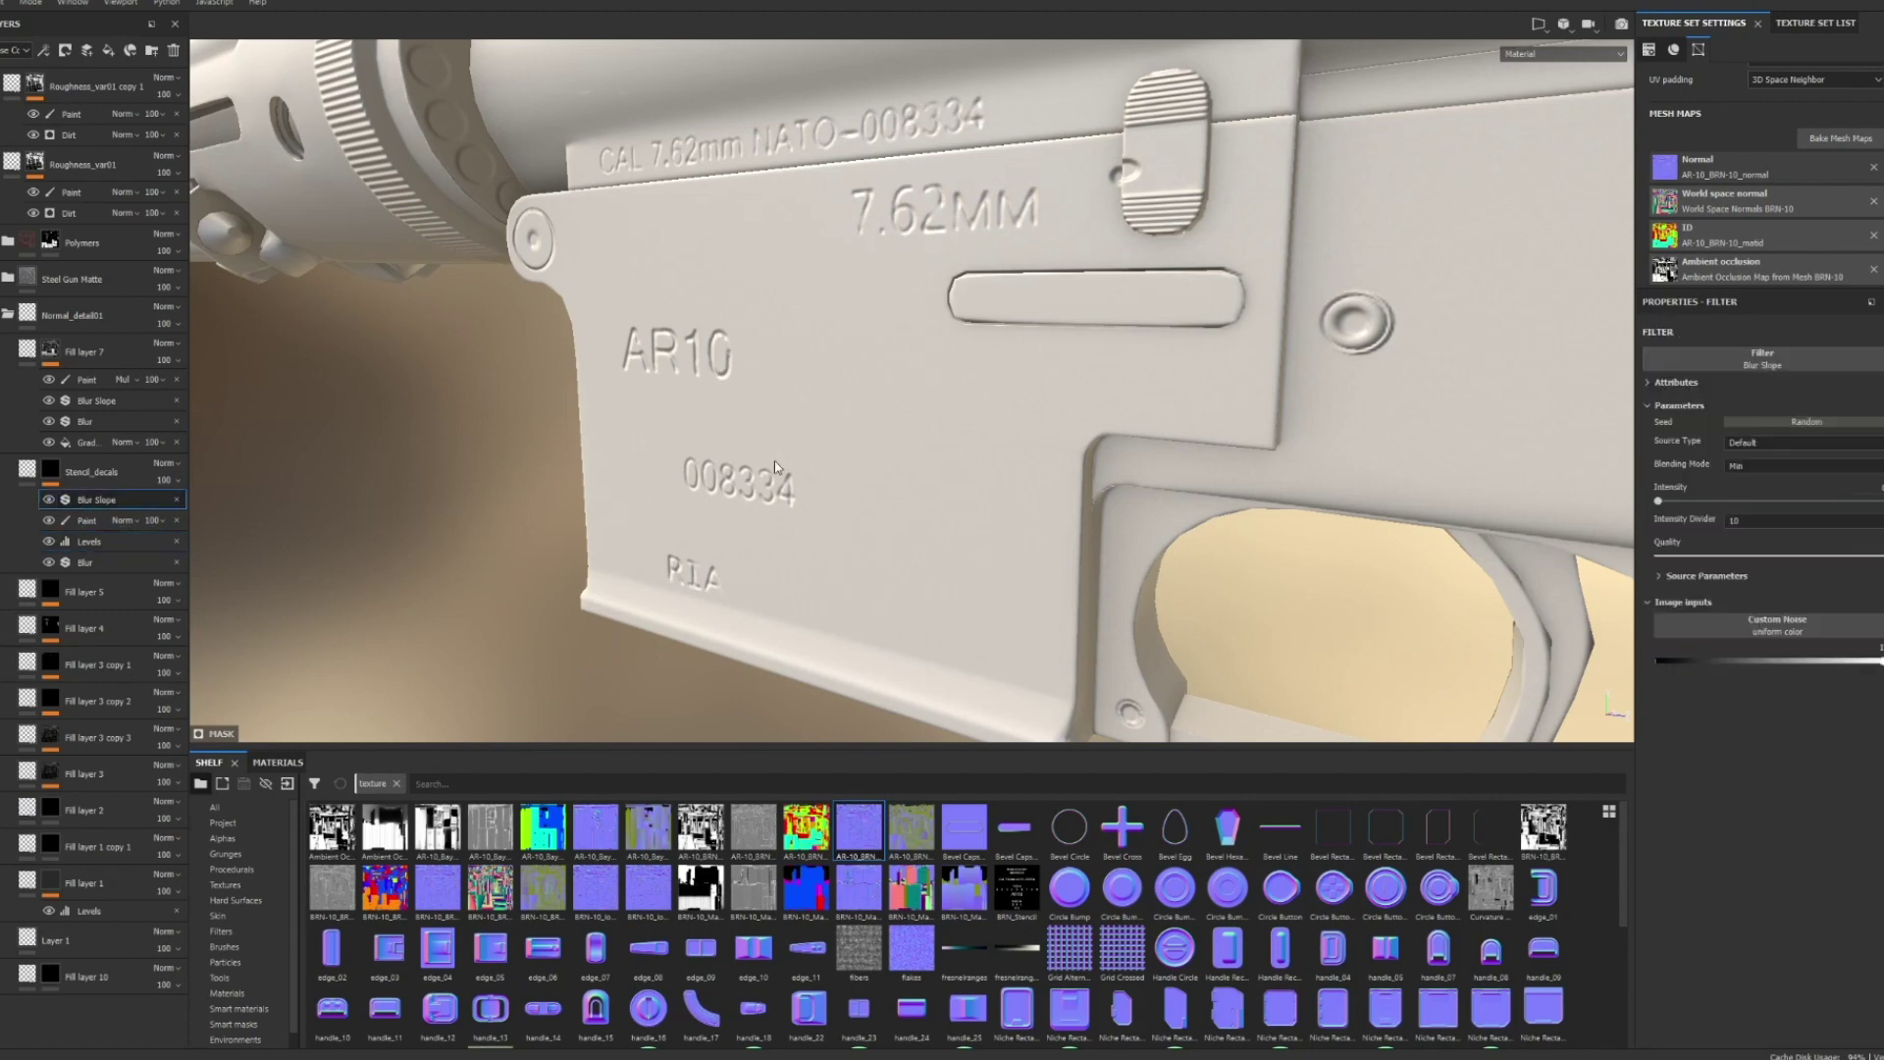
drag(1659, 505, 1665, 508)
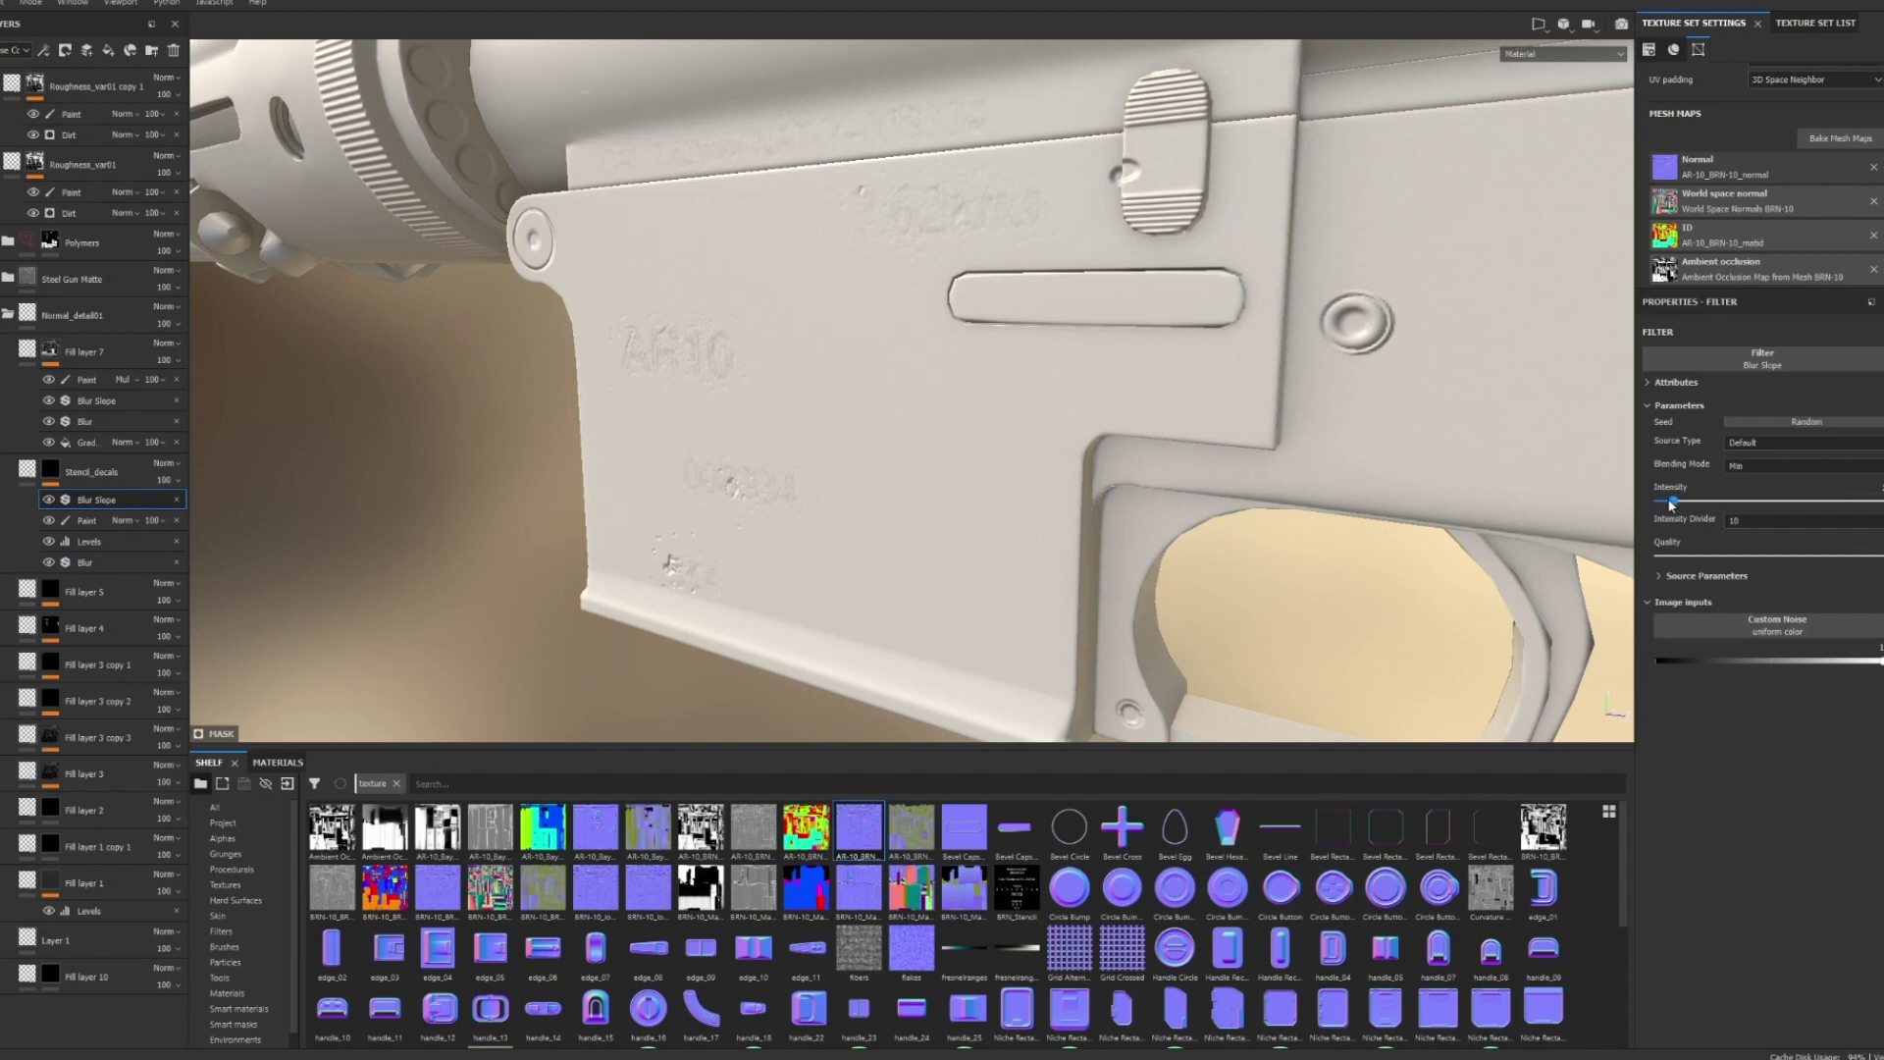
drag(1665, 501, 1658, 501)
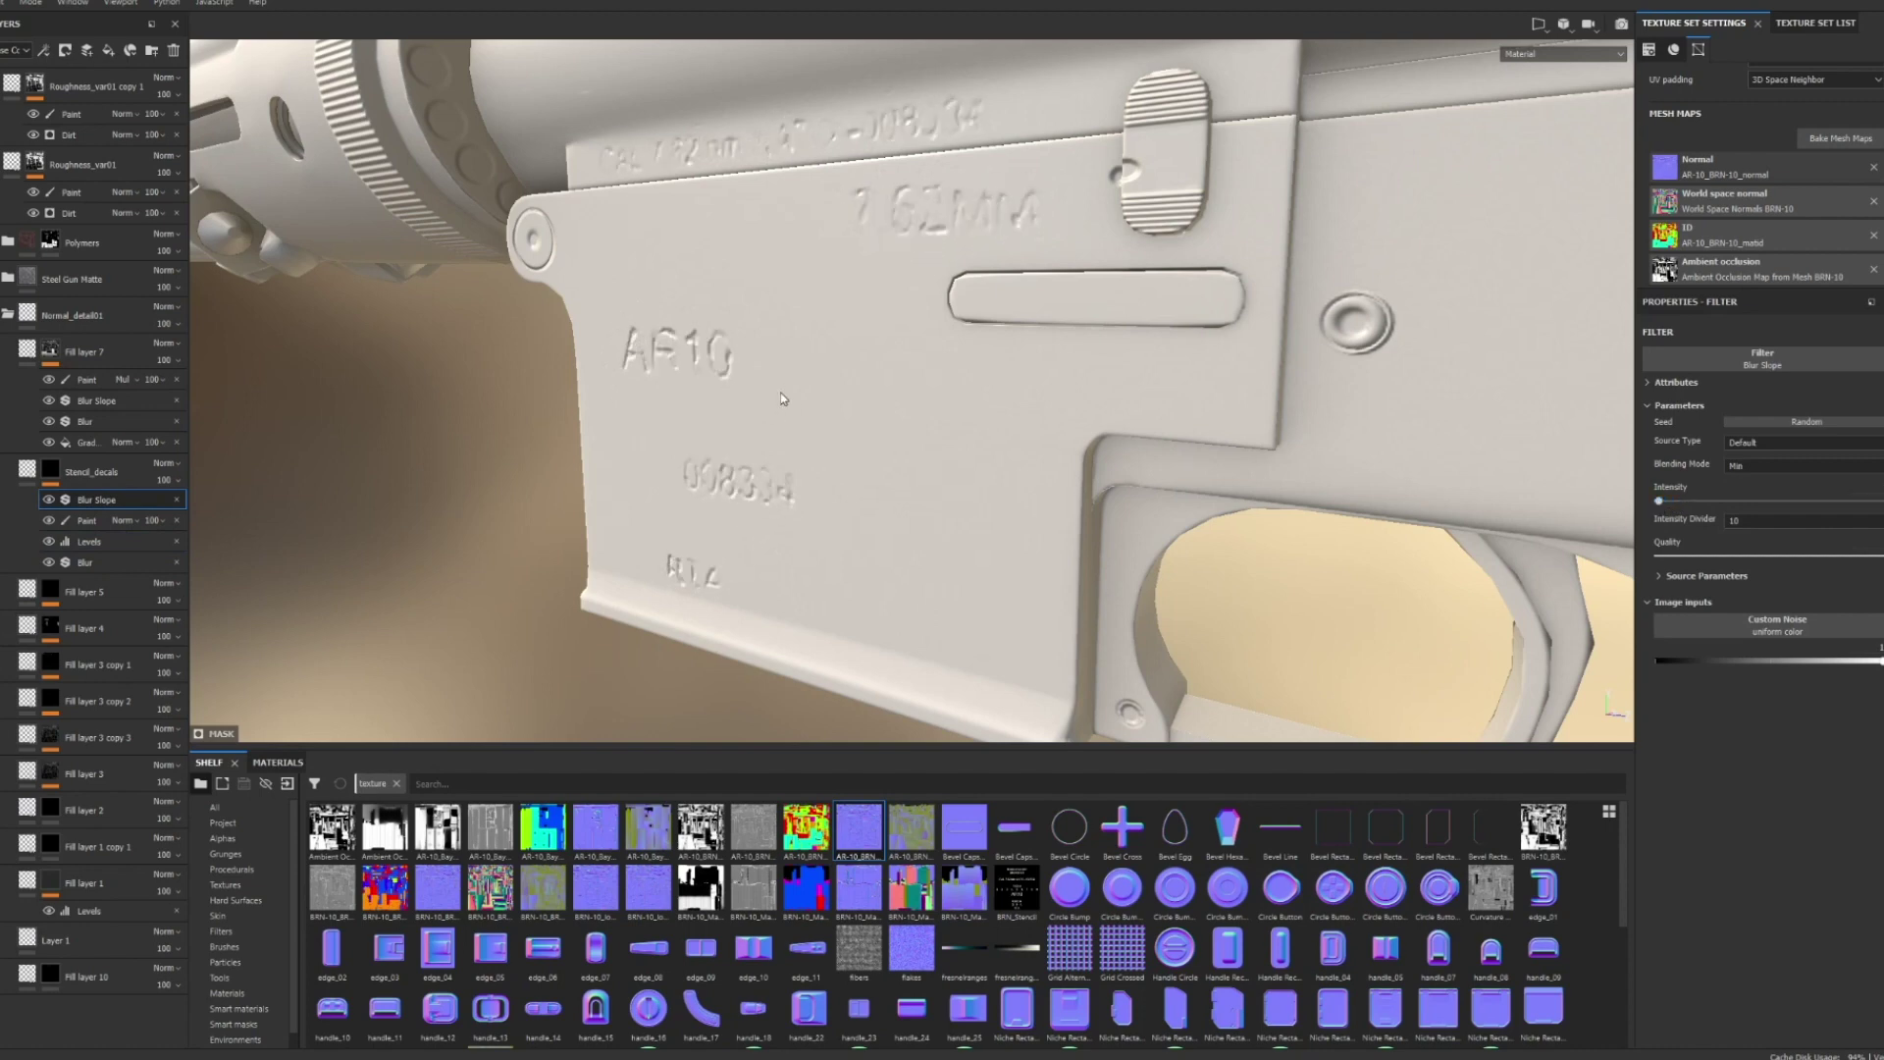
- Try an intensity divider of 100 on the Stencil_decals Blur Slope filter, and return it to 10
click(1732, 520)
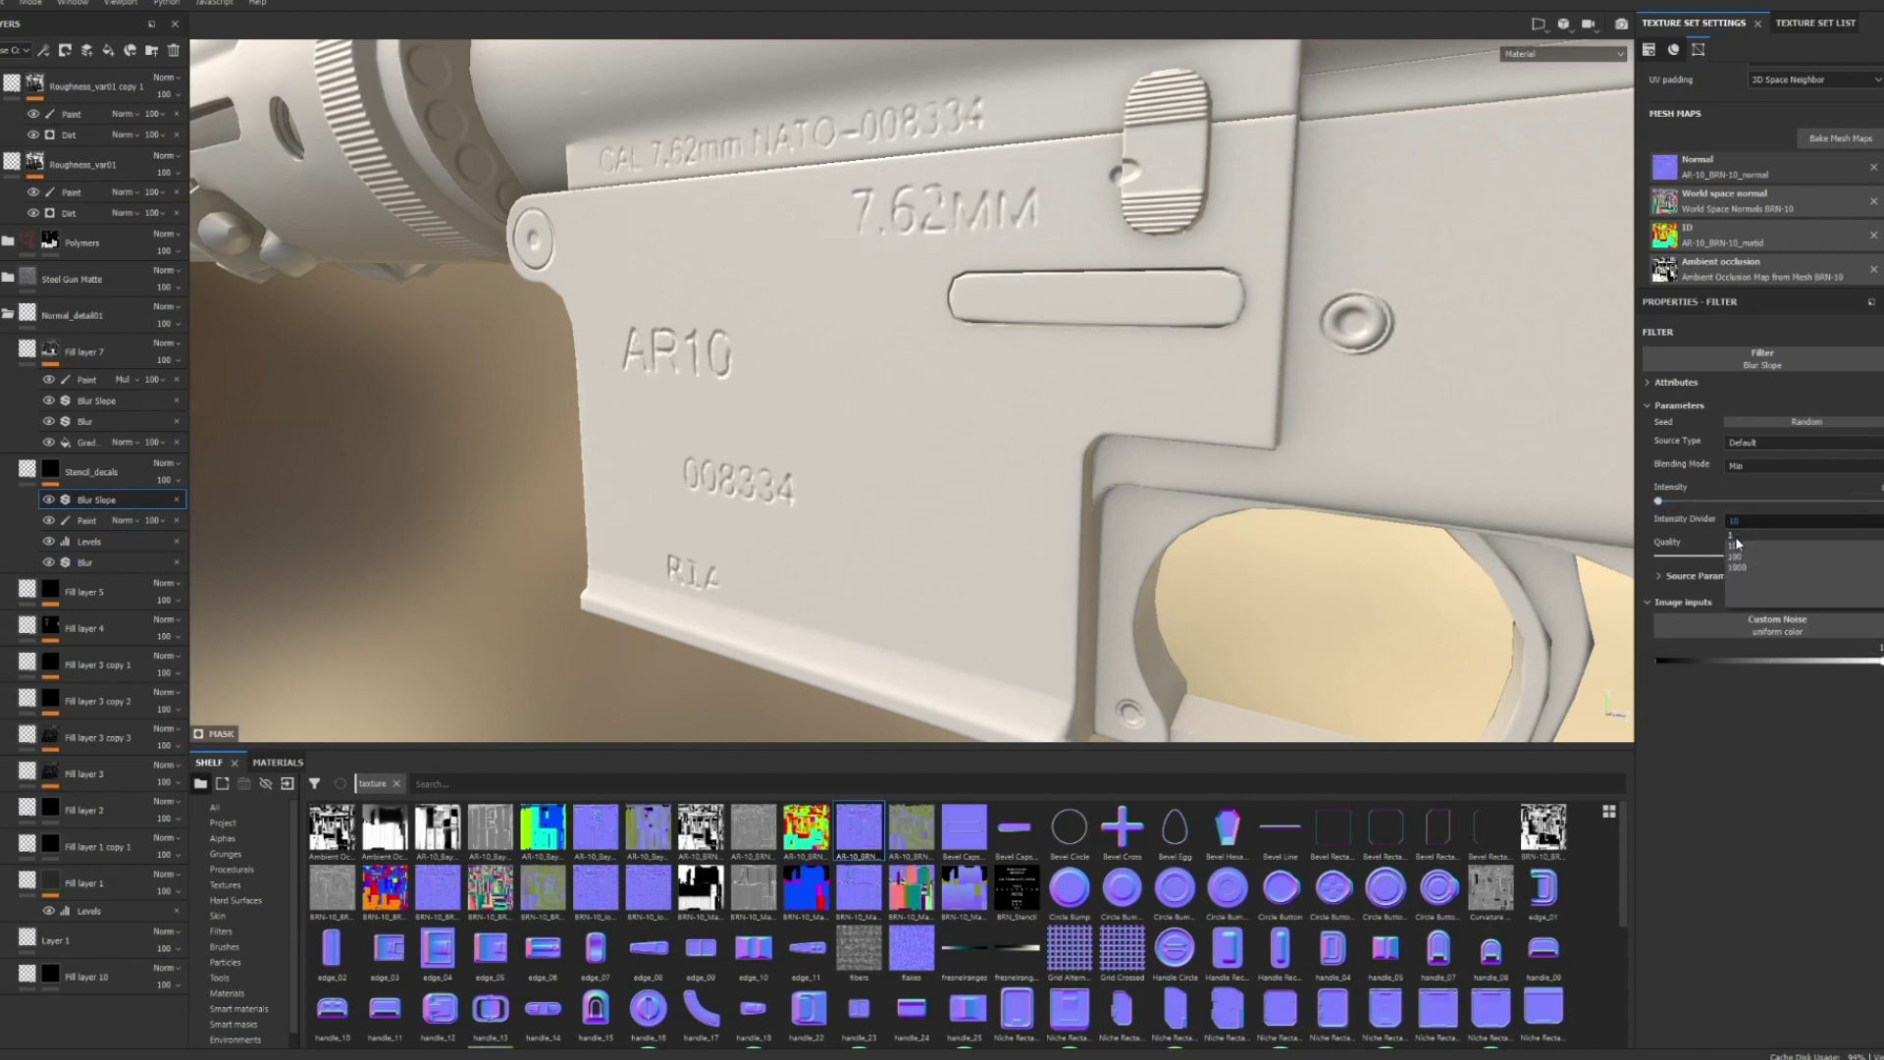
click(1741, 556)
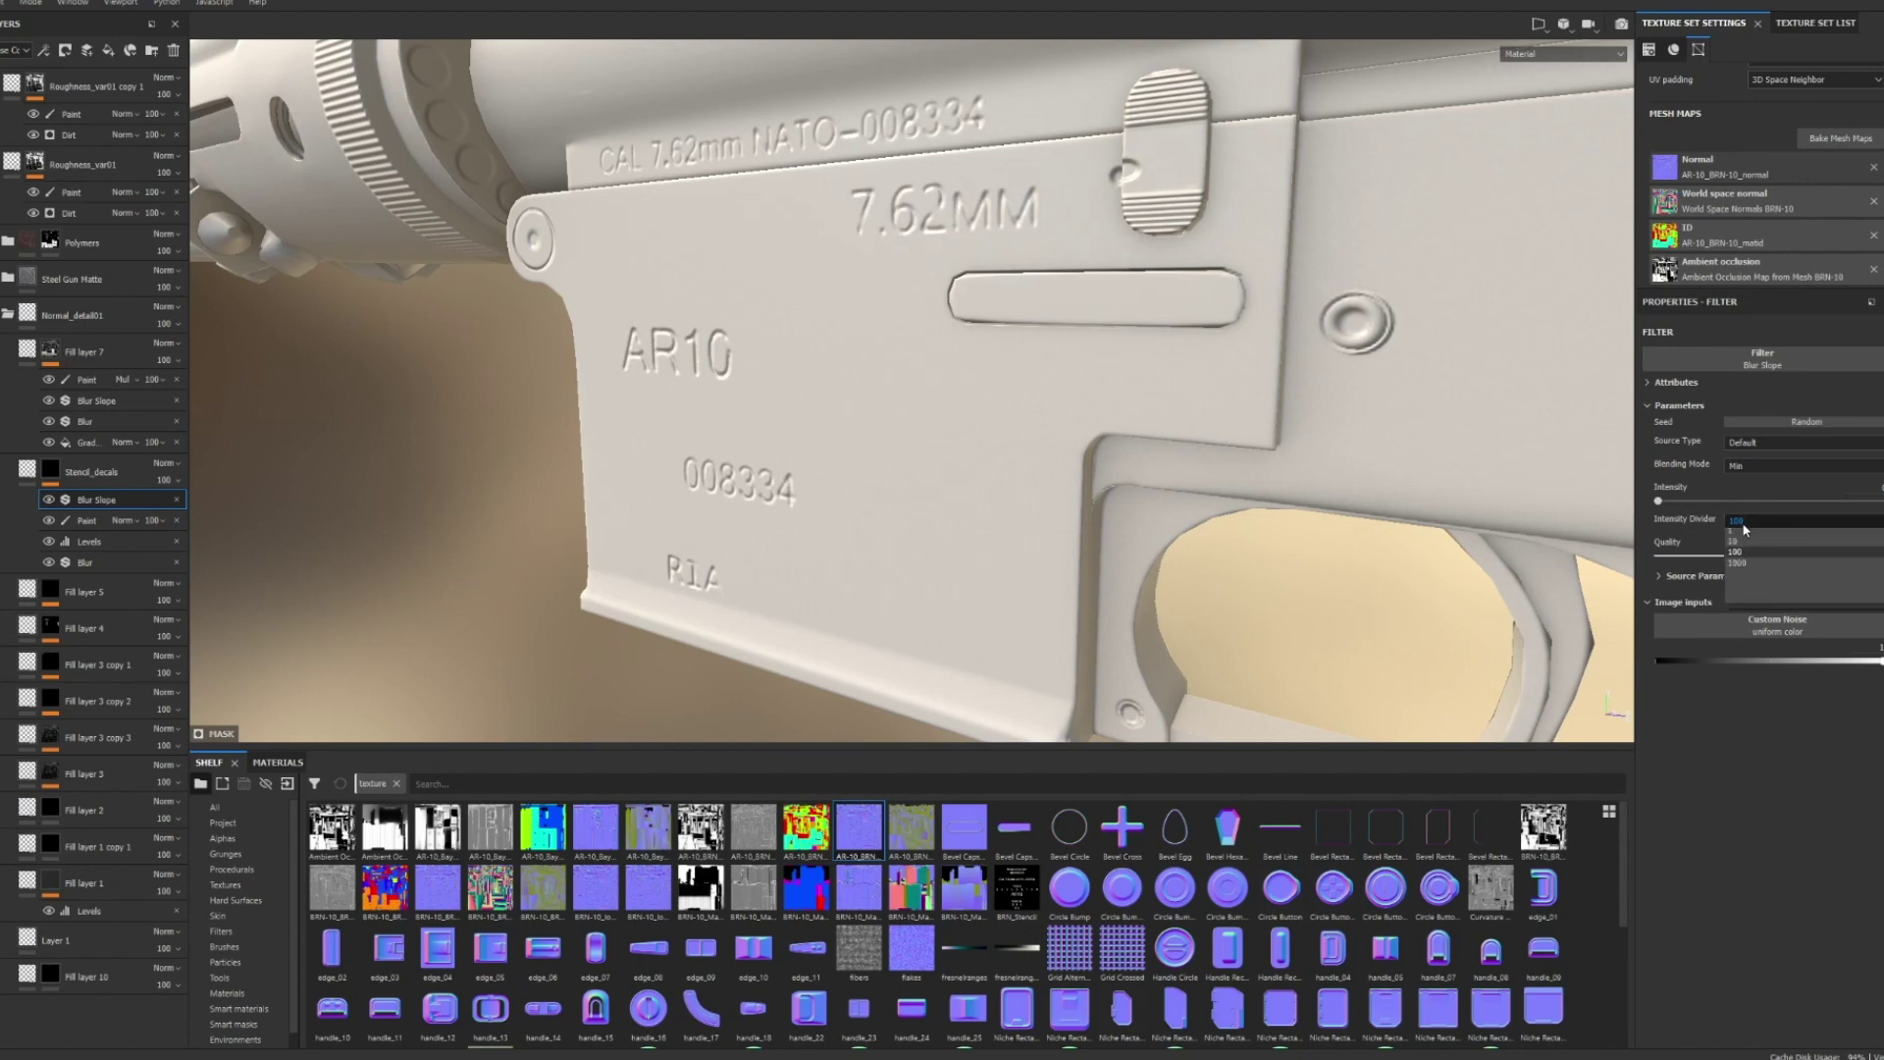
click(1733, 546)
scroll(726, 491, up, 3)
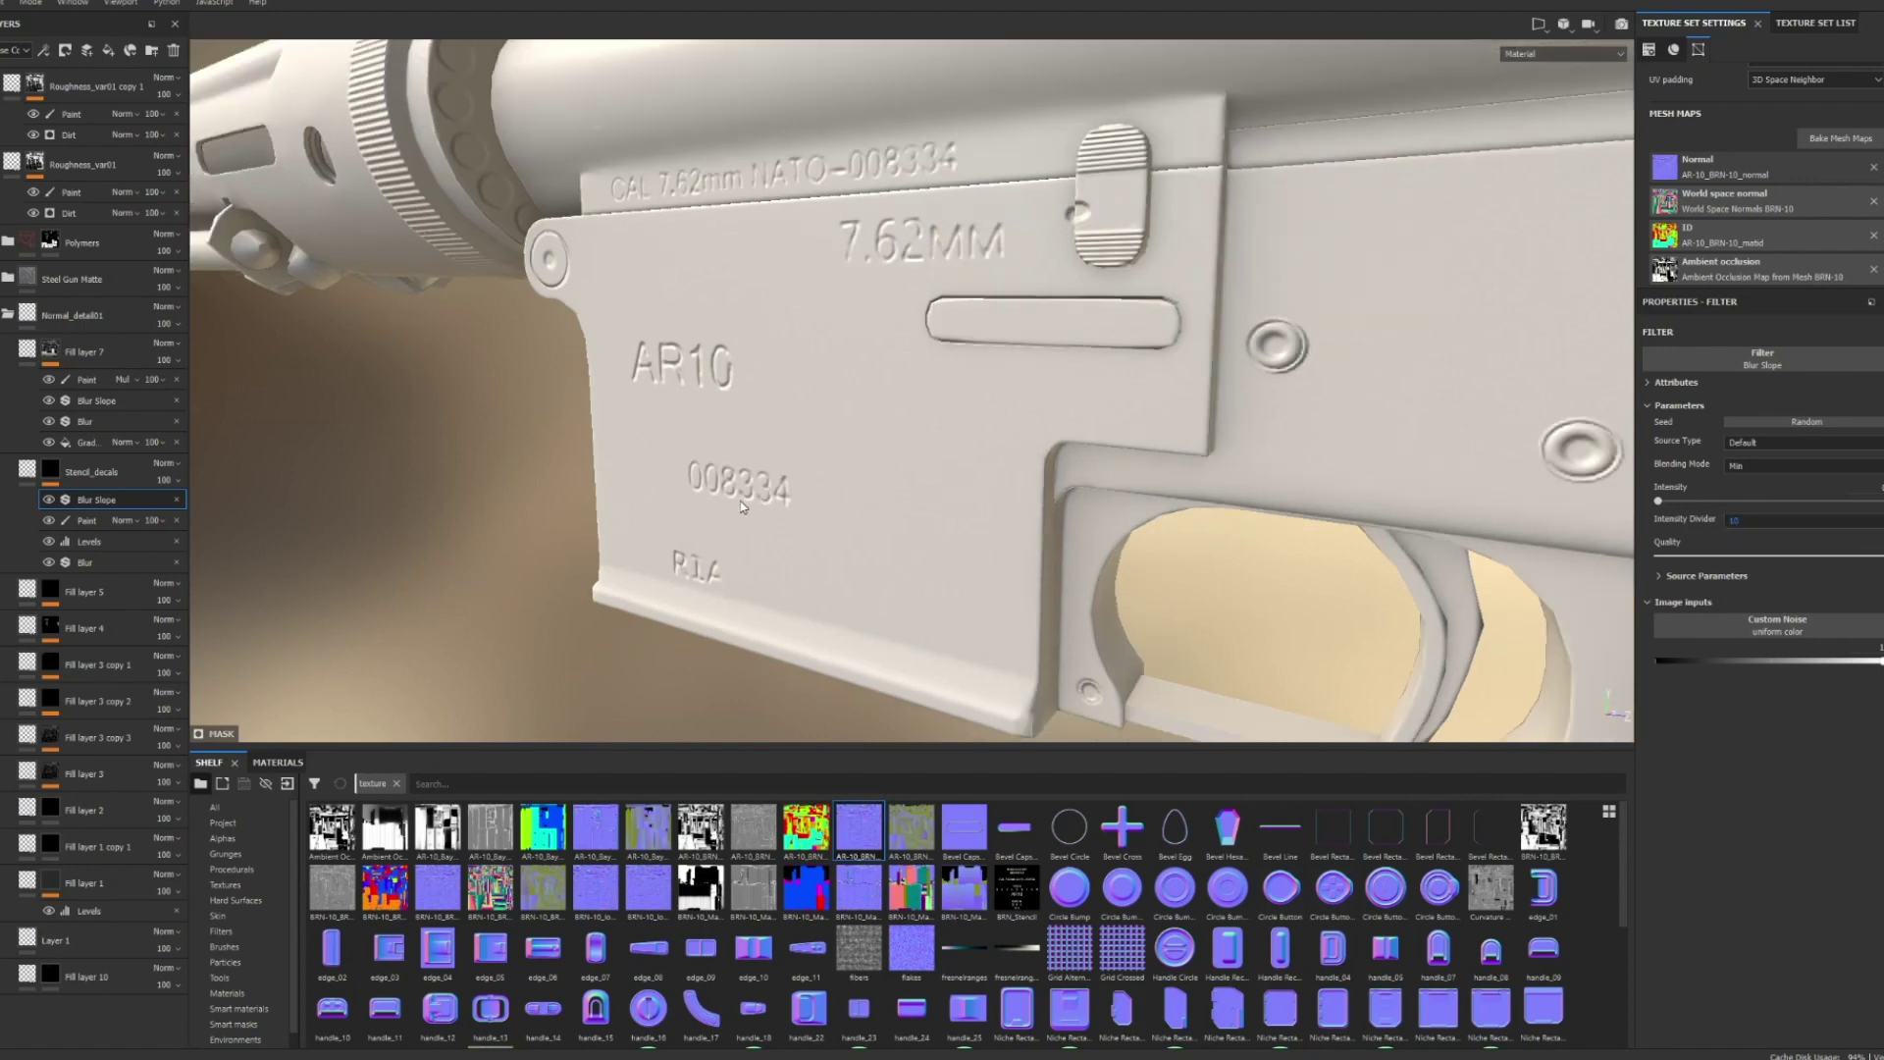
alt+drag(755, 498, 624, 412)
scroll(1033, 437, down, 5)
alt+drag(883, 362, 834, 356)
scroll(834, 357, up, 3)
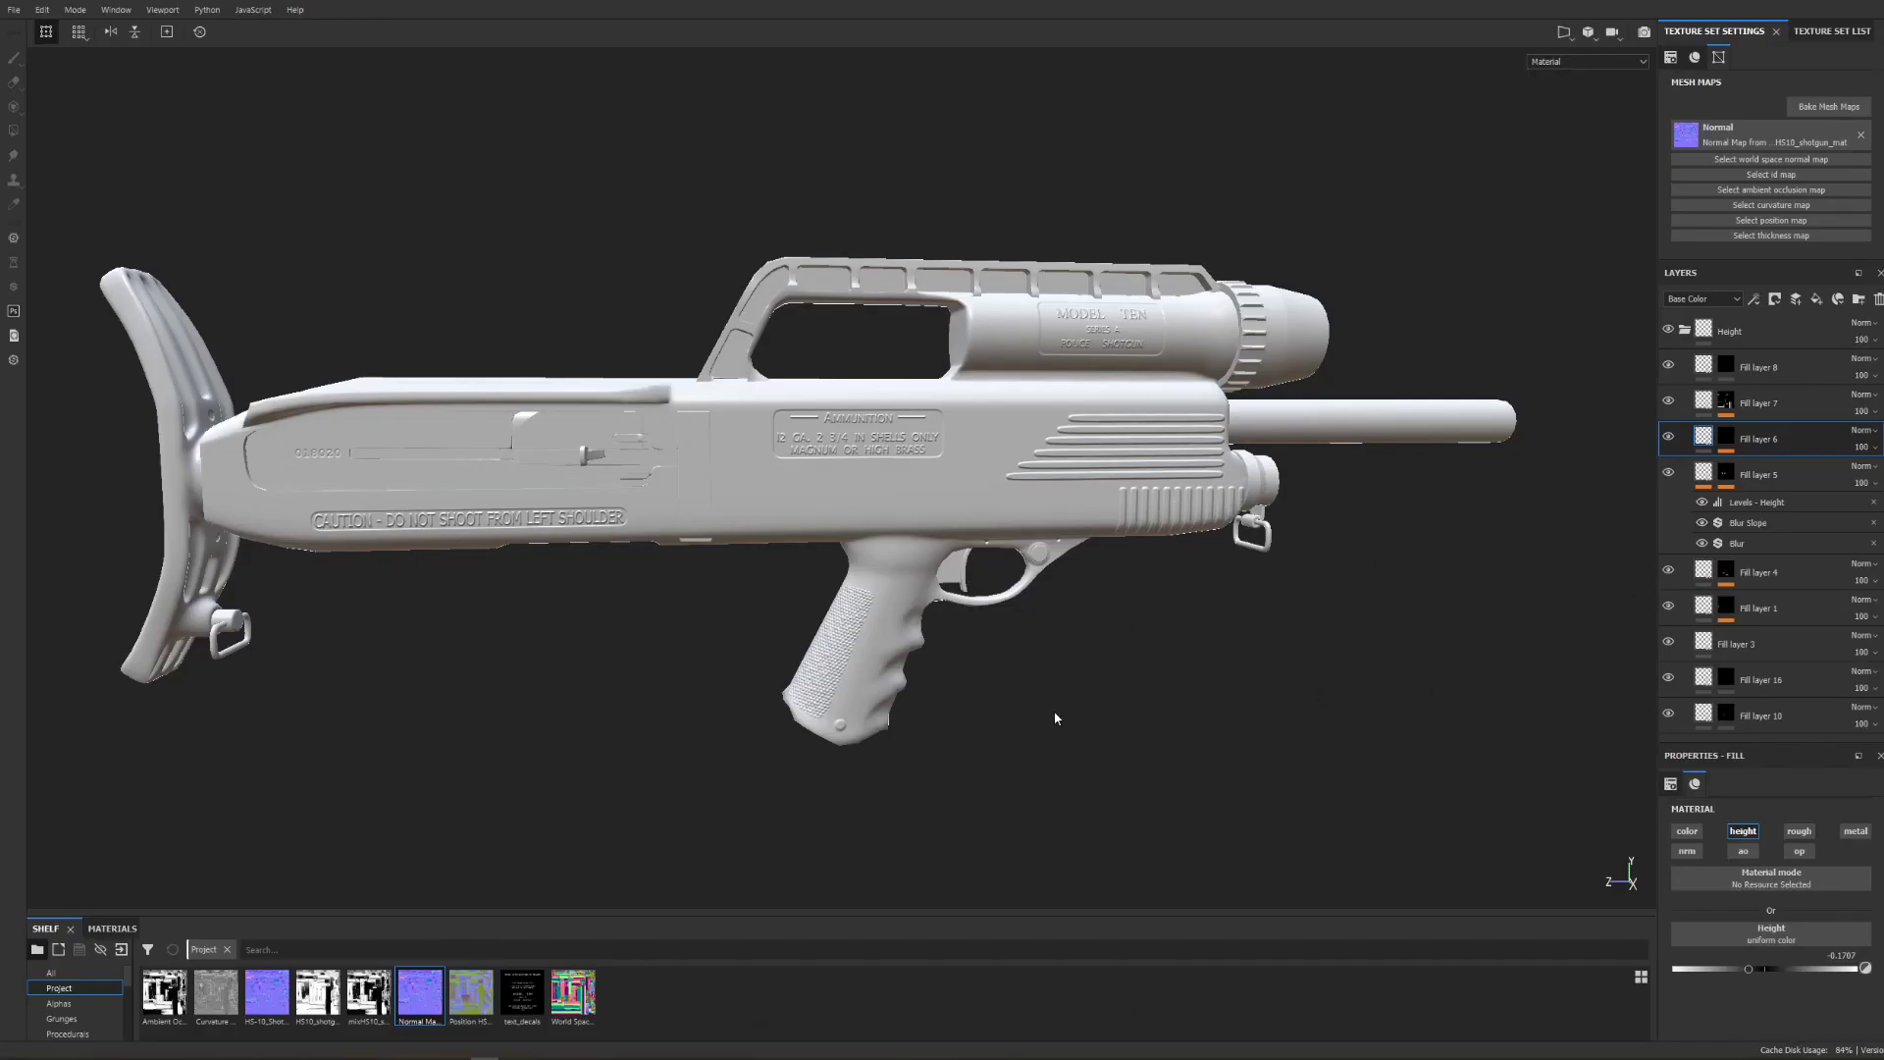
- Examine the shotgun grip's textured surface, the hexagon height pattern of Fill layer 5 and its Blur Slope filter
alt+drag(1018, 719, 1065, 363)
scroll(1138, 728, up, 3)
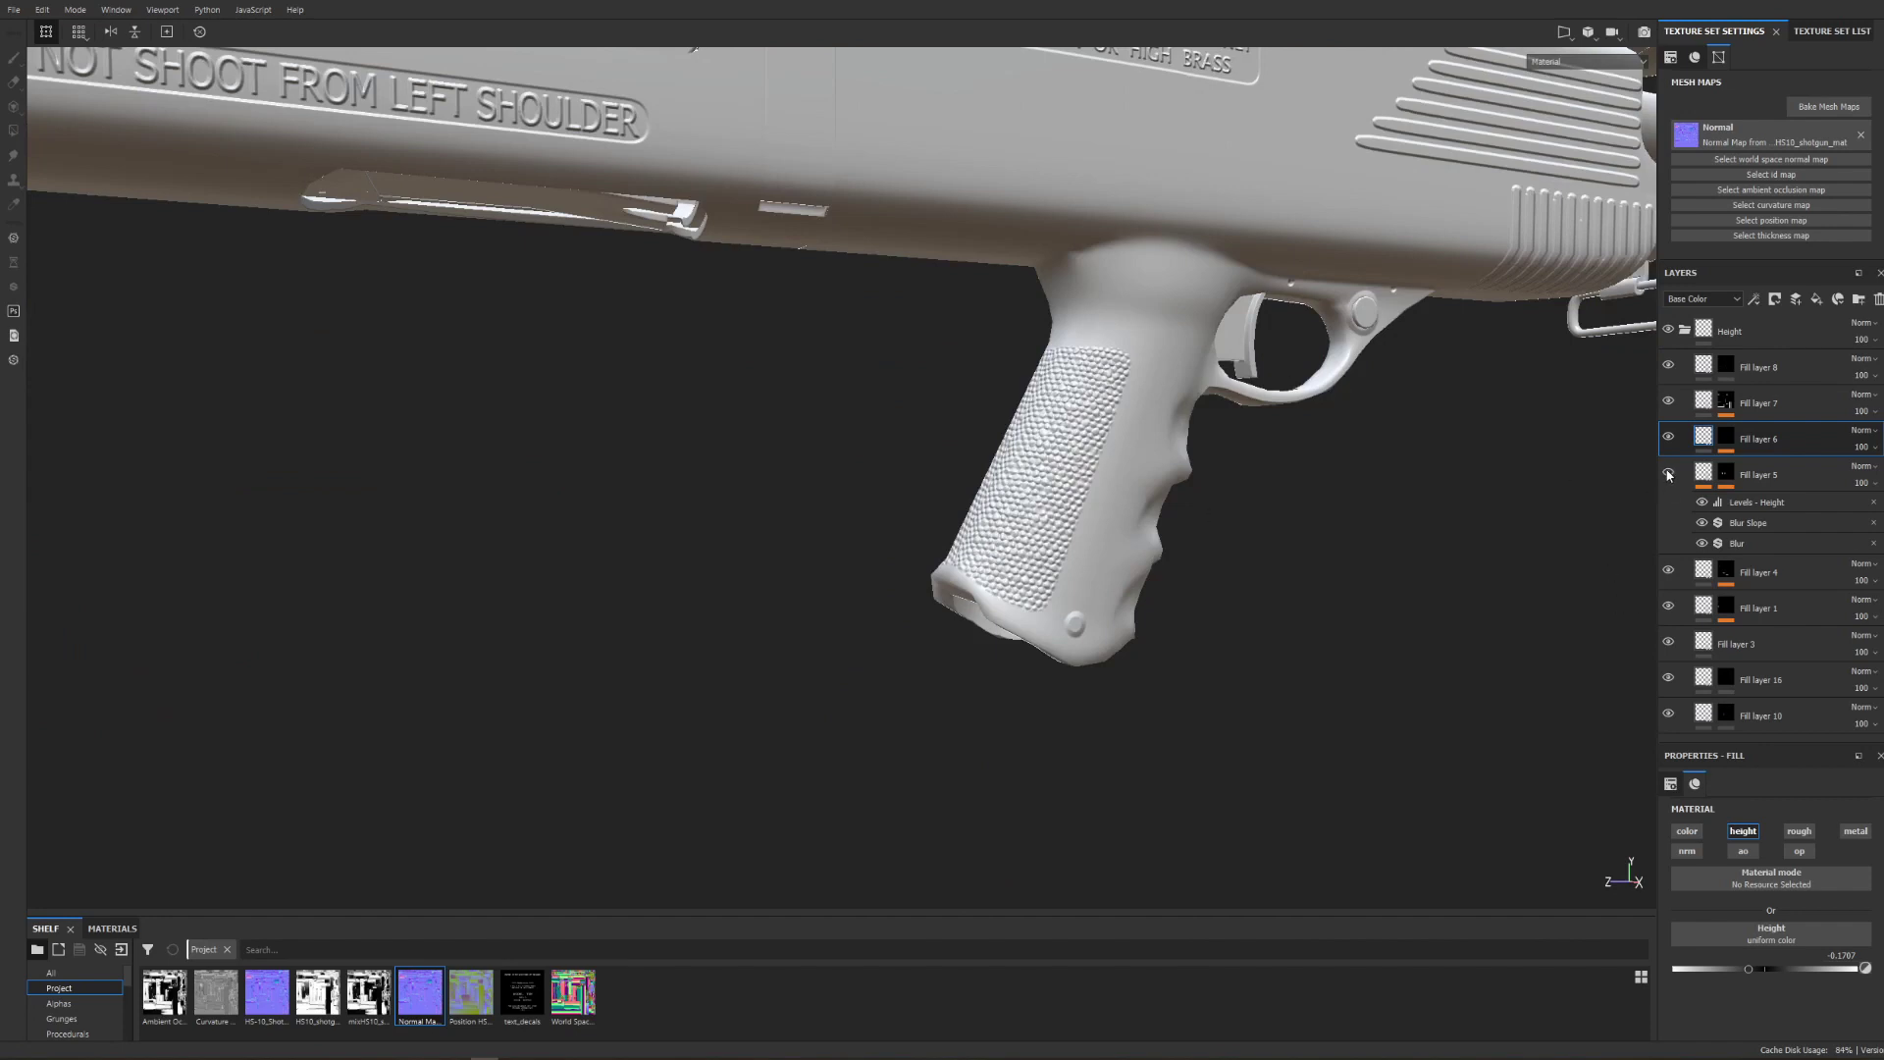
click(1705, 475)
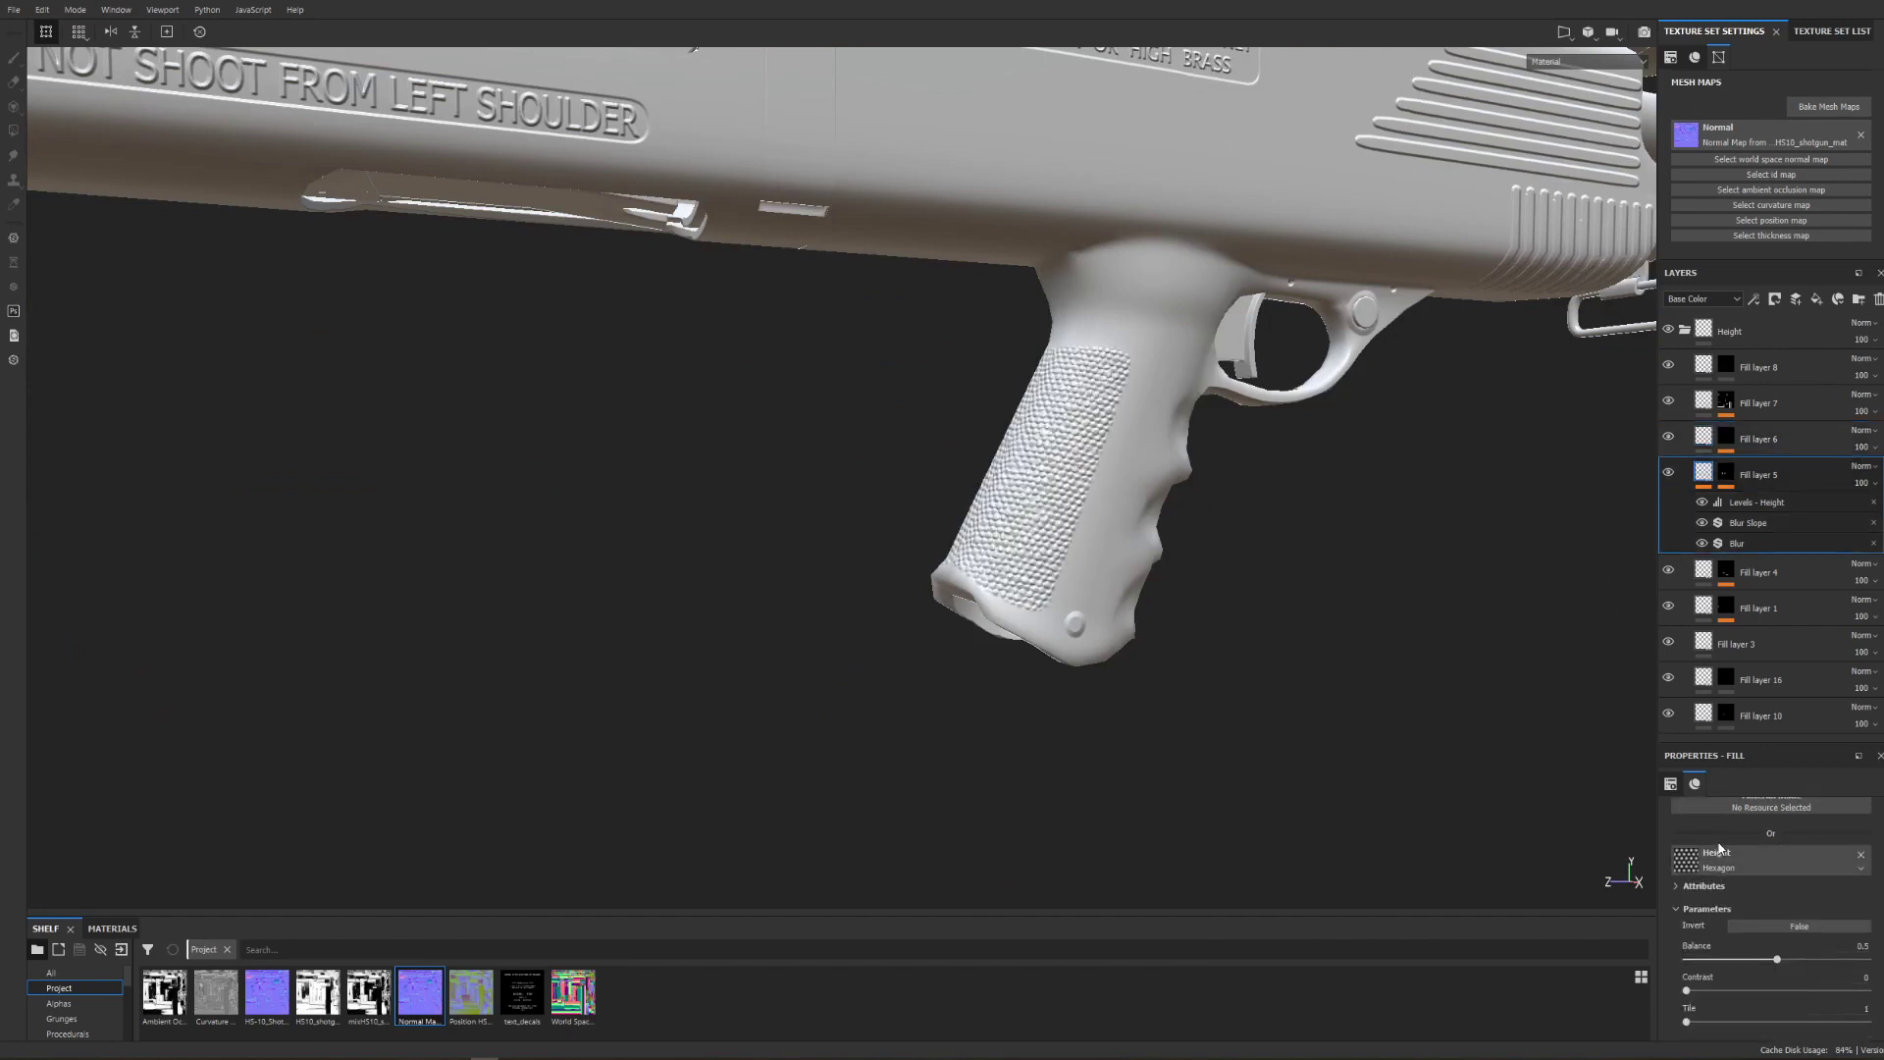
alt+drag(1216, 699, 1286, 643)
scroll(1286, 644, up, 3)
alt+middle_drag(1286, 644, 1370, 443)
click(1756, 527)
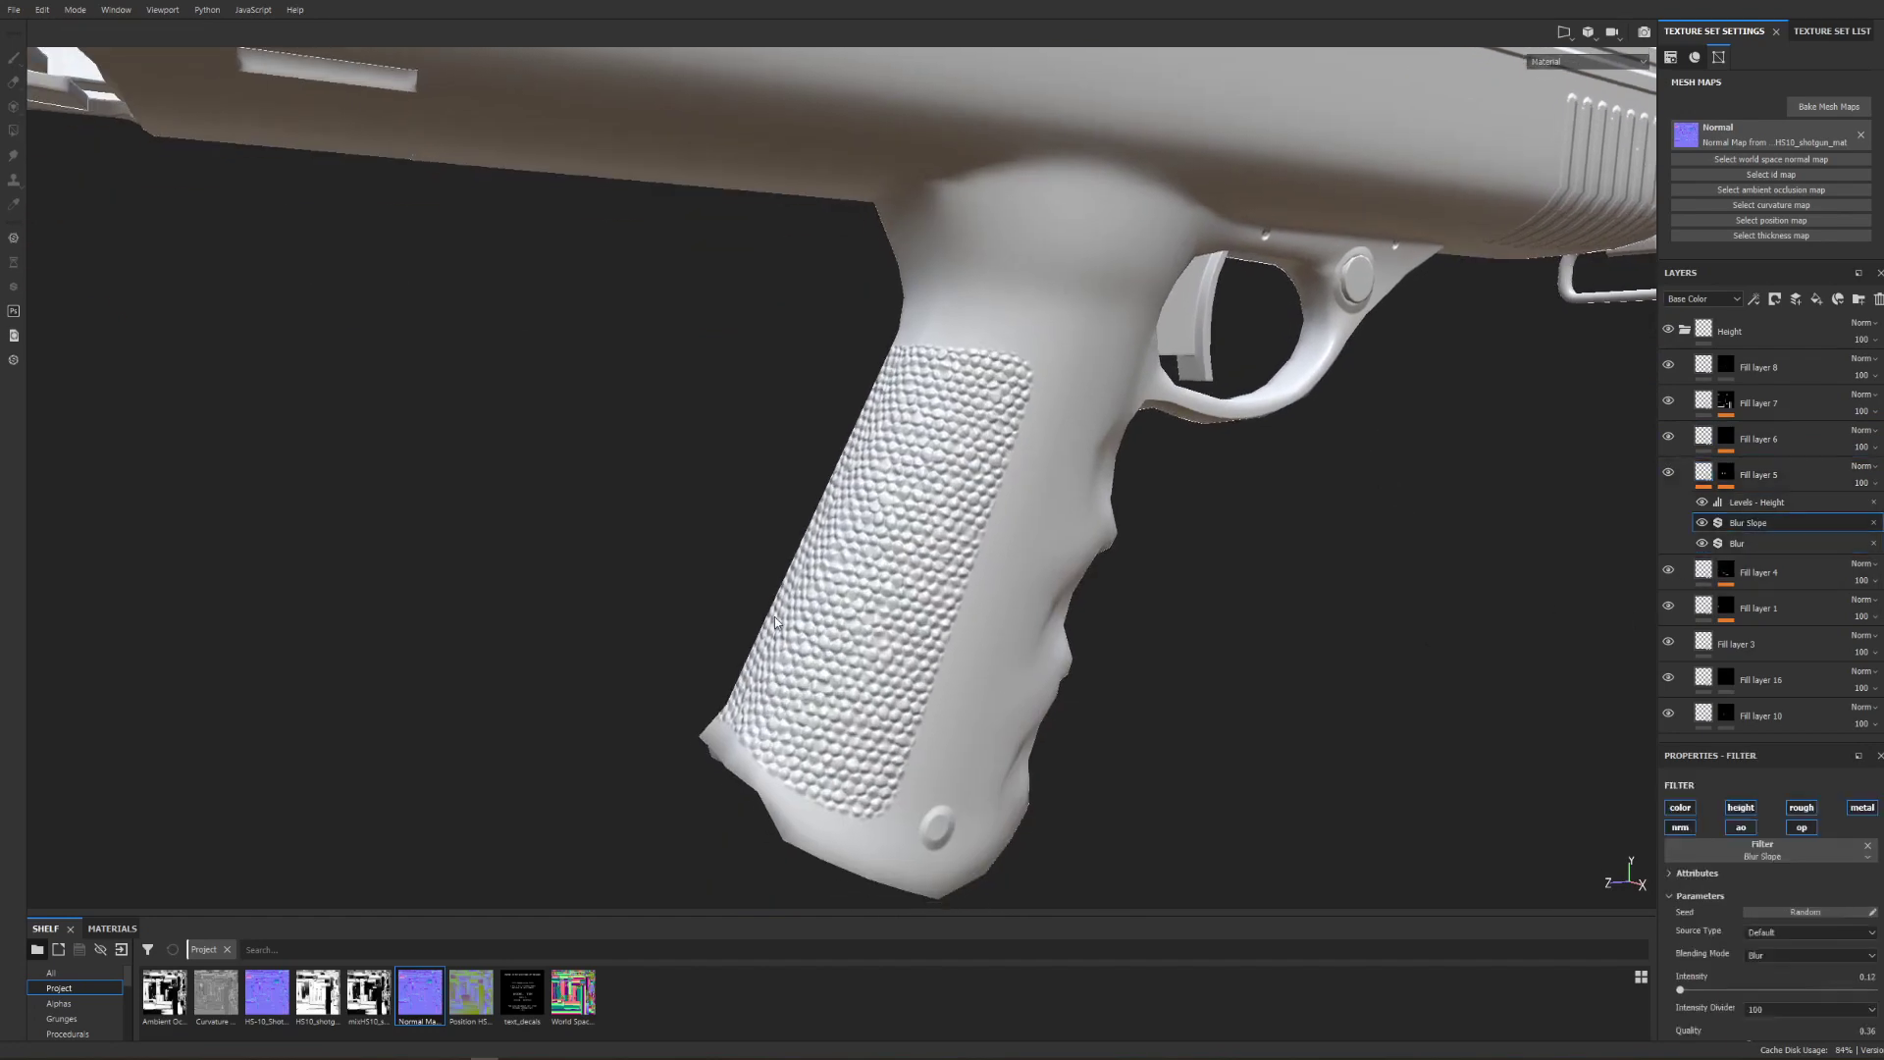
alt+drag(677, 593, 1044, 618)
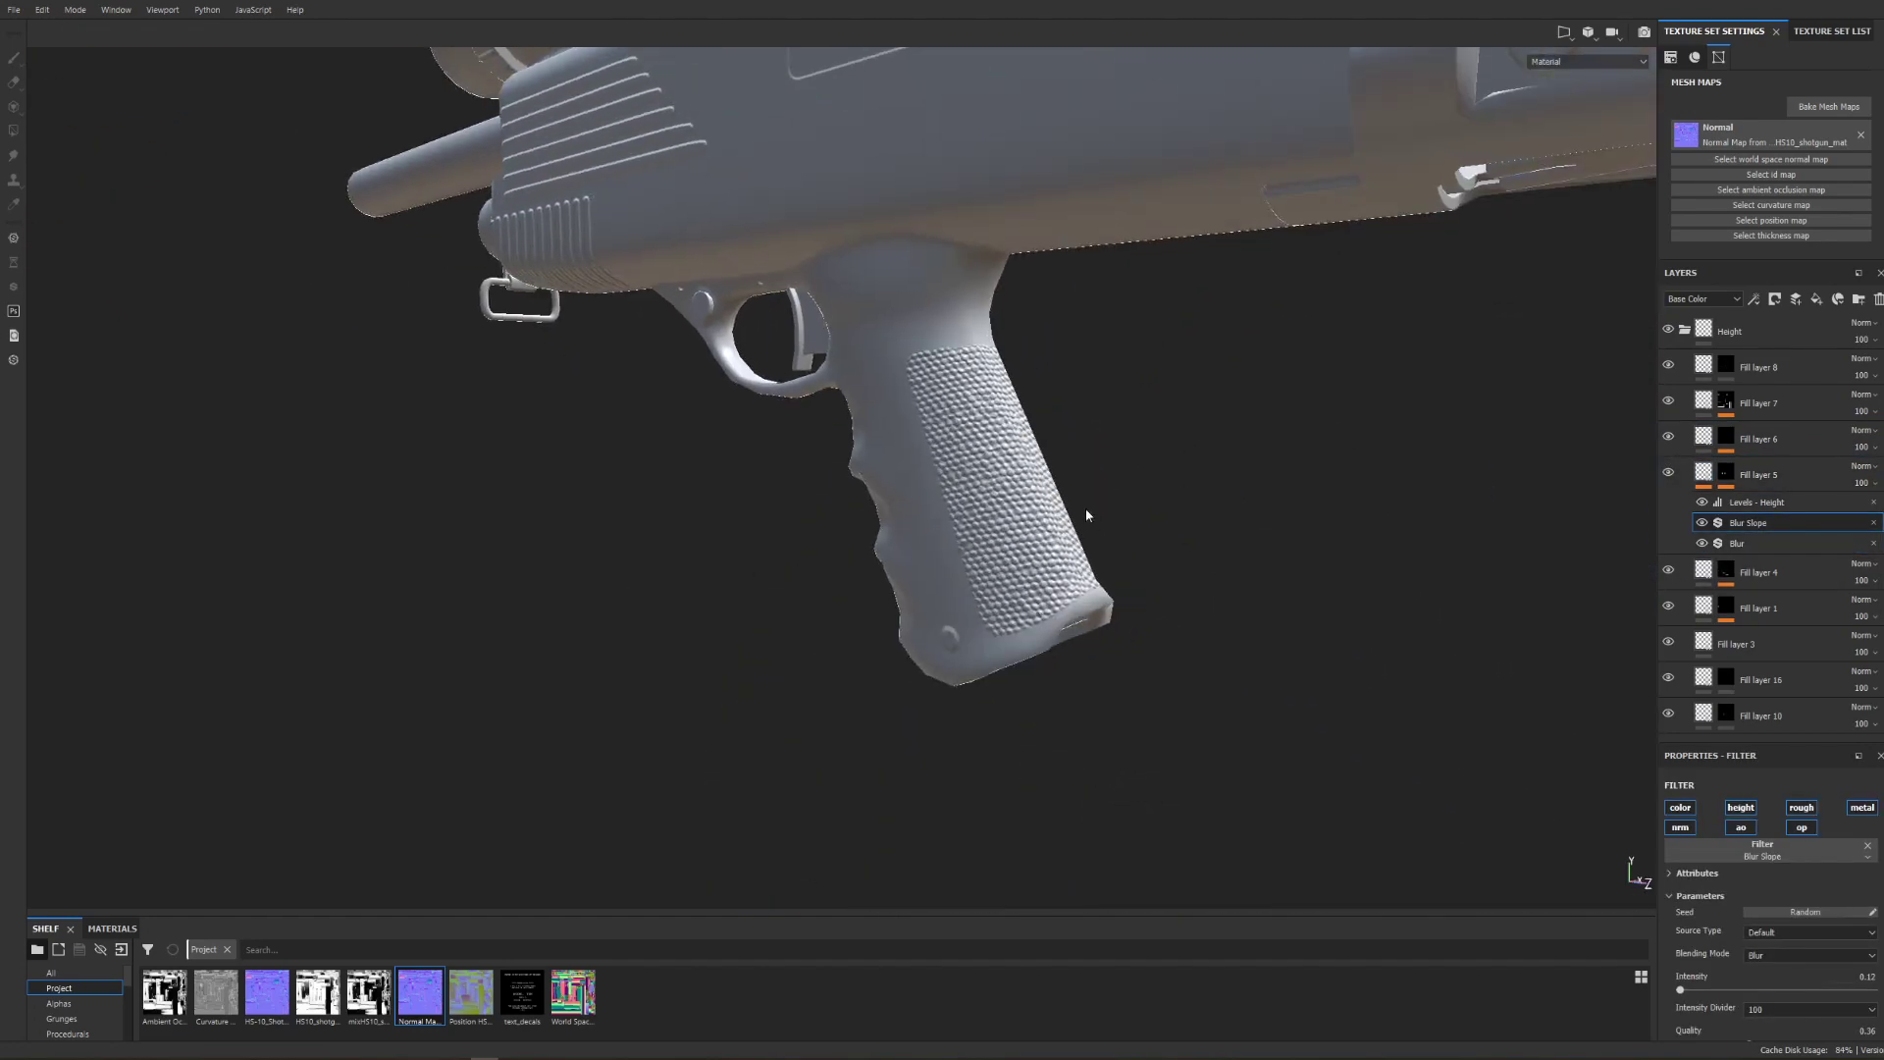
- Try an intensity divider of 10 on Fill layer 5's Blur Slope filter, and restore it to 100
scroll(1751, 895, down, 2)
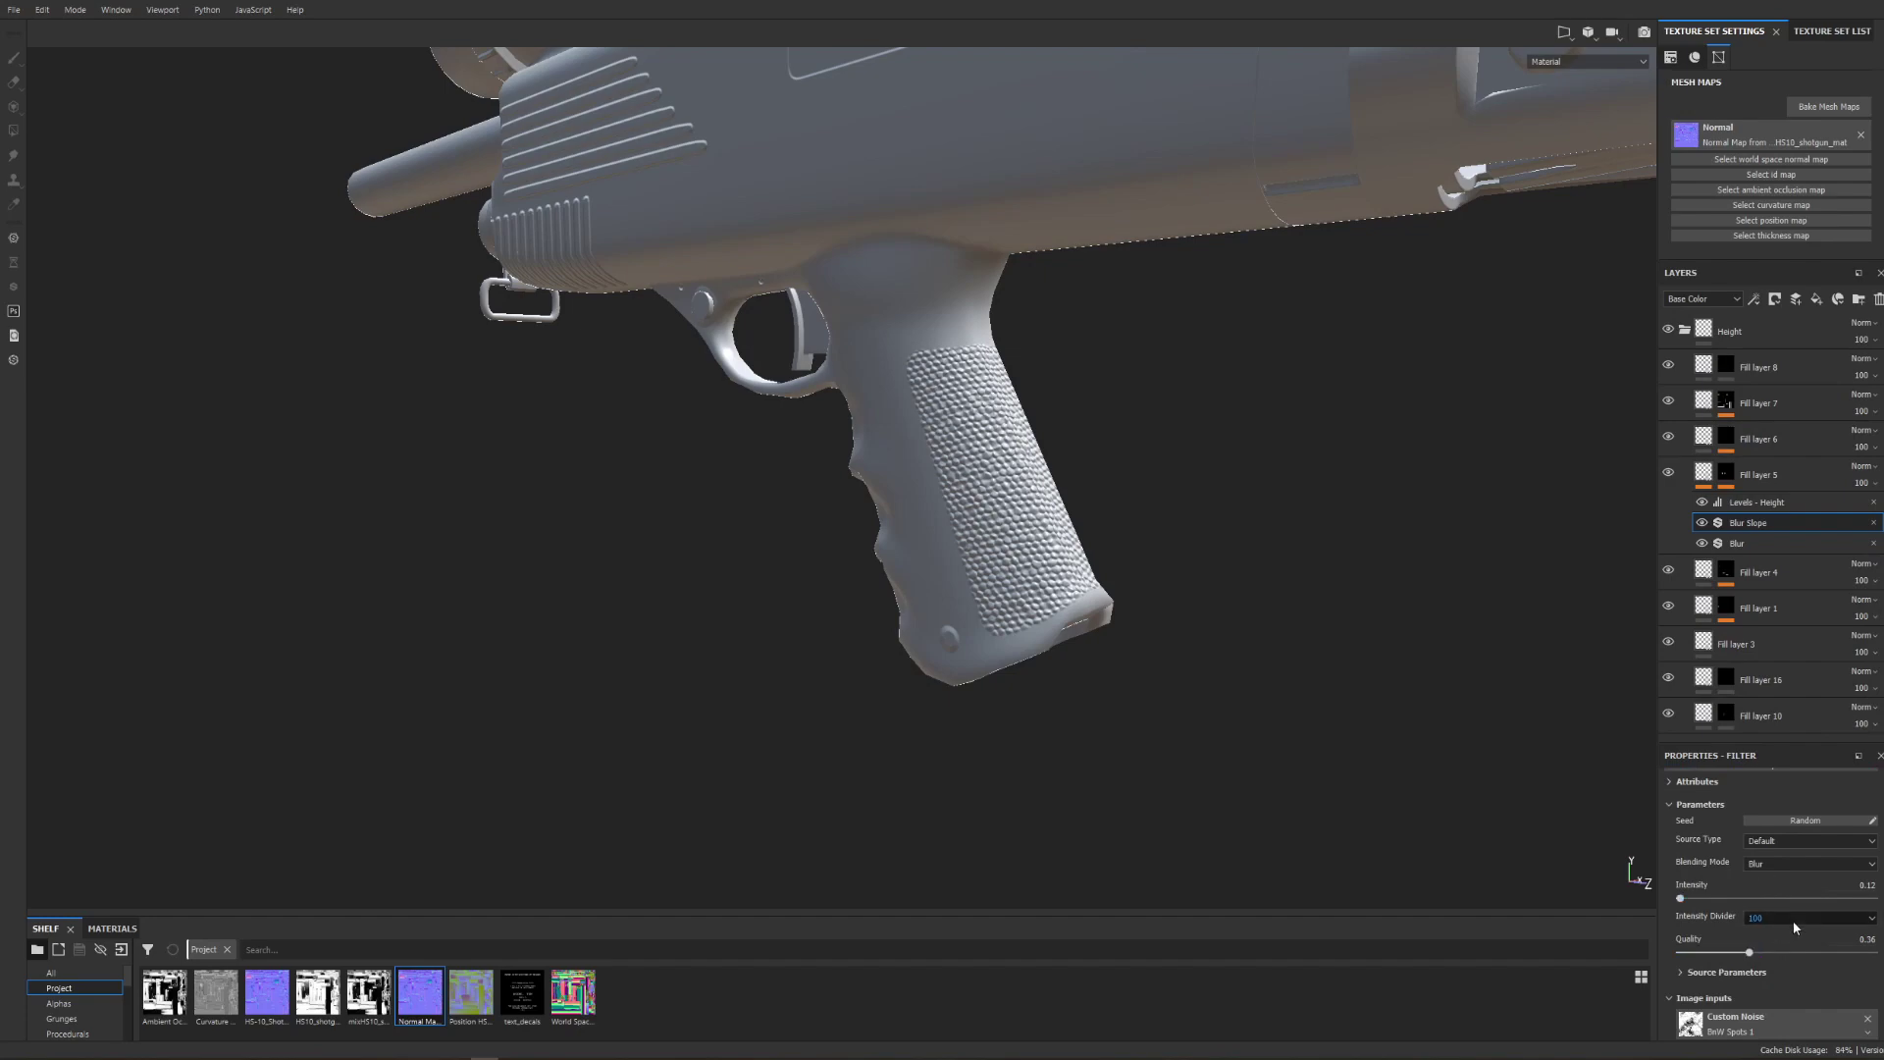
click(1793, 917)
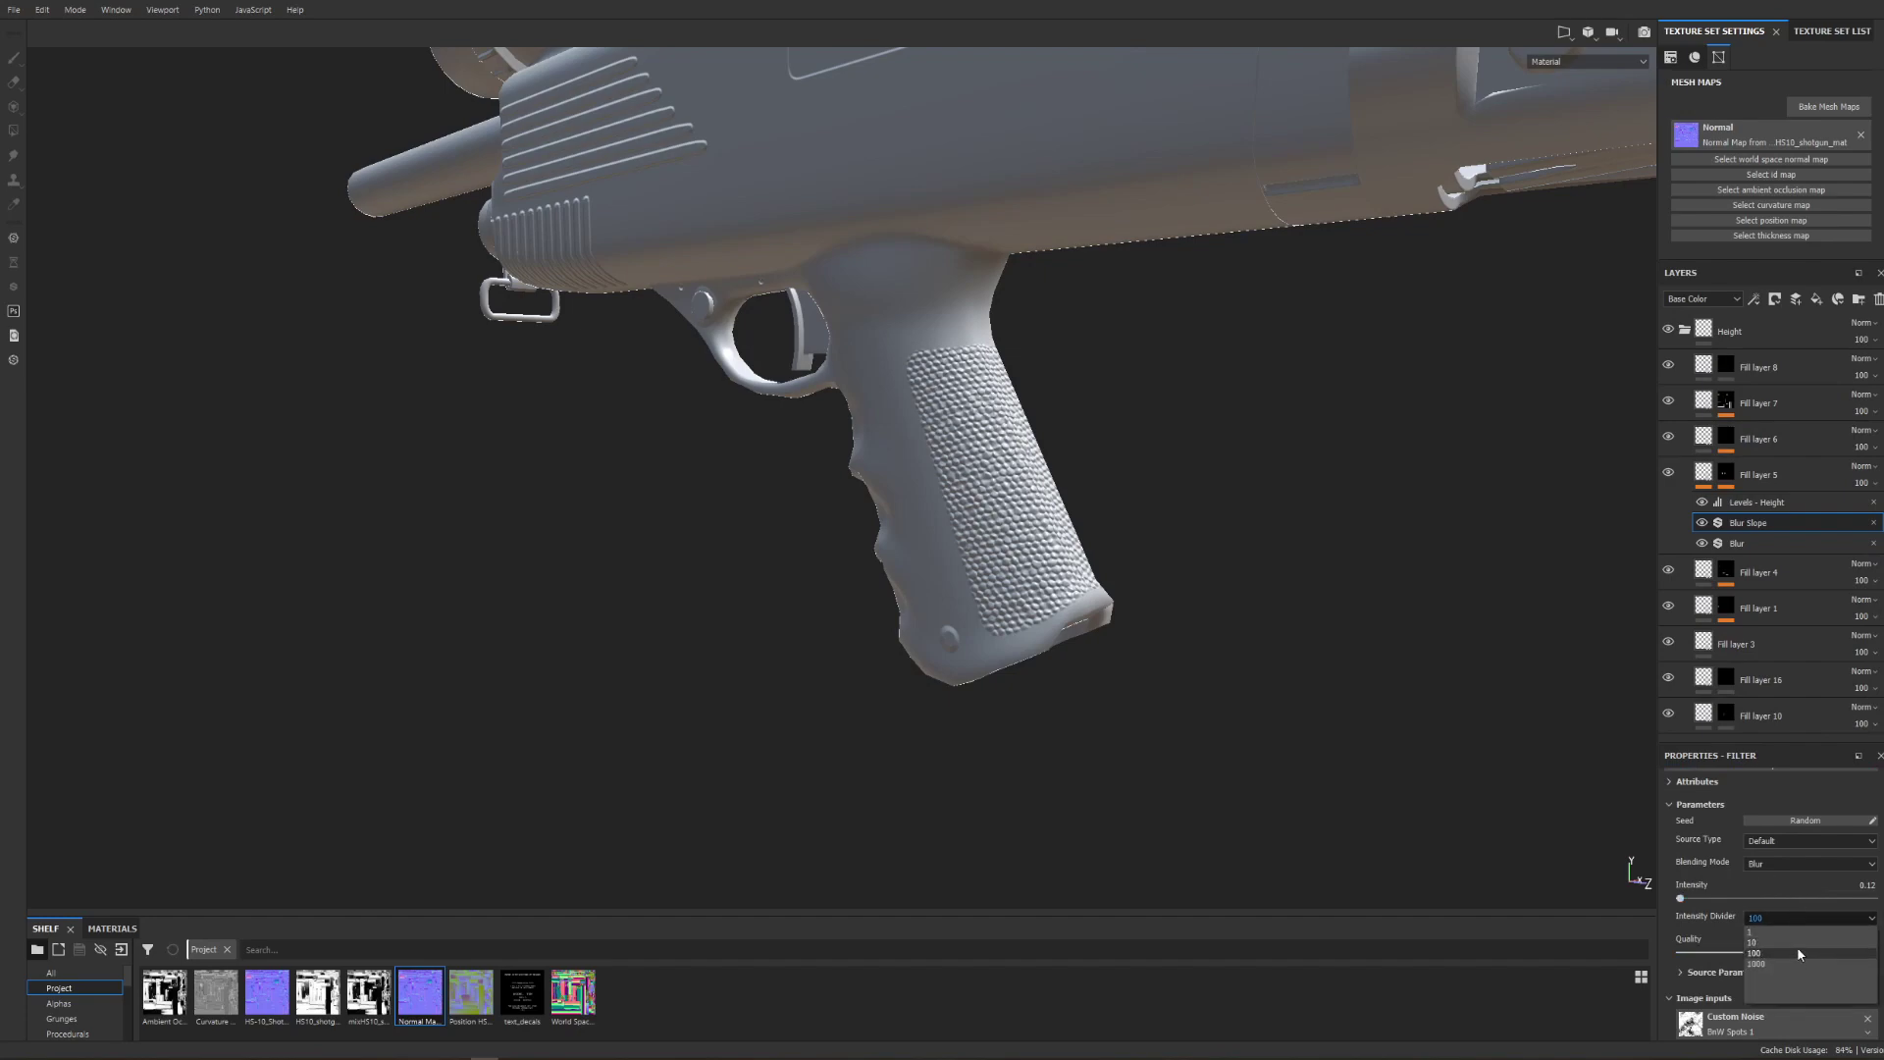
click(1776, 943)
alt+drag(1121, 709, 1086, 521)
scroll(922, 647, up, 5)
alt+middle_drag(1086, 520, 1118, 633)
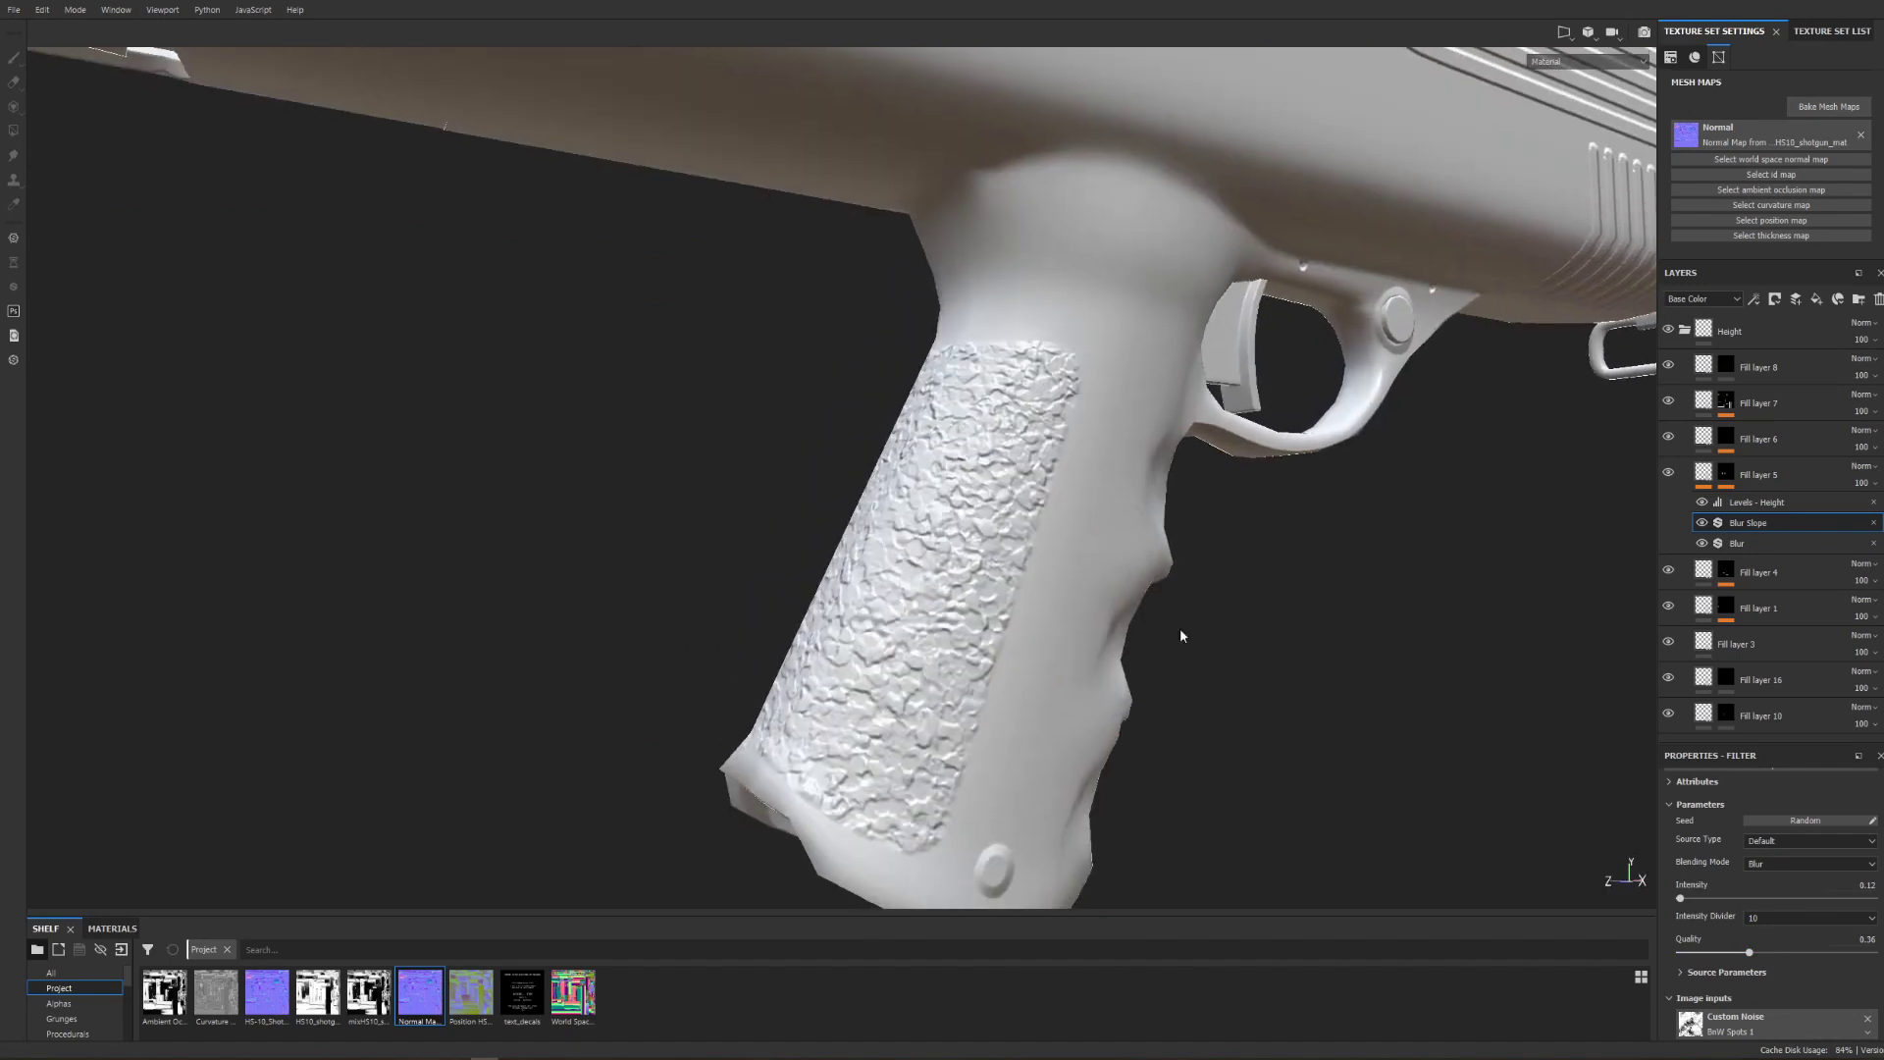
click(1778, 918)
click(1757, 946)
scroll(1159, 692, down, 3)
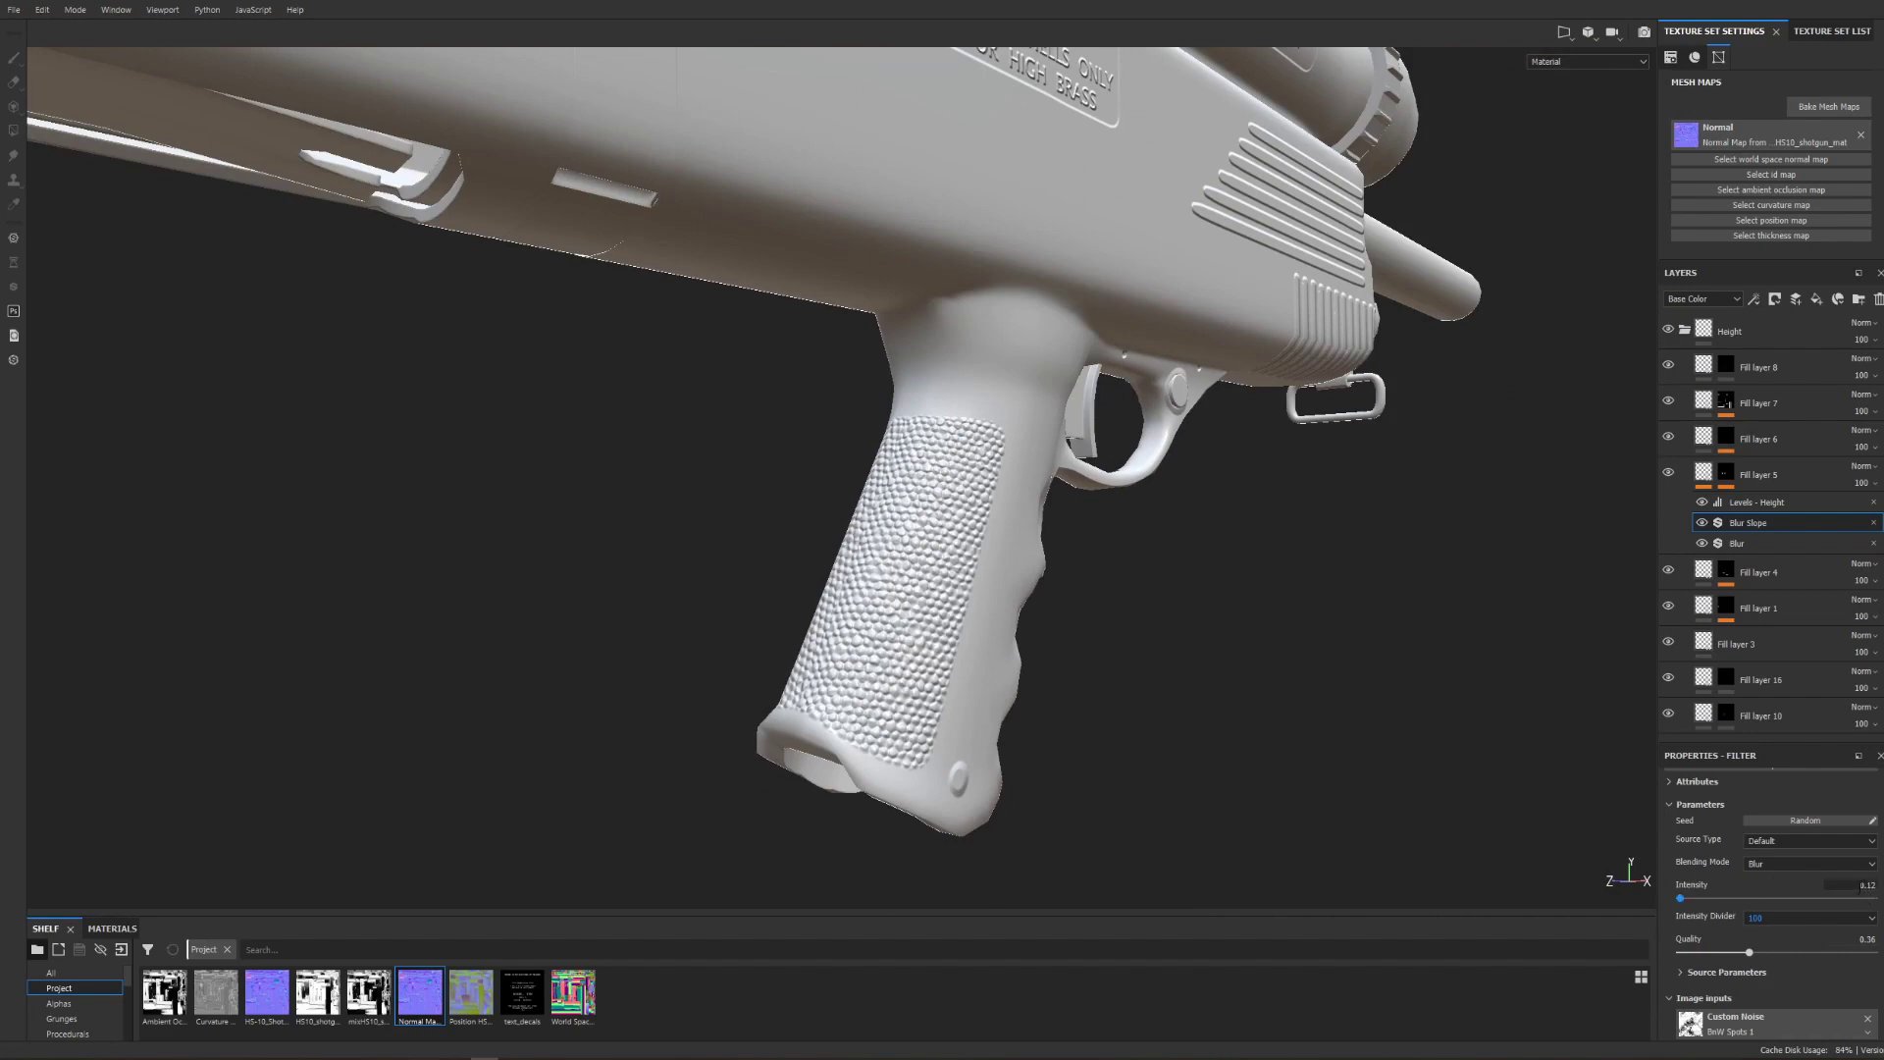
alt+drag(1339, 682, 1358, 778)
scroll(1211, 673, down, 3)
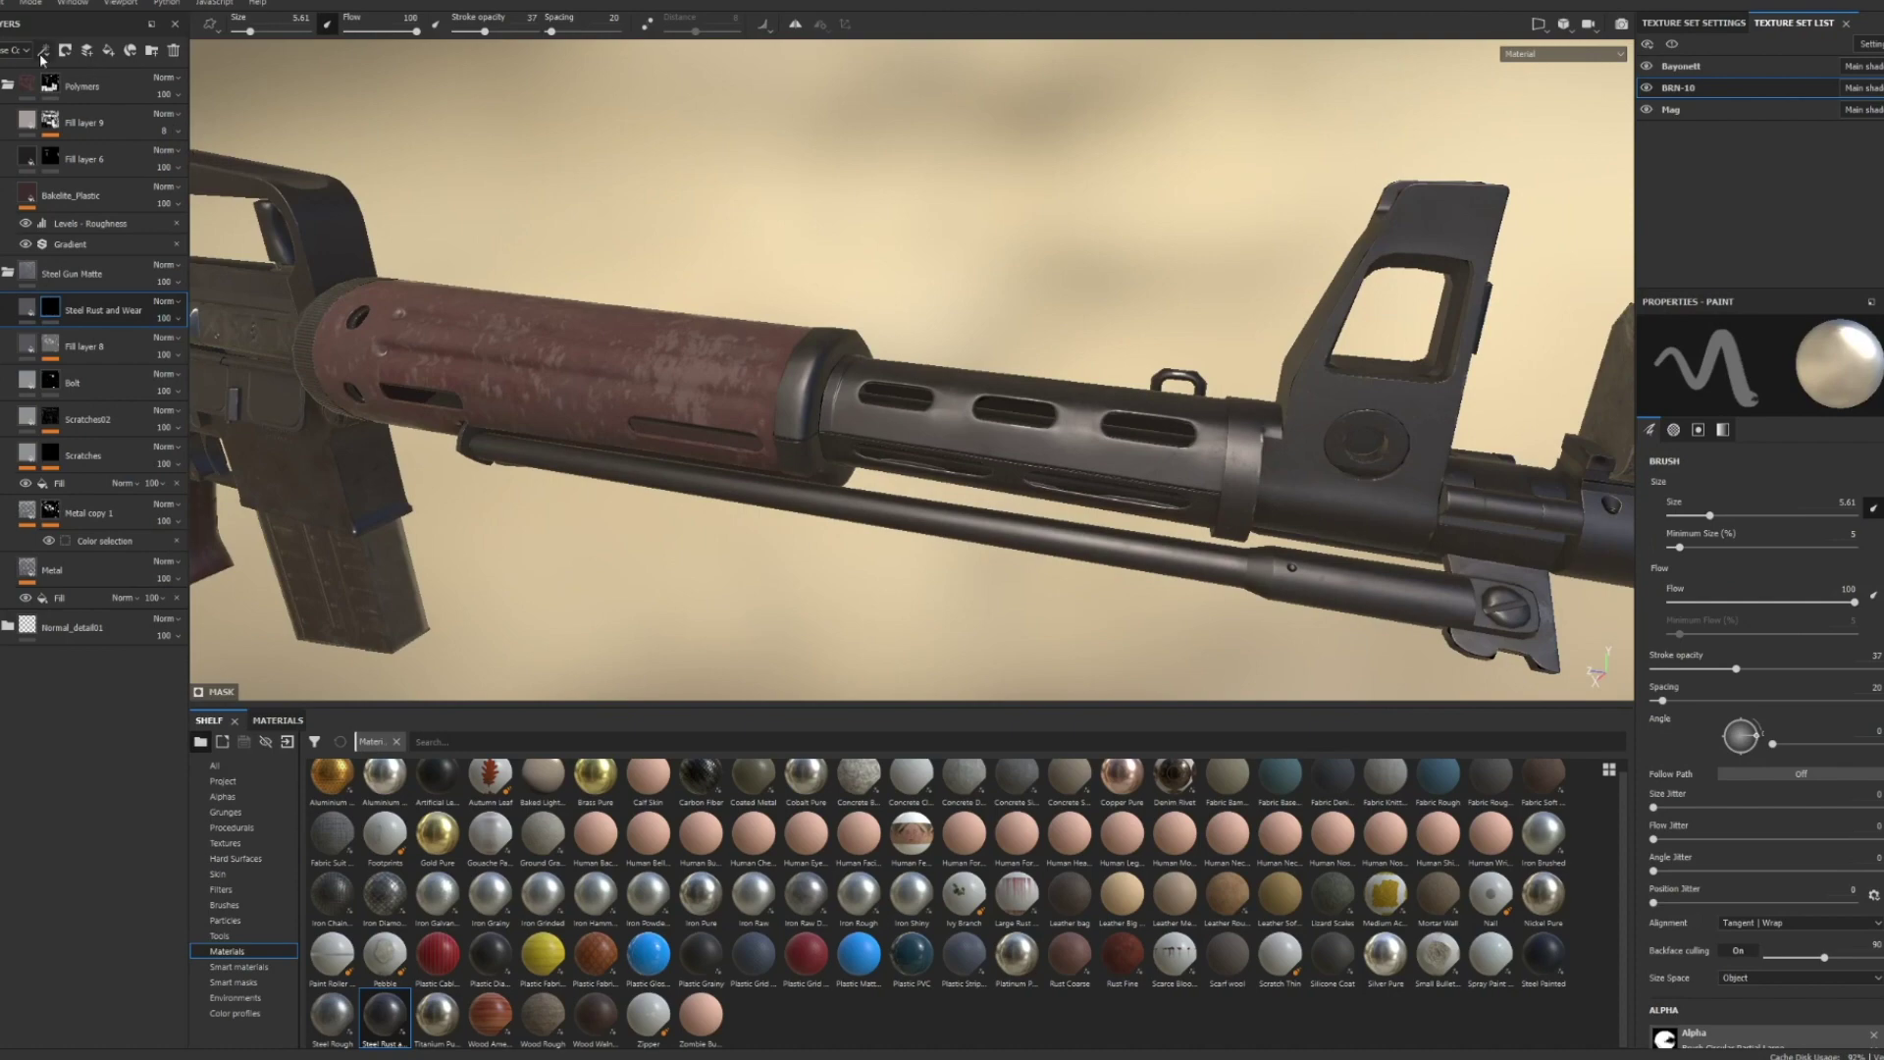
- Try masking the rifle's Steel Rust and Wear layer with an ID colour selection, and remove that effect
click(42, 53)
click(84, 183)
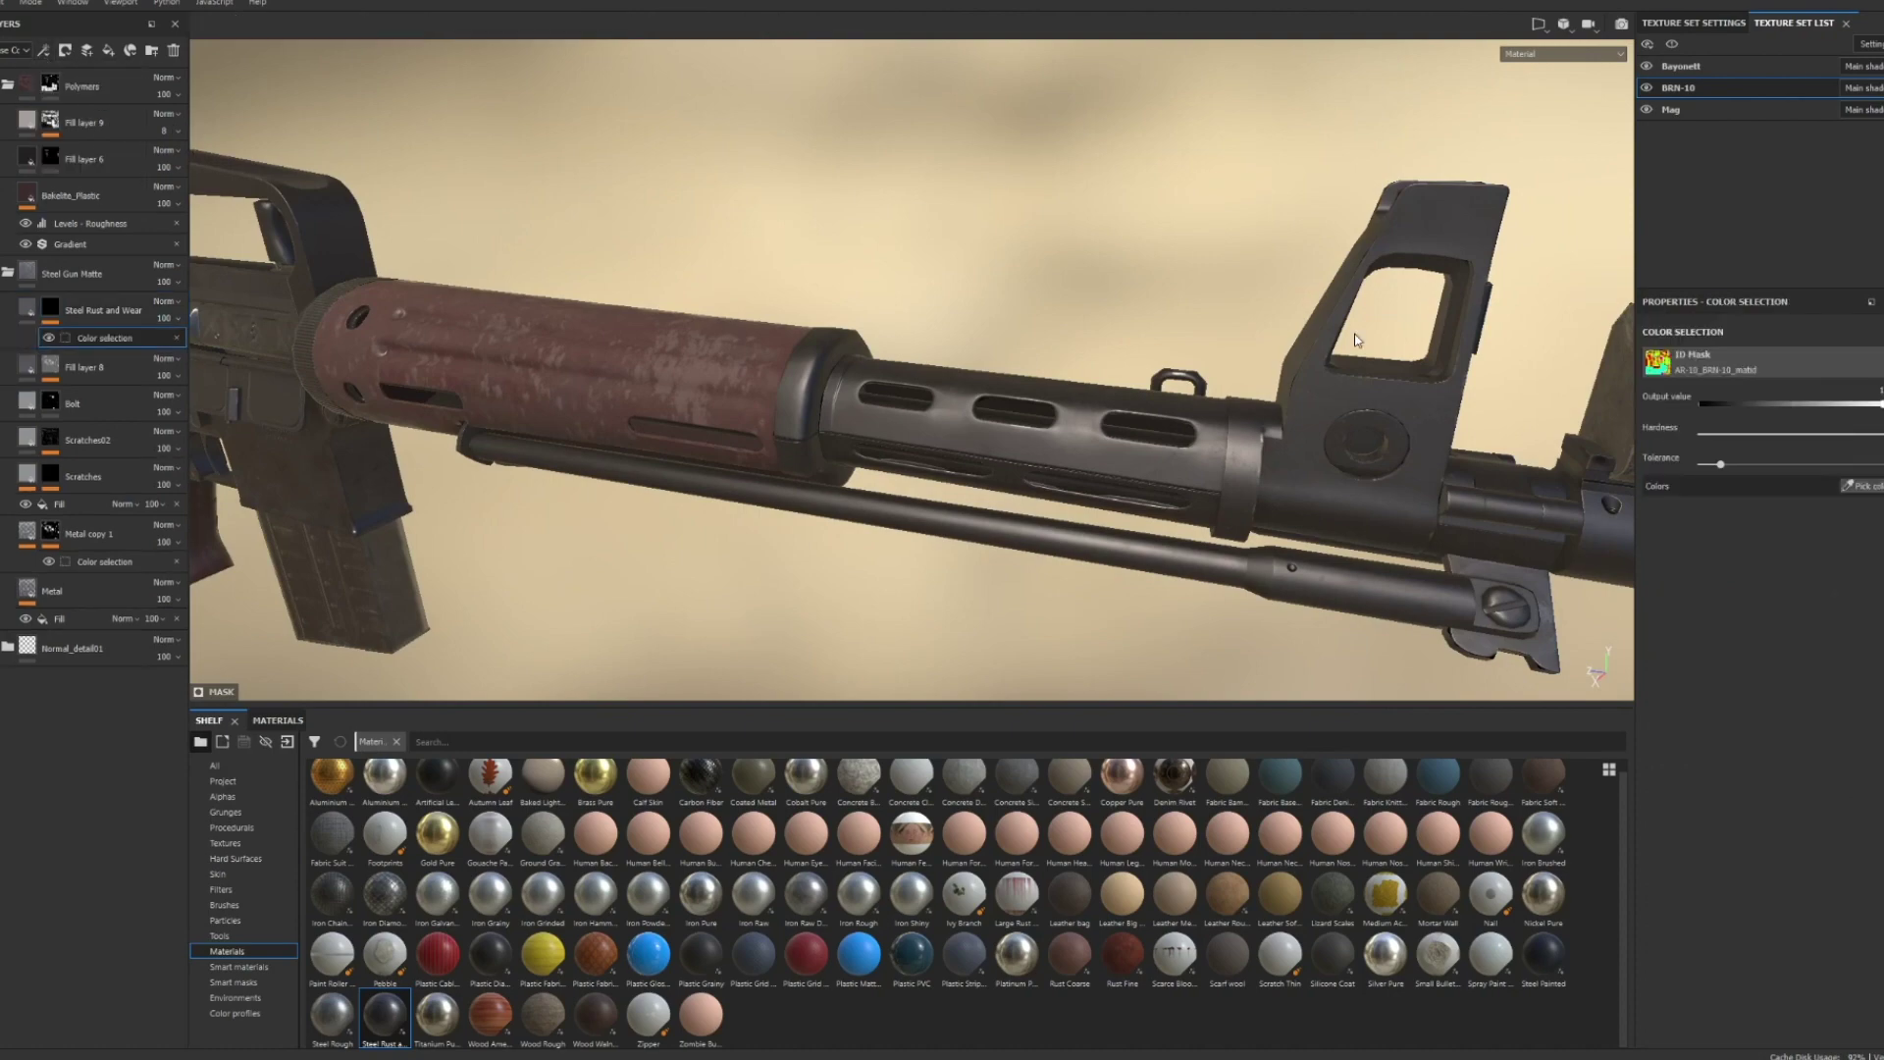
click(1801, 483)
click(1059, 195)
click(177, 339)
- Add a paint effect to the Steel Rust and Wear mask and polygon-fill metal parts of the barrel assembly as whole meshes
click(45, 53)
key(4)
click(44, 52)
click(67, 92)
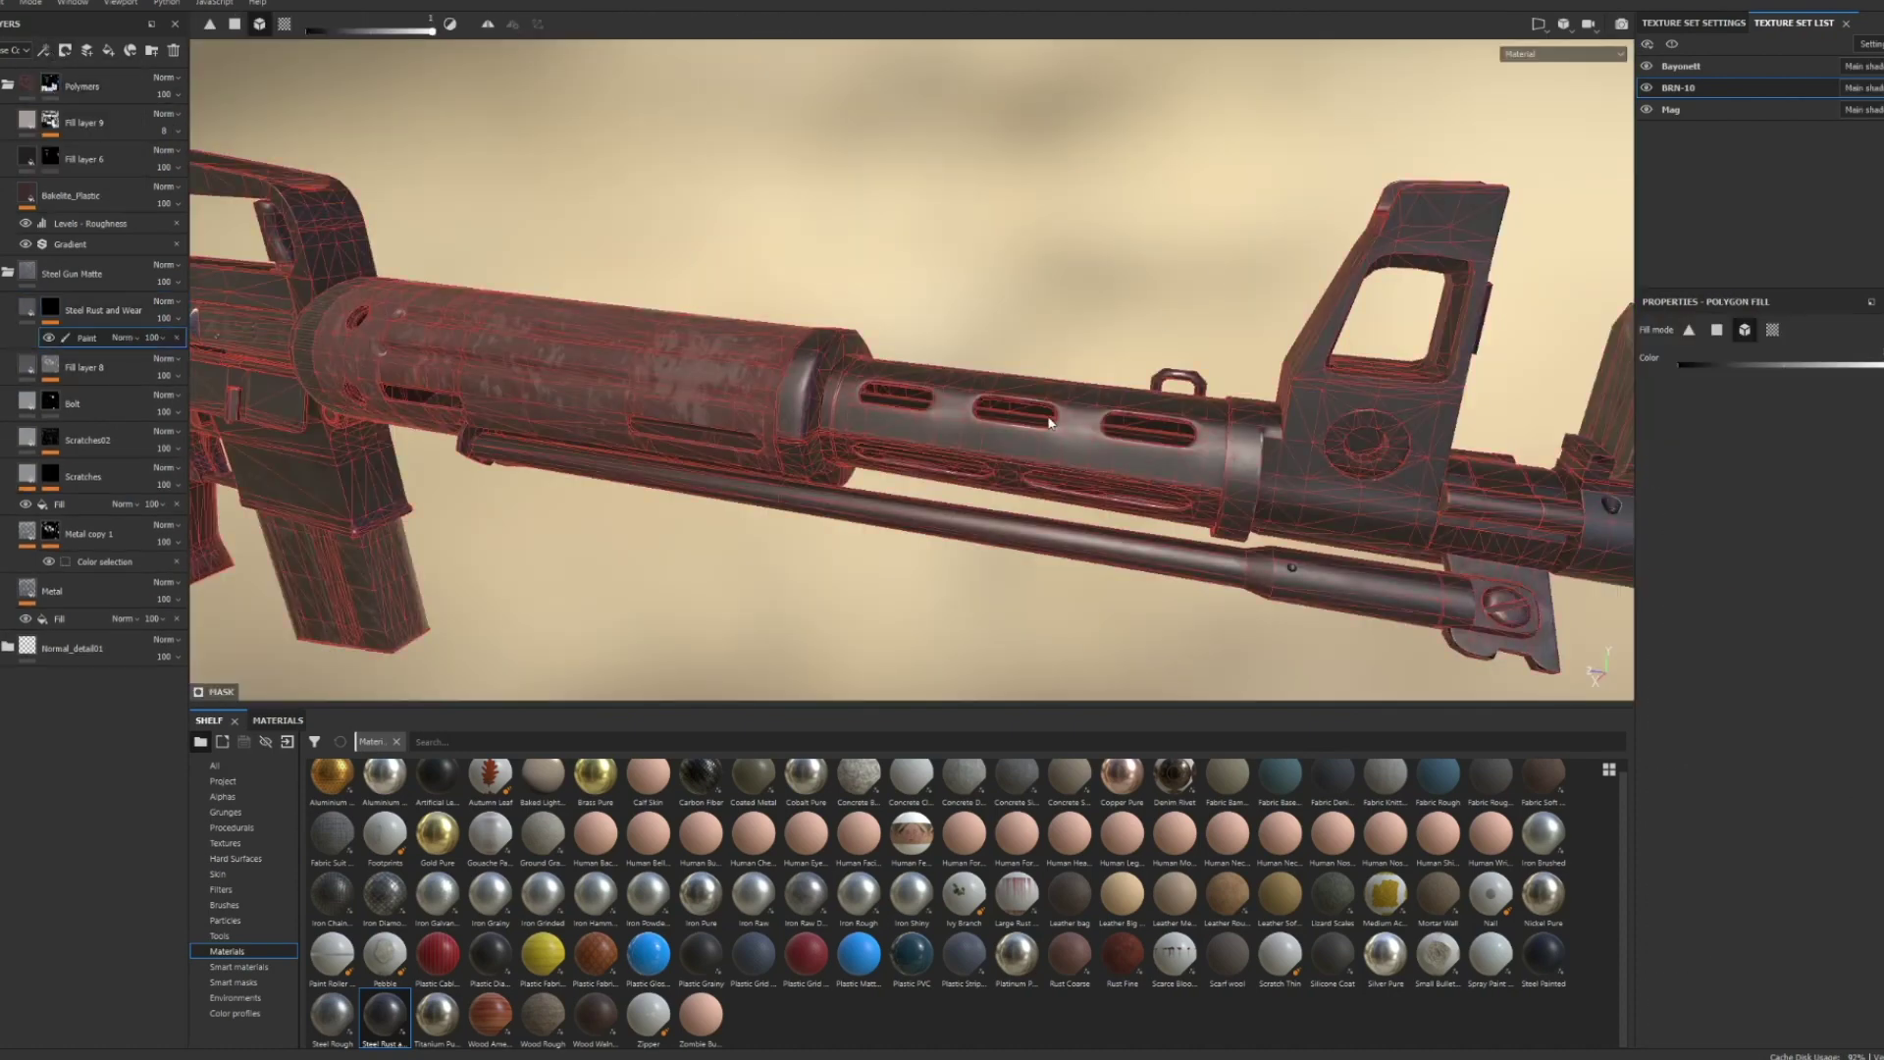
mouse_move(1074, 439)
alt+mouse_down()
mouse_move(891, 315)
mouse_move(1070, 422)
alt+mouse_up()
scroll(1027, 392, down, 2)
key(1)
scroll(962, 471, down, 4)
mouse_move(912, 510)
alt+mouse_down()
mouse_move(835, 557)
mouse_move(1098, 539)
mouse_move(1173, 465)
alt+mouse_up()
scroll(1099, 539, up, 3)
- Select the Steel Rust and Wear layer's fill and switch its projection to a 3D type with XYZ rotation and scale
click(28, 308)
click(1796, 630)
click(1730, 739)
alt+drag(945, 559, 1079, 579)
click(1796, 630)
click(1734, 733)
scroll(1079, 579, down, 3)
shift+right_drag(1079, 579, 1214, 594)
alt+drag(1214, 594, 982, 608)
scroll(1756, 441, up, 2)
click(1752, 383)
click(1754, 412)
- Adjust the Rust Intensity of the Steel Rust and Wear material on the front barrel parts
mouse_move(1040, 412)
alt+mouse_down()
mouse_move(740, 327)
mouse_move(1021, 441)
alt+mouse_up()
scroll(1704, 996, down, 4)
scroll(1040, 510, down, 3)
alt+drag(1041, 510, 1030, 549)
drag(1684, 1035, 1695, 1038)
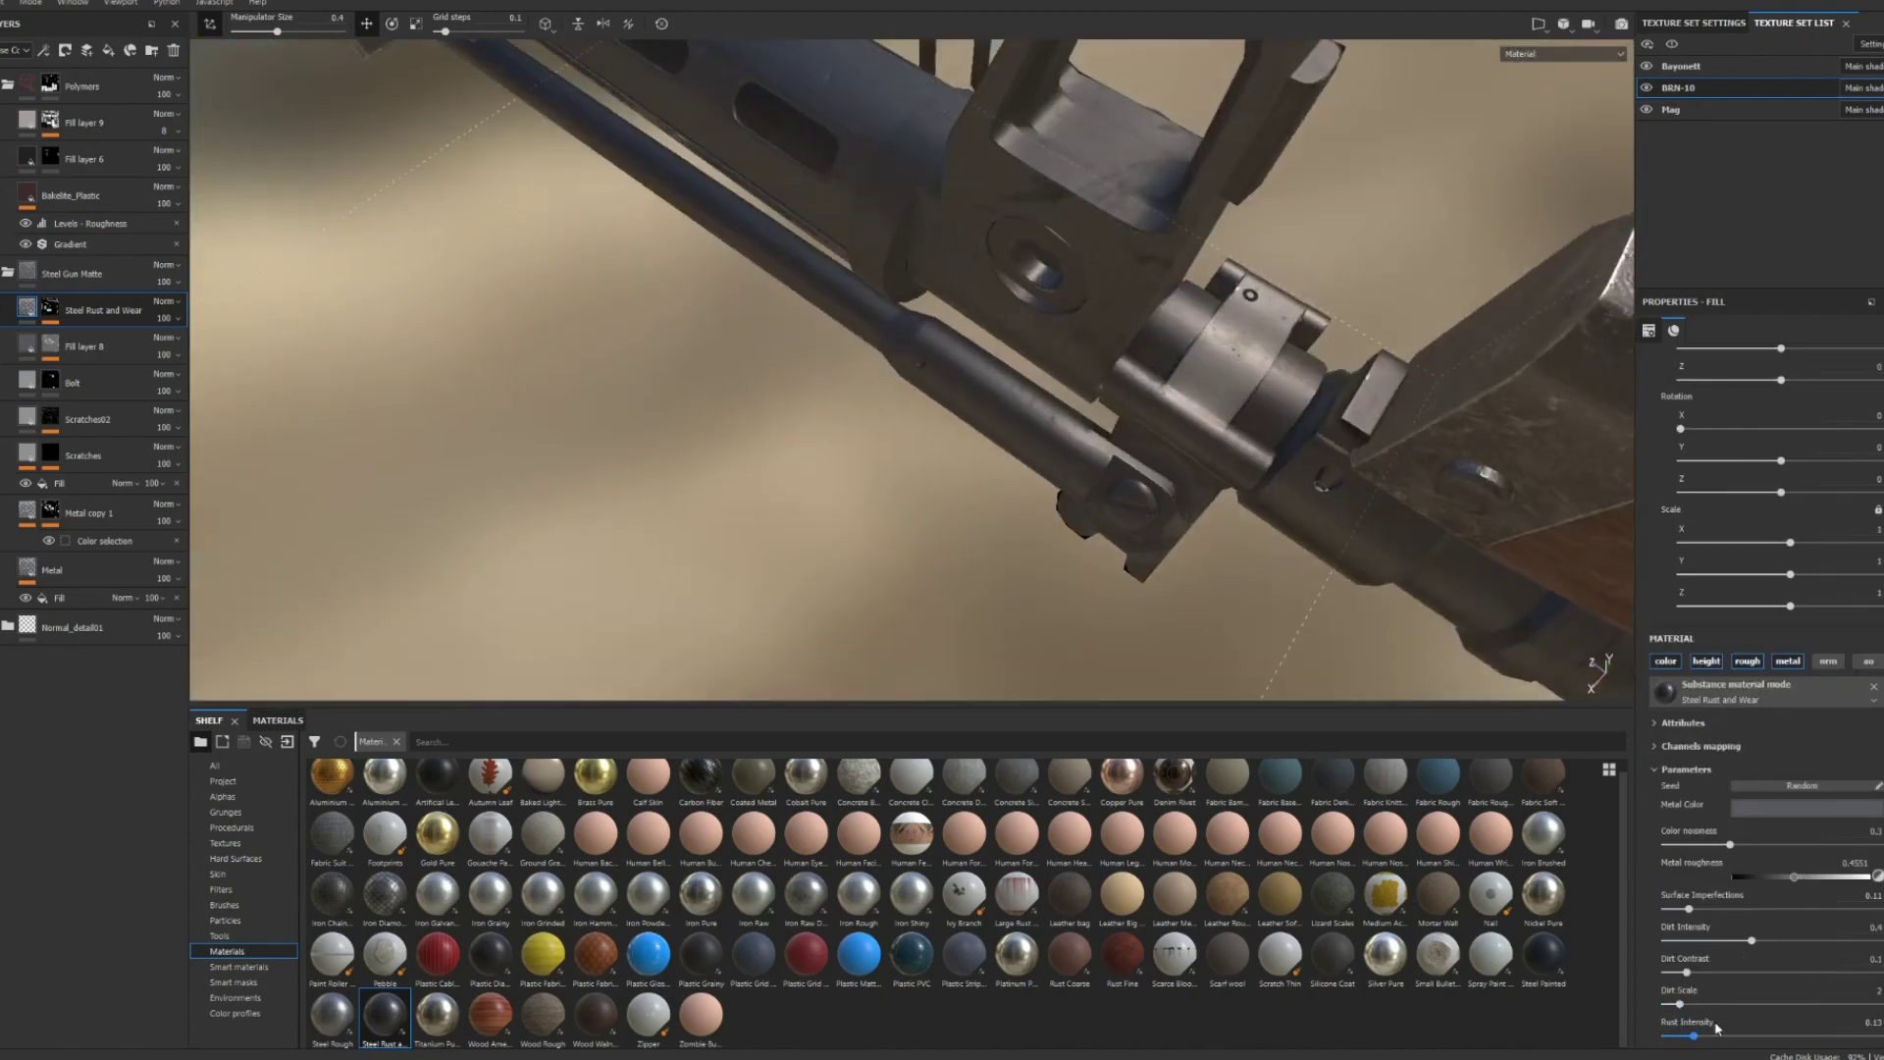